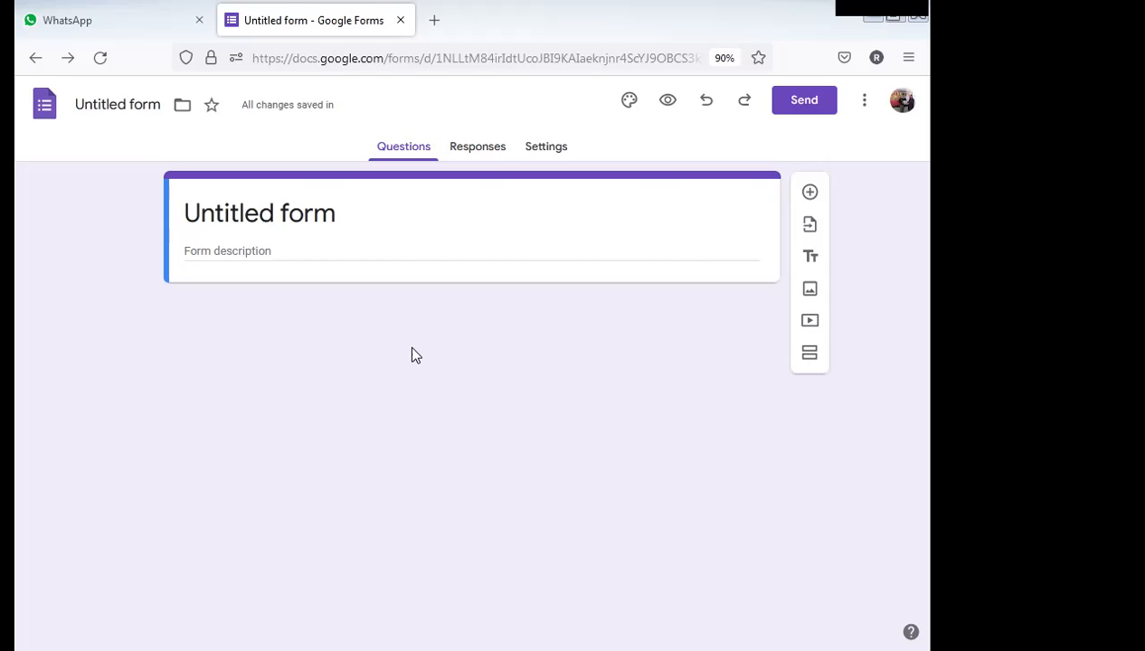
Title the form "TECHNOLITRATE" and enter "ITS A COMPUTER RELATED COURSE" as its description.
click(322, 216)
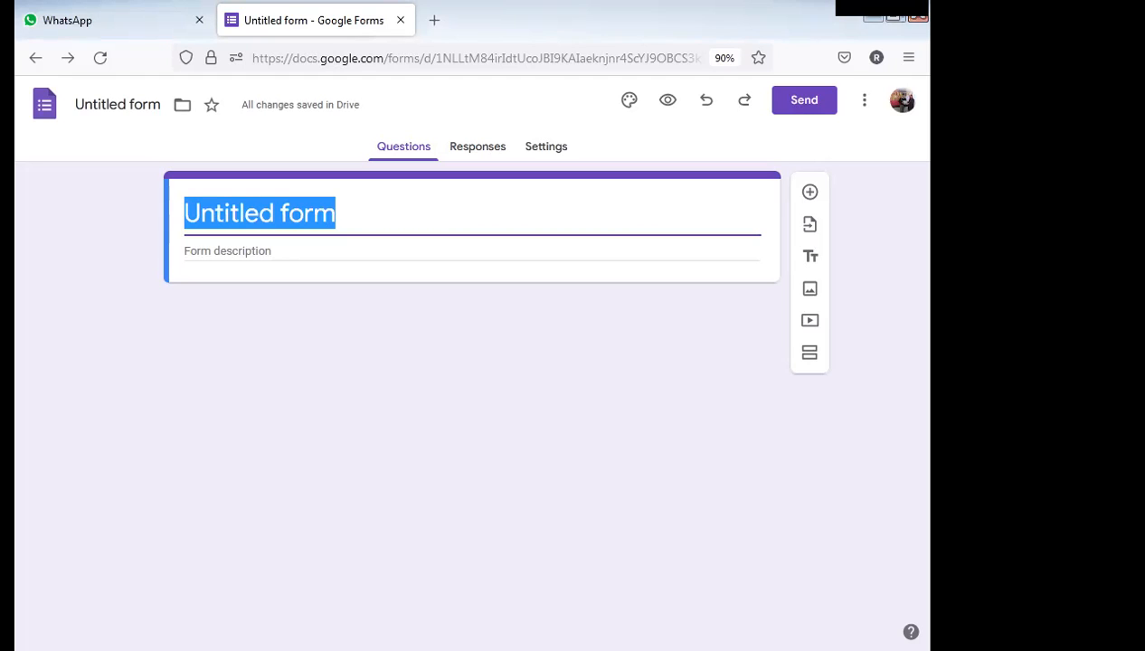
text(TECHNOLITRATE)
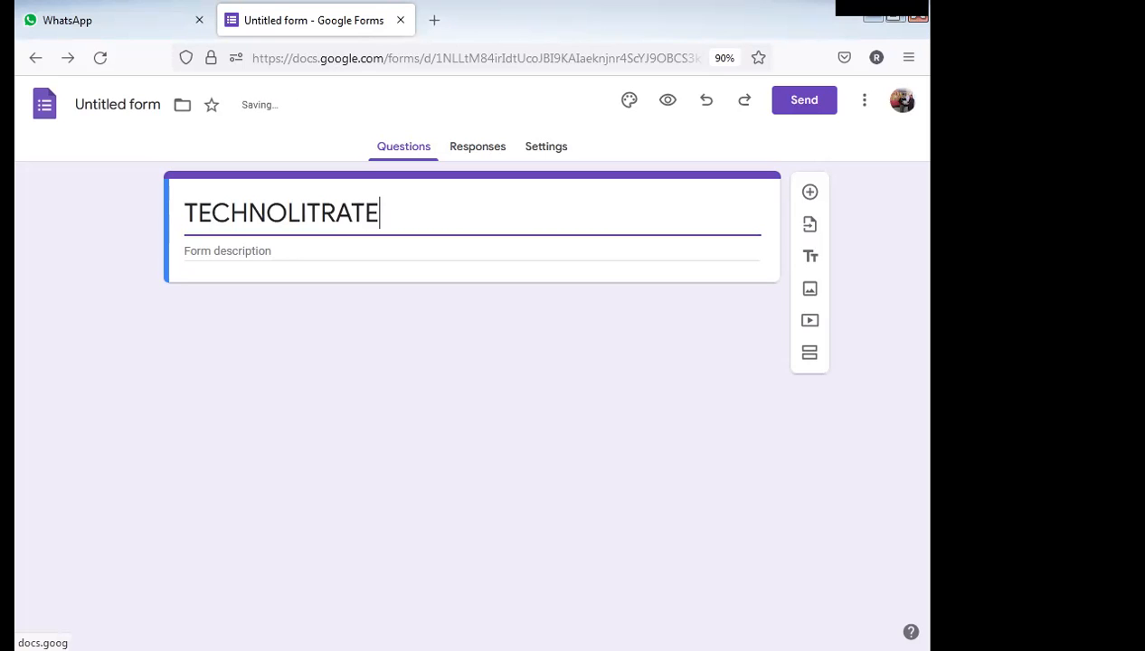
click(295, 251)
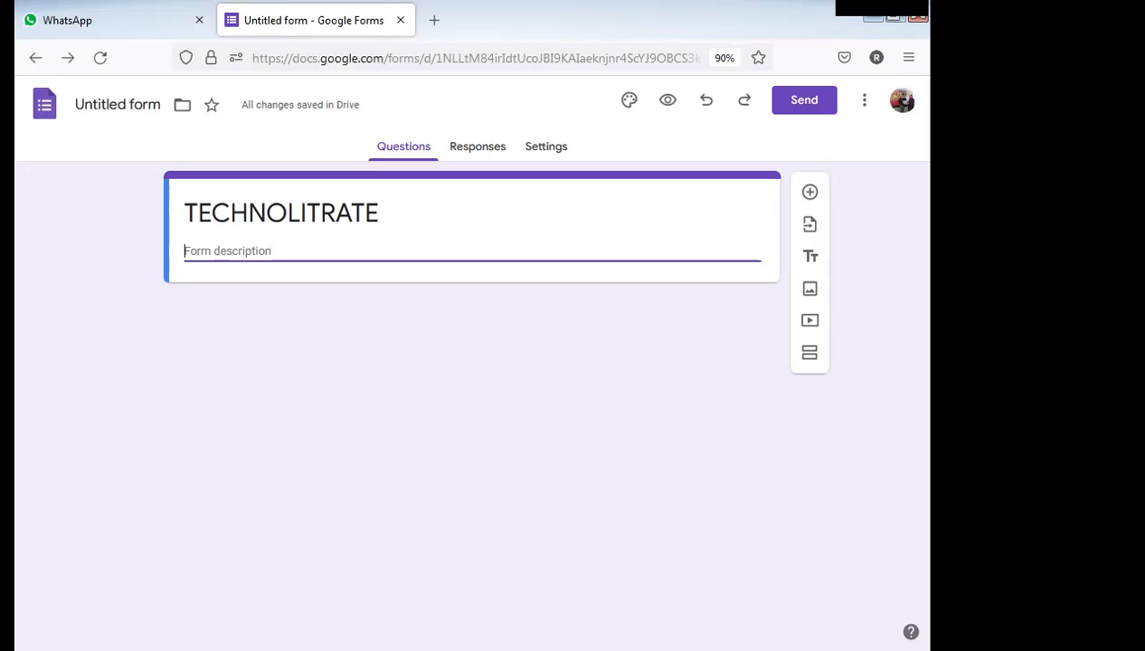
text(ITS A COMPU)
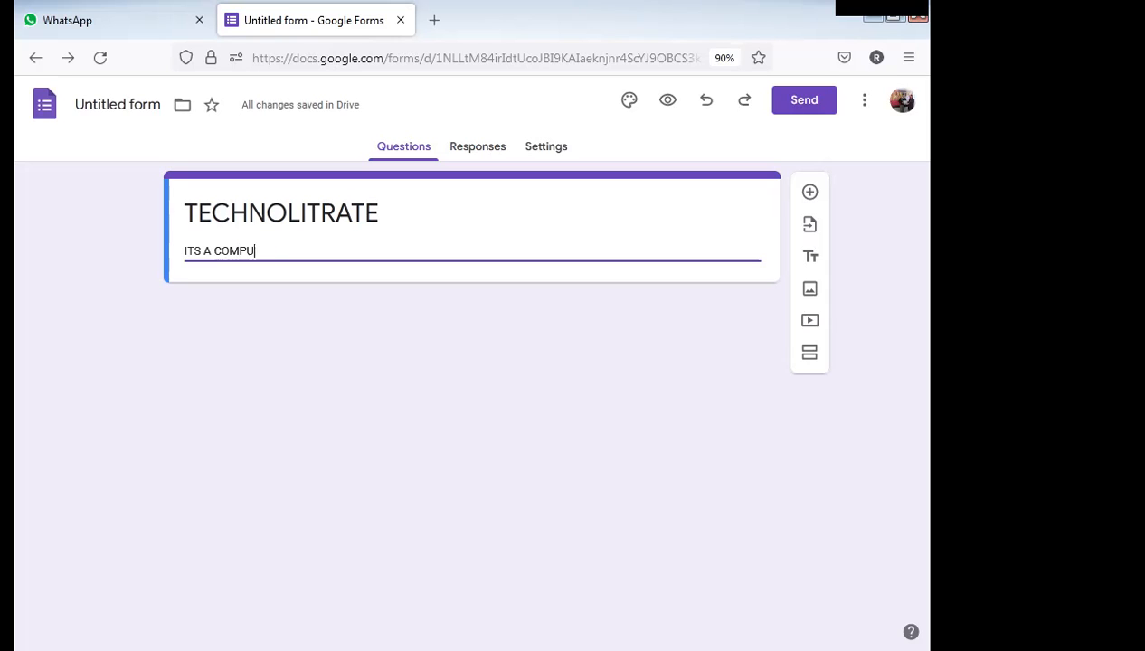
text(TER RELATED COURSE)
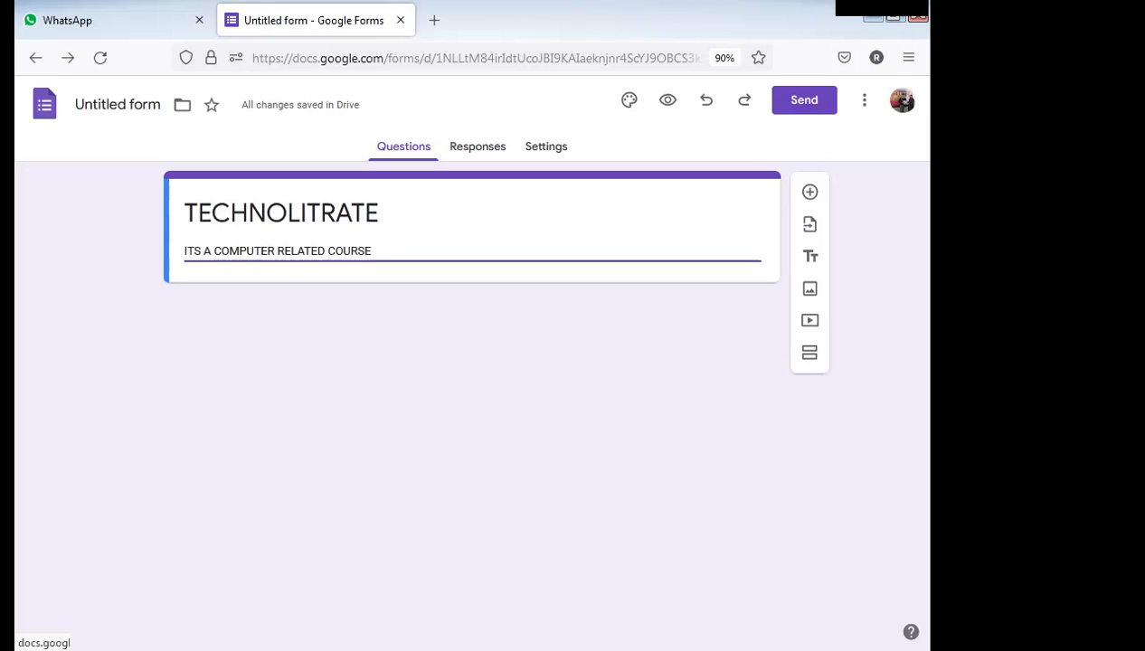
Add the lines "CONTENT (TOPICS)", "GRAPHIC DESIGNING", "MICOSOFT TOOLS" and "PROGRAMMING" to the form description.
key(Return)
text(CONTENT (TOPICS))
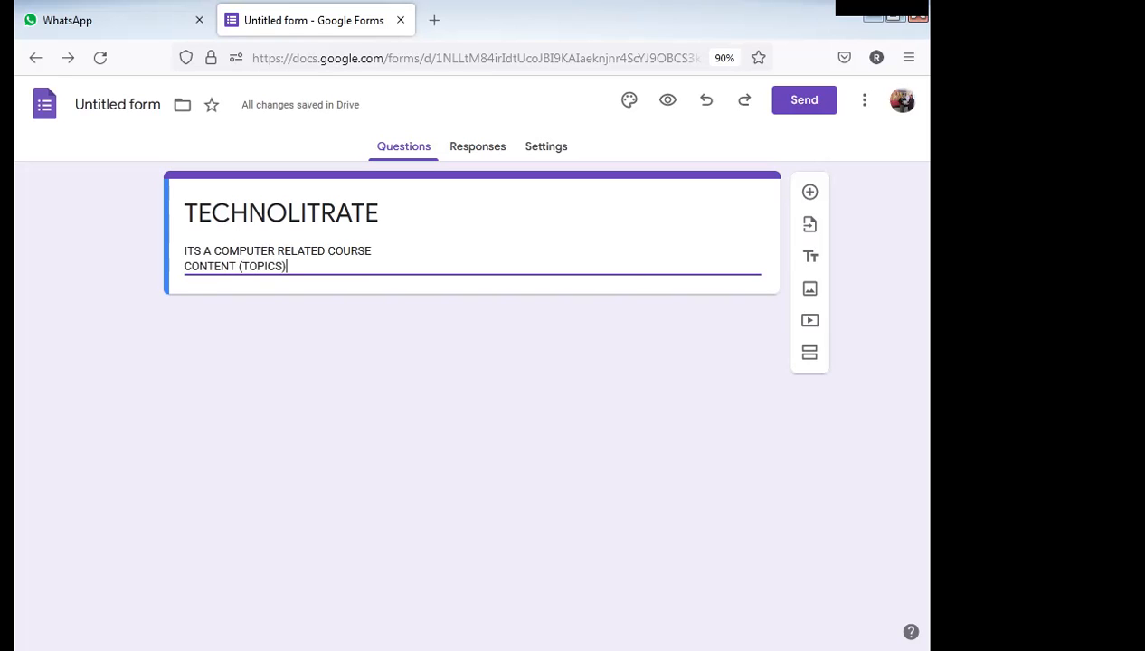
key(Return)
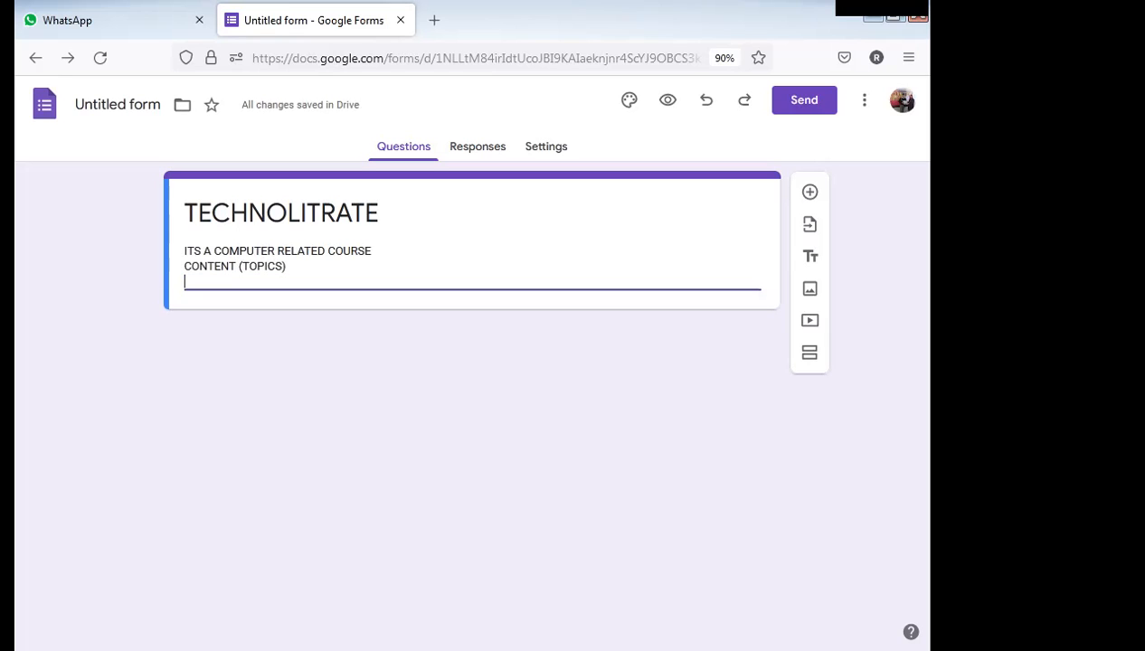
text(GRAPHIC DESIGNIN)
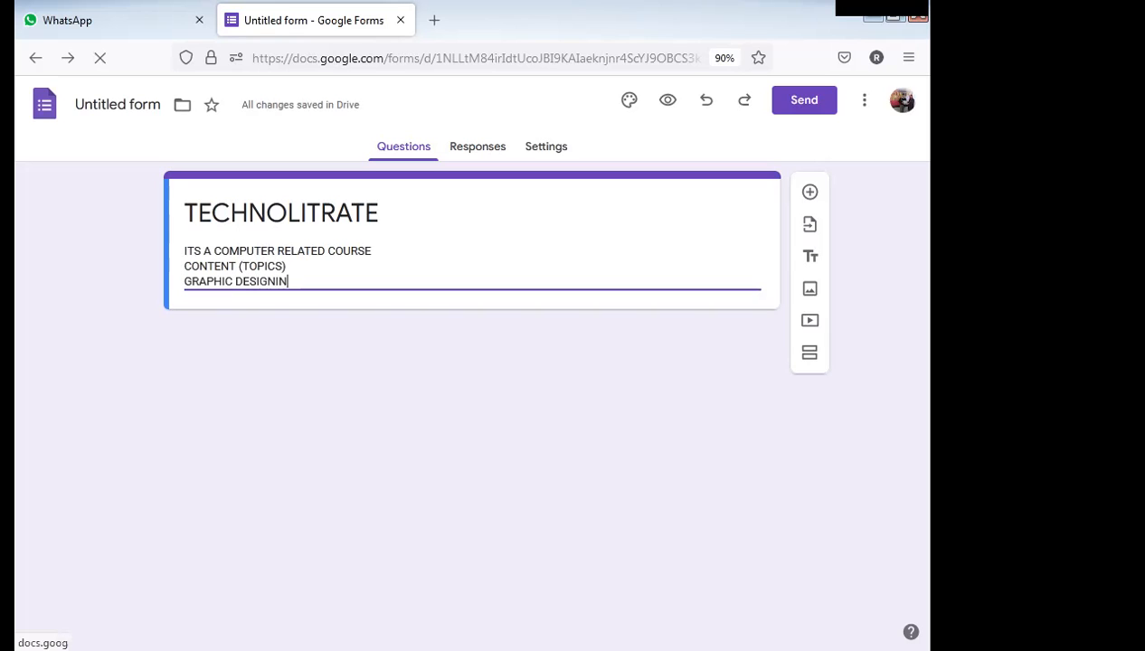
text(G)
key(Return)
text(MICOSOF)
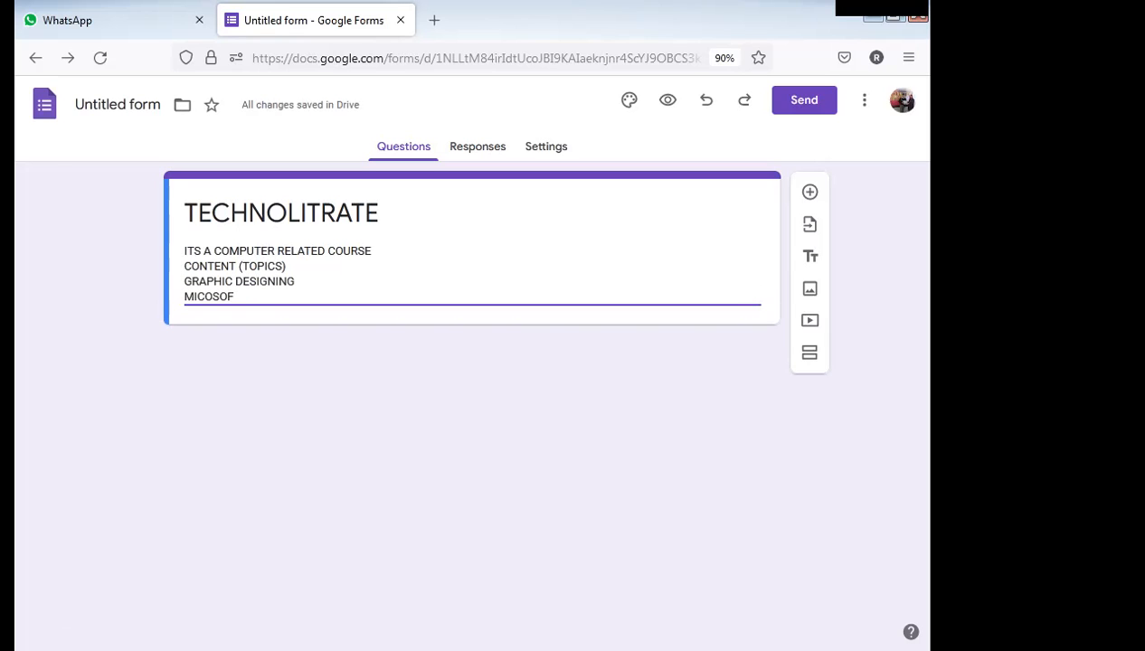
text(T TOOLS)
key(Return)
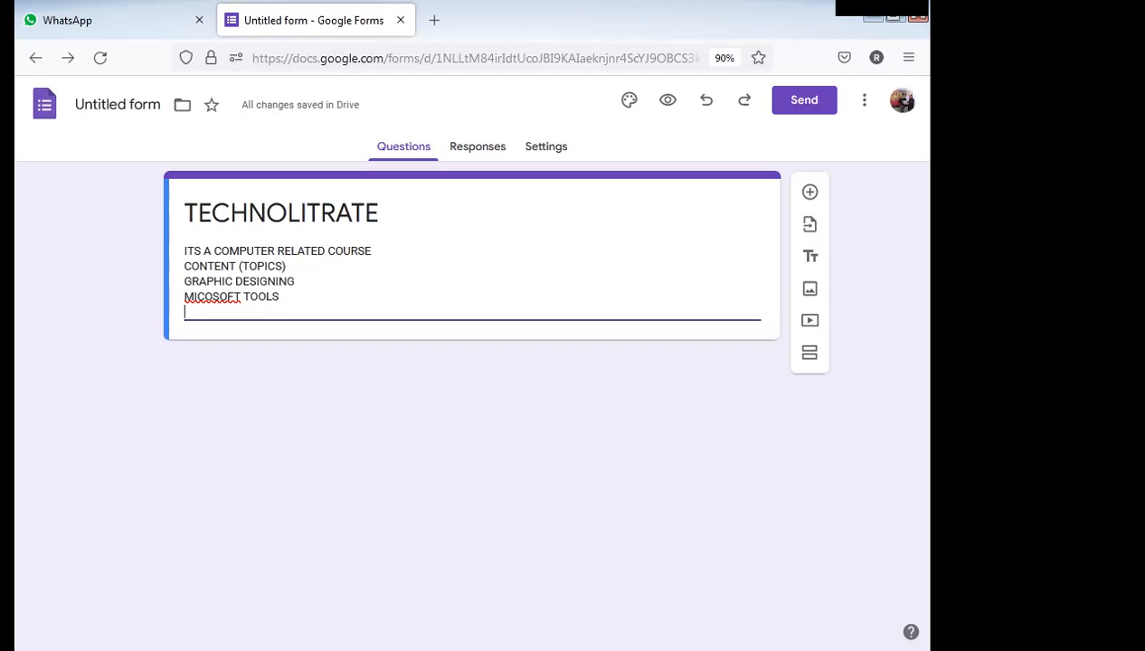
text(PROGRAMMING)
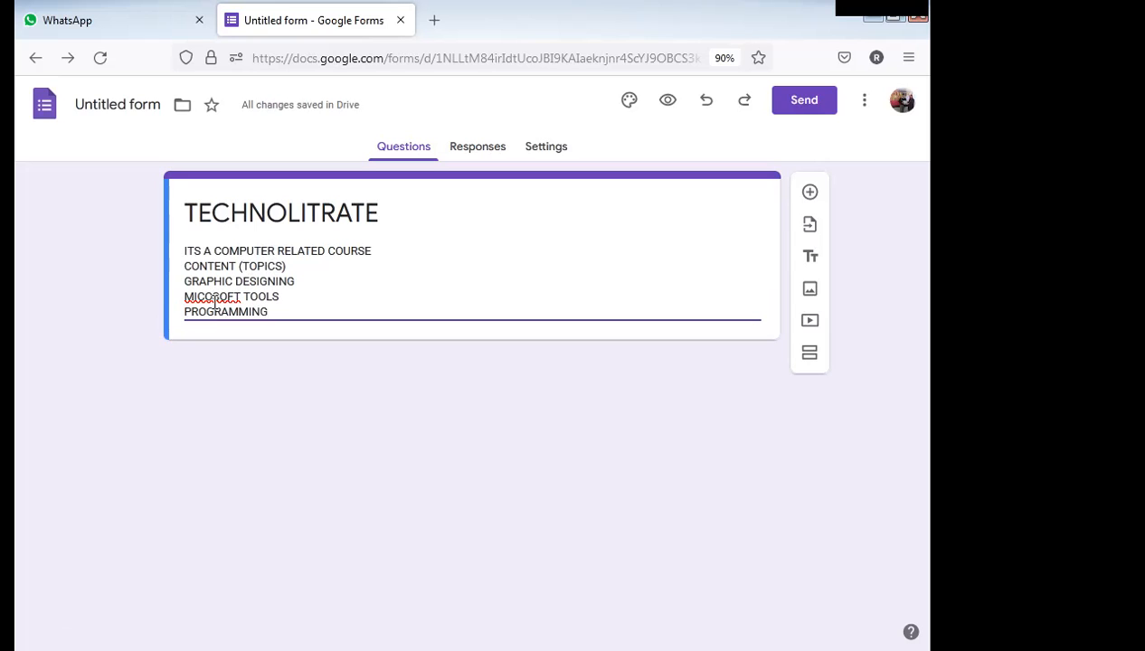
Correct the spelling of the fourth description line to "MICROSOFT TOOLS".
click(304, 302)
click(213, 300)
text(R)
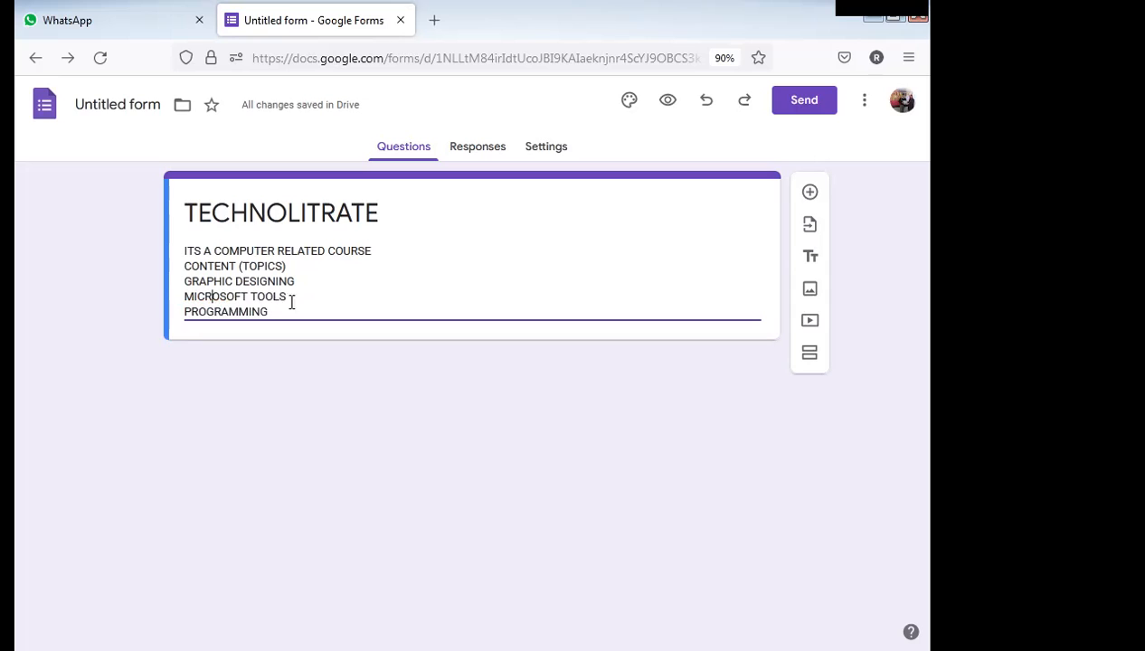
click(361, 289)
drag(309, 256, 310, 294)
click(309, 295)
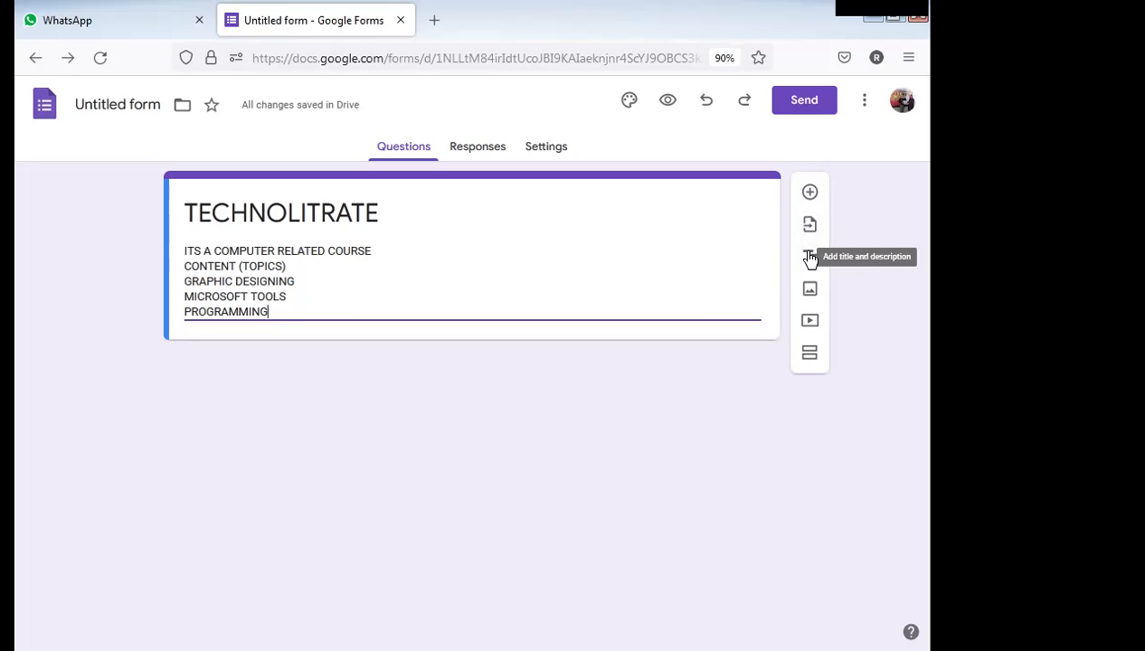
Add a multiple choice question to the form with the text "WHAT IS A COMPUTER".
click(810, 199)
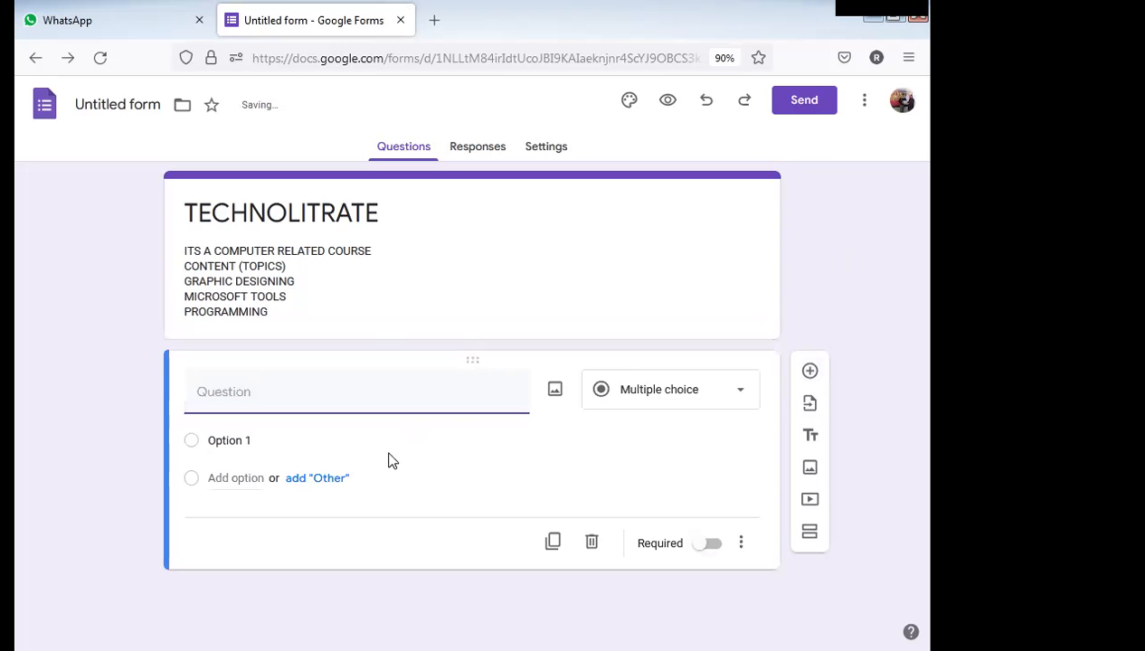
click(695, 400)
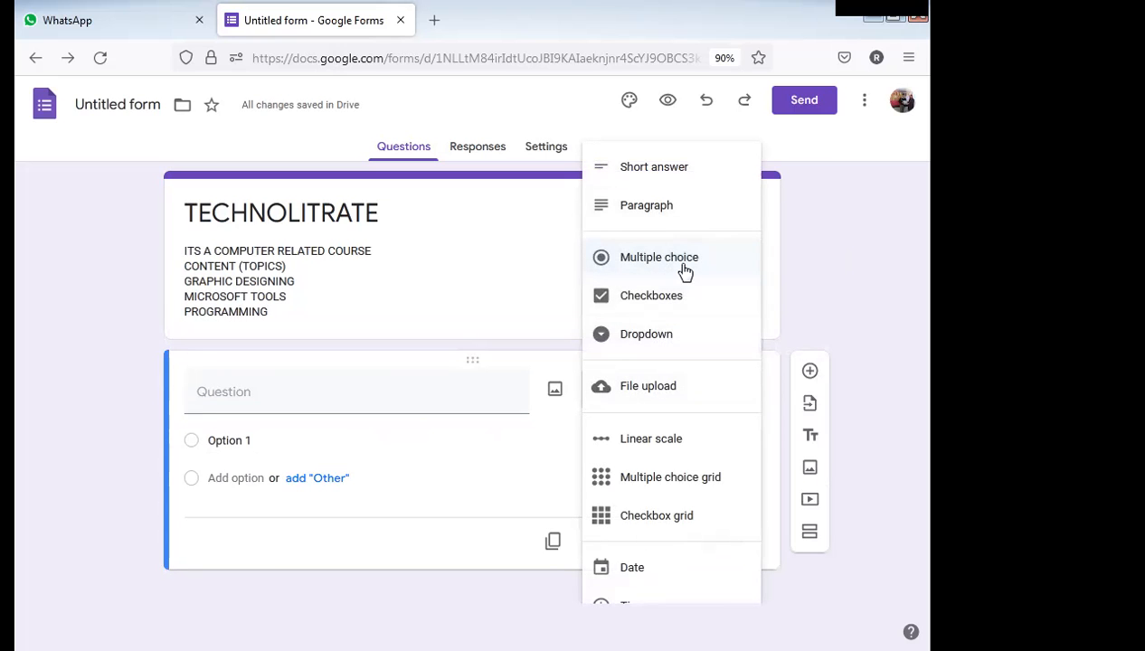
click(381, 400)
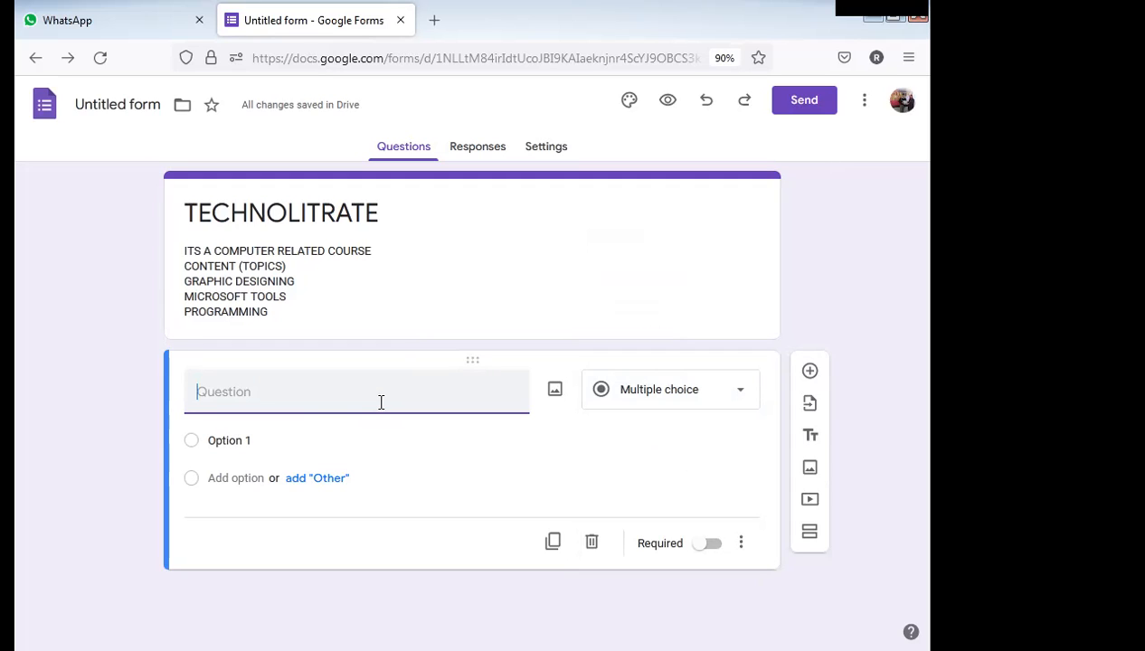
text(WHAT IS A COMPUTER)
Enter "MACHINE" and "FOOD" as the first two answer options of the computer question.
click(276, 437)
key(BackSpace)
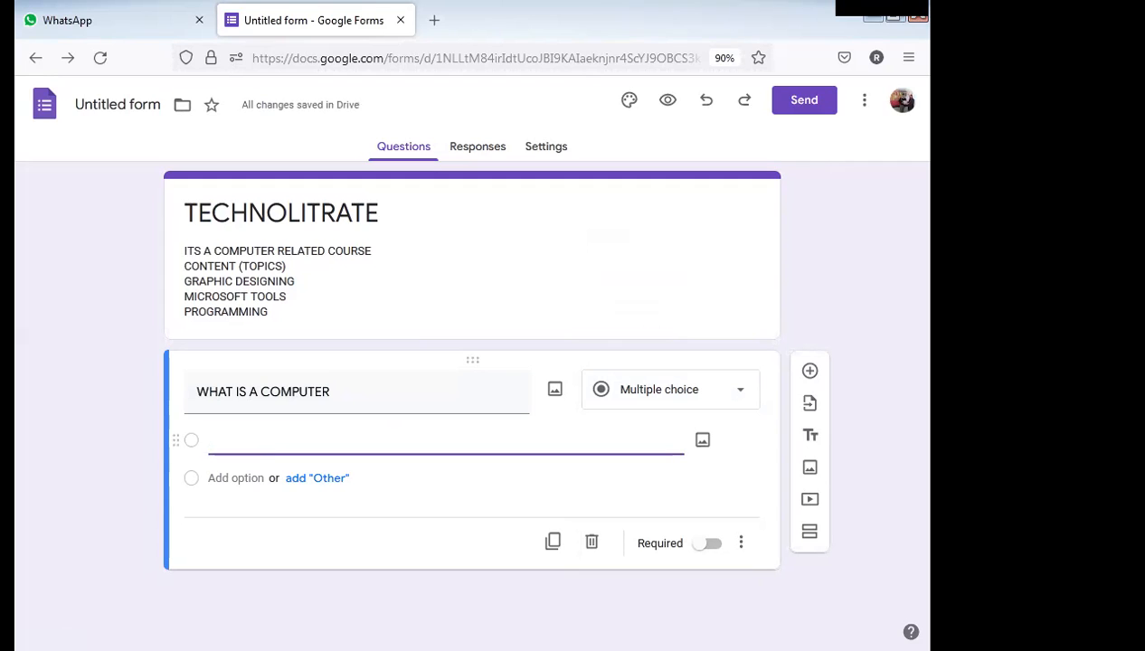
text(MACHINE)
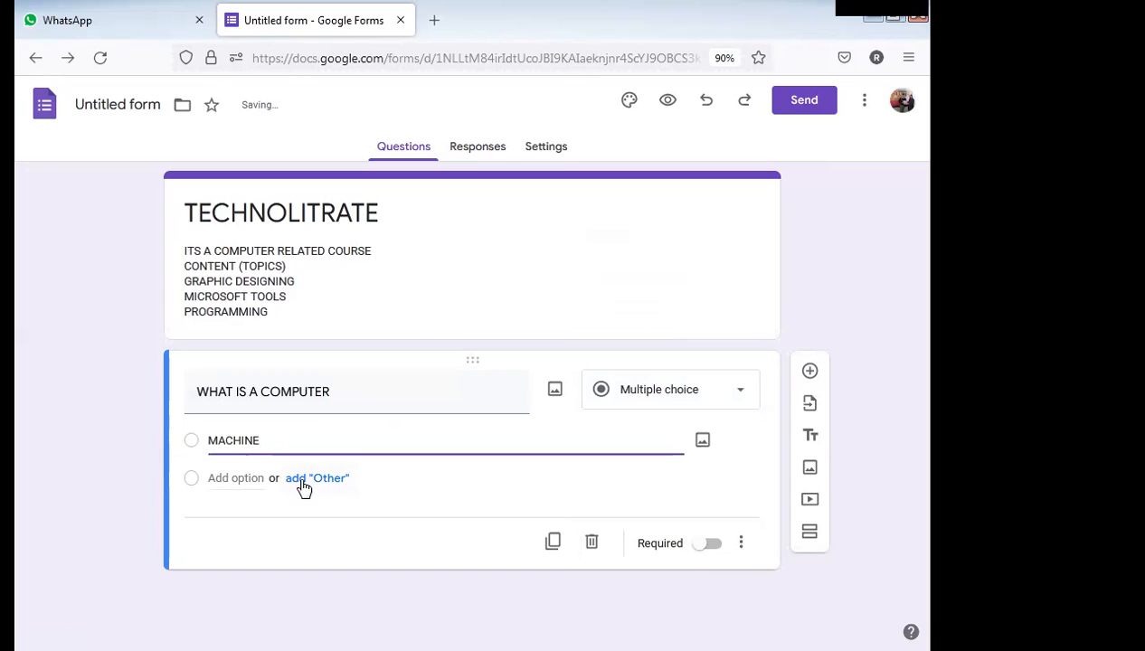
click(257, 478)
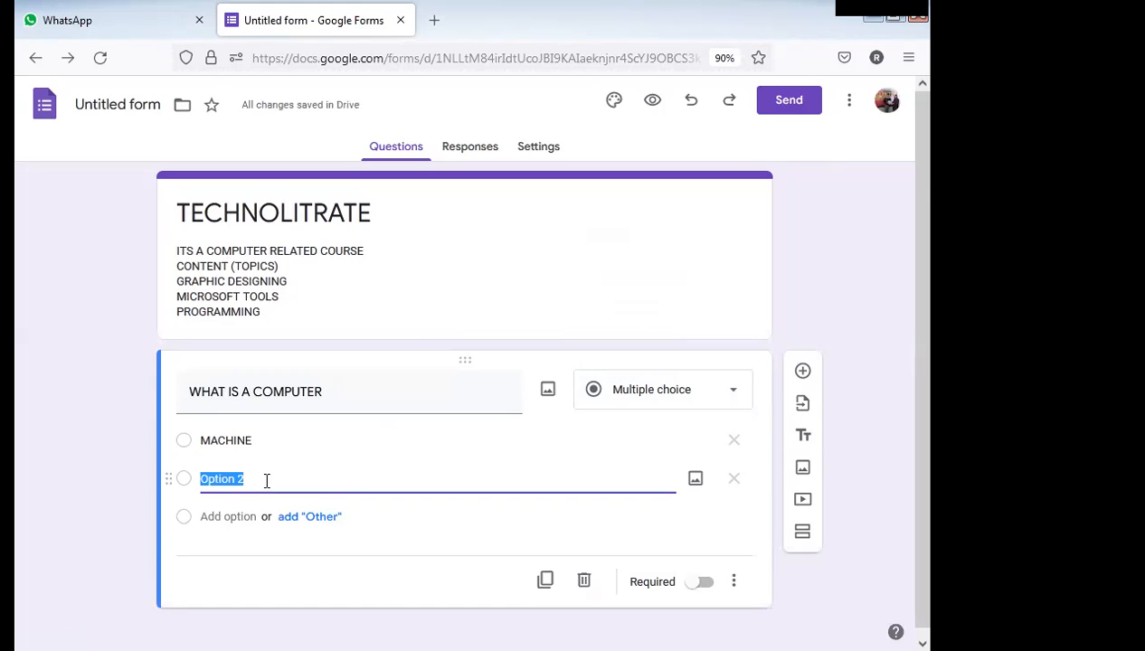
key(BackSpace)
text(FOOD)
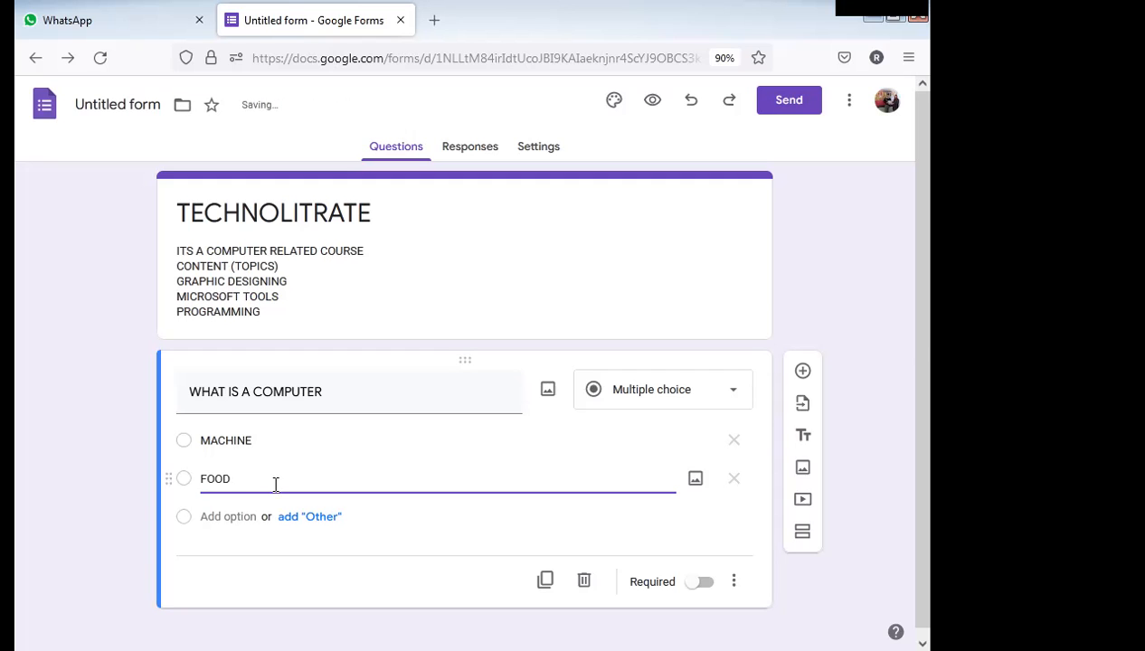
Add "ANIMAL" and "CITY" as the third and fourth answer options.
click(243, 518)
text(ANIMAL)
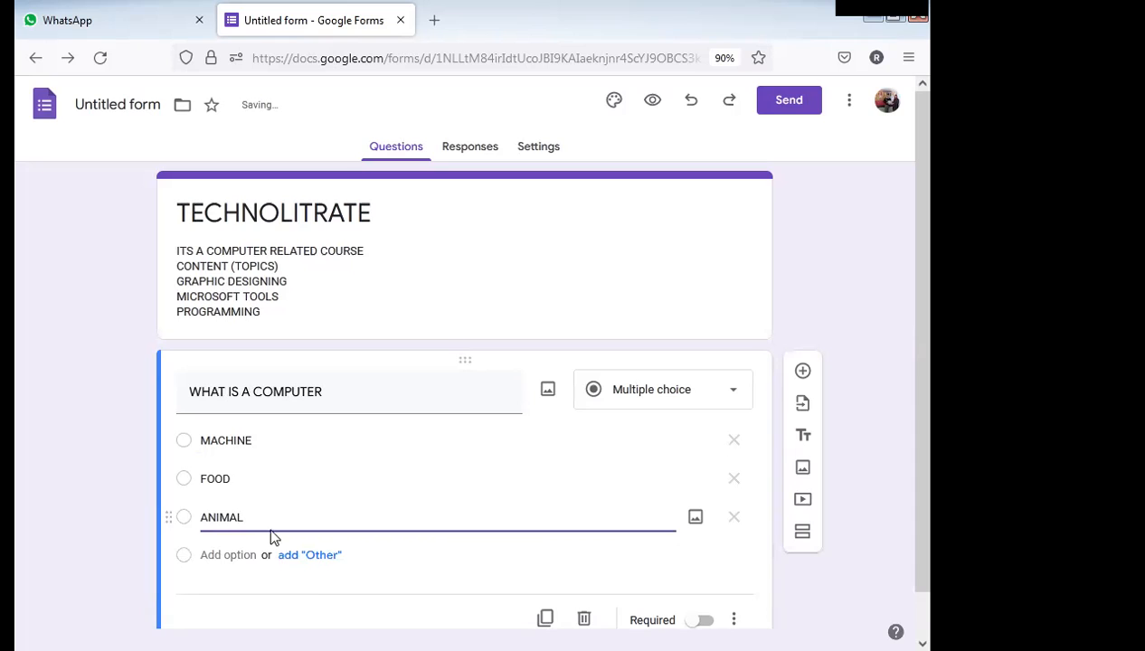
click(238, 554)
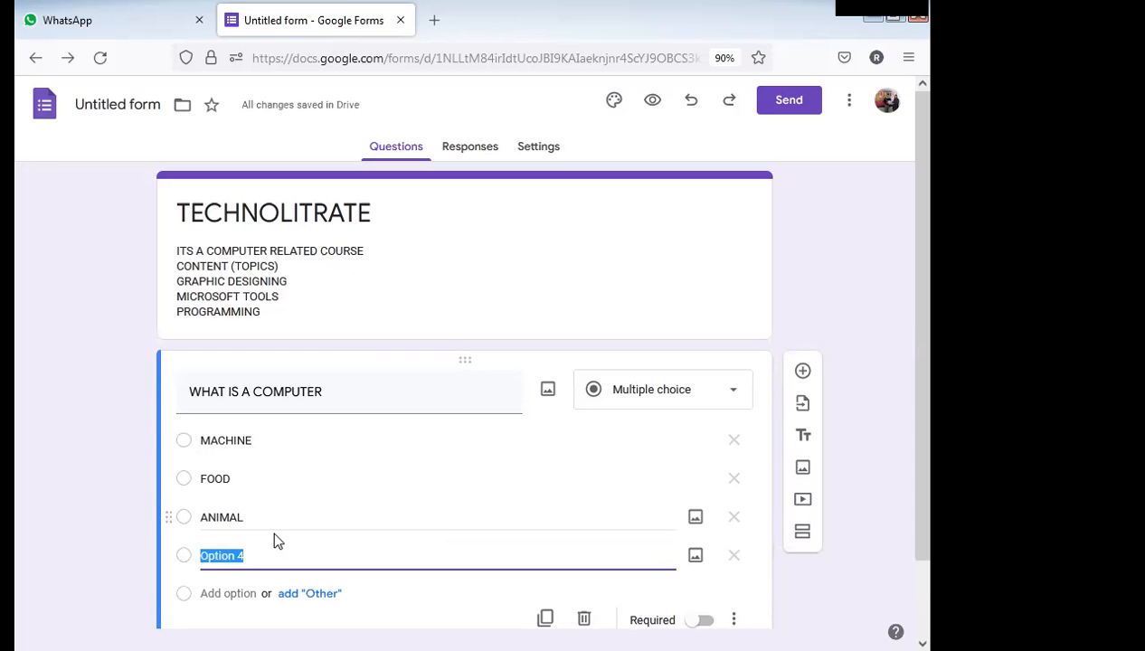
text(CITY)
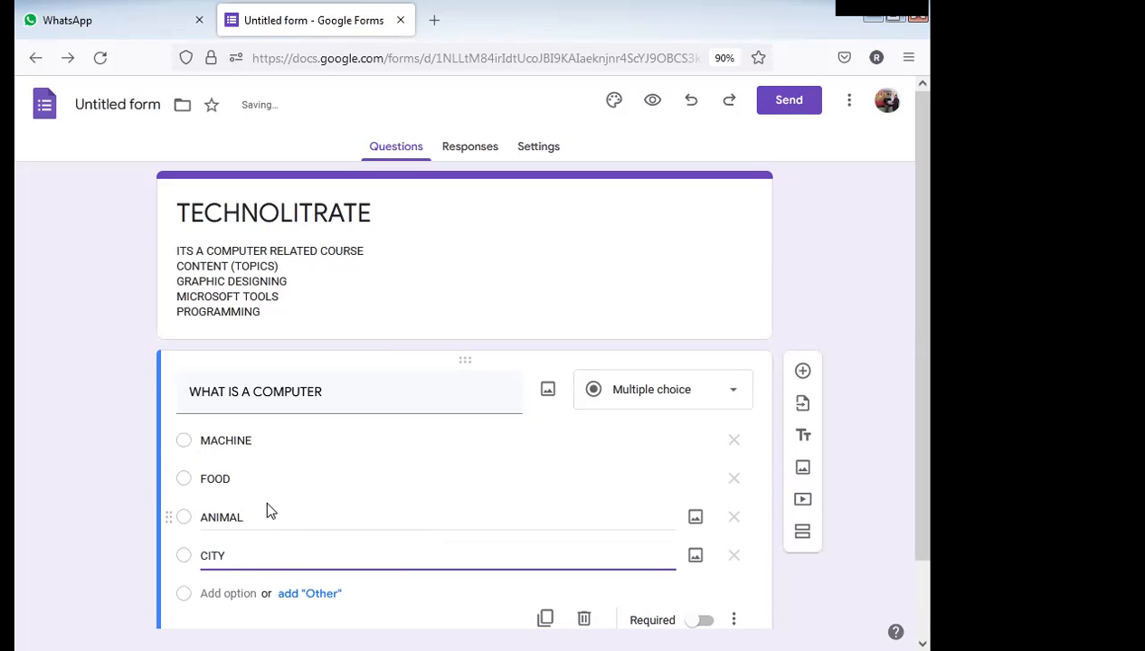
scroll(302, 462, down, 2)
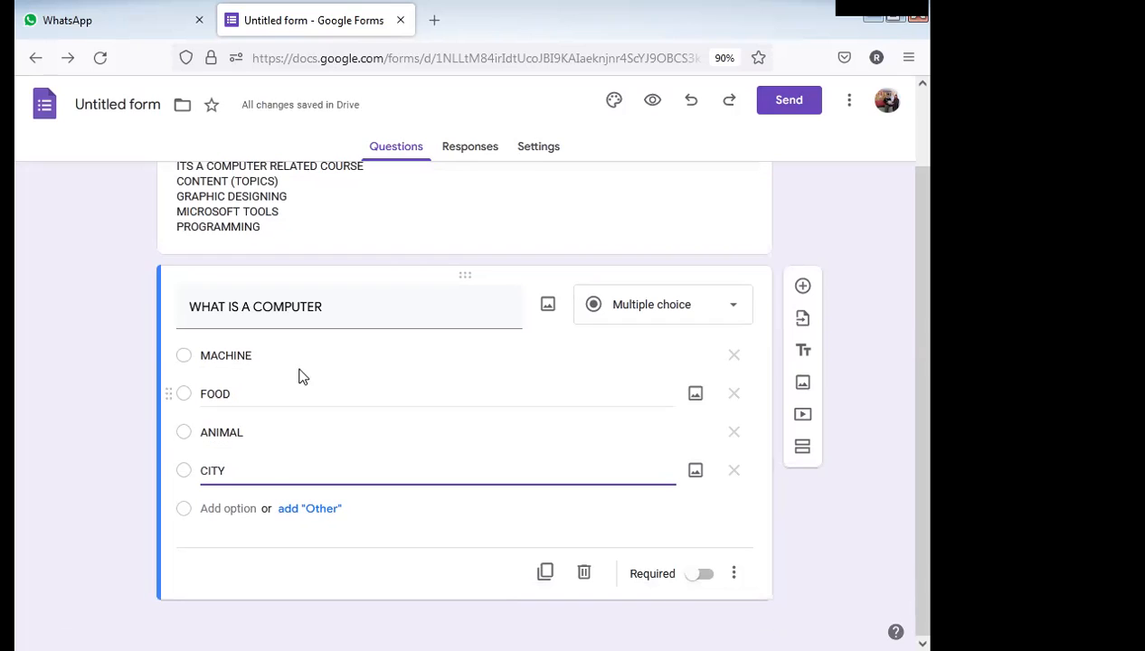
click(171, 335)
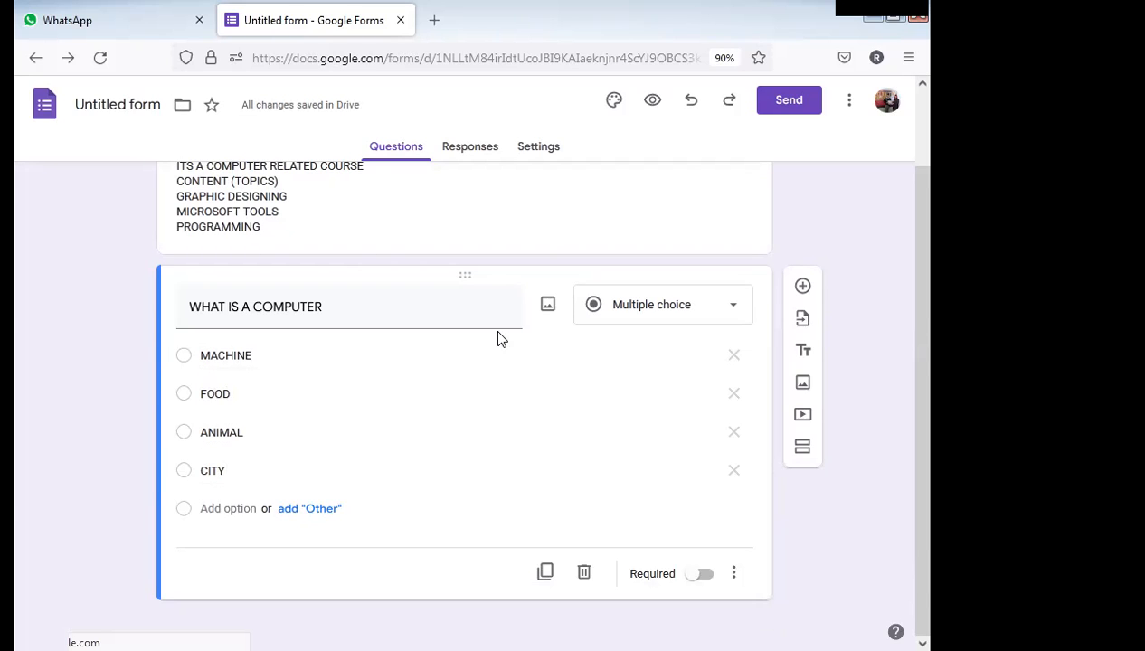
Upload the TECHNOLITRATE logo from the computer as the image of the "WHAT IS A COMPUTER" question.
click(557, 317)
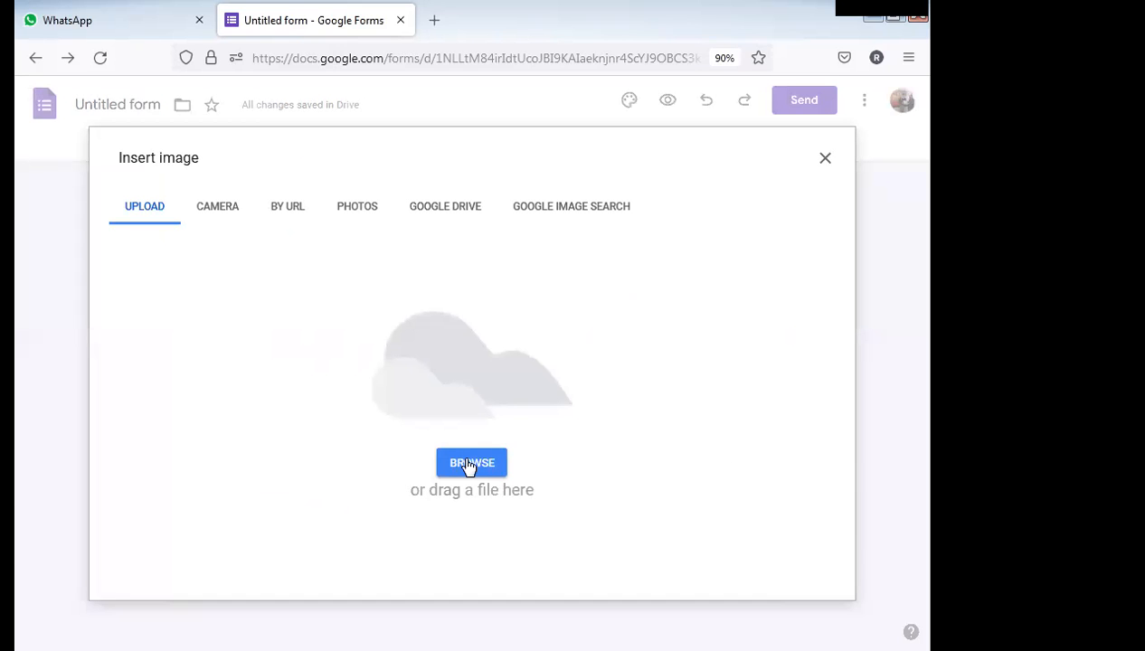
click(468, 464)
click(268, 340)
click(249, 245)
click(264, 283)
click(425, 425)
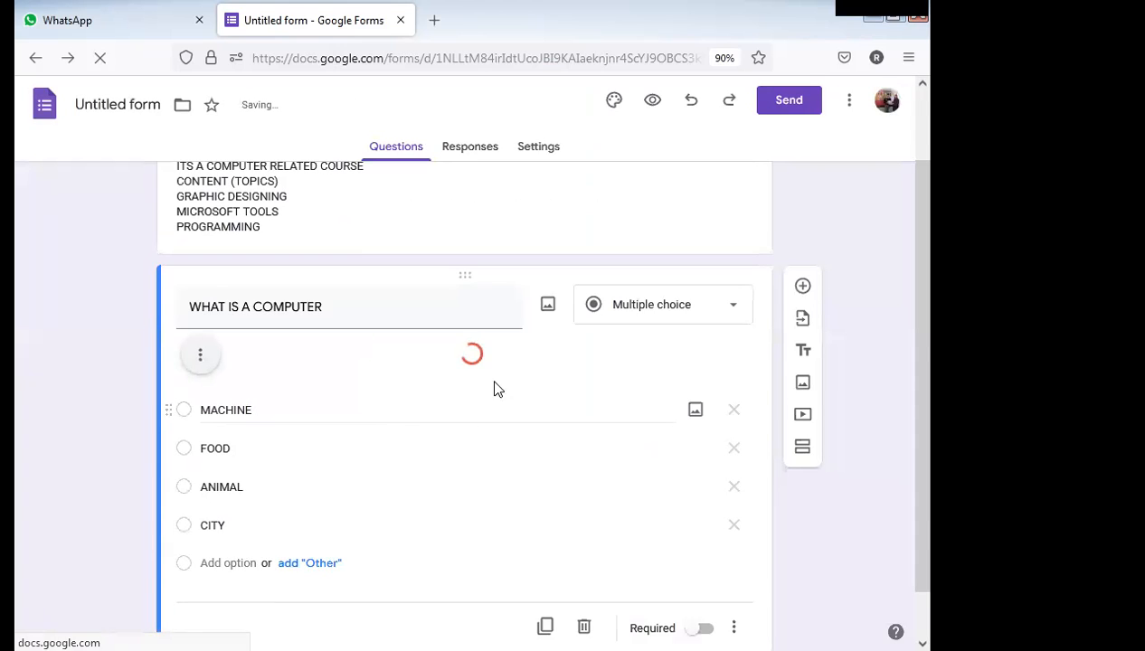
Shrink the logo image in the question to a small square above the answer options.
click(414, 362)
drag(577, 533, 364, 340)
scroll(407, 434, up, 2)
drag(360, 501, 347, 488)
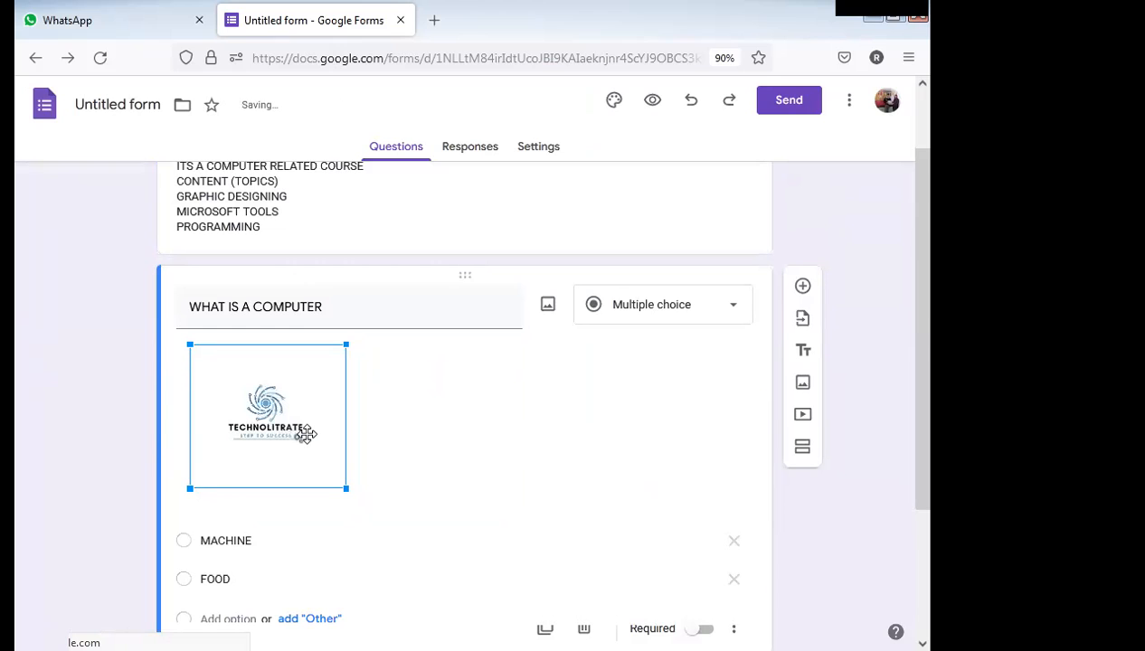
Examine the question's layout with the resized logo above its four answer options.
scroll(271, 421, down, 2)
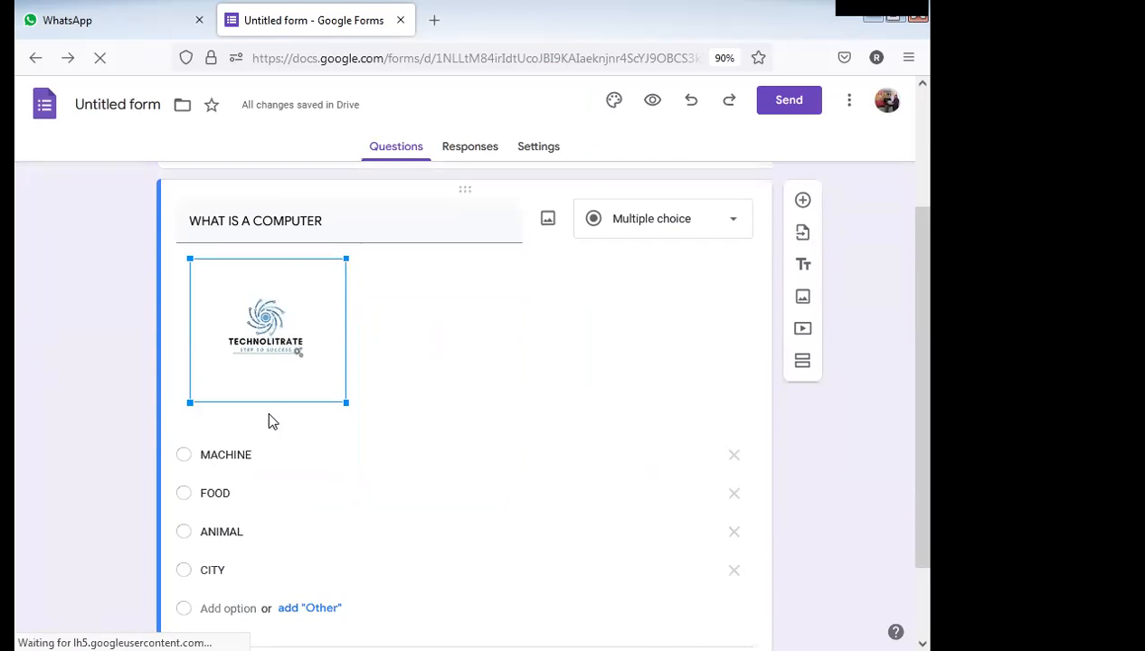
scroll(271, 421, down, 2)
scroll(269, 415, up, 2)
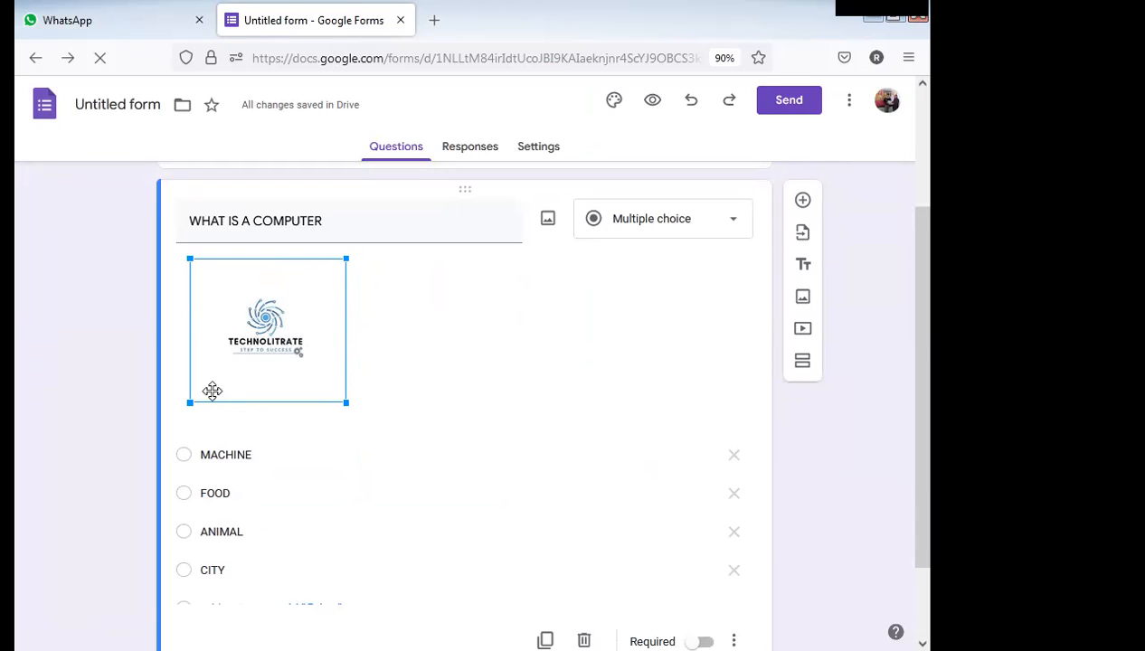
scroll(288, 331, down, 2)
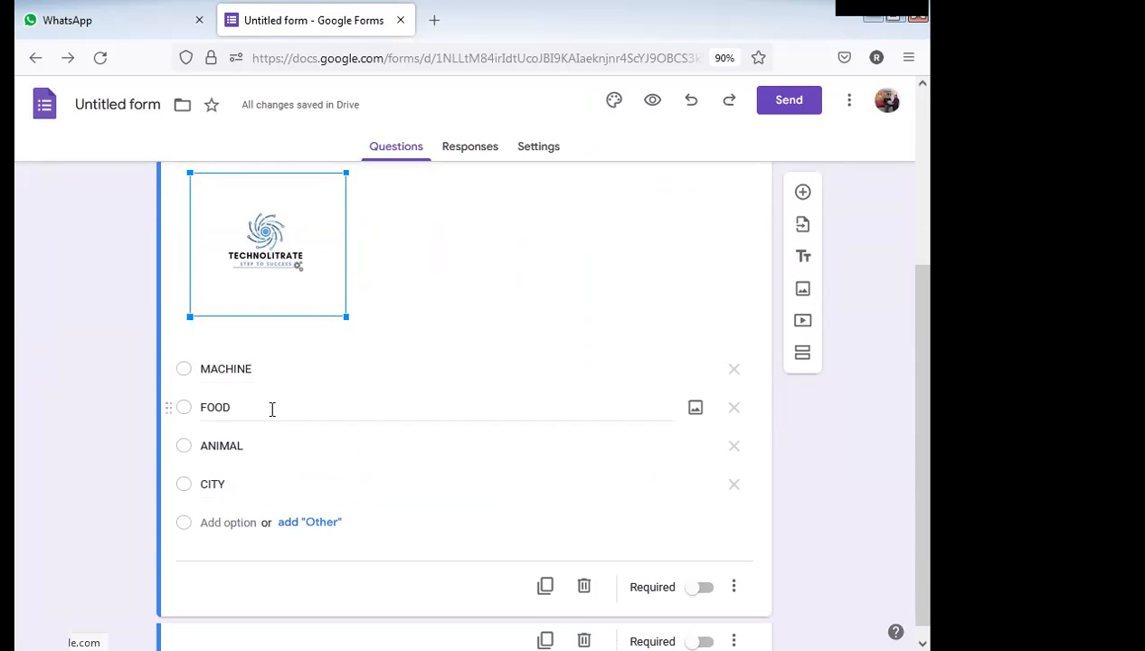
scroll(276, 483, up, 2)
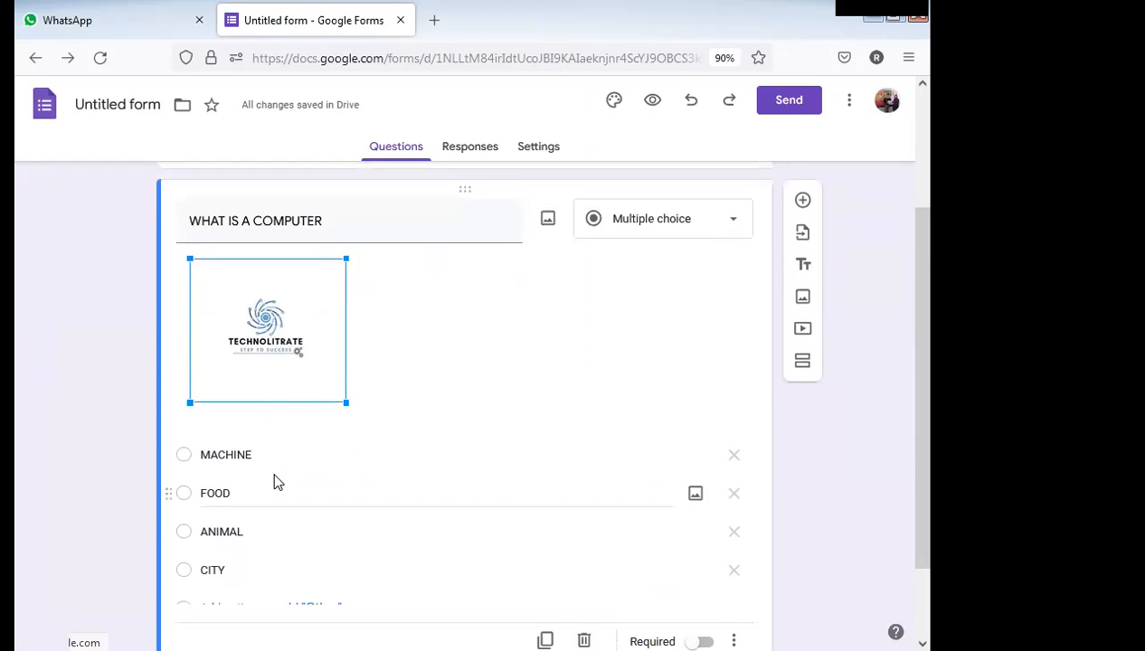
scroll(323, 378, down, 1)
scroll(340, 385, down, 1)
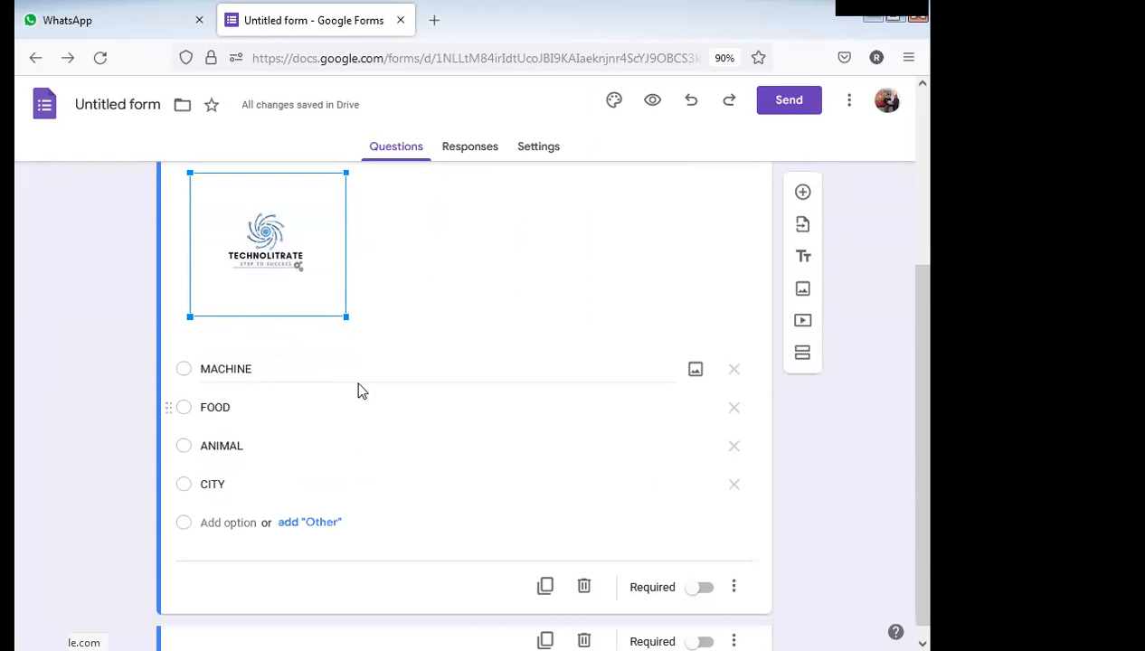
scroll(407, 380, up, 2)
scroll(480, 359, up, 2)
scroll(480, 360, down, 2)
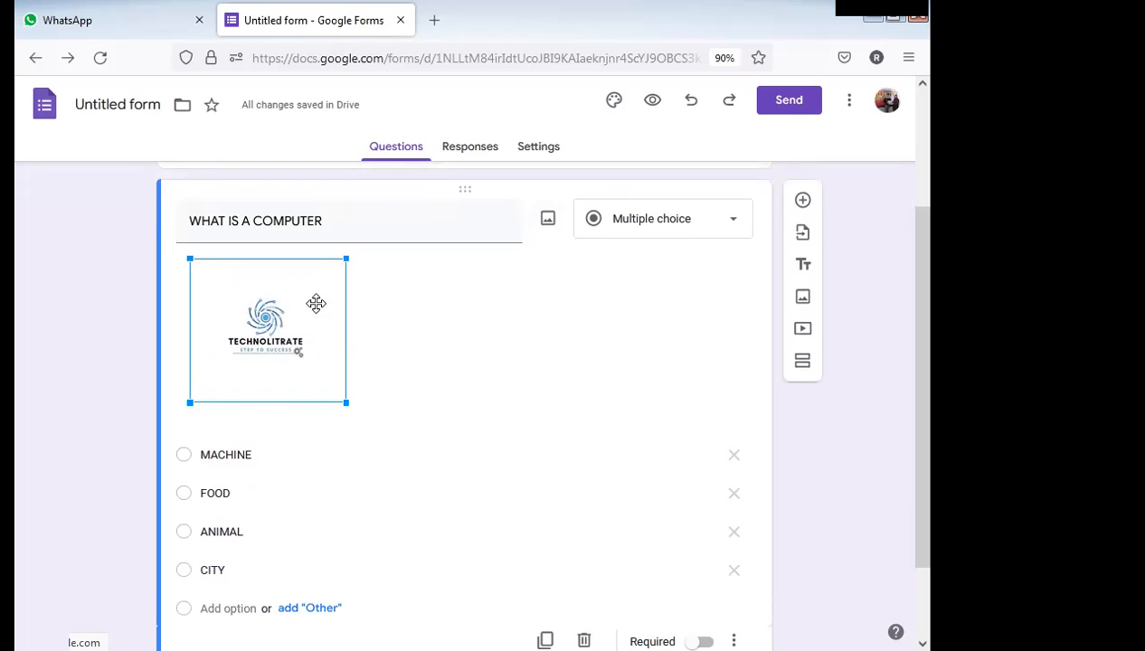
Undo the last change to the question's image.
click(692, 101)
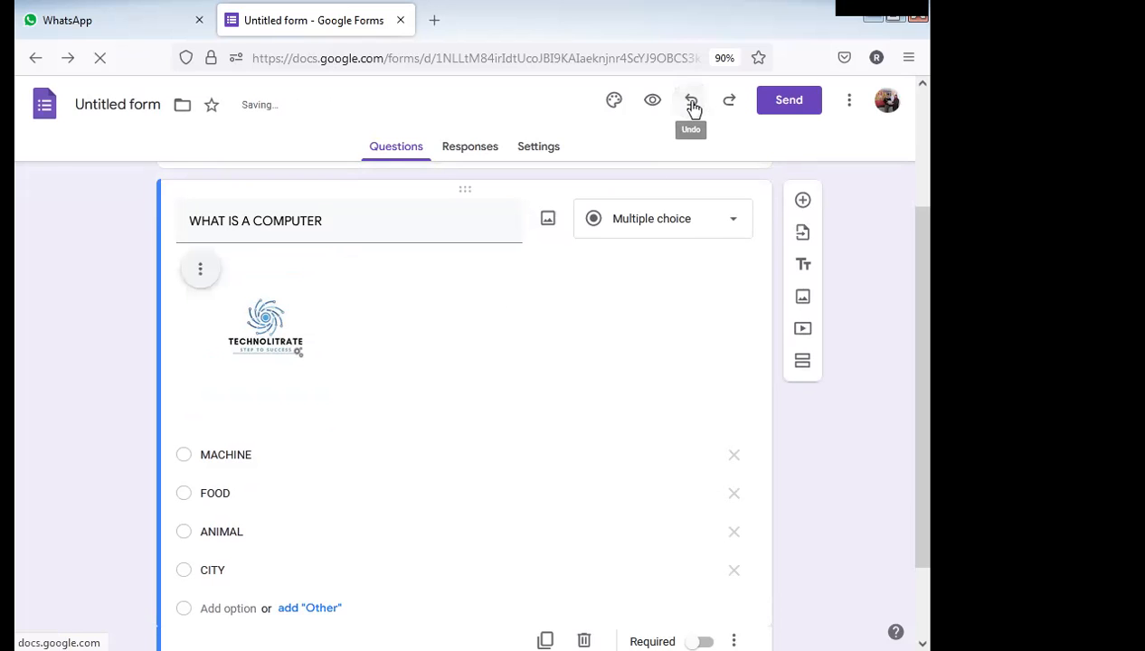
Change the "WHAT IS A COMPUTER" question's type to Checkboxes.
click(663, 227)
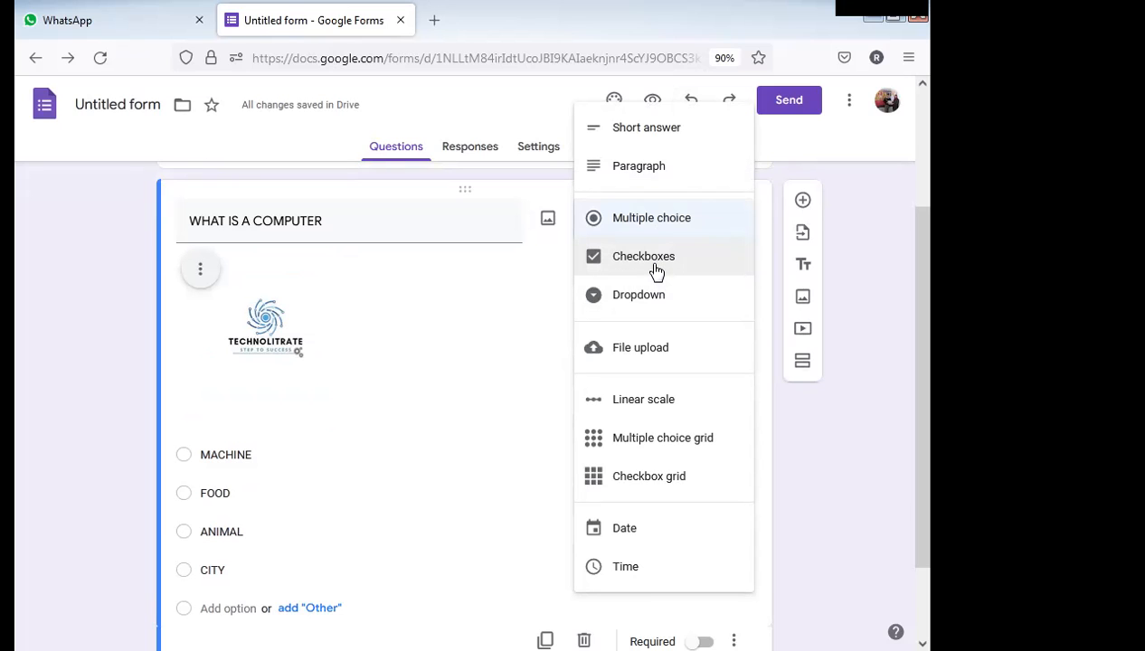
click(657, 265)
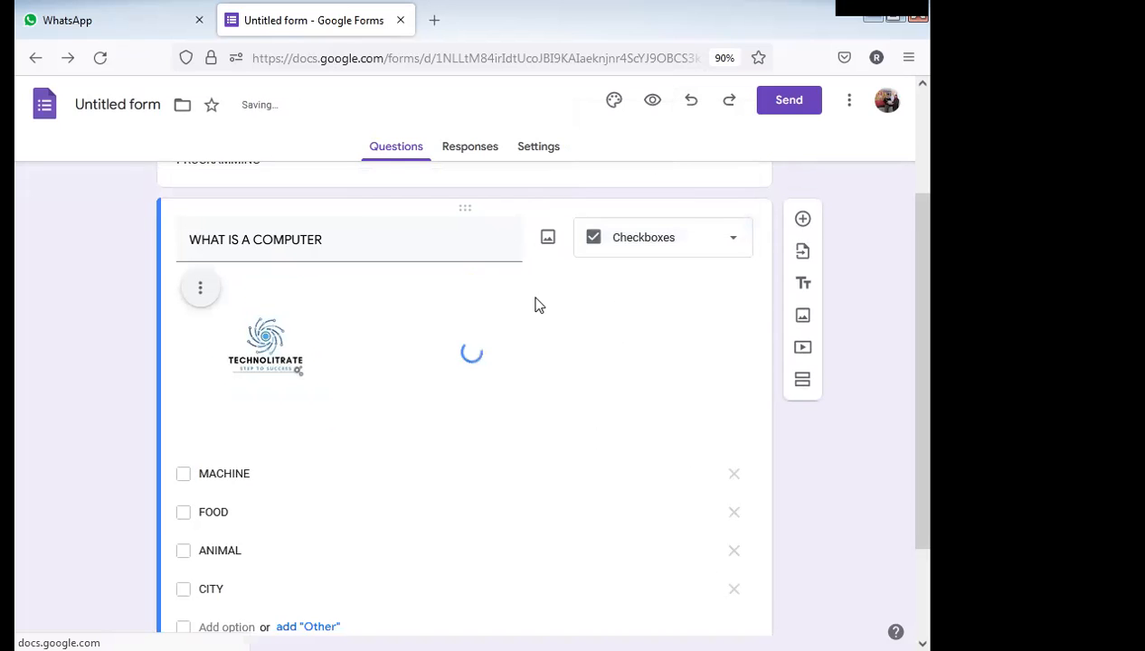
scroll(460, 332, down, 3)
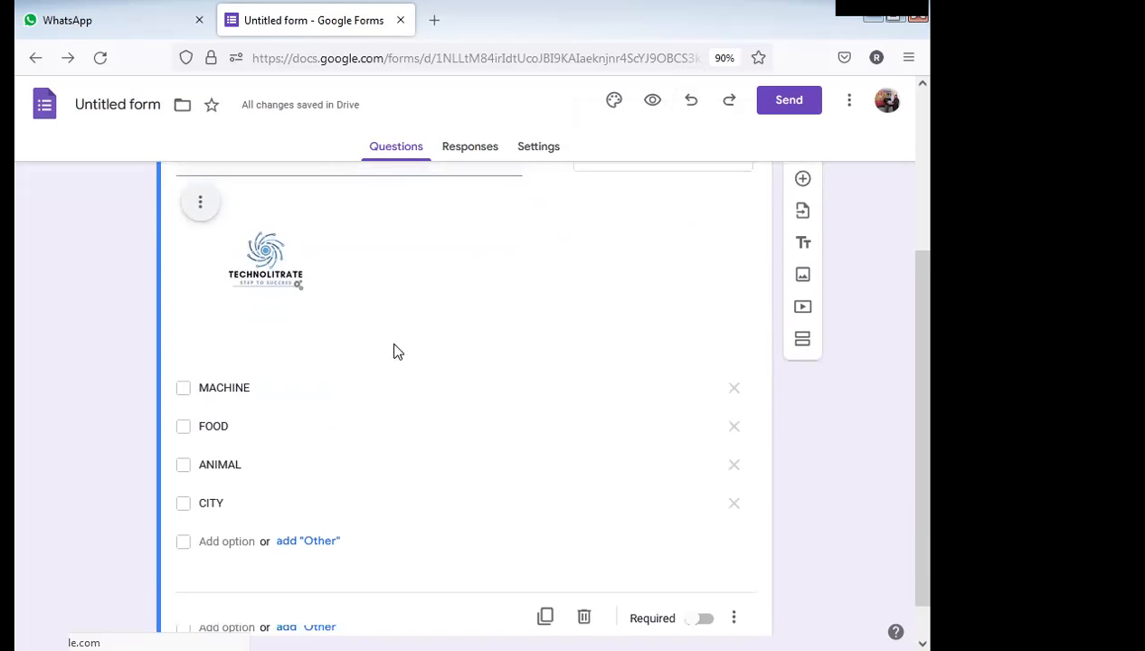
scroll(249, 361, up, 4)
Replace the FOOD answer option of the "WHAT IS A COMPUTER" question with TECHNOLOGY.
triple_click(317, 281)
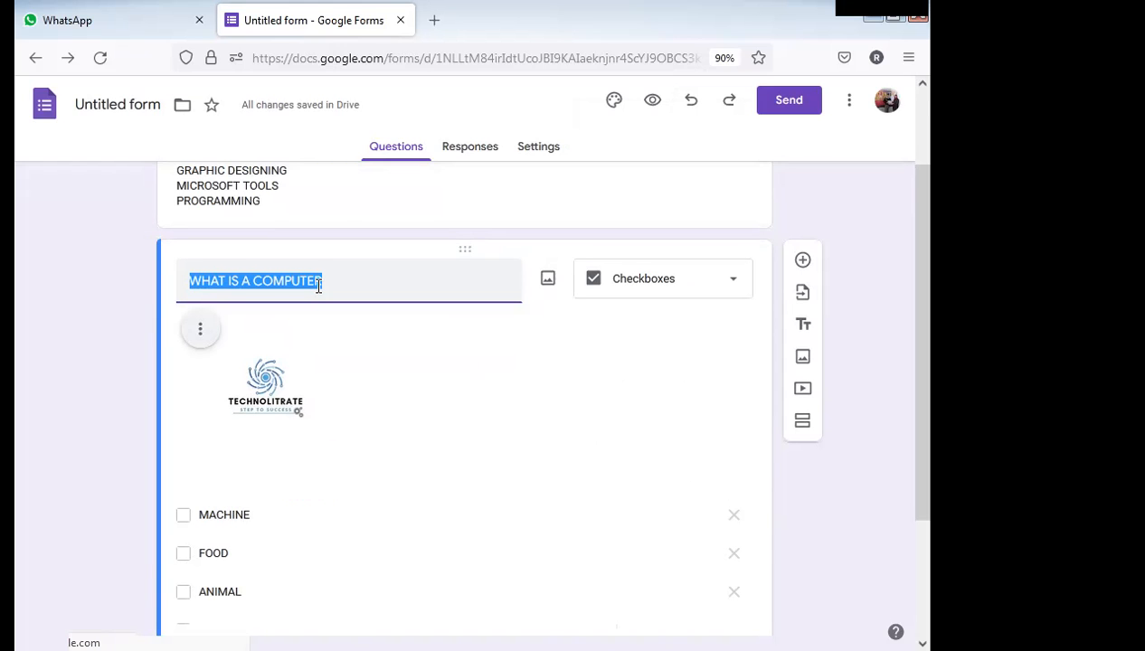
scroll(317, 294, down, 2)
scroll(266, 406, up, 3)
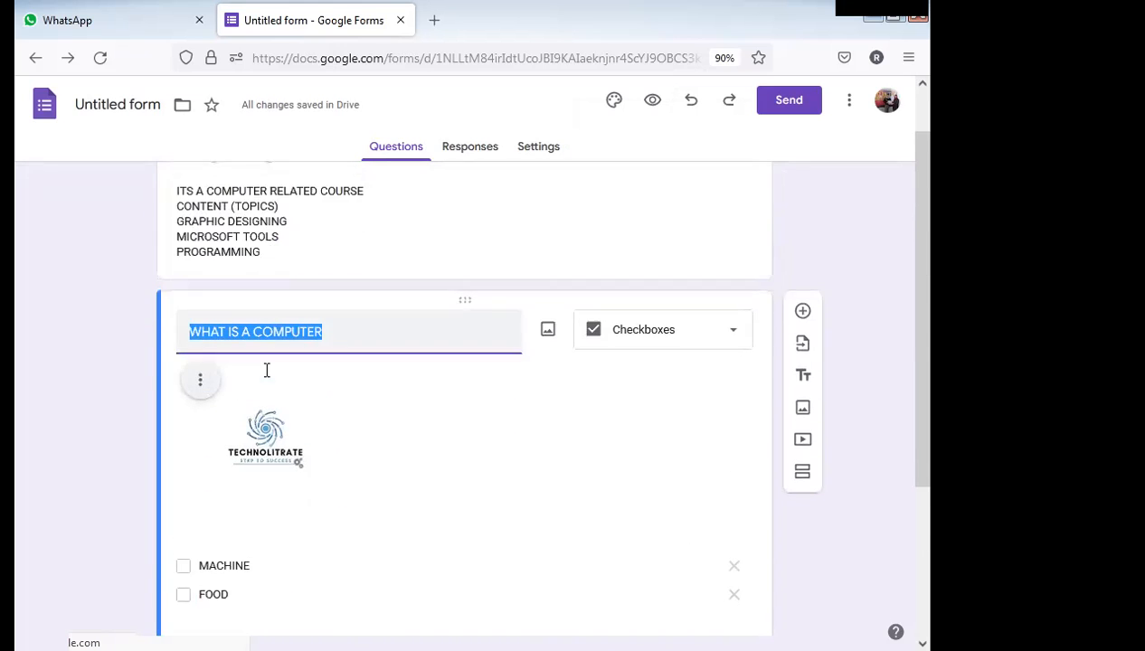
scroll(267, 370, down, 2)
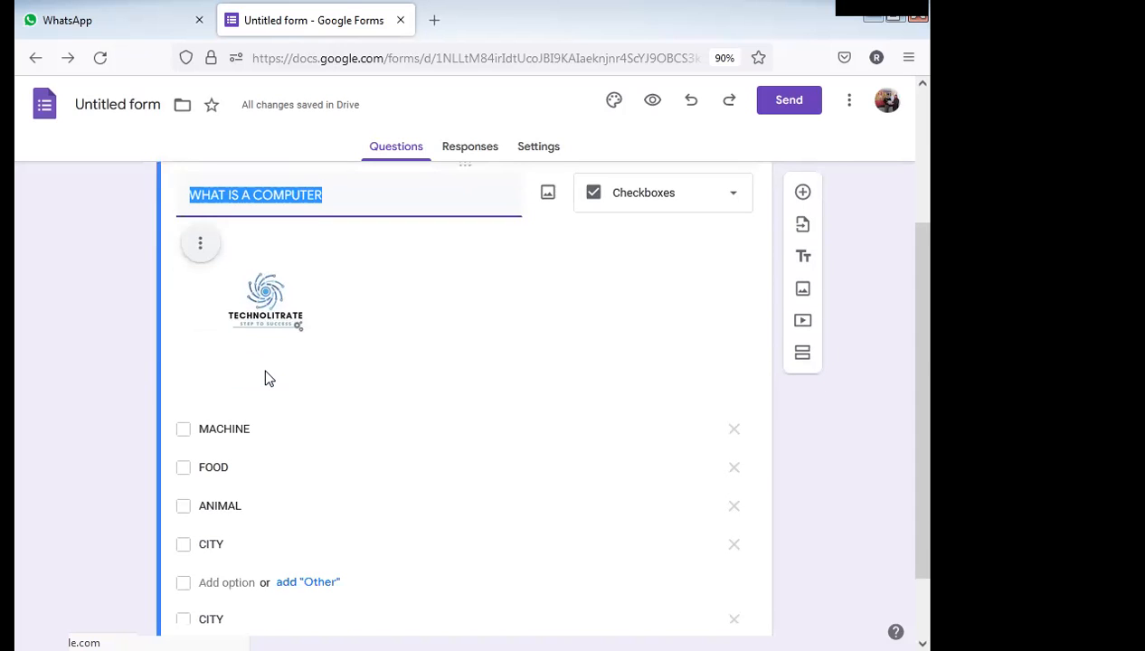
scroll(266, 373, down, 1)
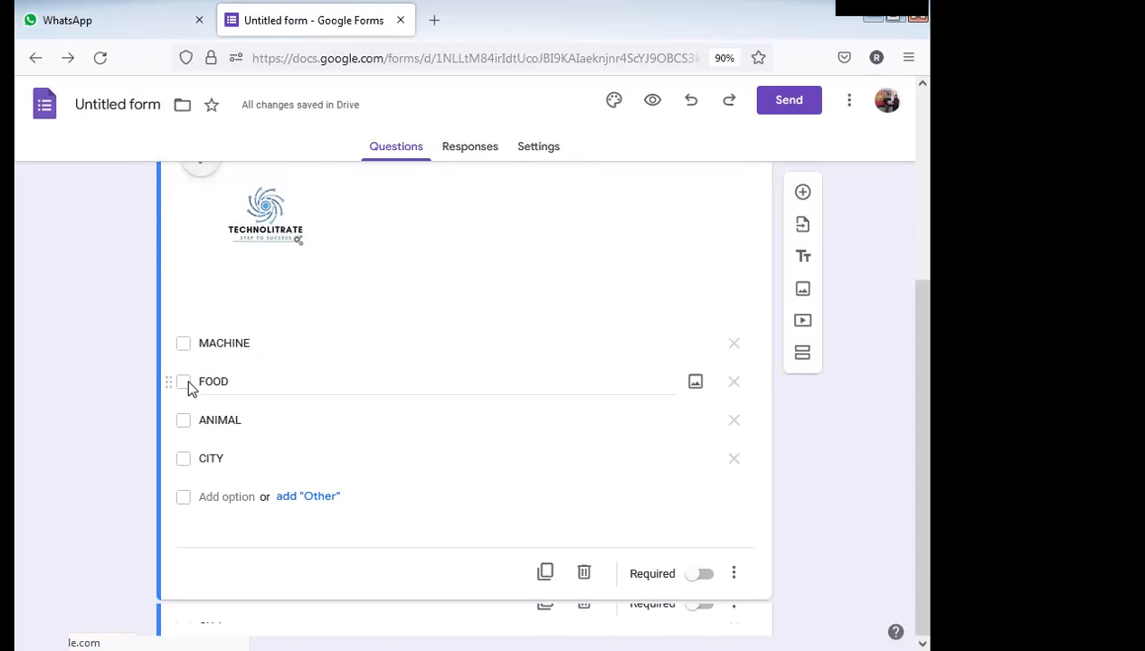
scroll(273, 371, up, 1)
scroll(274, 344, down, 1)
click(247, 383)
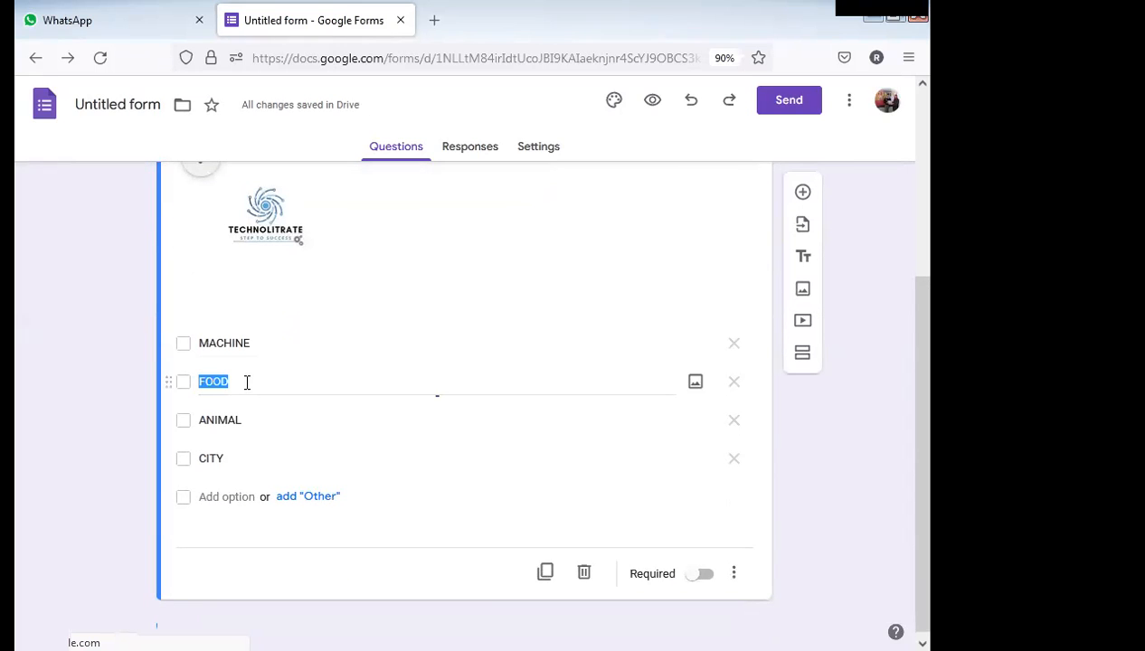
key(BackSpace)
text(TECHNOLOGY)
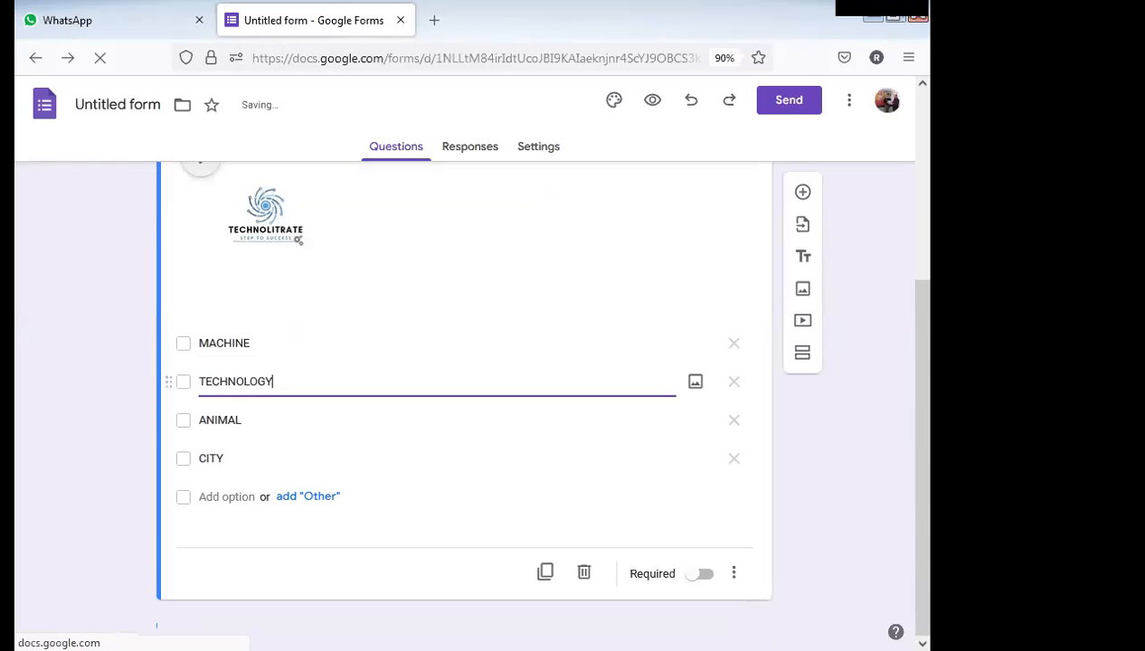
Review the question's checkbox options and the list of available question types.
scroll(262, 331, up, 1)
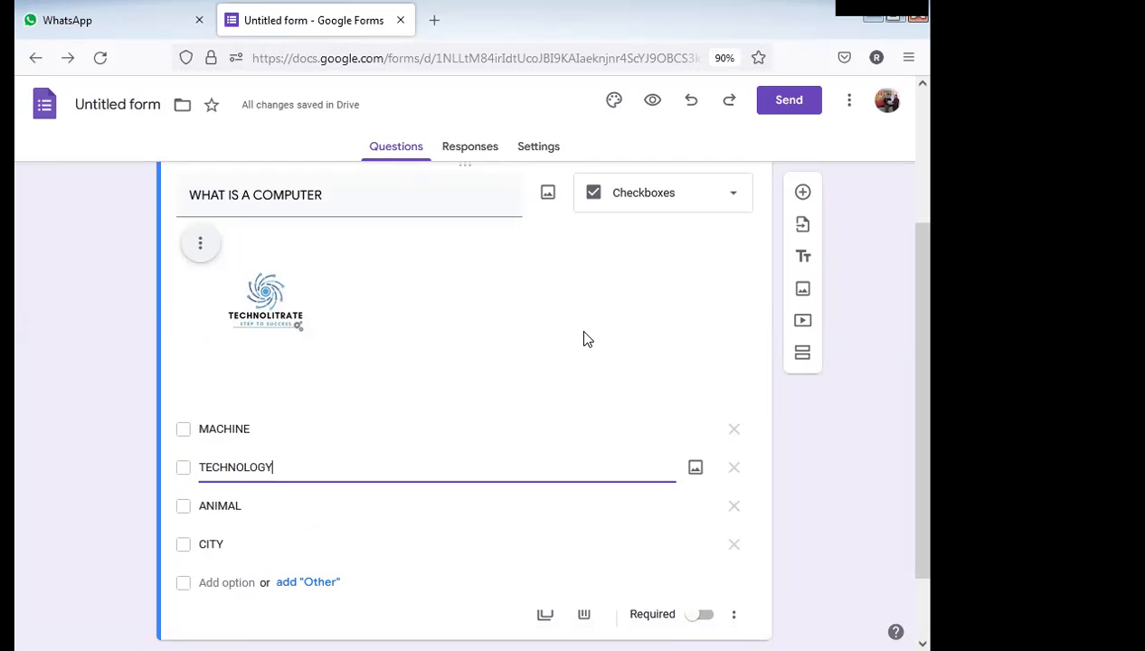
scroll(584, 339, up, 1)
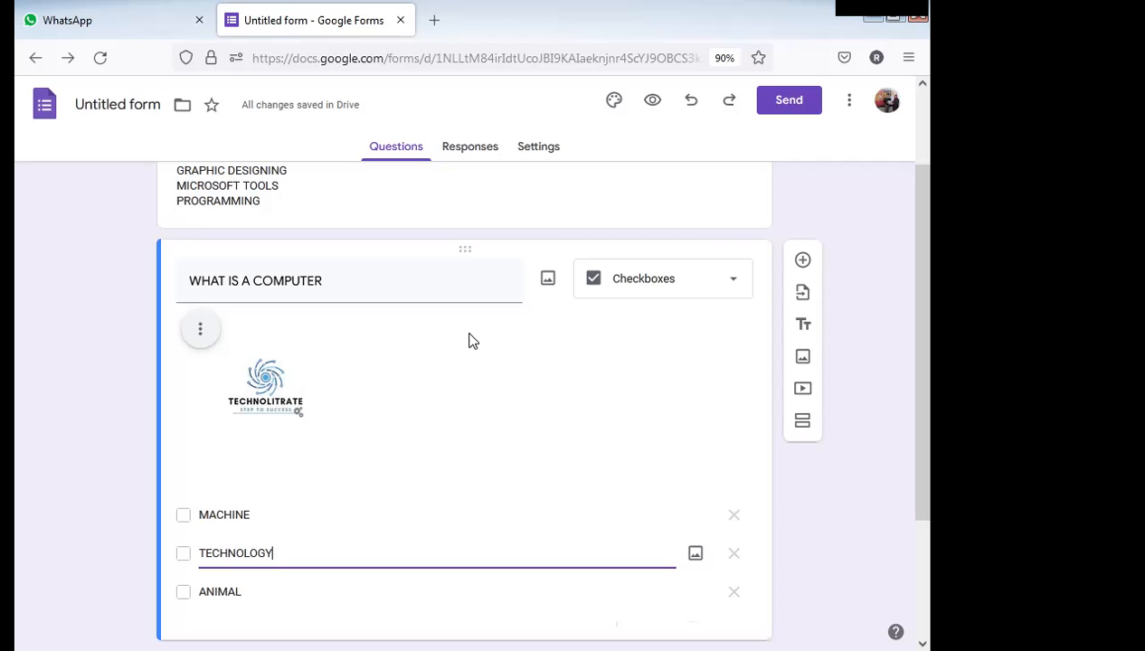
scroll(418, 341, down, 1)
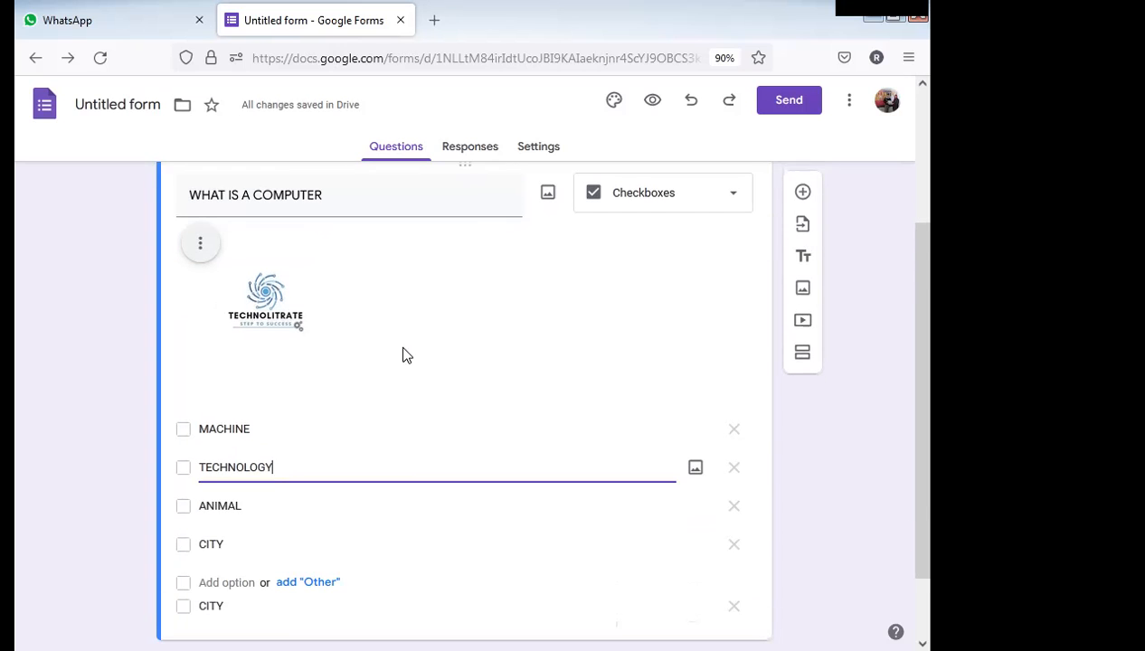
scroll(312, 432, down, 1)
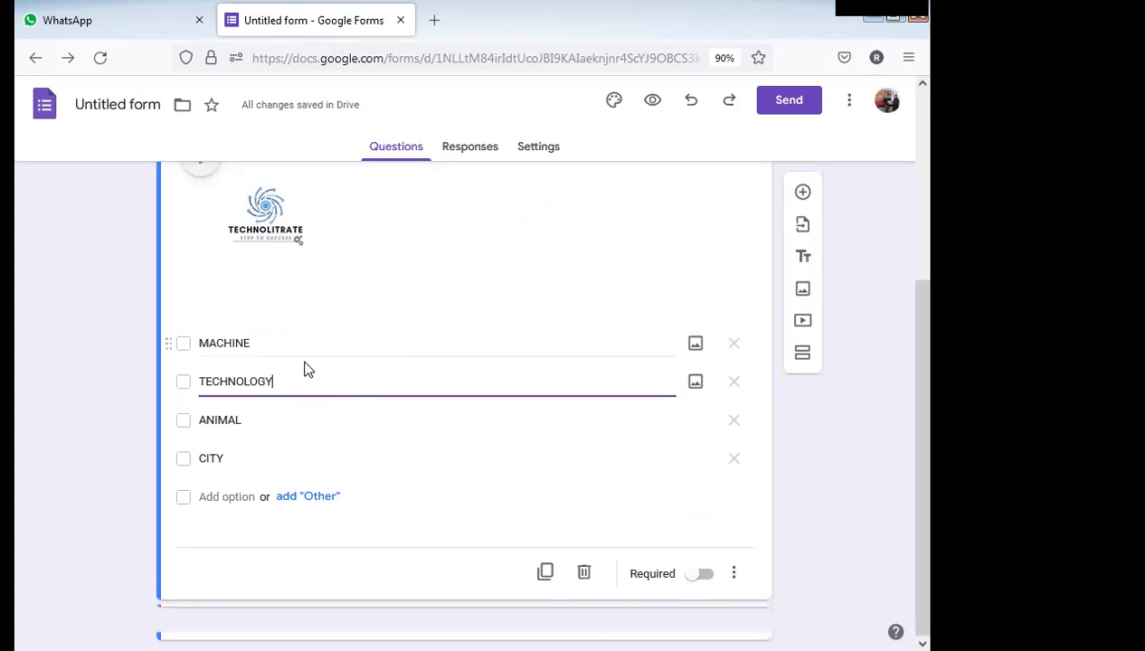
scroll(351, 380, up, 1)
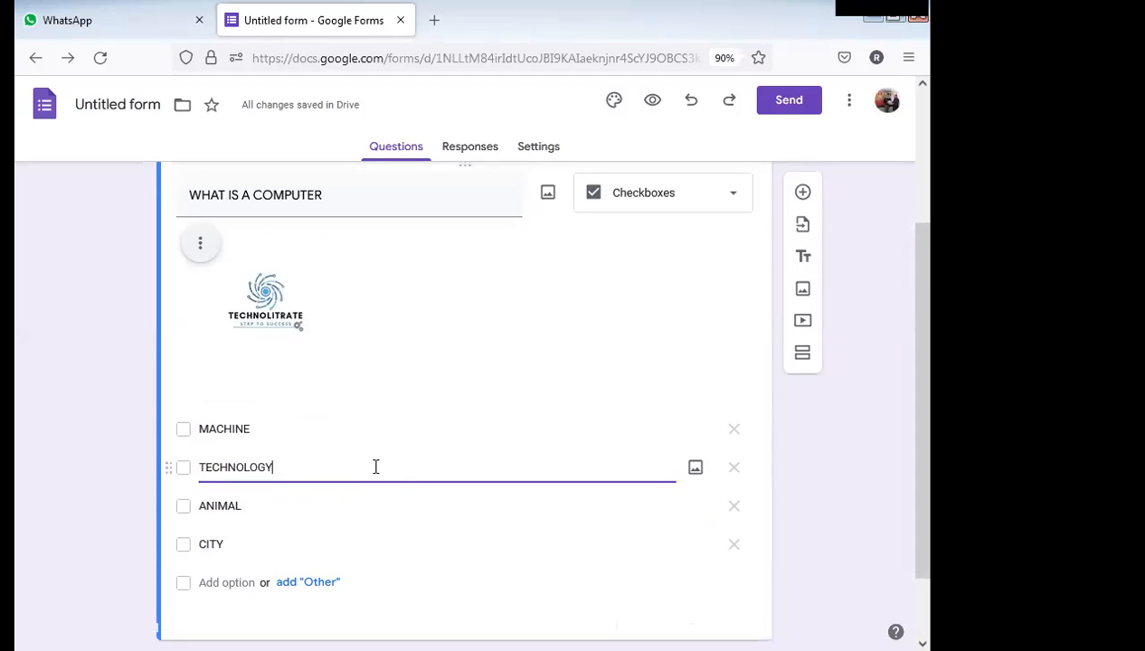
click(413, 583)
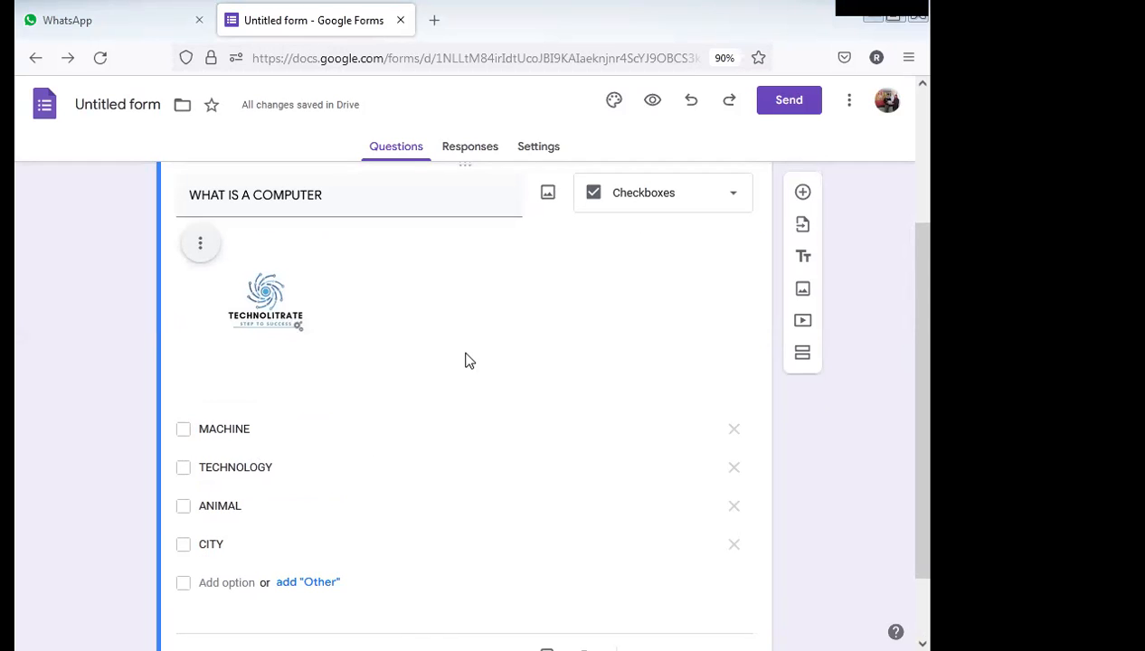
scroll(470, 361, up, 2)
click(647, 286)
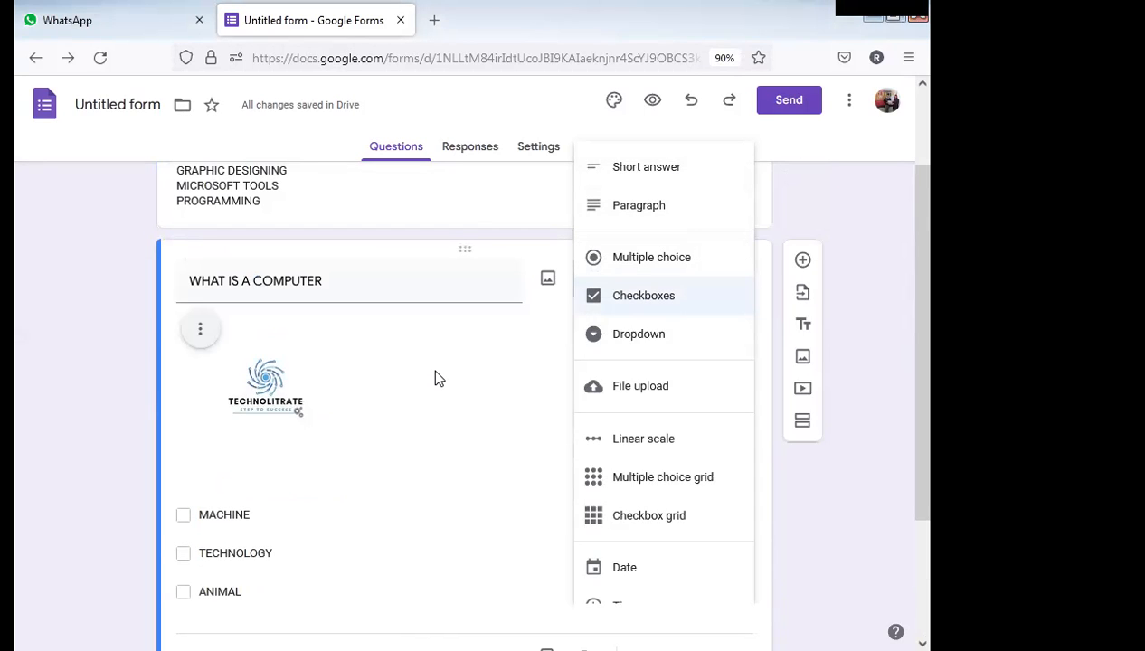
click(394, 286)
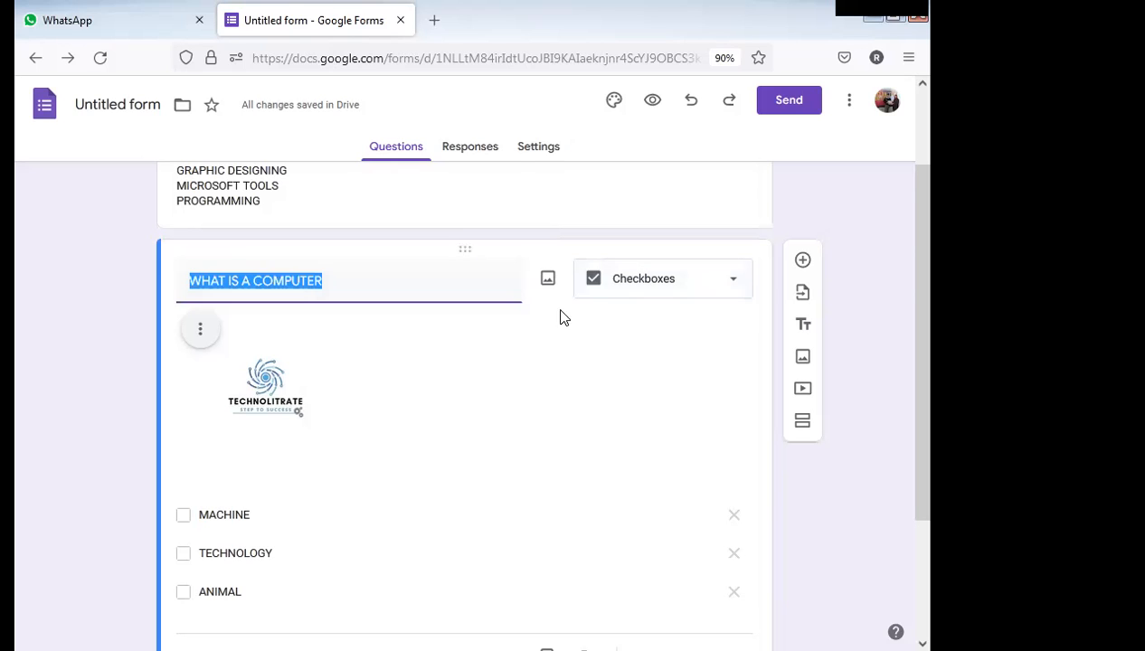
Change the "WHAT IS A COMPUTER" question's type to Short answer and remove its logo image.
click(648, 290)
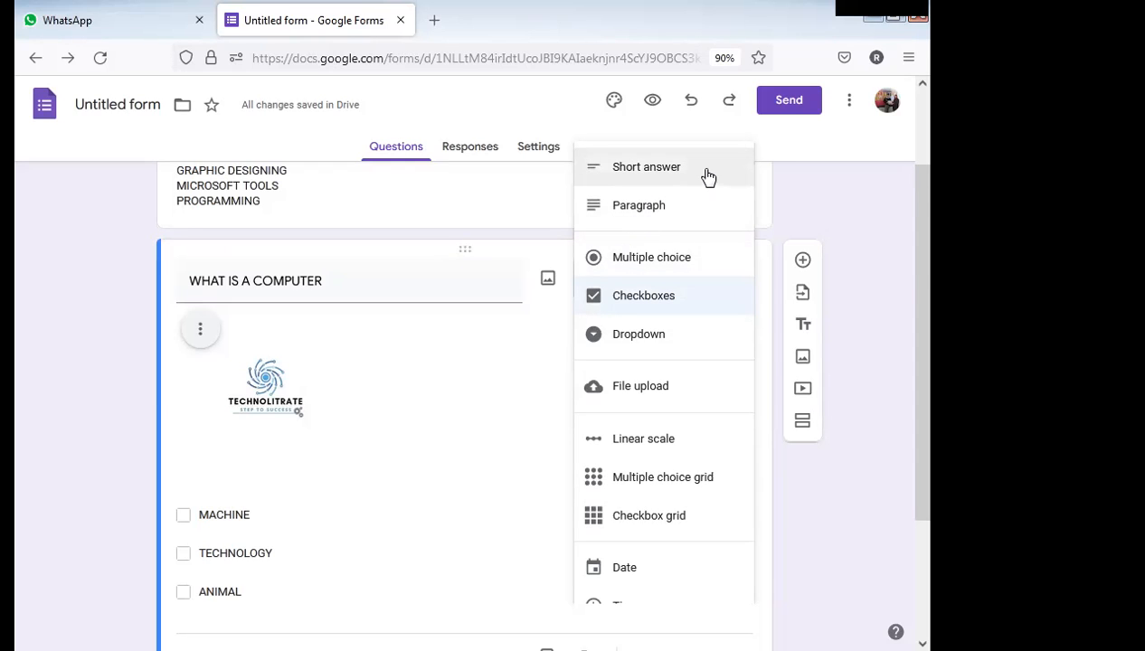
click(661, 180)
click(279, 354)
click(390, 346)
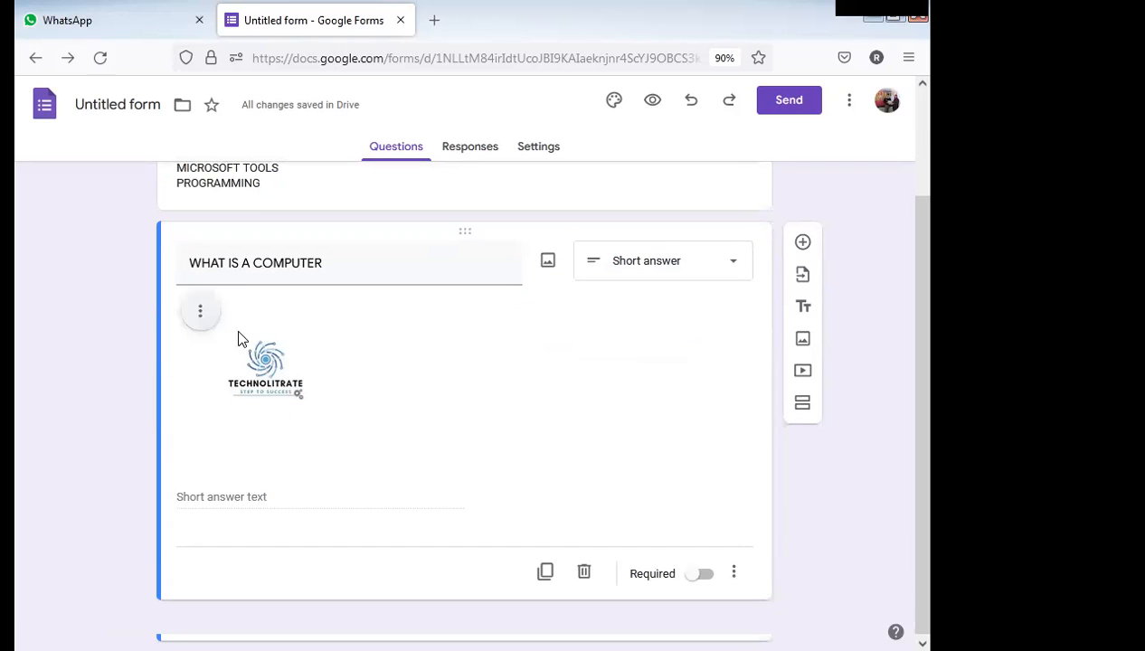
click(202, 313)
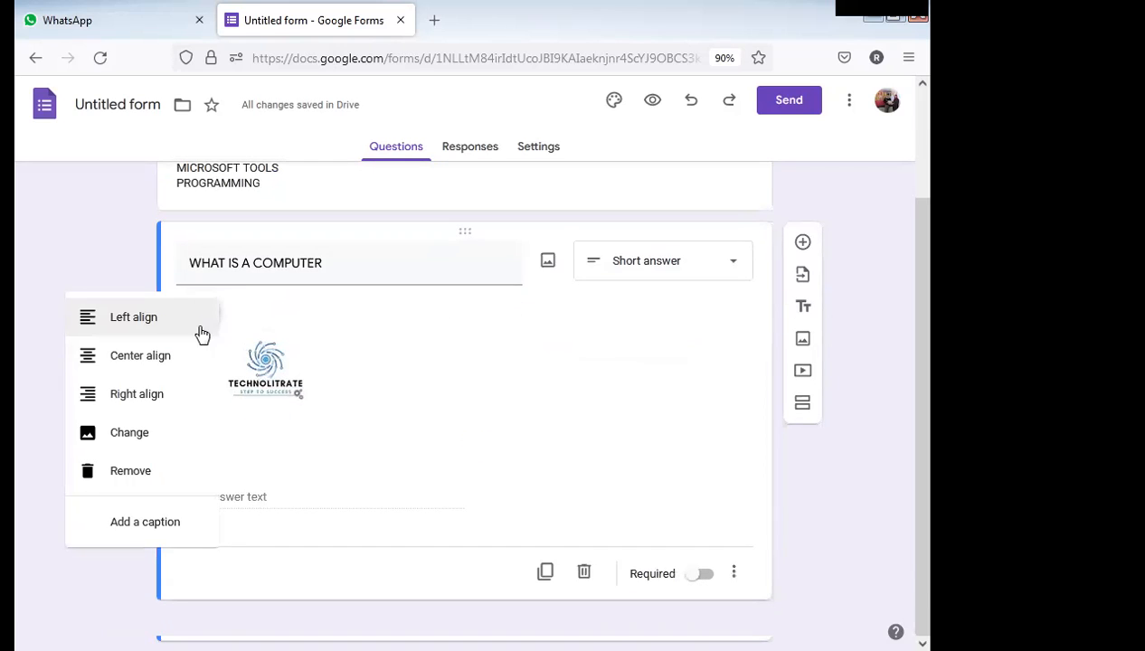
click(140, 471)
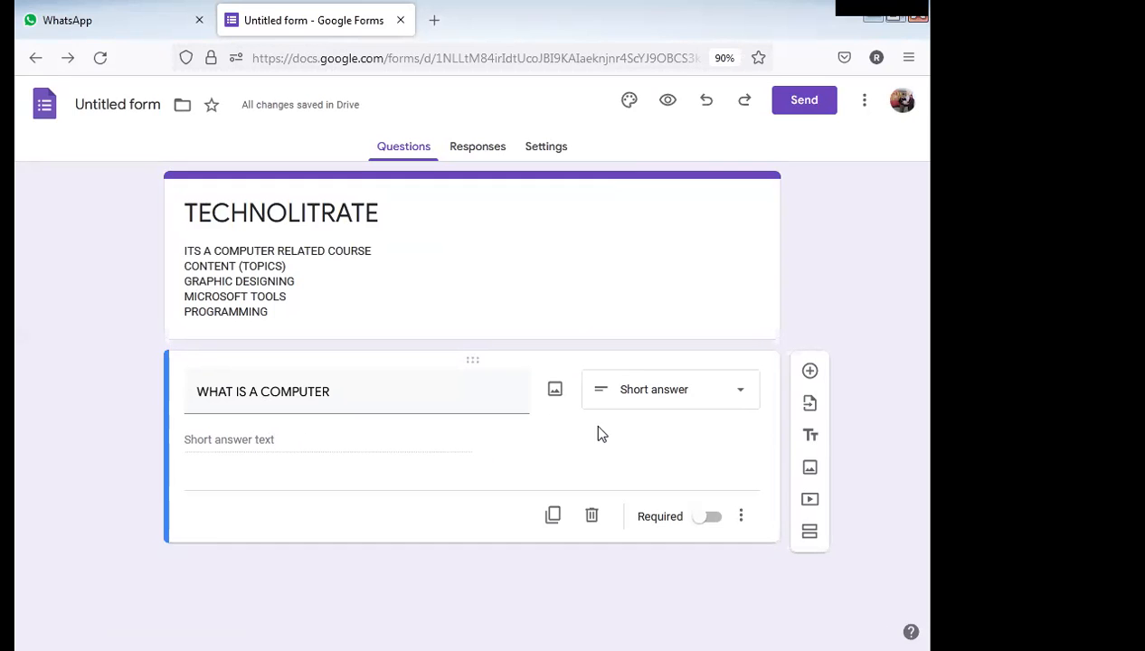
Switch the question's answer type to Paragraph for long text answers.
click(658, 399)
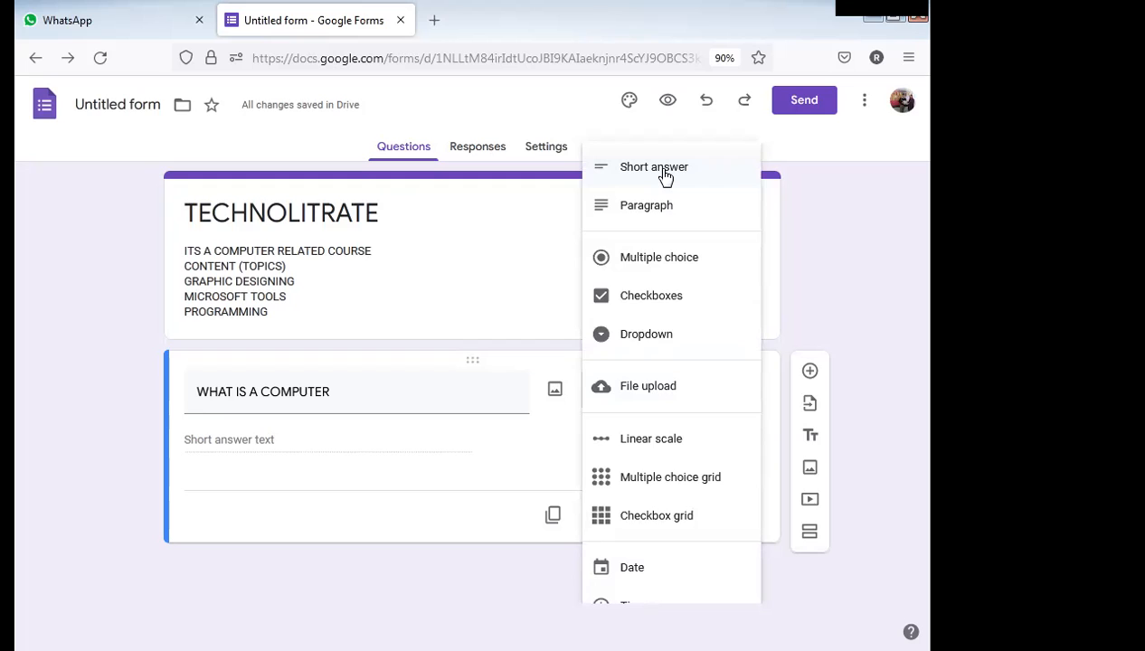
click(380, 440)
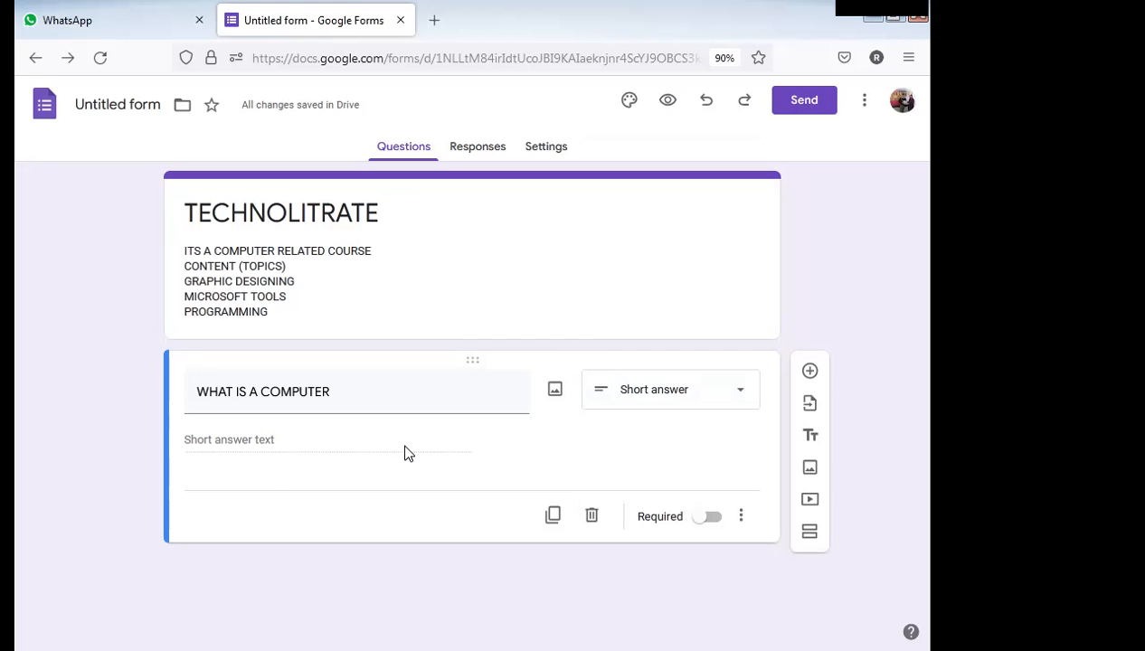
click(634, 396)
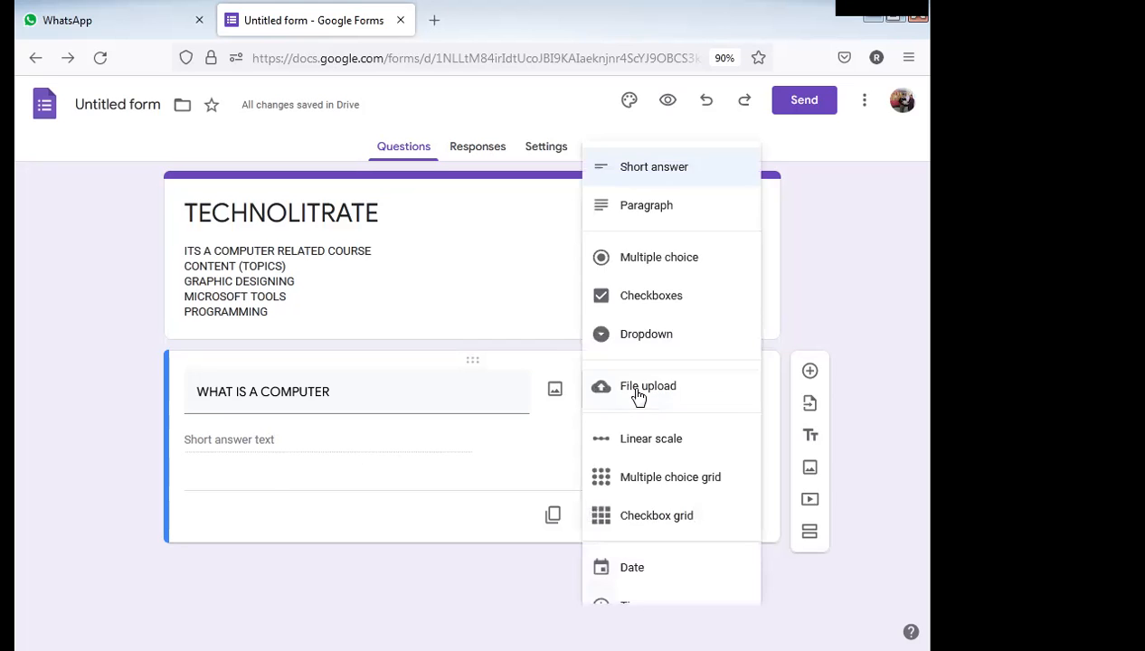
click(669, 217)
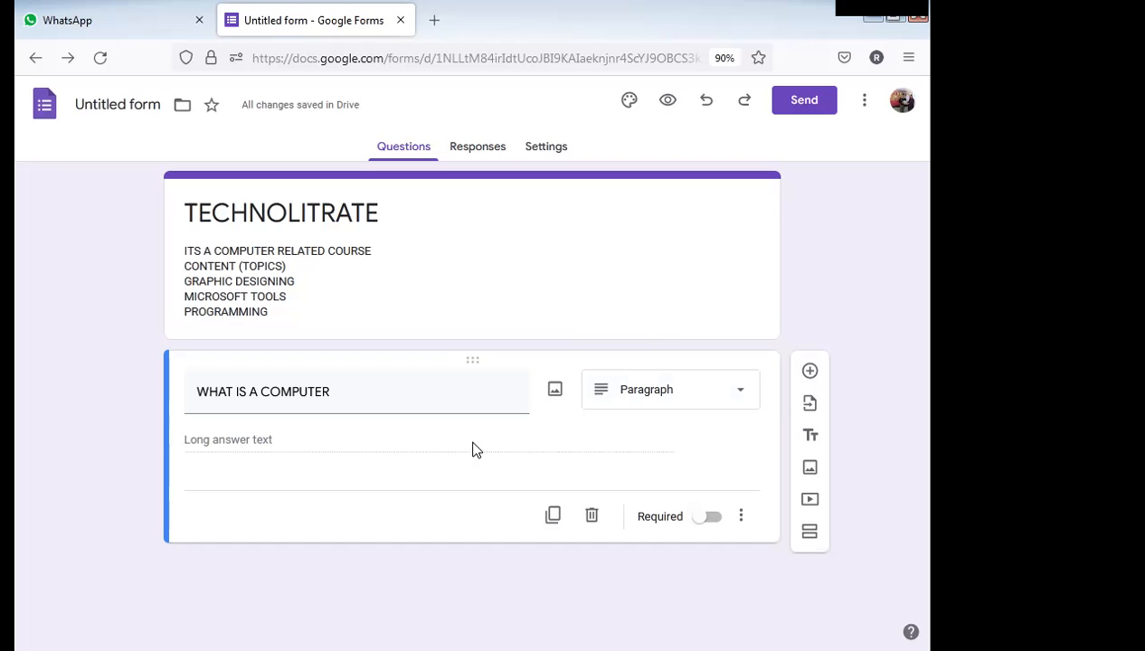
Make the "WHAT IS A COMPUTER" question a Dropdown and add a second option to it.
click(664, 408)
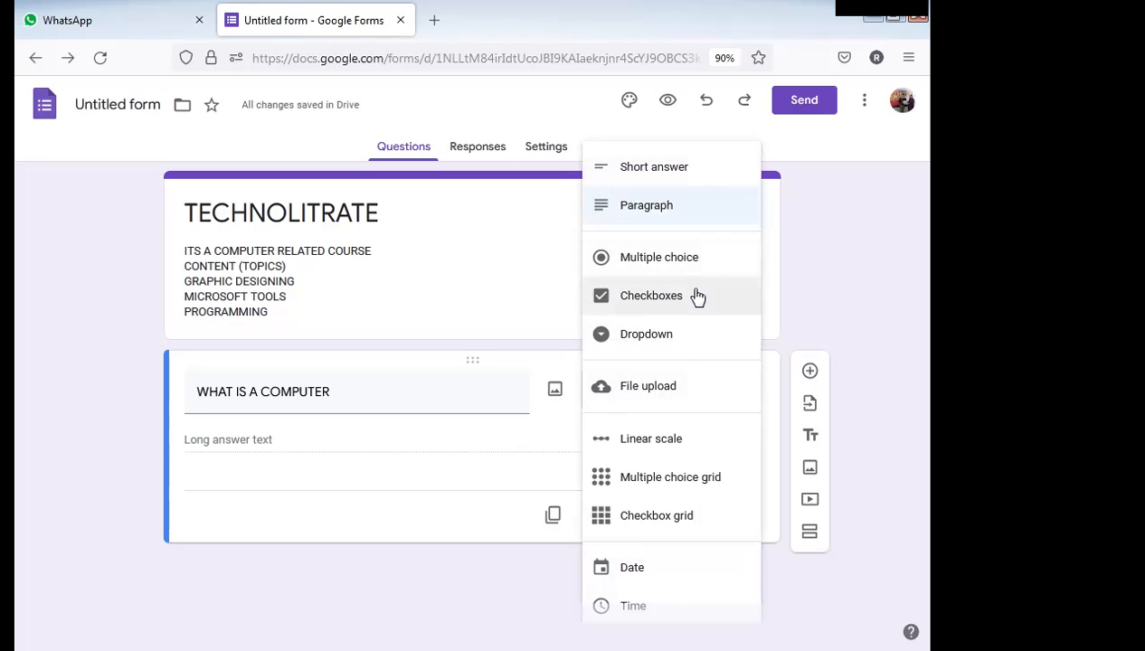
click(679, 342)
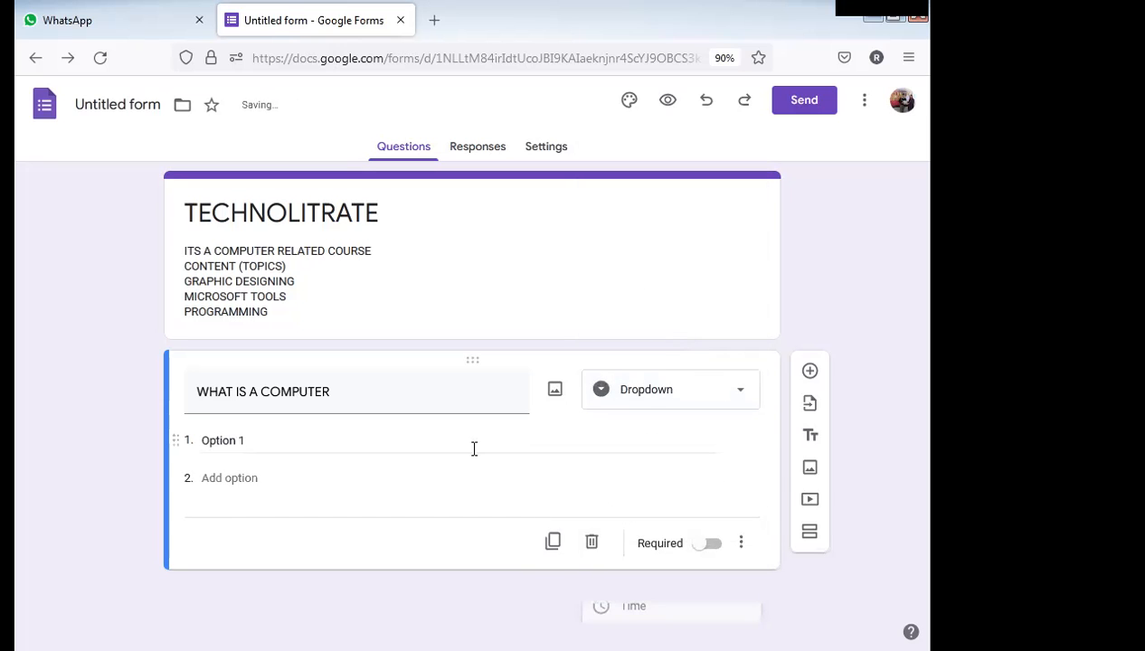
click(306, 440)
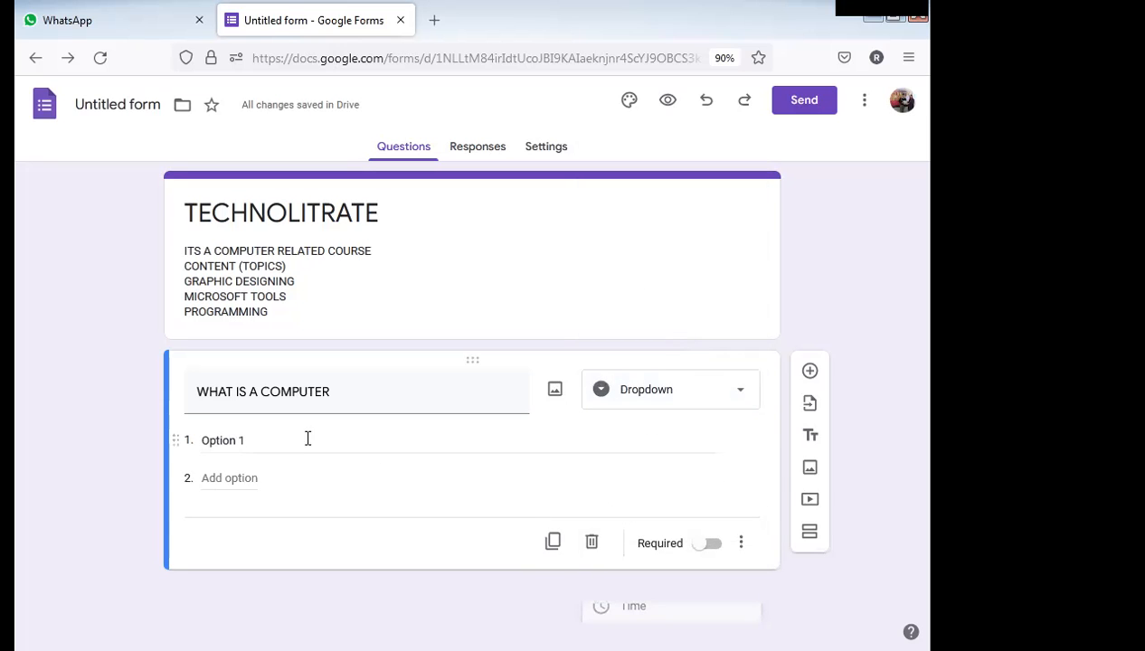
click(247, 478)
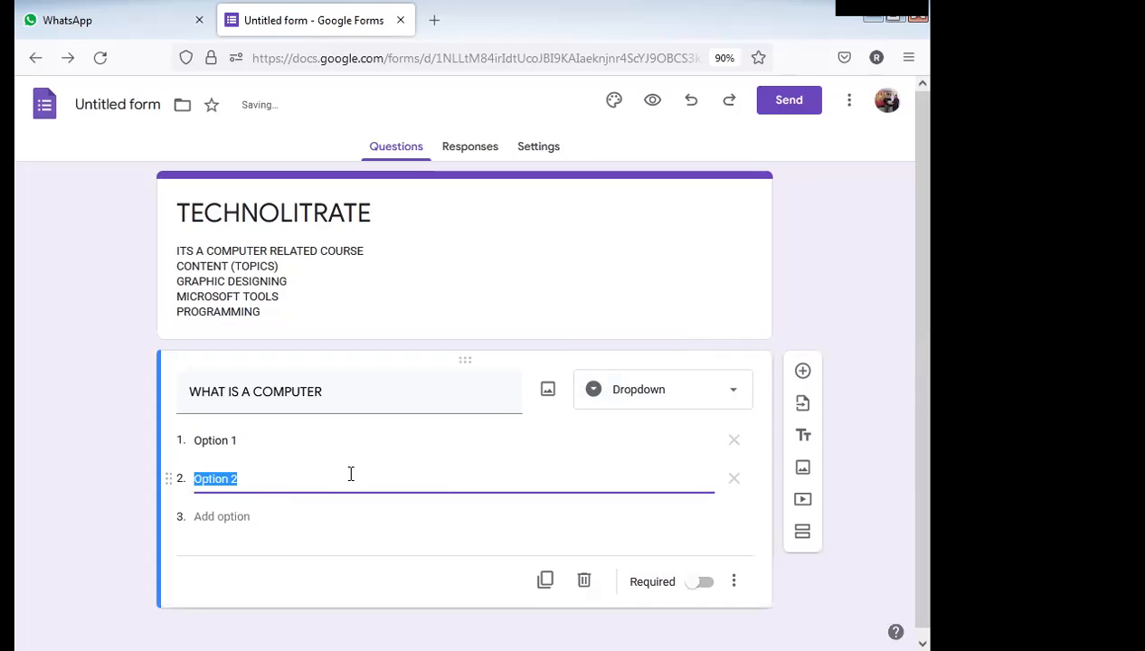
Try to change the "WHAT IS A COMPUTER" question's type to File upload.
click(638, 405)
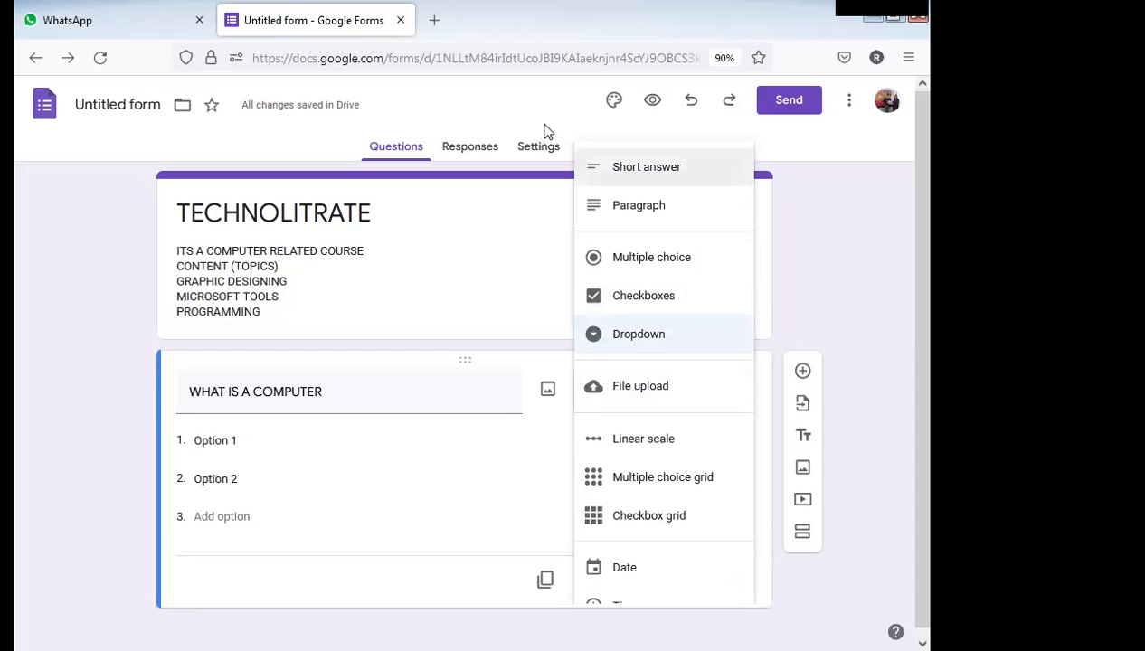
click(444, 430)
click(657, 389)
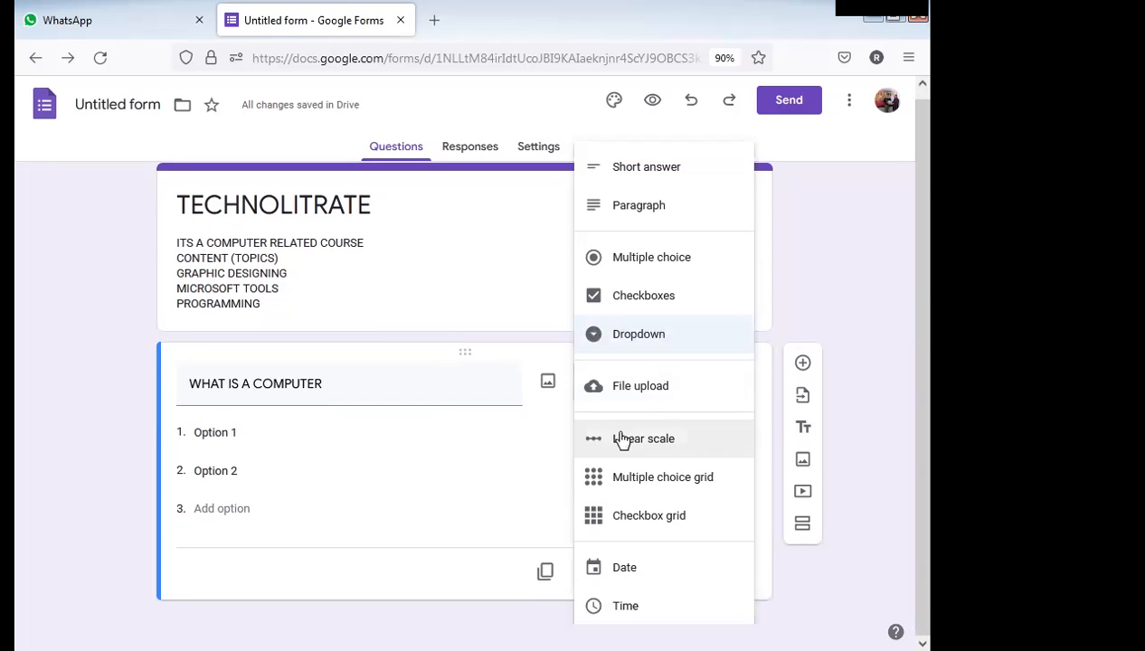
click(674, 402)
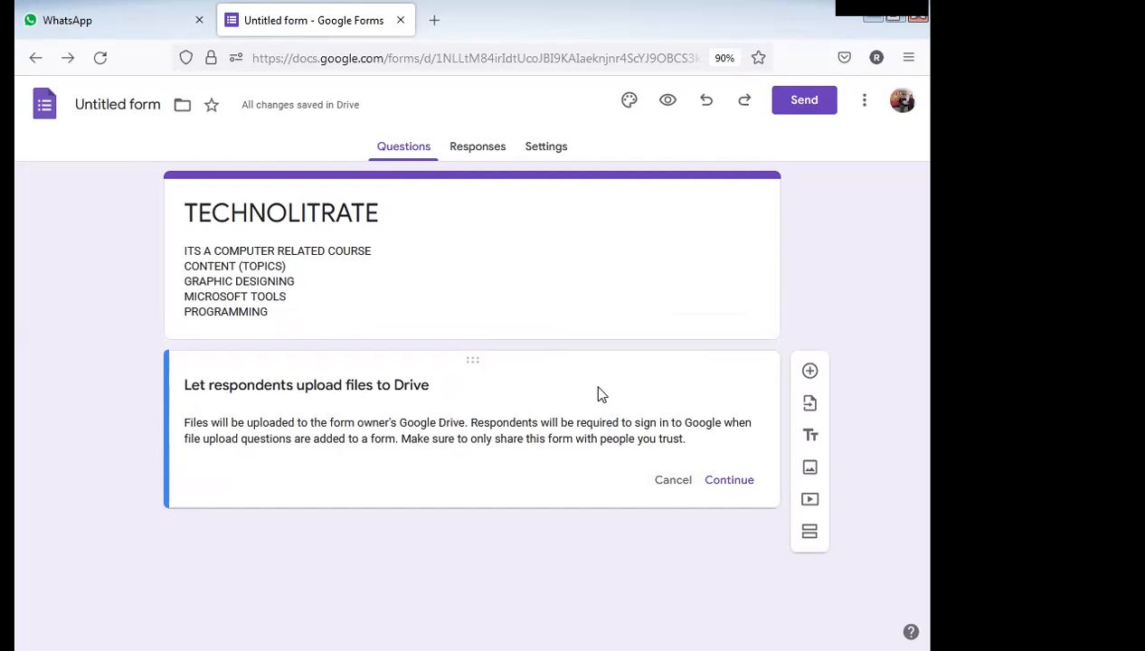
Preview the form and choose Option 1 in the dropdown of the "WHAT IS A COMPUTER" question.
click(668, 102)
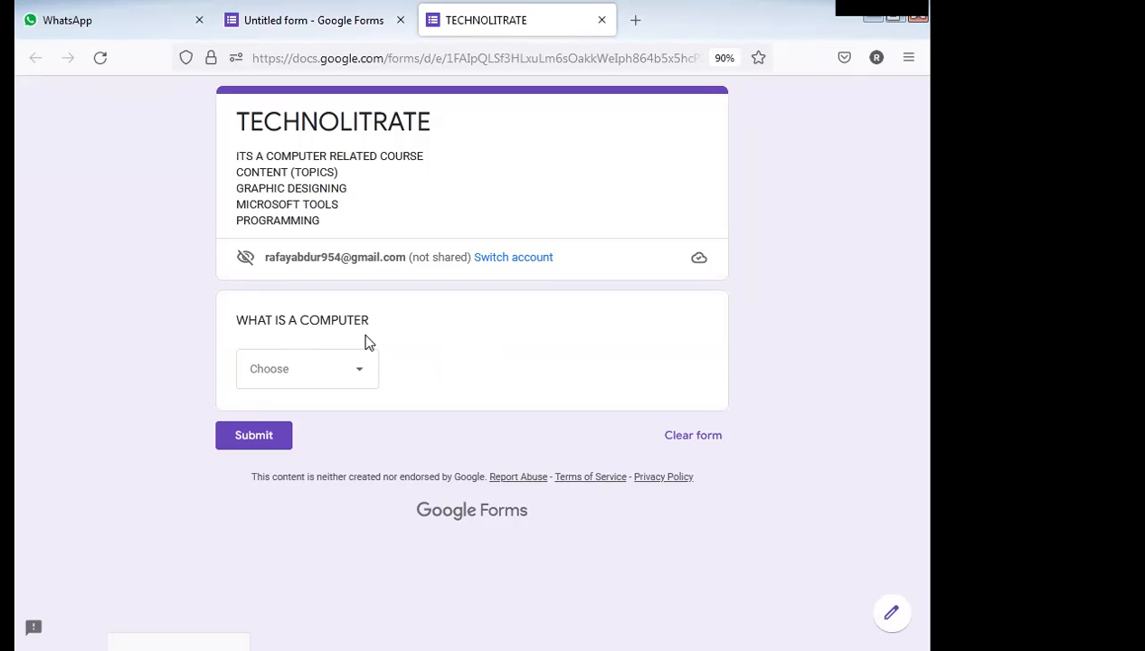
click(361, 375)
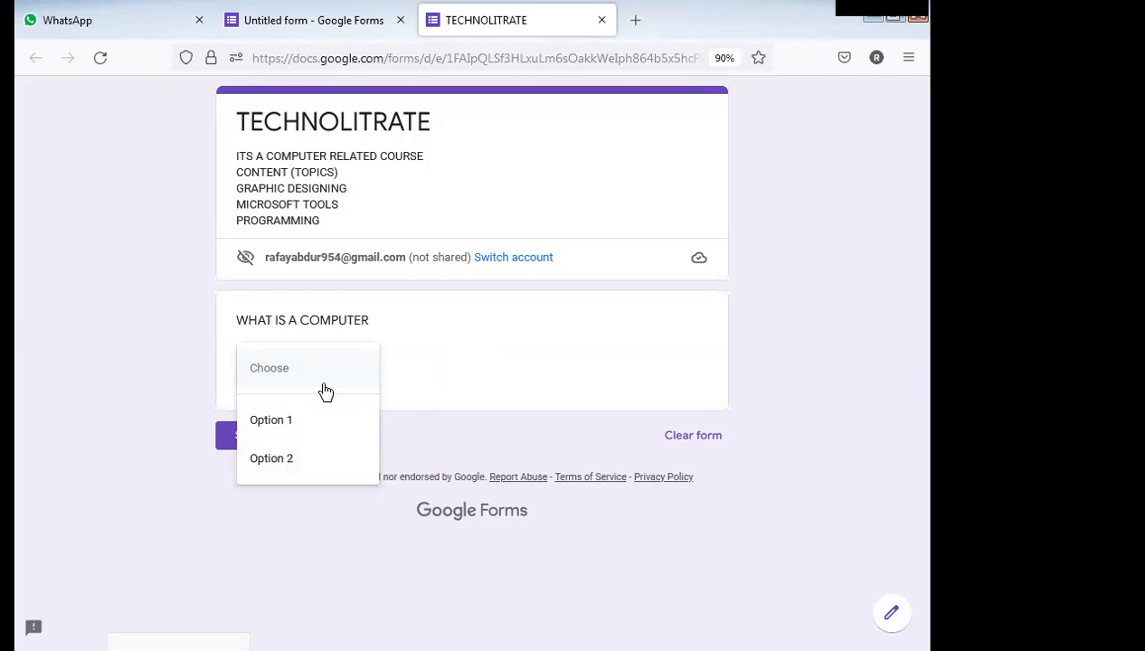
click(322, 418)
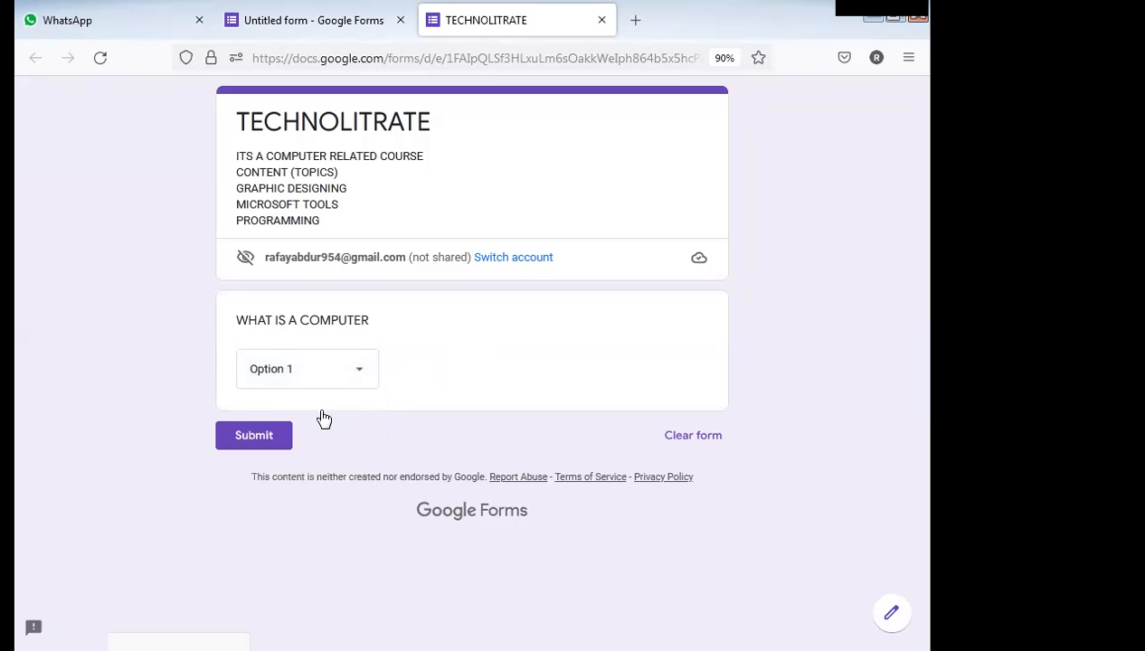
Look at the dropdown in the preview, return to the form editor and cancel the question's file upload conversion.
click(359, 375)
click(453, 394)
click(351, 12)
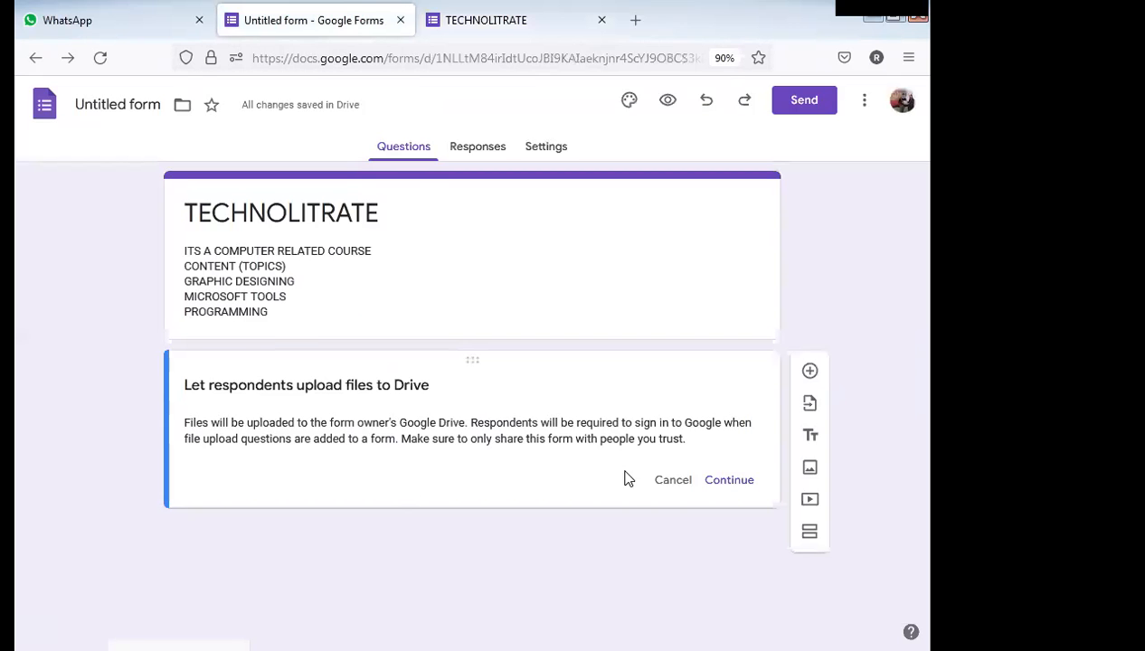
click(705, 103)
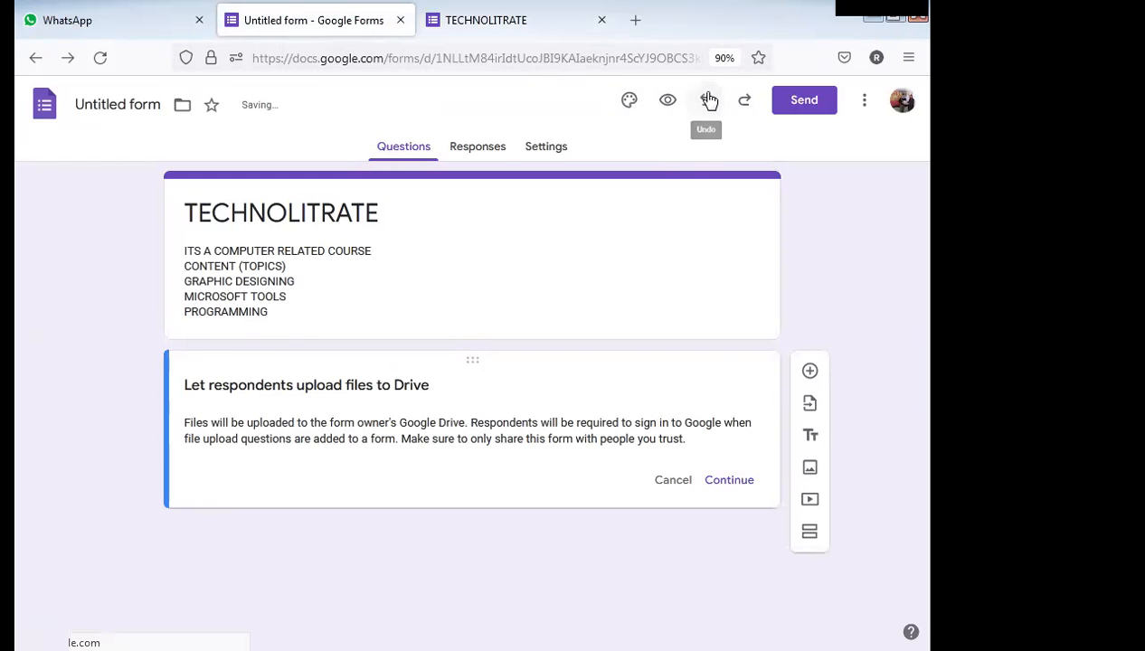
click(673, 482)
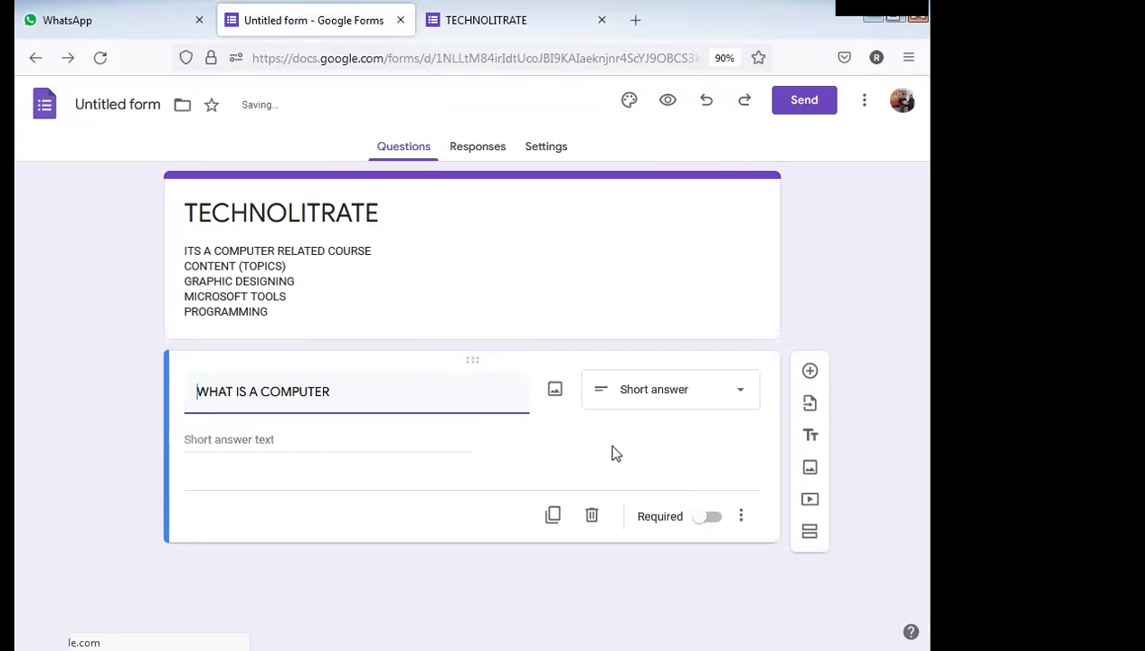
Make the "WHAT IS A COMPUTER" question a Dropdown with the options MACHINE and FOOD.
click(631, 400)
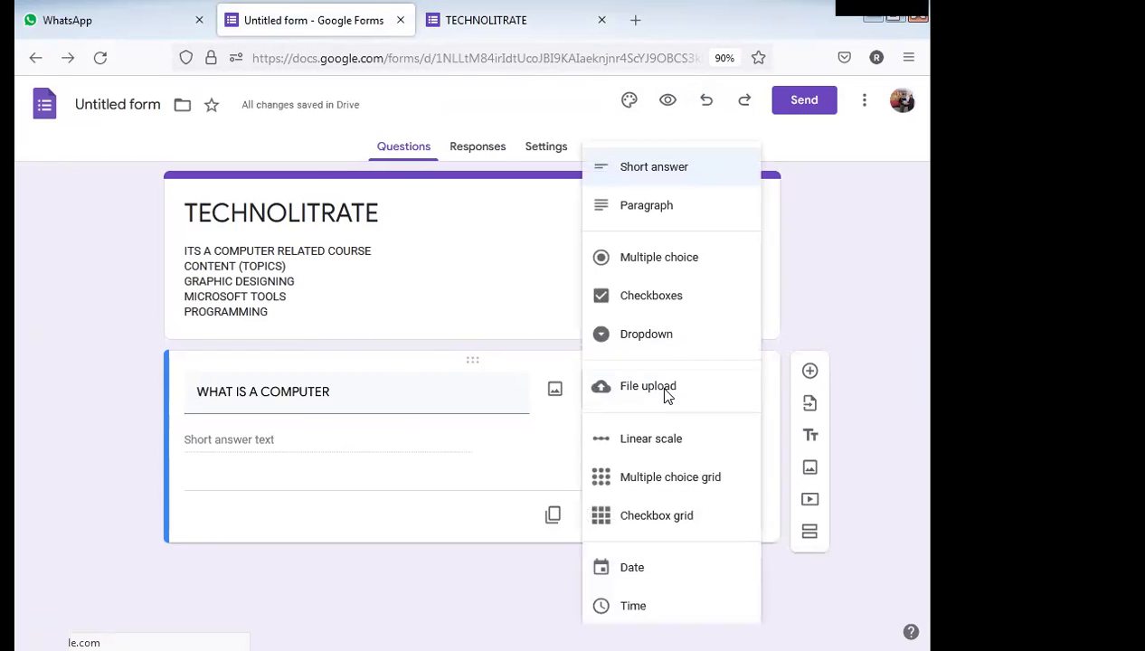
click(638, 338)
click(280, 439)
text(AM)
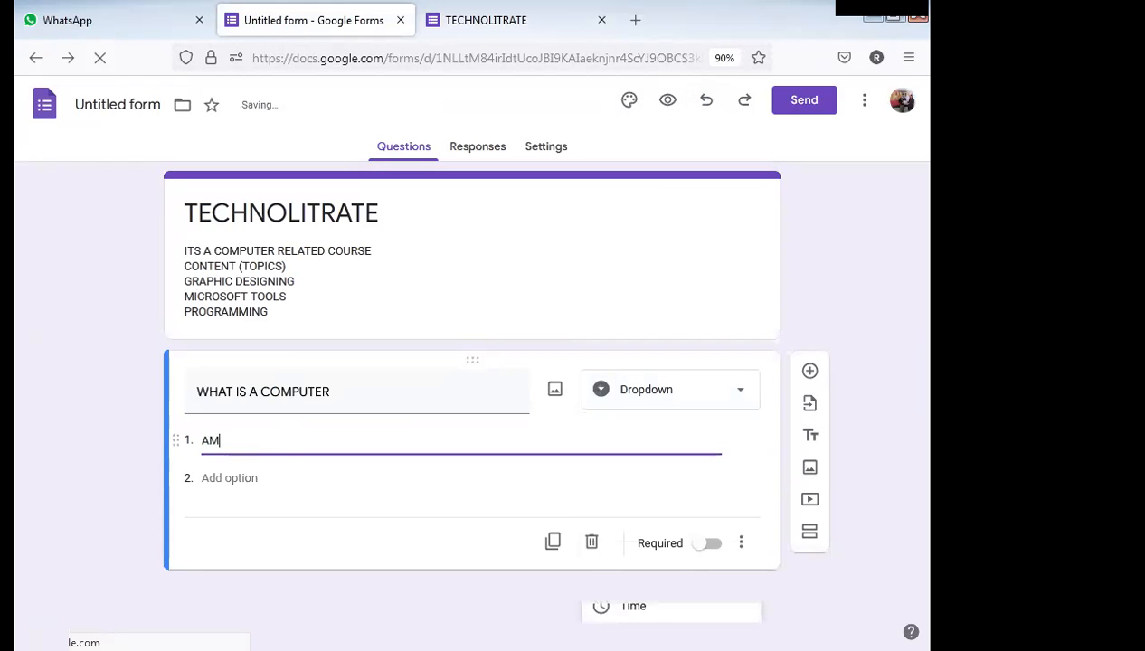
key(BackSpace)
key(BackSpace)
text(MACHINE)
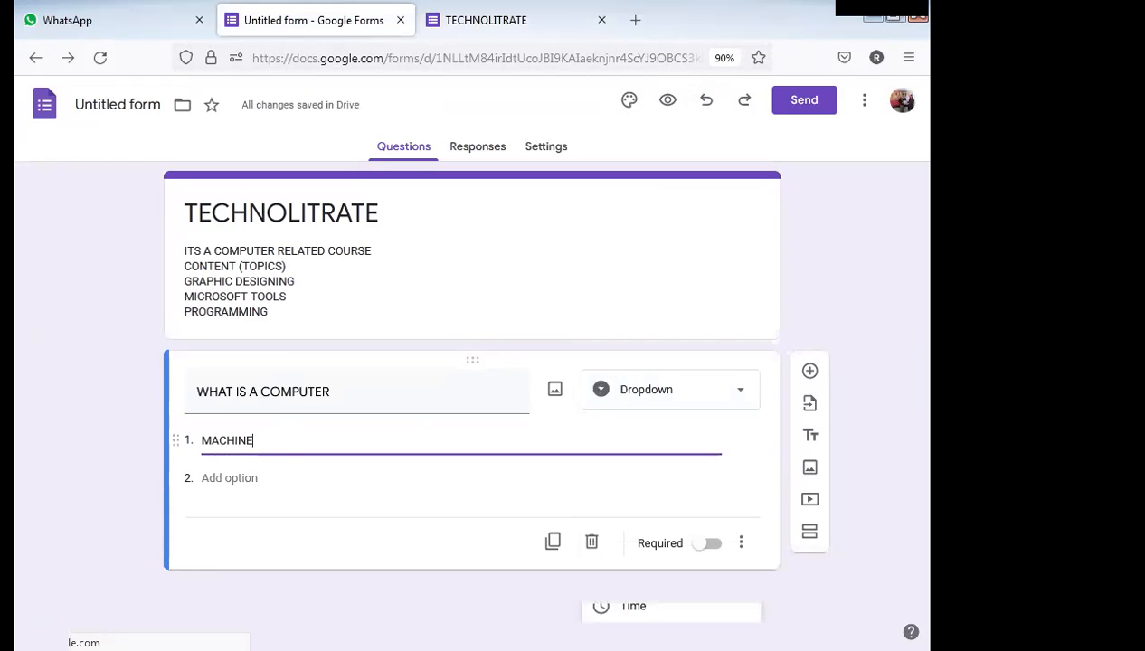
click(256, 478)
text(FOOD)
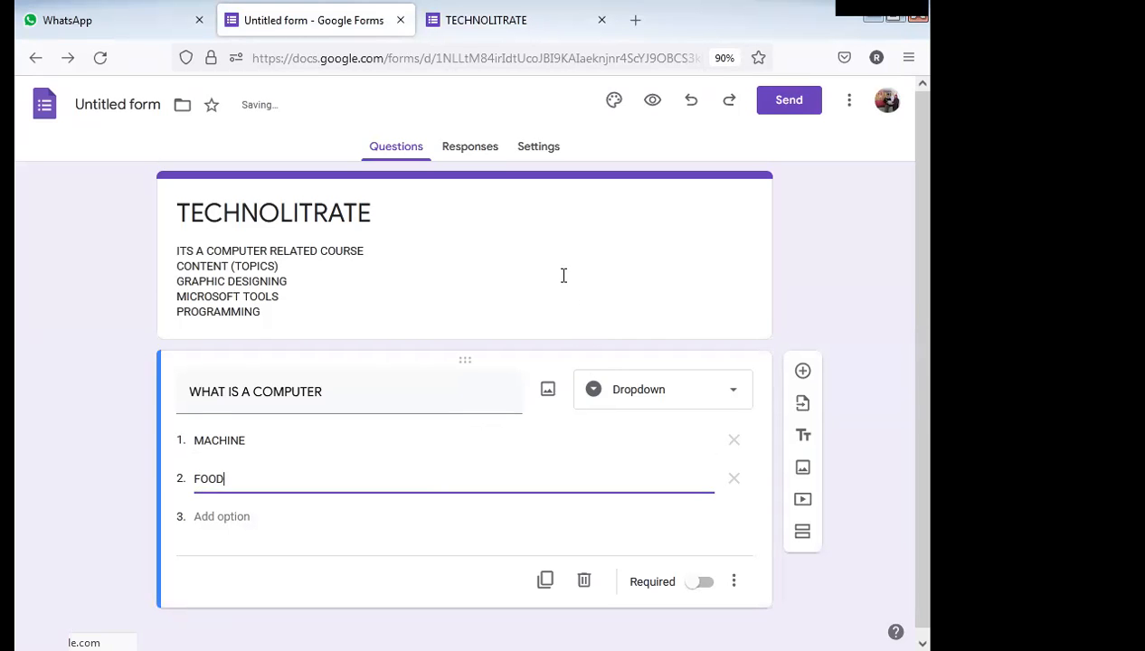
Open a new preview of the form and choose MACHINE in the "WHAT IS A COMPUTER" dropdown.
click(511, 18)
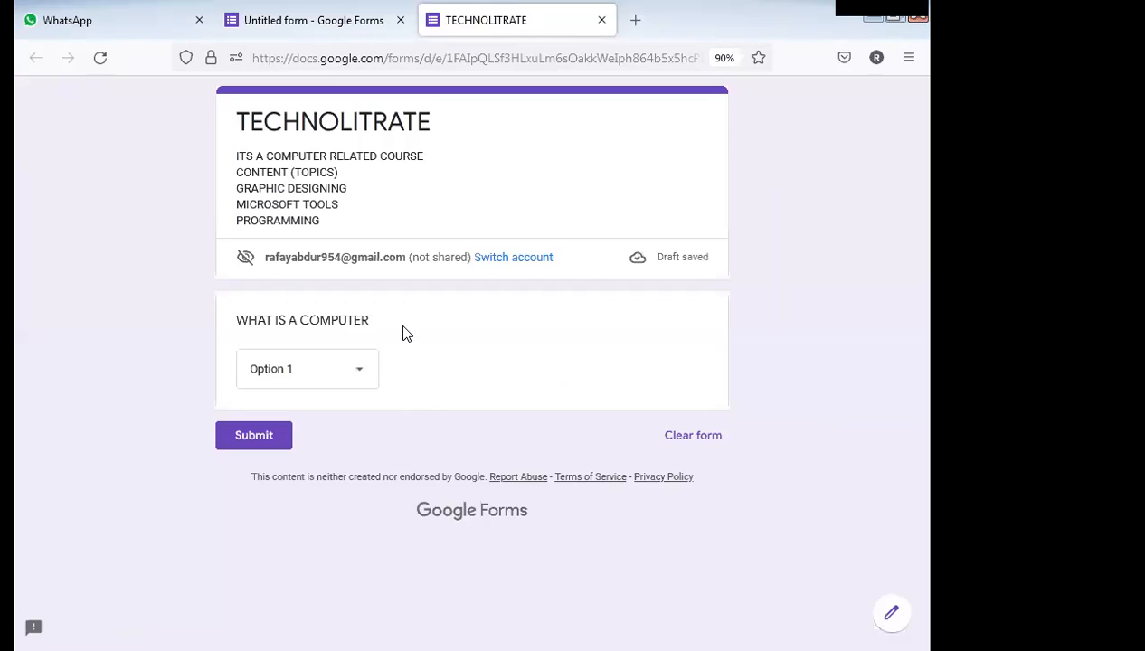
click(325, 15)
click(652, 99)
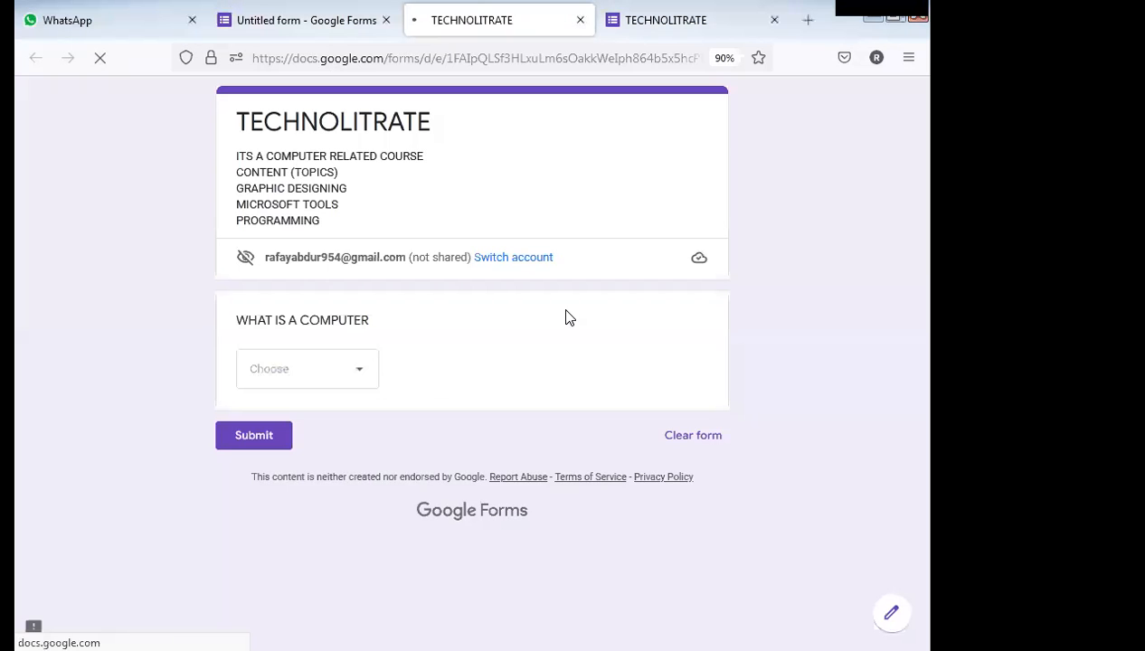
click(359, 375)
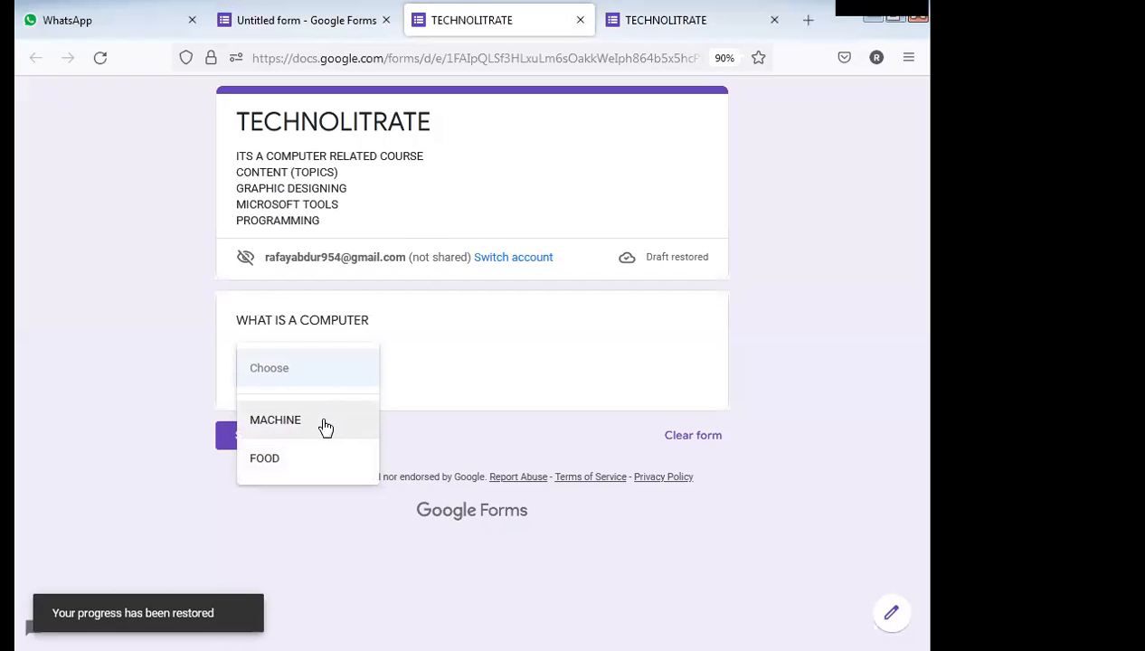
click(460, 362)
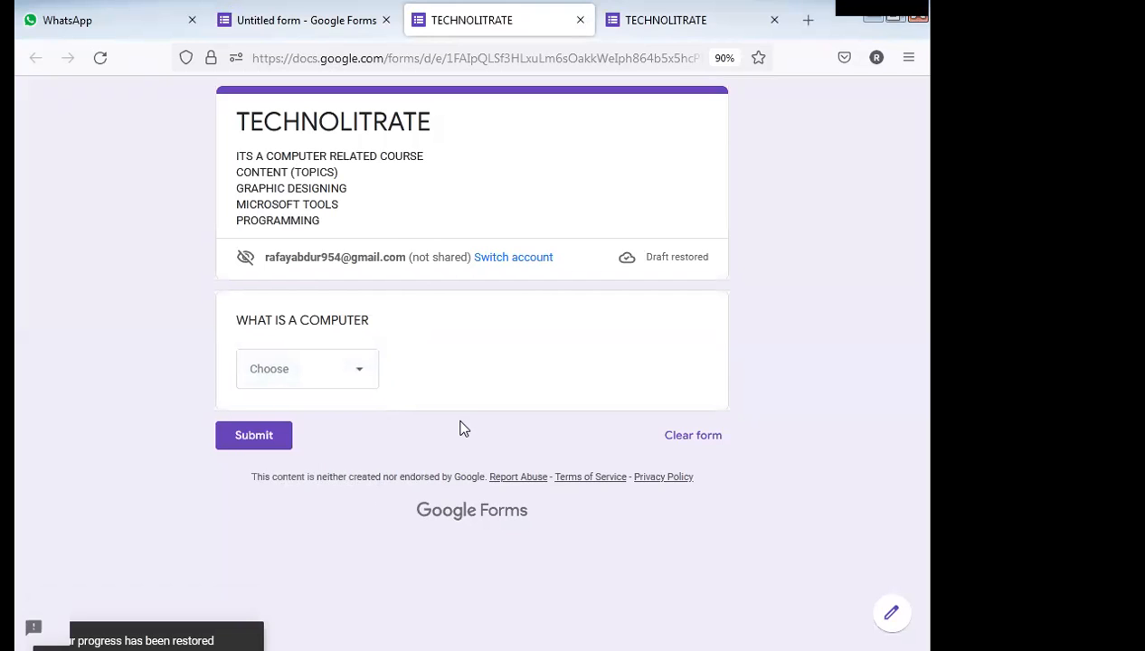
click(335, 378)
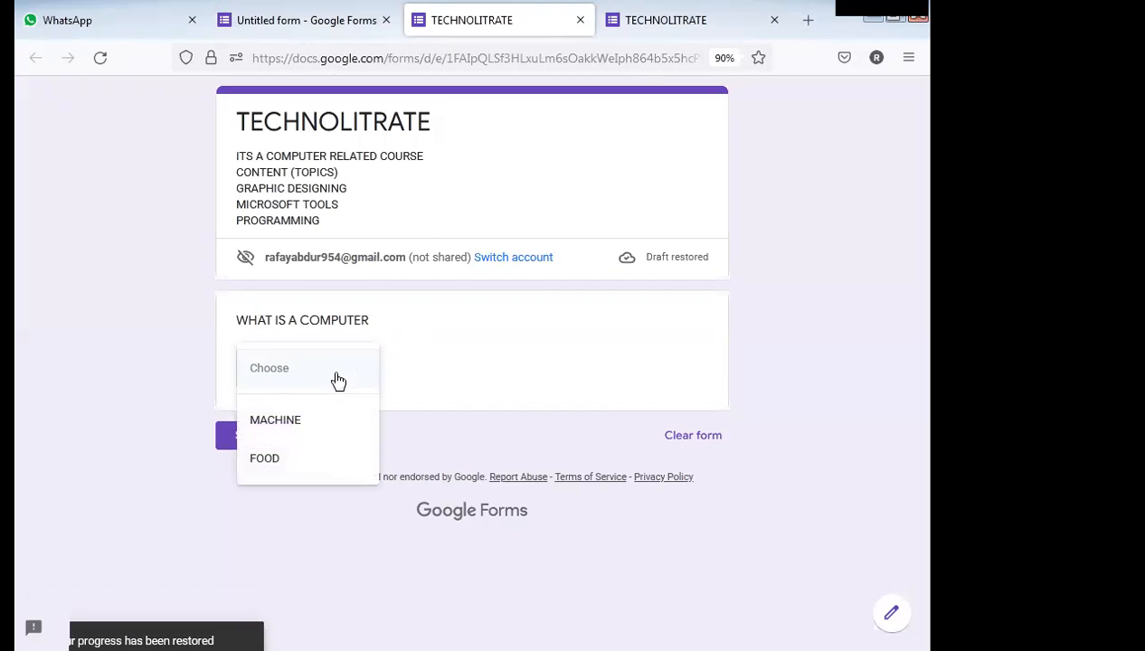
click(301, 426)
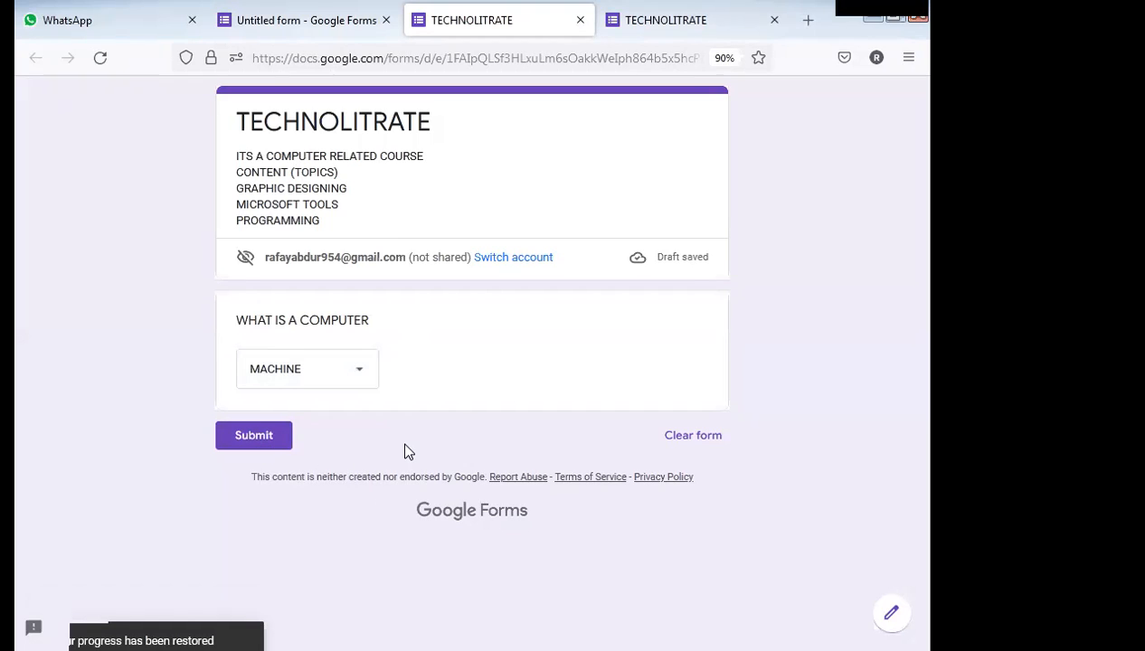
Back in the form editor, change the "WHAT IS A COMPUTER" question to a Multiple choice grid and name its first row FOOD.
click(335, 15)
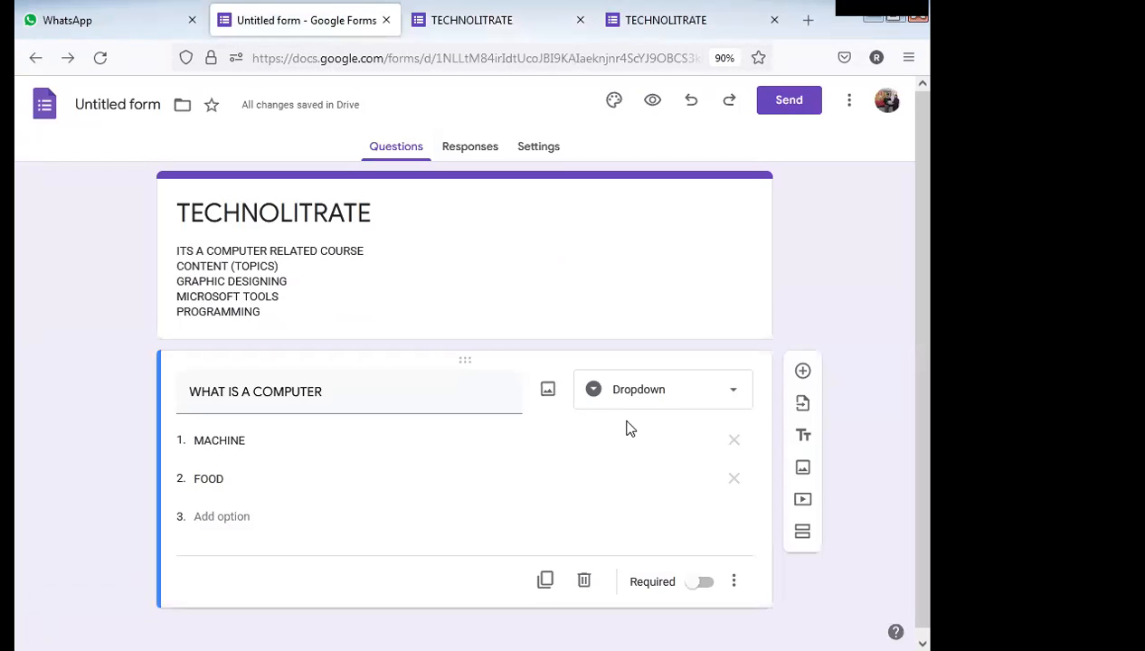
click(641, 397)
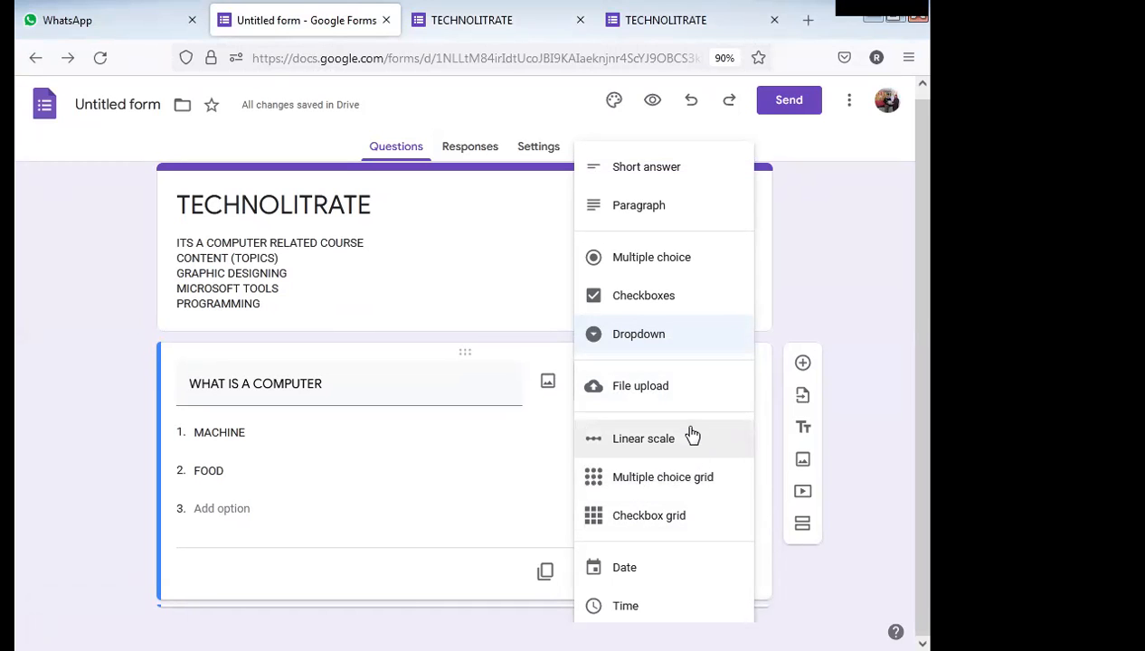
click(679, 490)
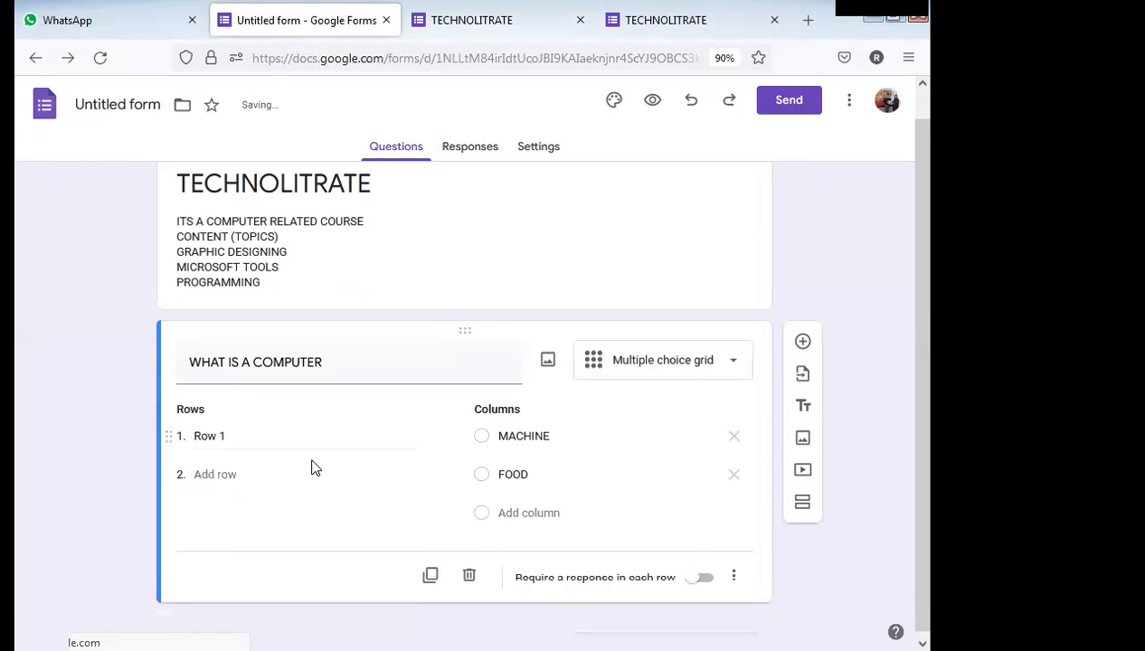
click(291, 431)
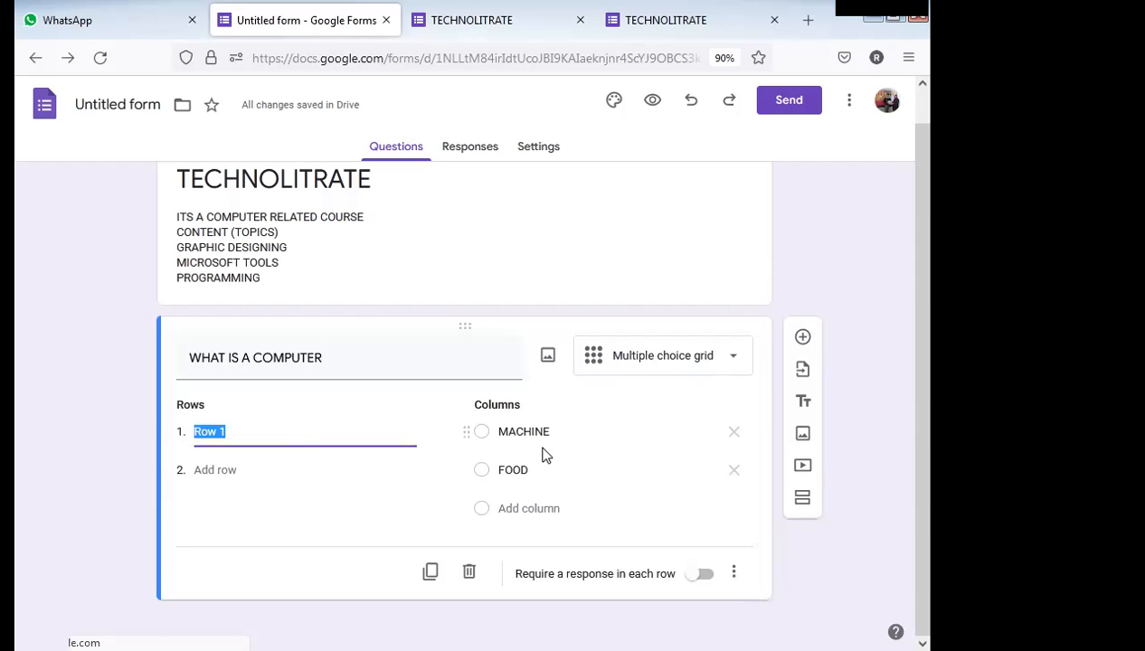
click(365, 441)
key(BackSpace)
key(BackSpace)
key(BackSpace)
key(BackSpace)
key(BackSpace)
text(FOOD)
Add three more rows named MACHINE, CITY and APP to the multiple choice grid.
click(261, 466)
click(230, 467)
text(MAC)
text(HINE)
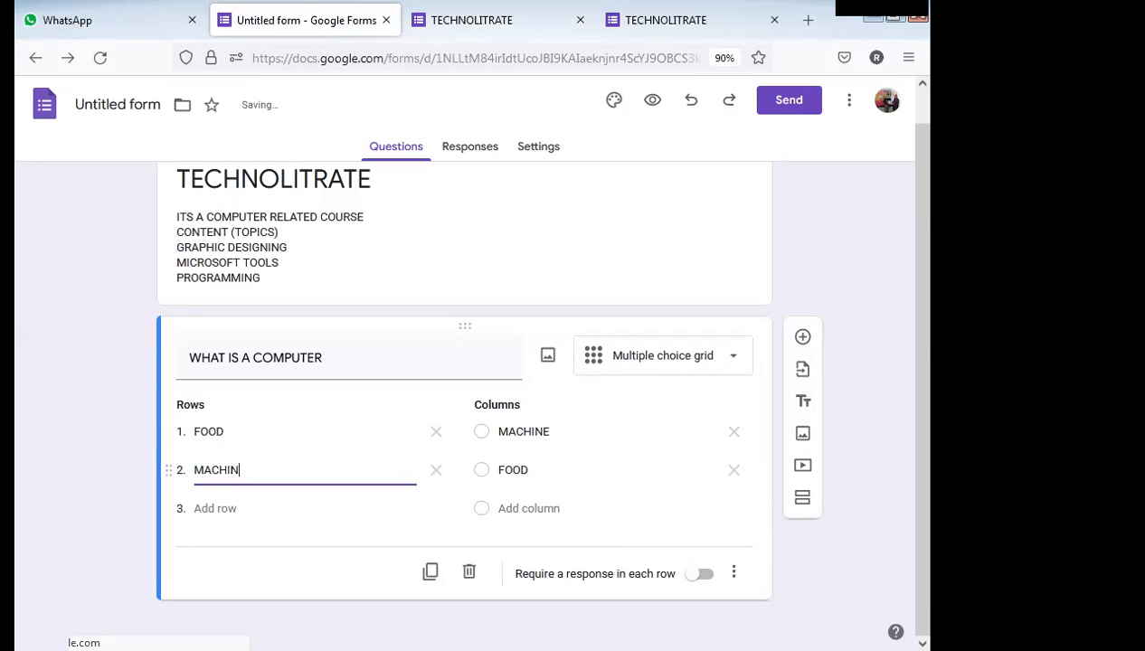
click(230, 508)
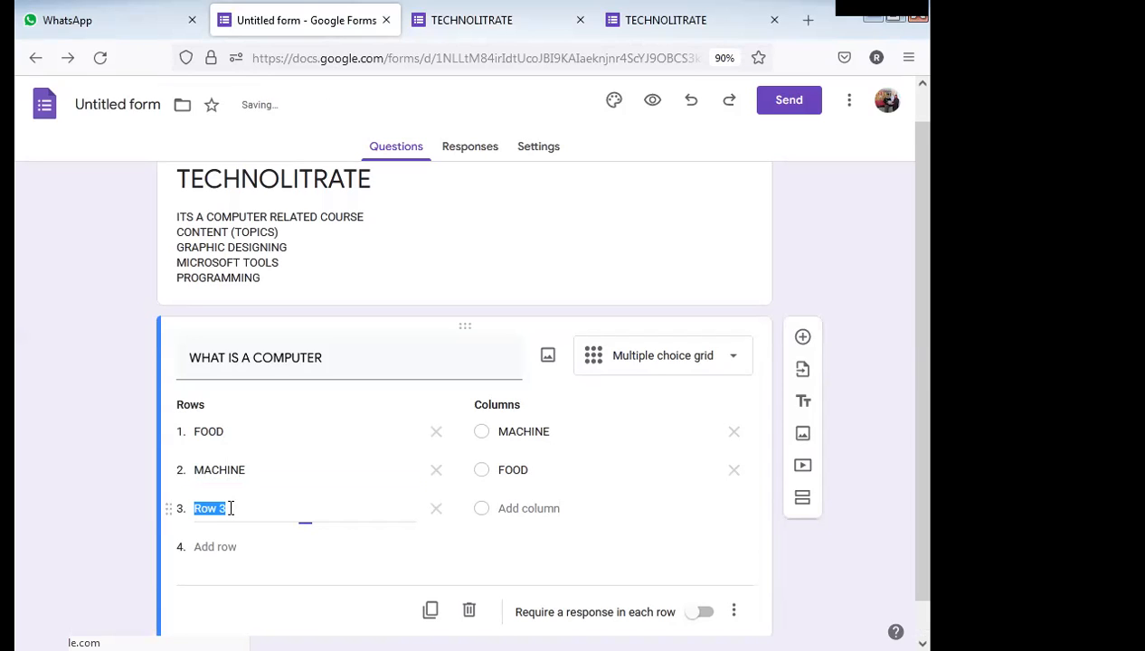
text(CITY)
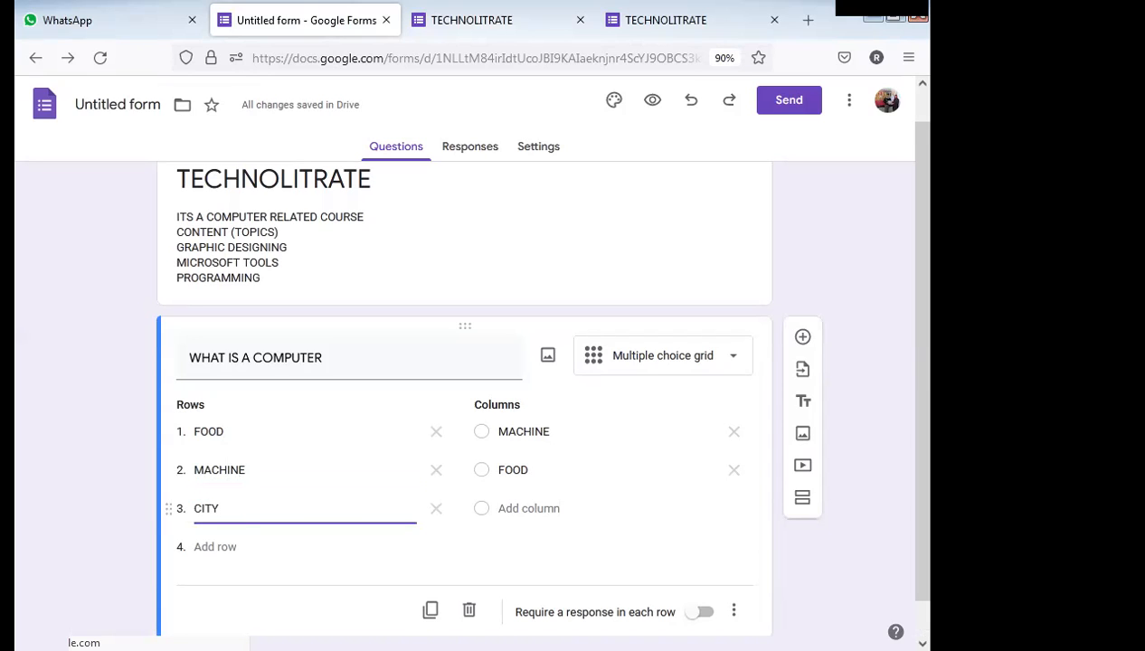
click(228, 546)
text(APP)
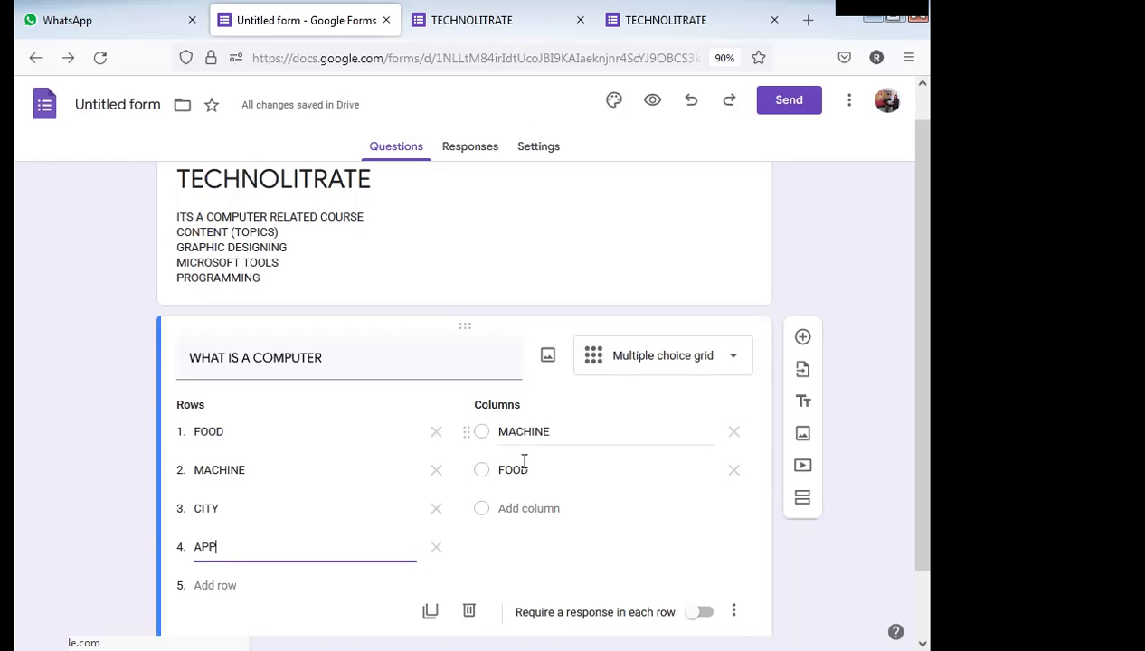
Add the columns APP and CITY below MACHINE and FOOD in the multiple choice grid.
scroll(525, 537, down, 1)
scroll(524, 537, down, 1)
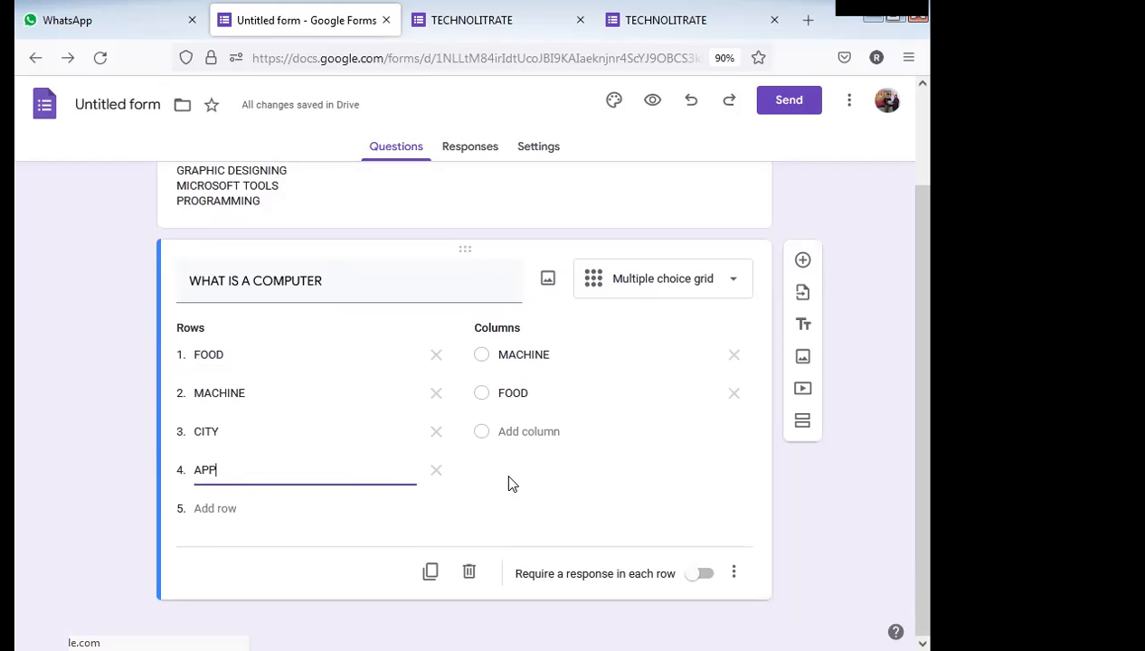
click(515, 356)
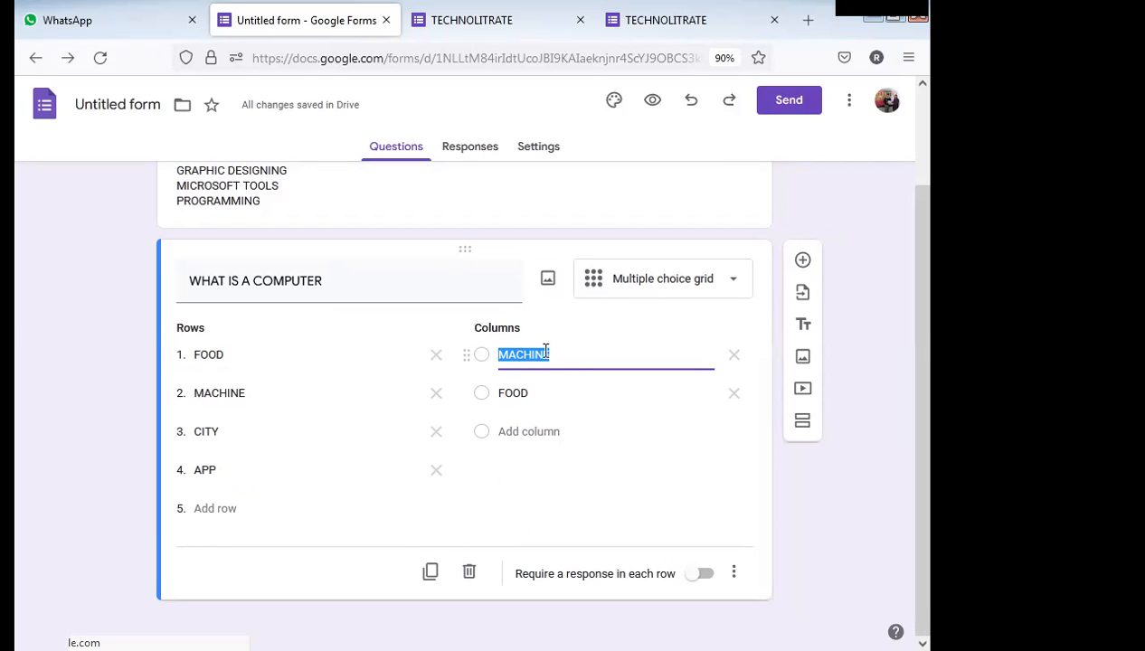
click(525, 431)
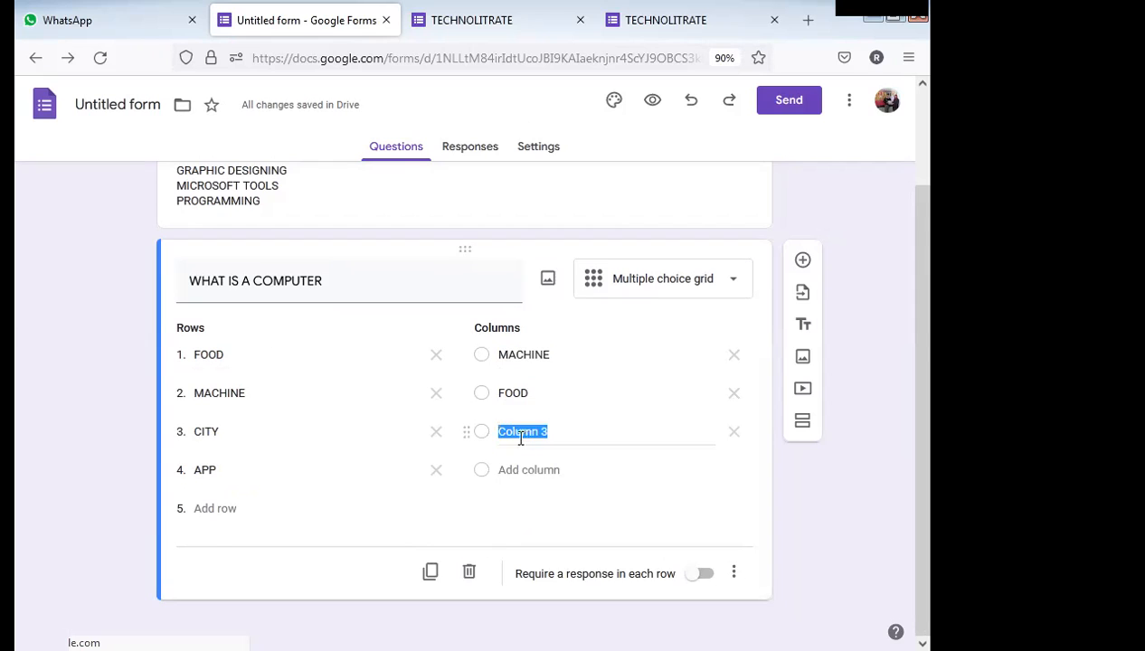
text(AA)
key(BackSpace)
text(PP)
click(538, 470)
text(CITY)
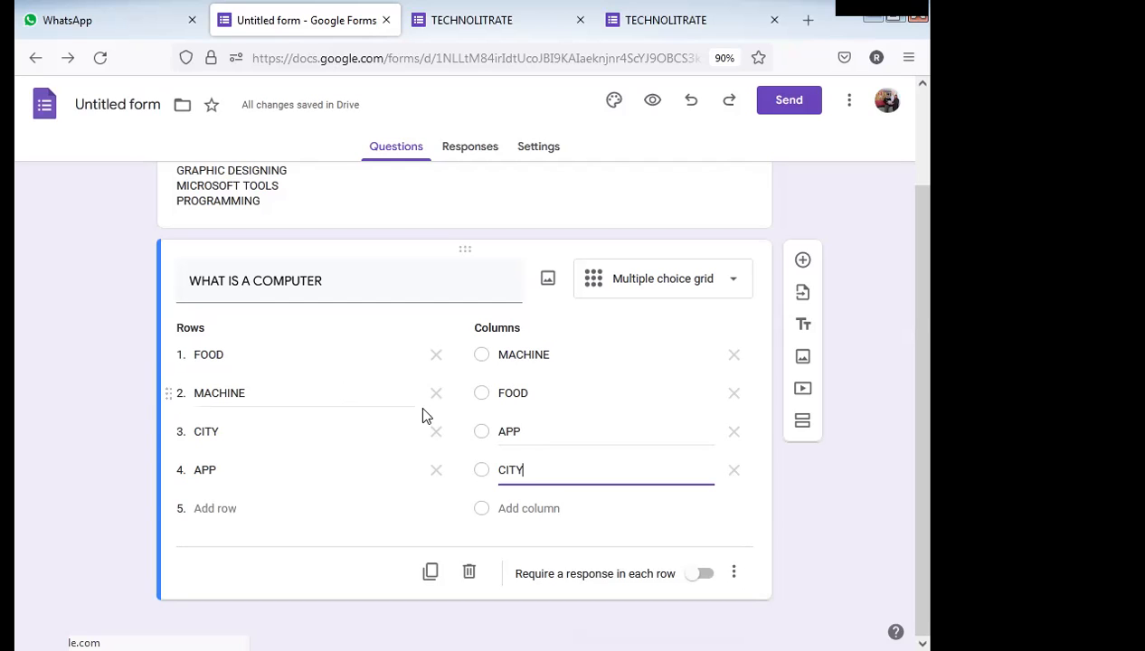
click(544, 312)
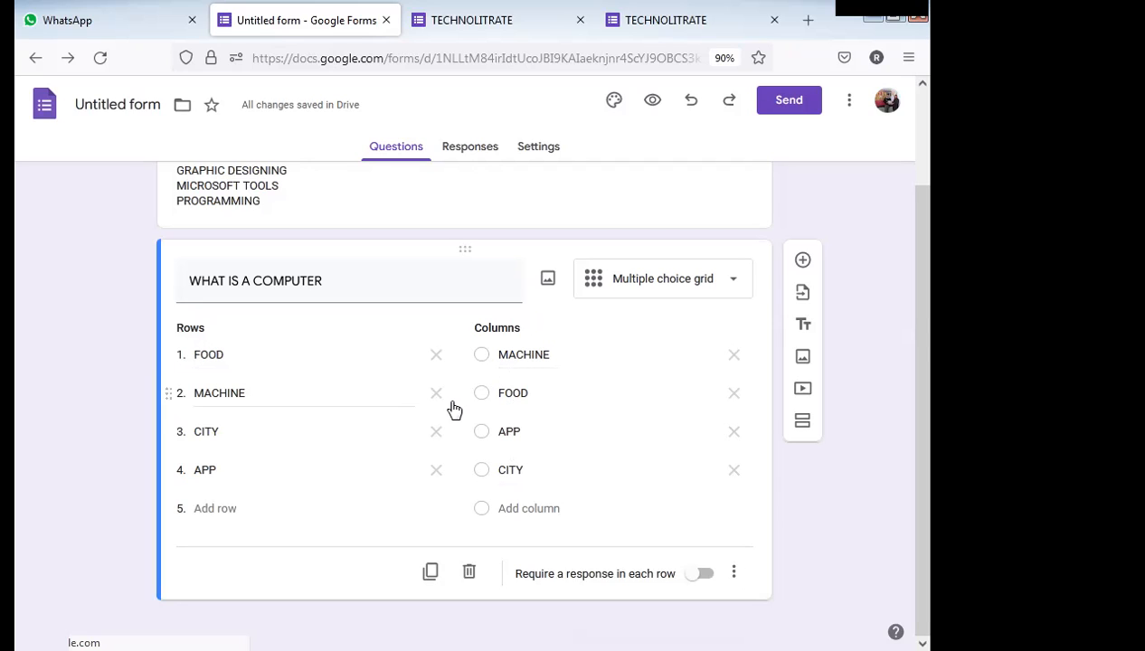
Change the "WHAT IS A COMPUTER" question's type to Checkbox grid.
click(700, 299)
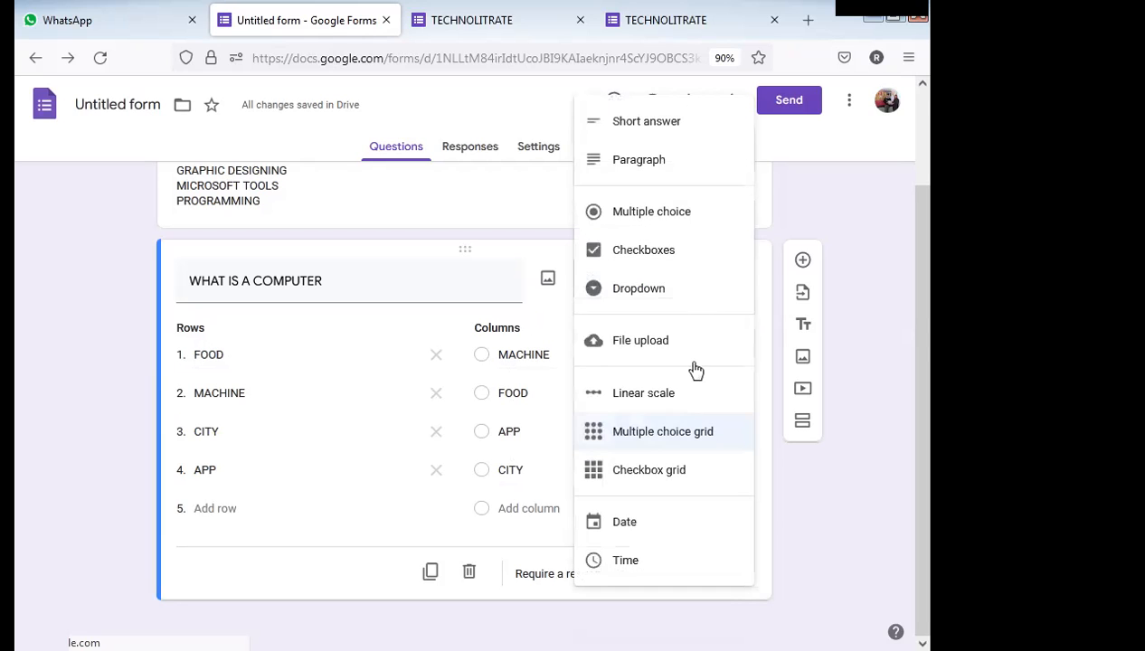
click(668, 472)
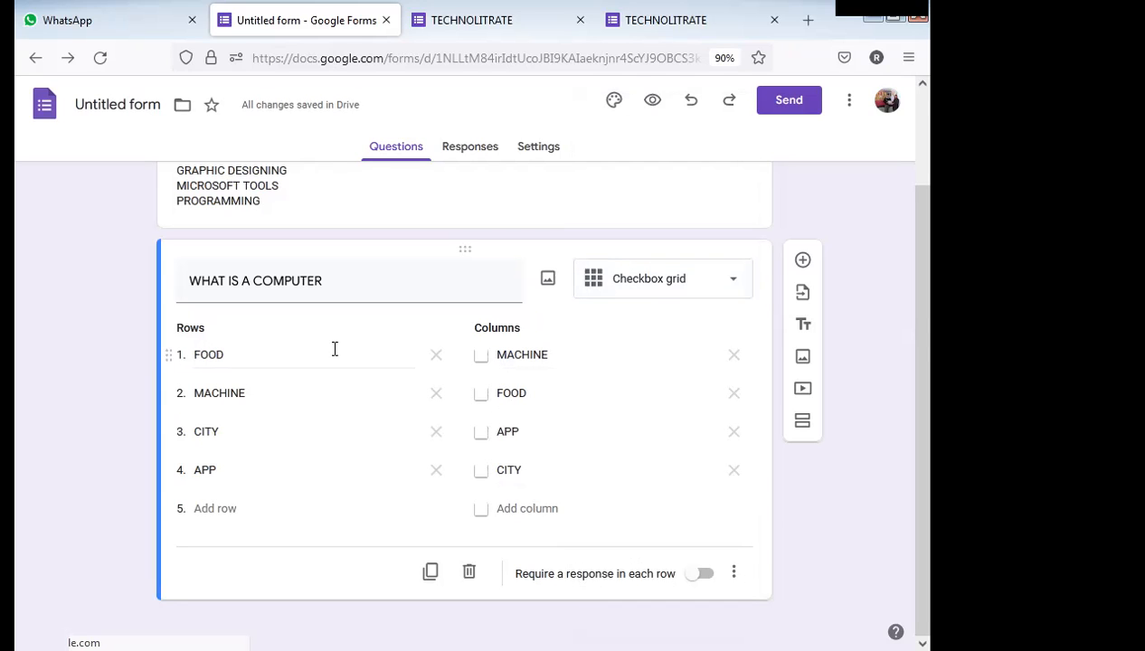
click(655, 294)
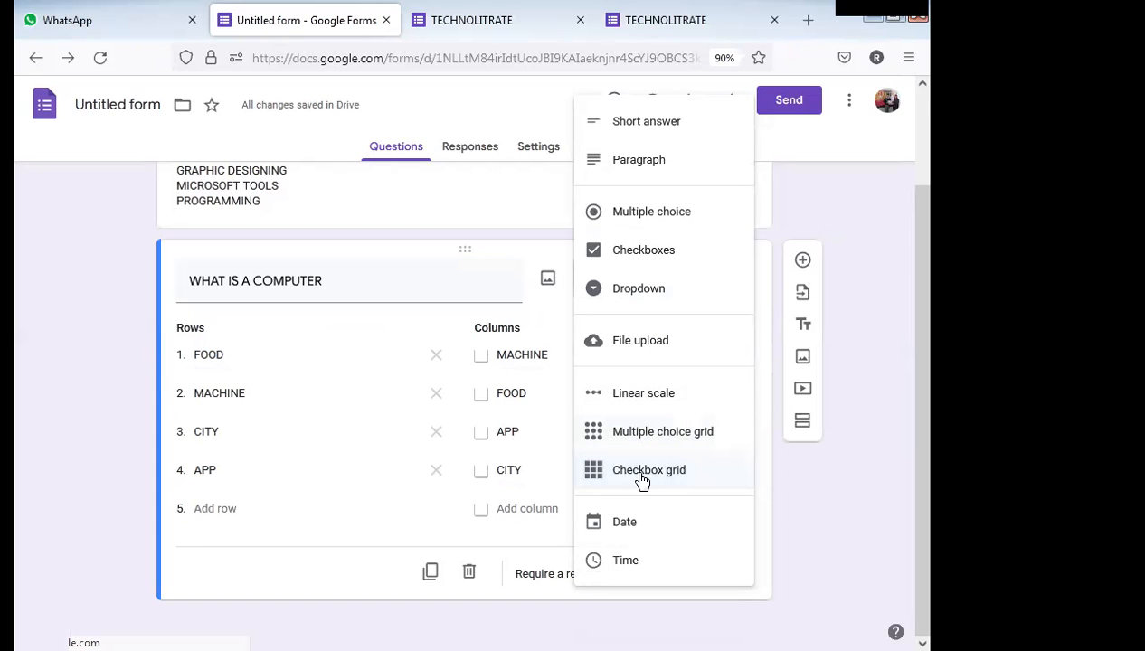
click(452, 321)
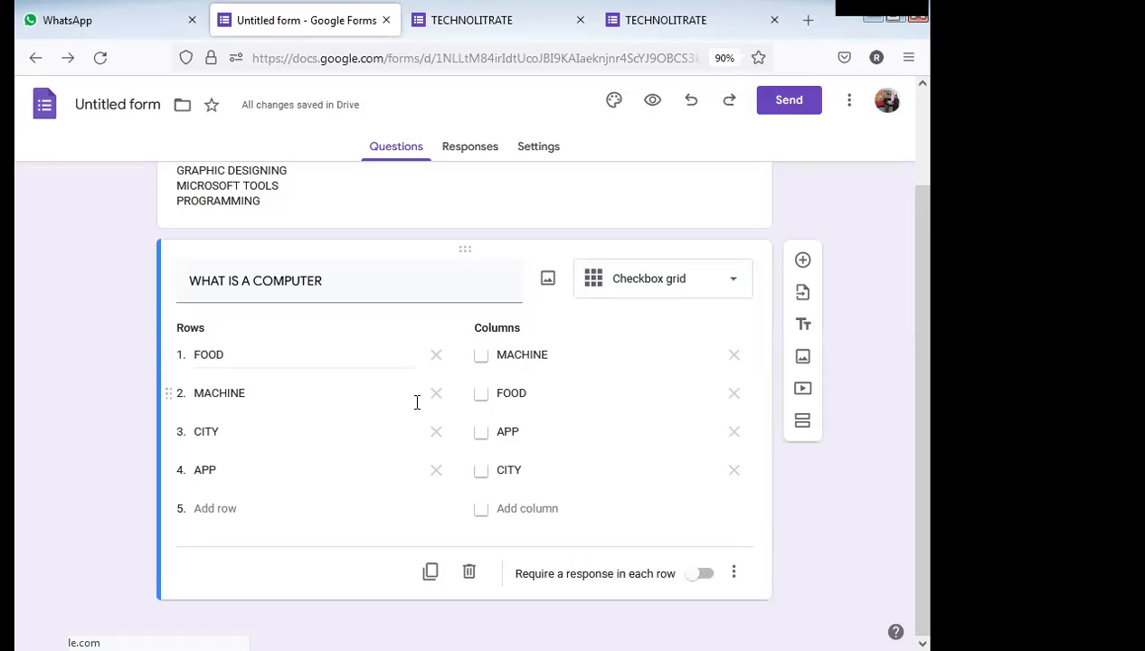
Try to rename the second column of the checkbox grid to MACHINE.
double_click(512, 393)
text(MACHINE)
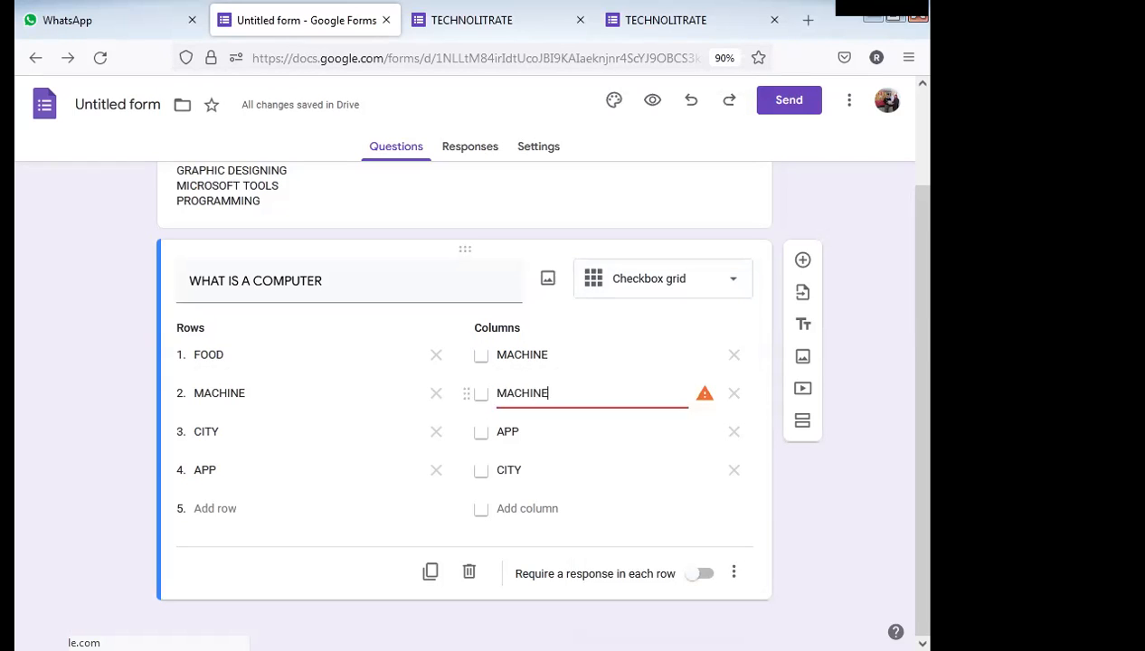
click(570, 324)
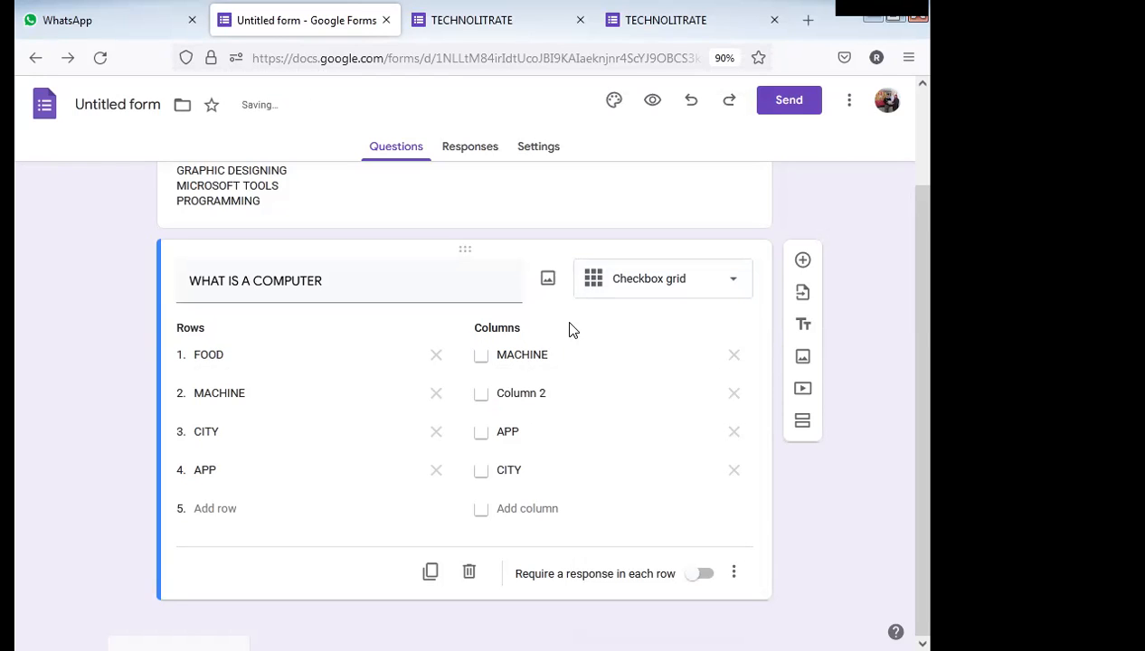
click(540, 397)
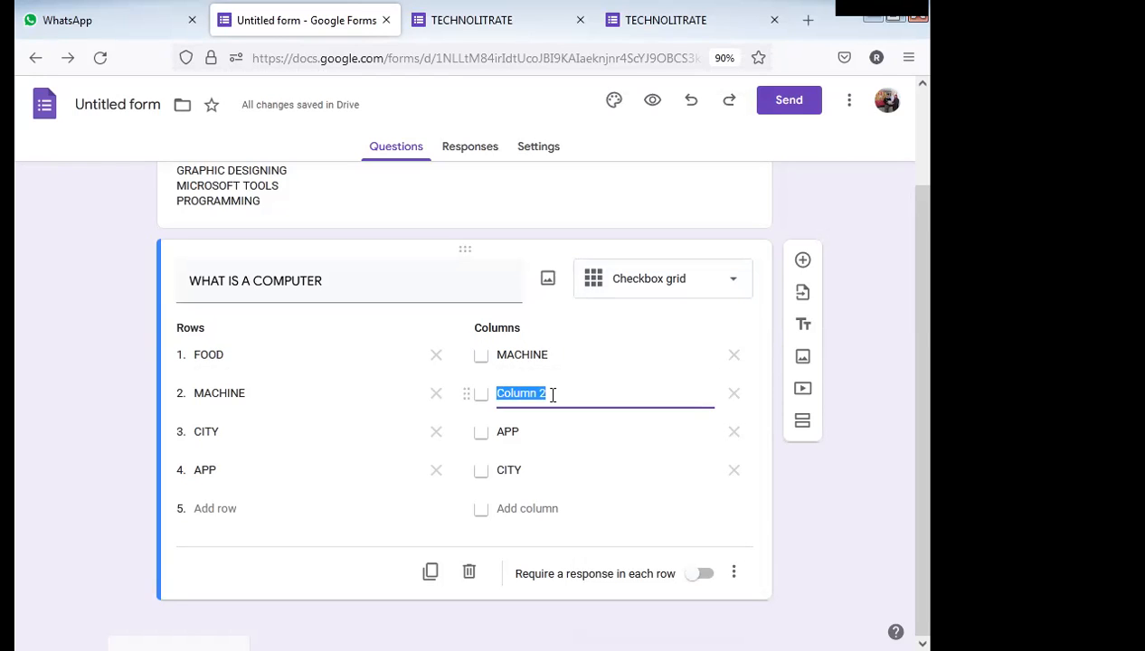
text(MACHINE)
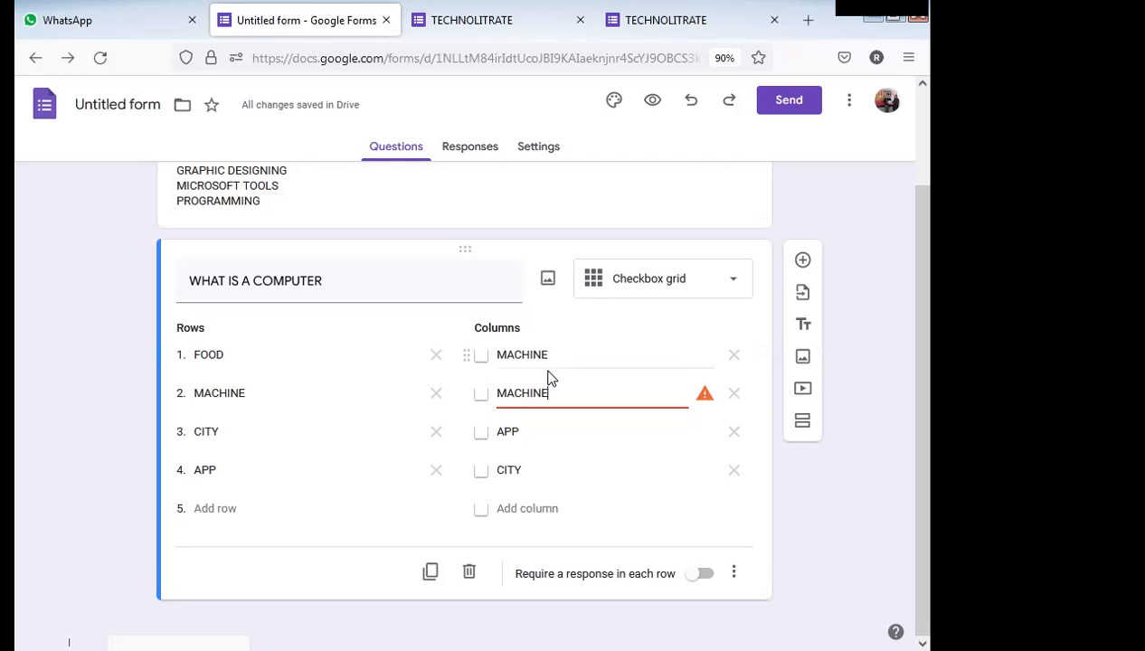
Change the "WHAT IS A COMPUTER" question's type to Date.
click(694, 291)
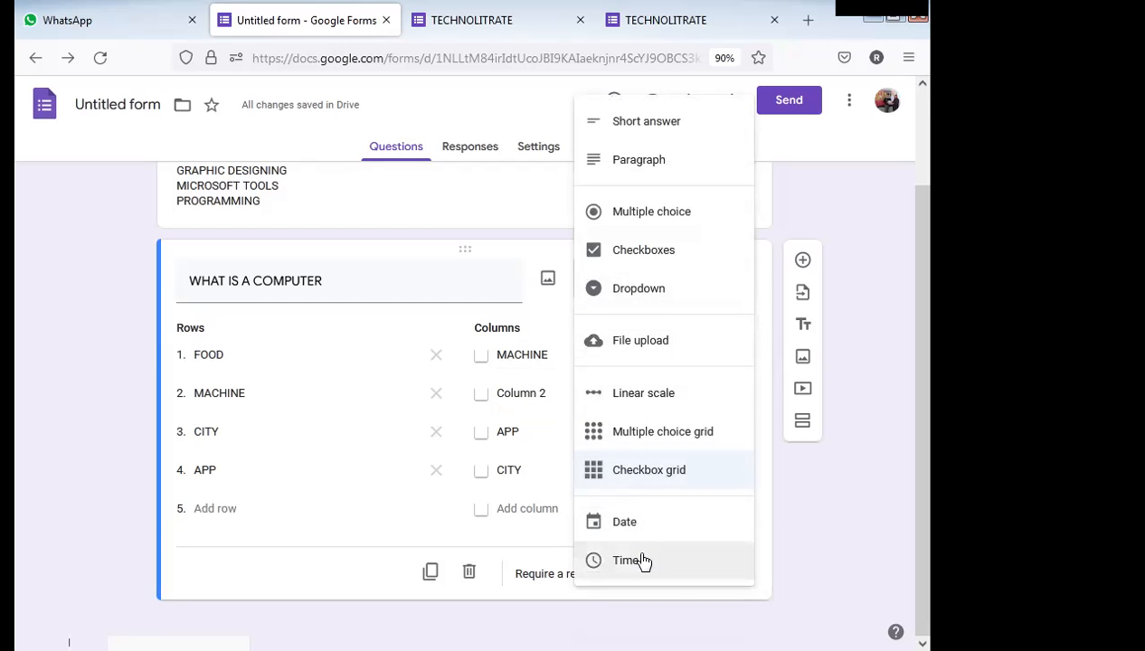
click(639, 525)
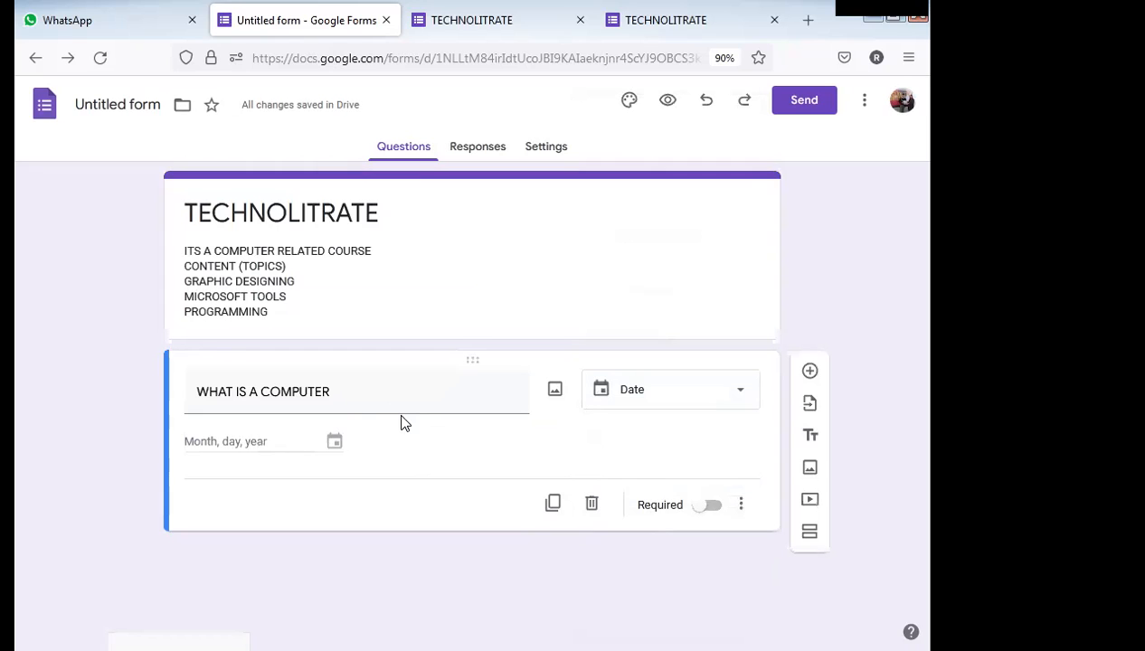
triple_click(356, 394)
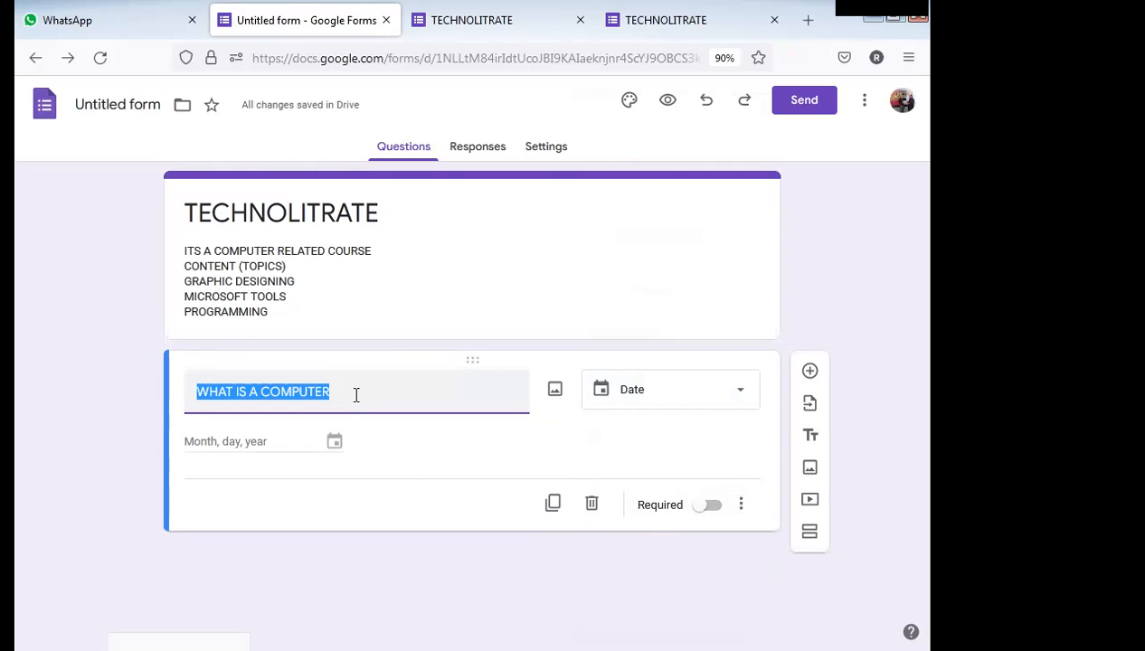
click(226, 450)
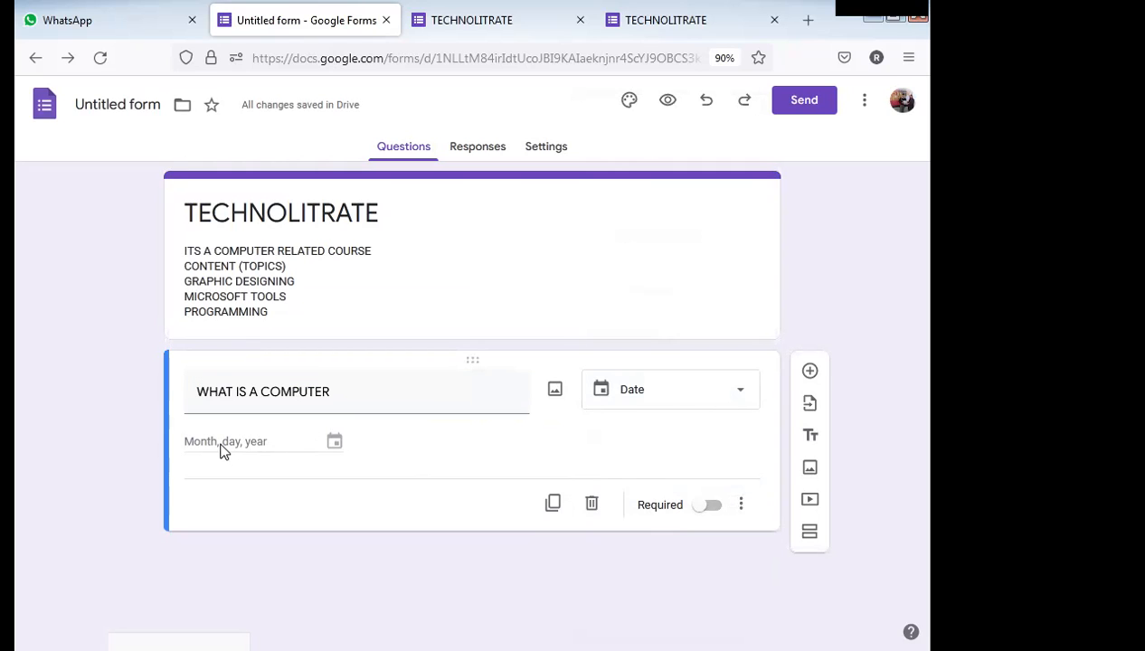
click(640, 396)
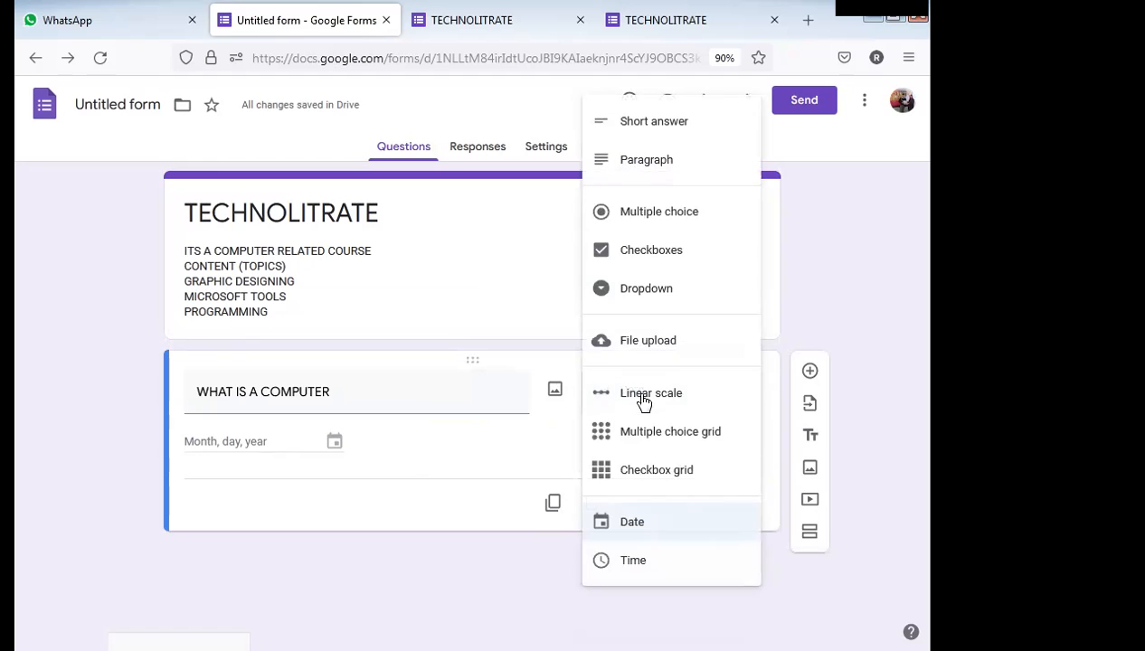
click(645, 523)
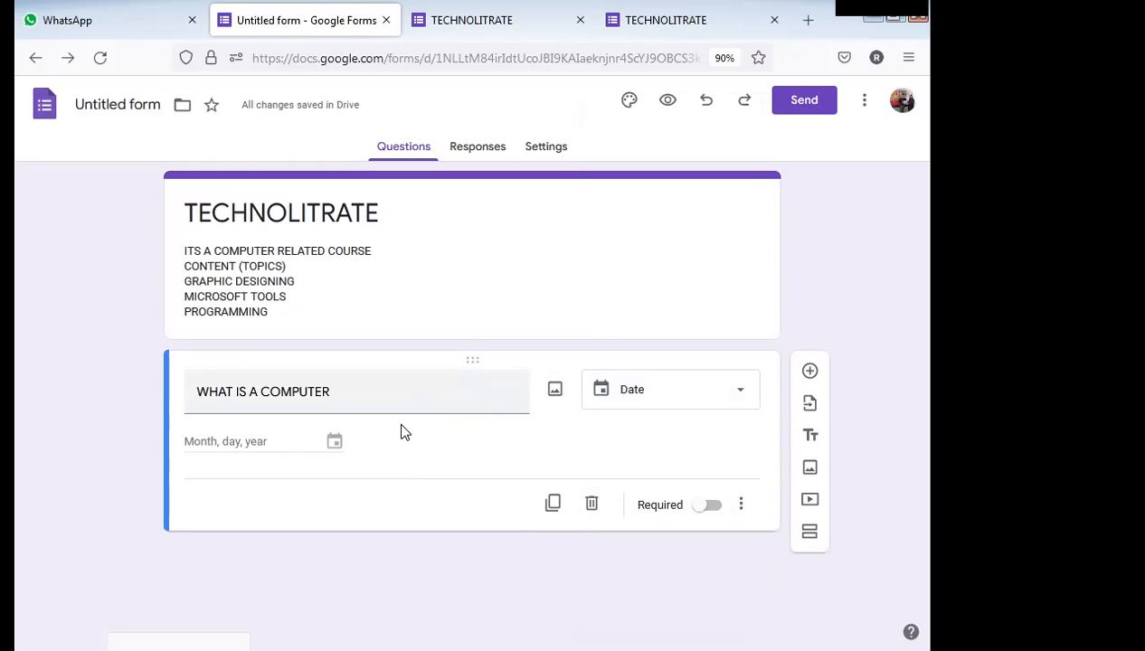
Change the "WHAT IS A COMPUTER" question's type to Time.
click(644, 391)
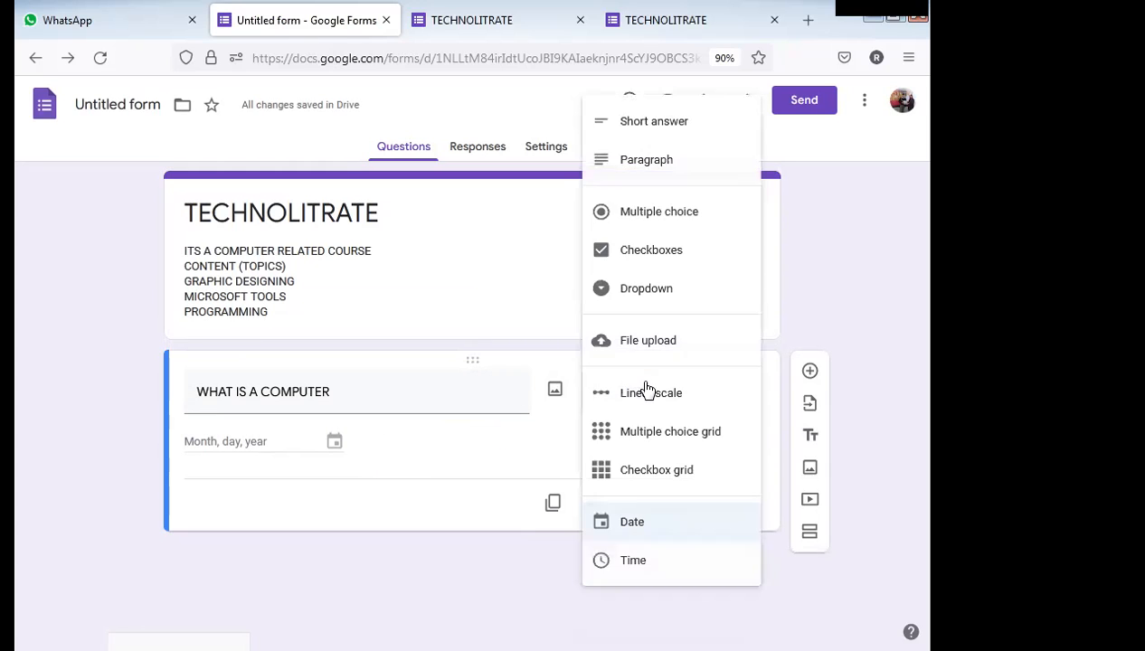
click(654, 560)
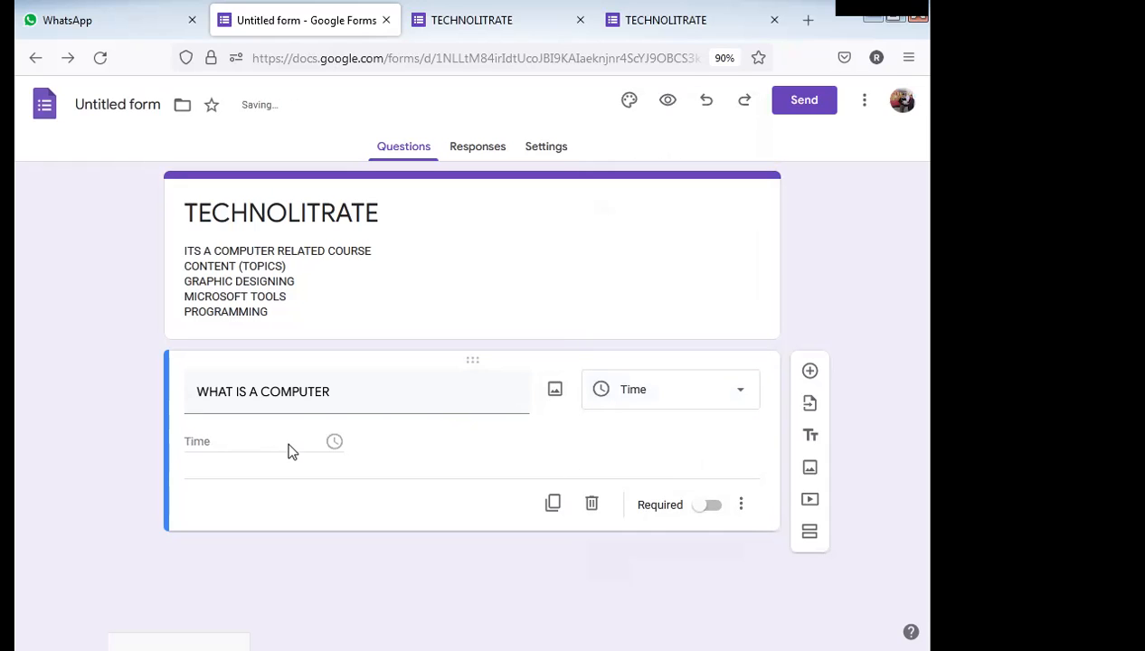
triple_click(358, 396)
click(414, 456)
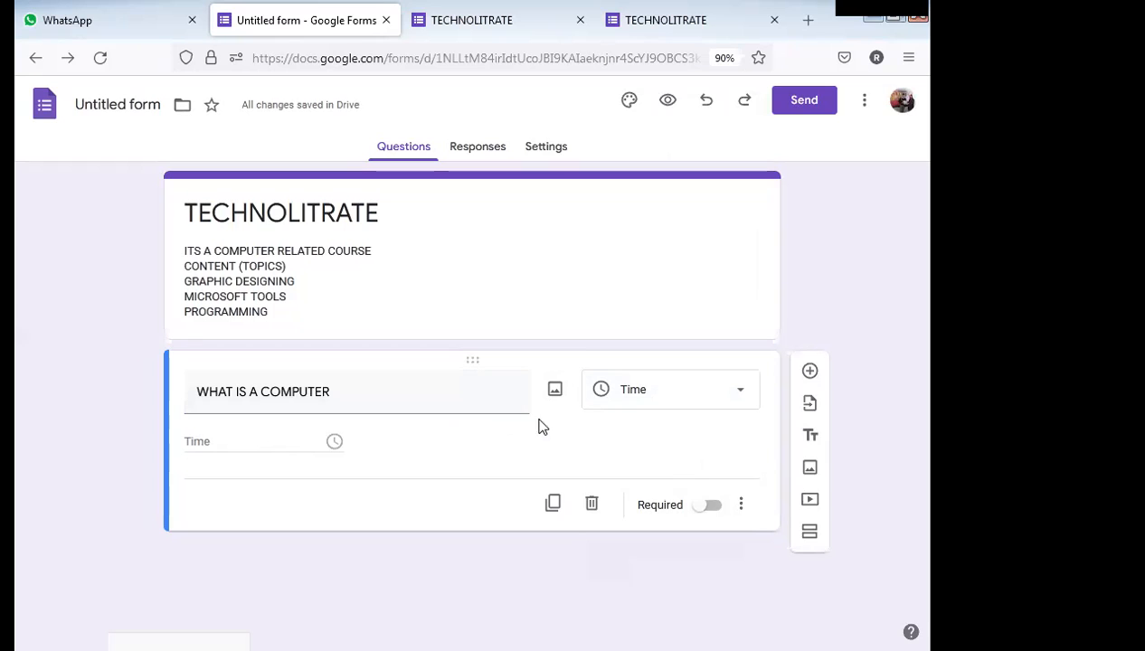
click(614, 401)
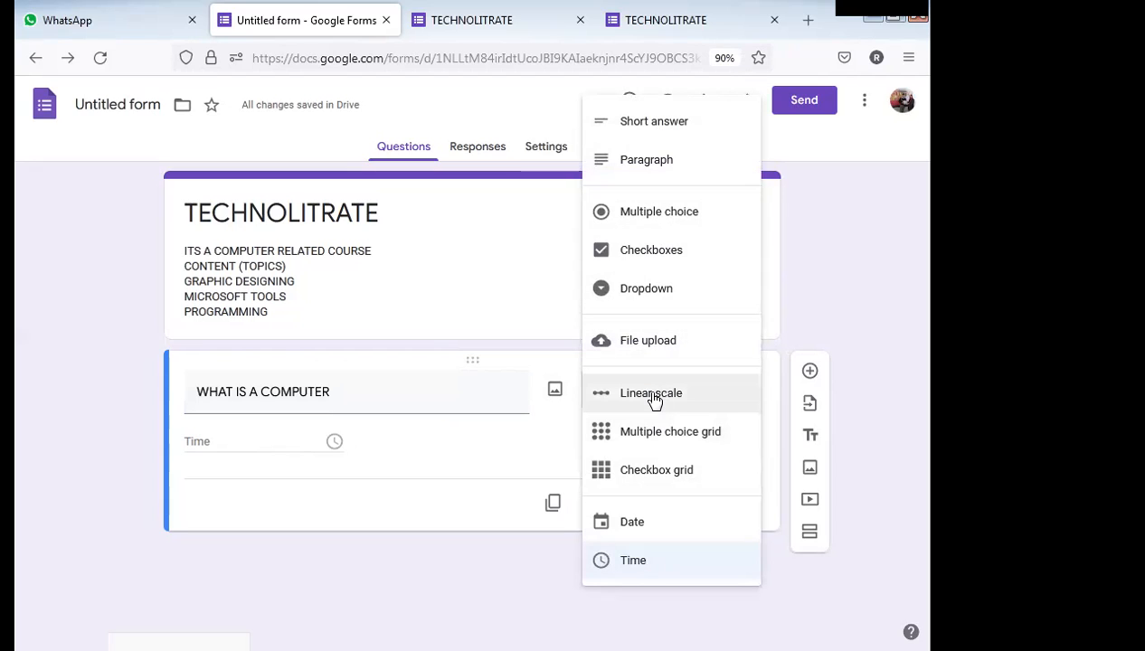
click(549, 451)
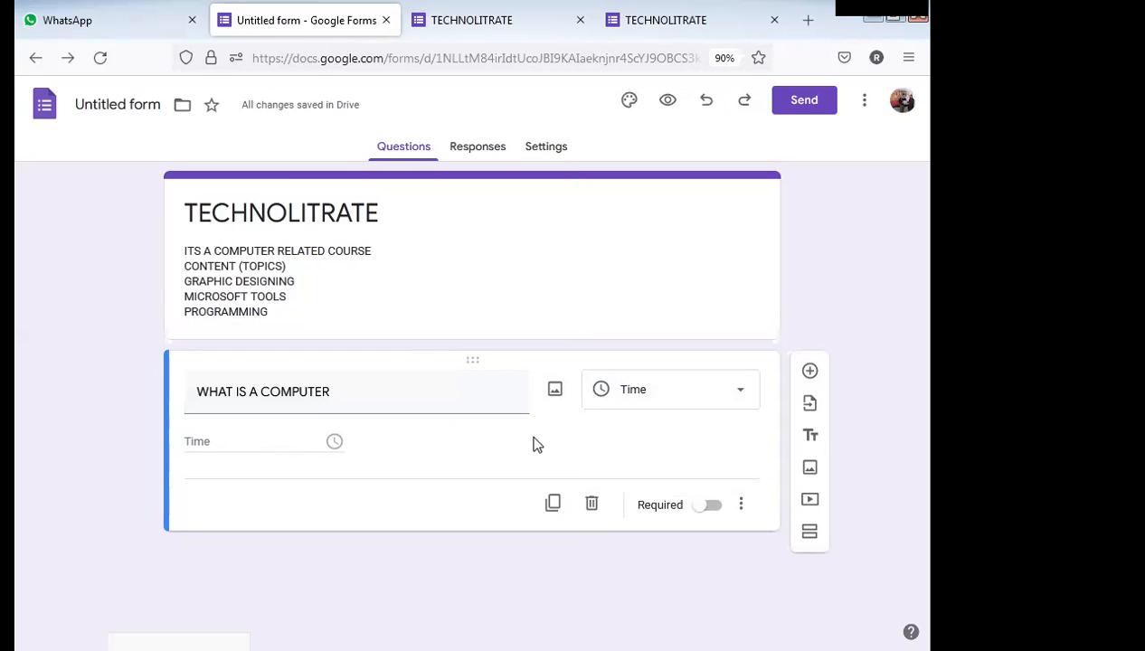
Make "WHAT IS A COMPUTER" a Multiple choice question with MACHINE and FOOD as its first two options.
triple_click(335, 393)
click(703, 401)
click(670, 218)
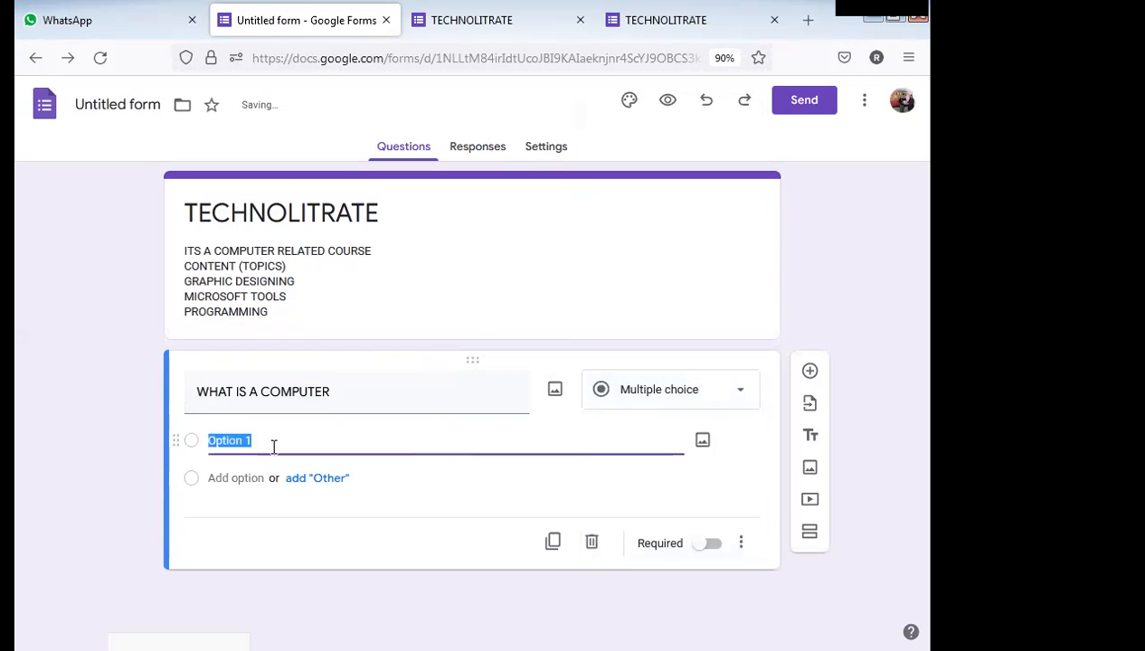
text(MACHINE)
click(241, 478)
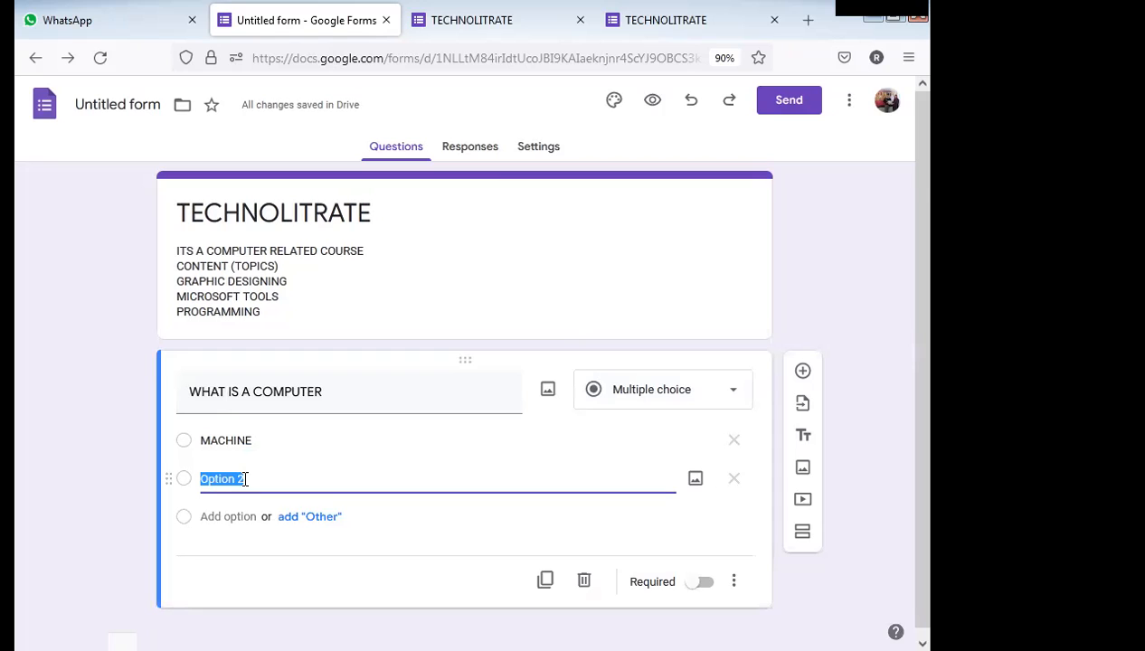
text(FOOD)
Add the options CITY and APPLICCATION below FOOD in the "WHAT IS A COMPUTER" question.
click(238, 516)
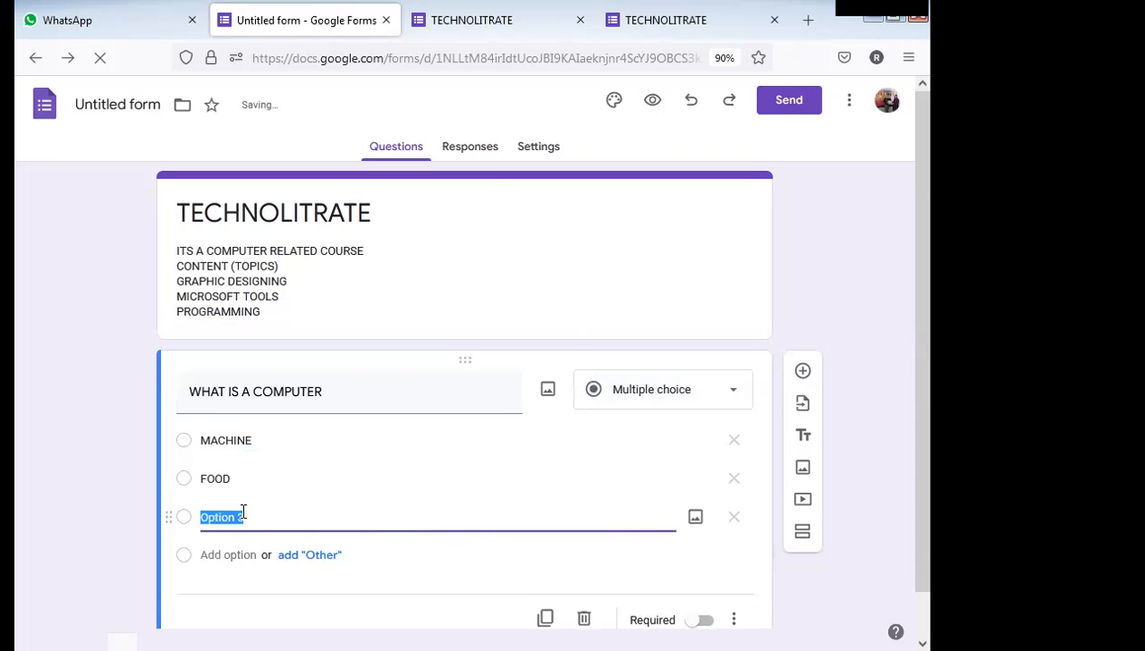
text(CITY)
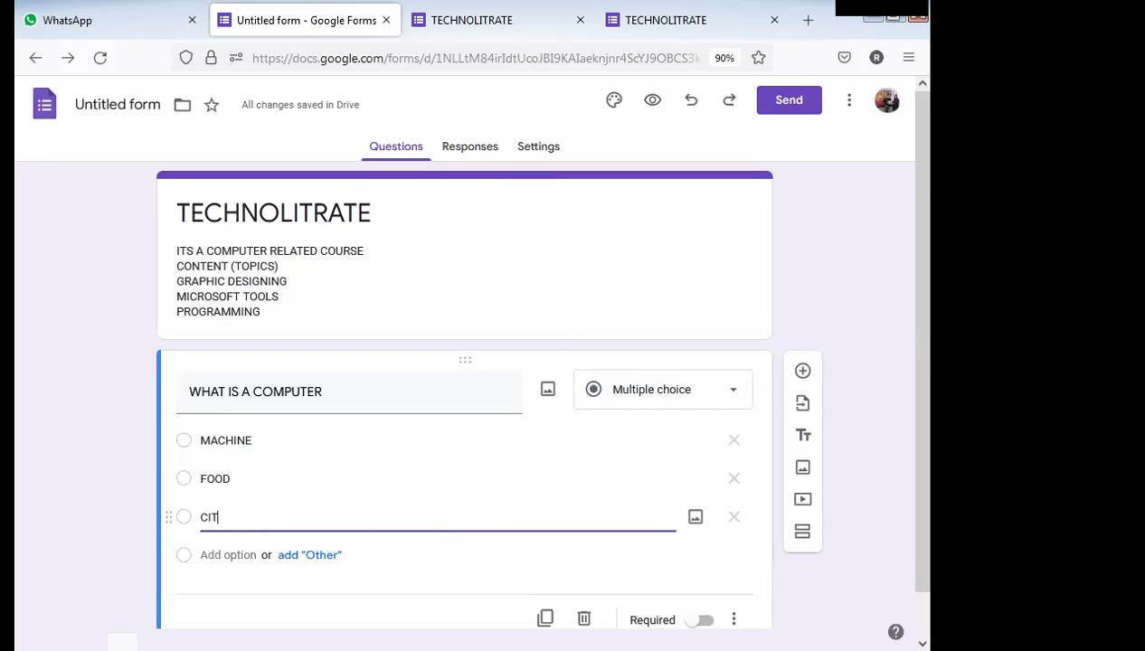
click(238, 556)
text(APP)
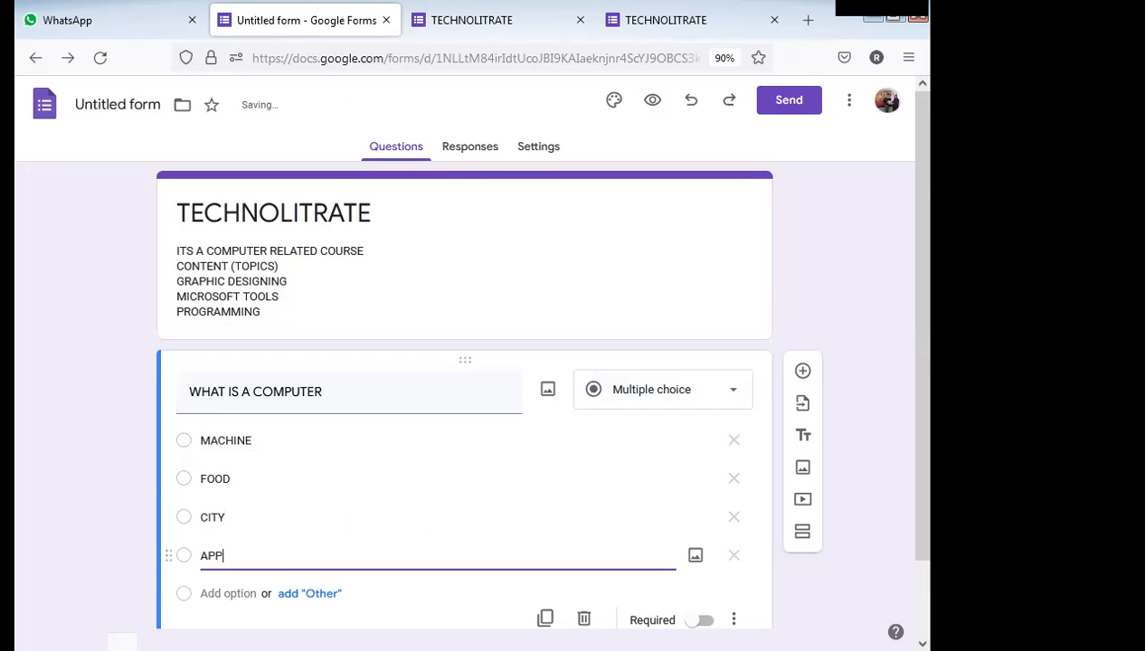
text(LICCATION)
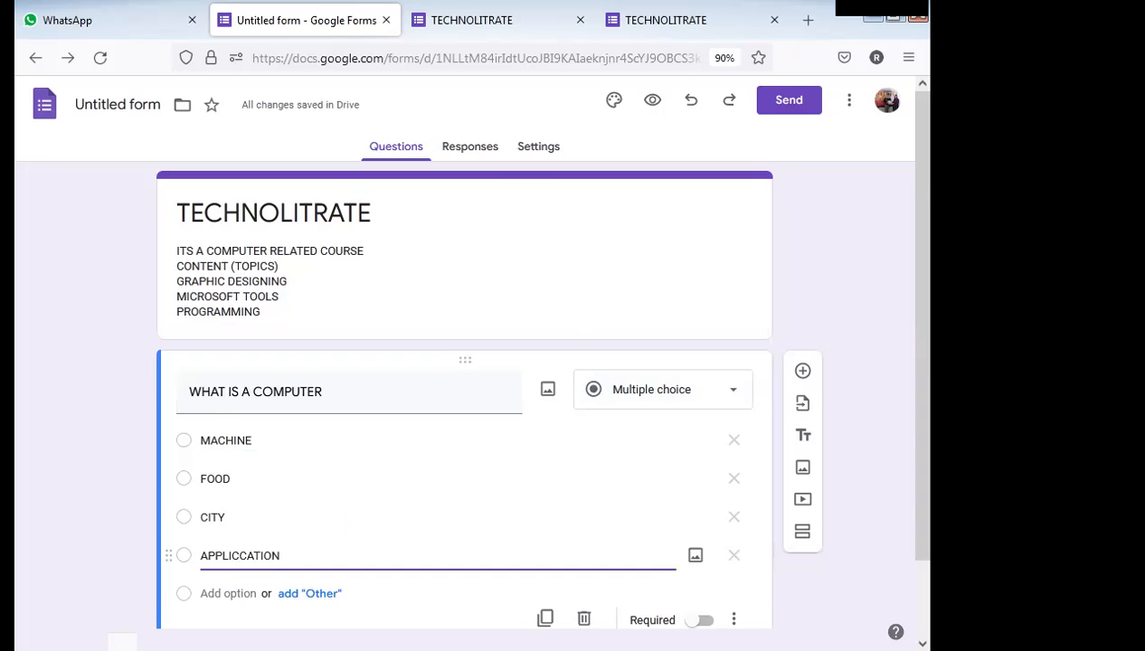
click(429, 342)
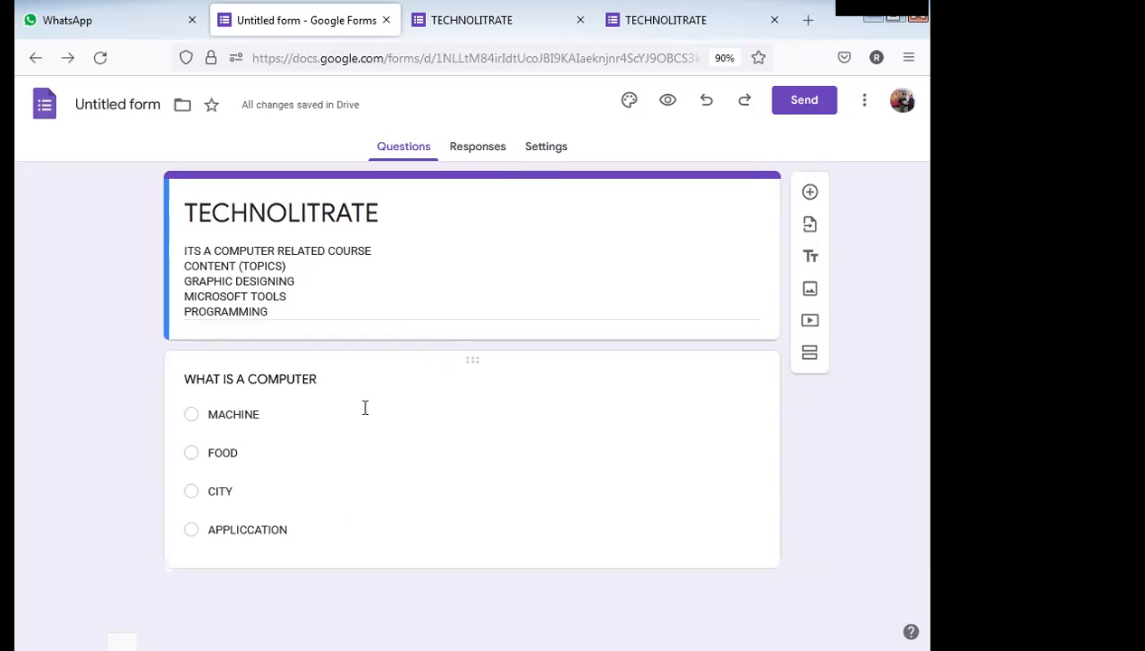
Add a new question between the form's header and the "WHAT IS A COMPUTER" question.
click(811, 193)
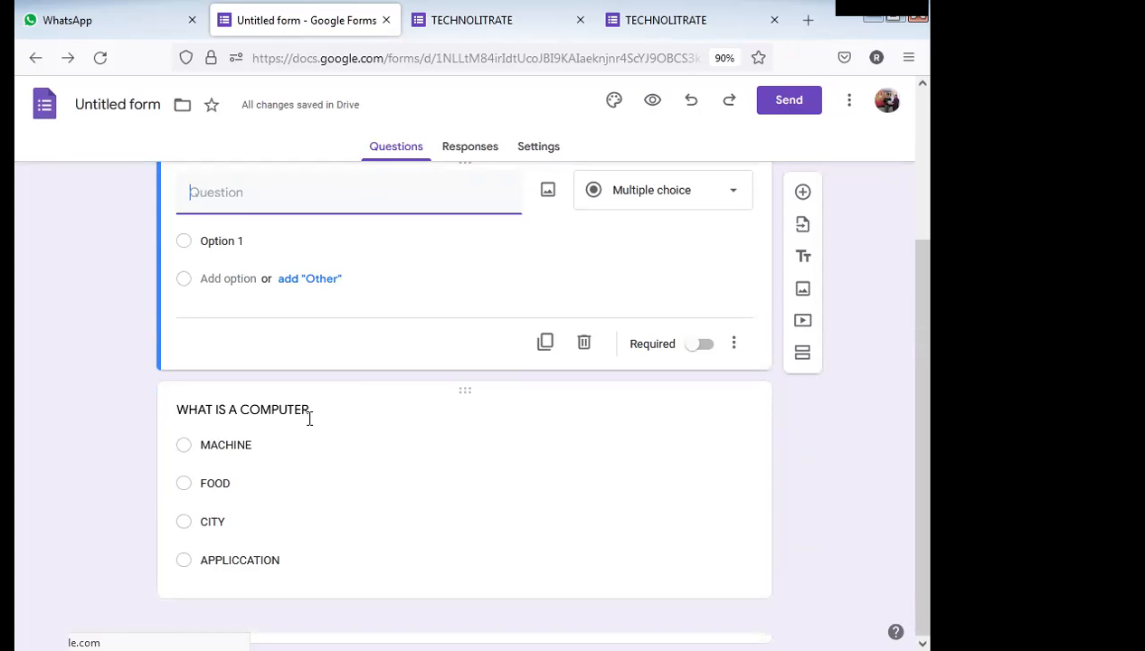
scroll(303, 391, up, 1)
scroll(267, 412, down, 1)
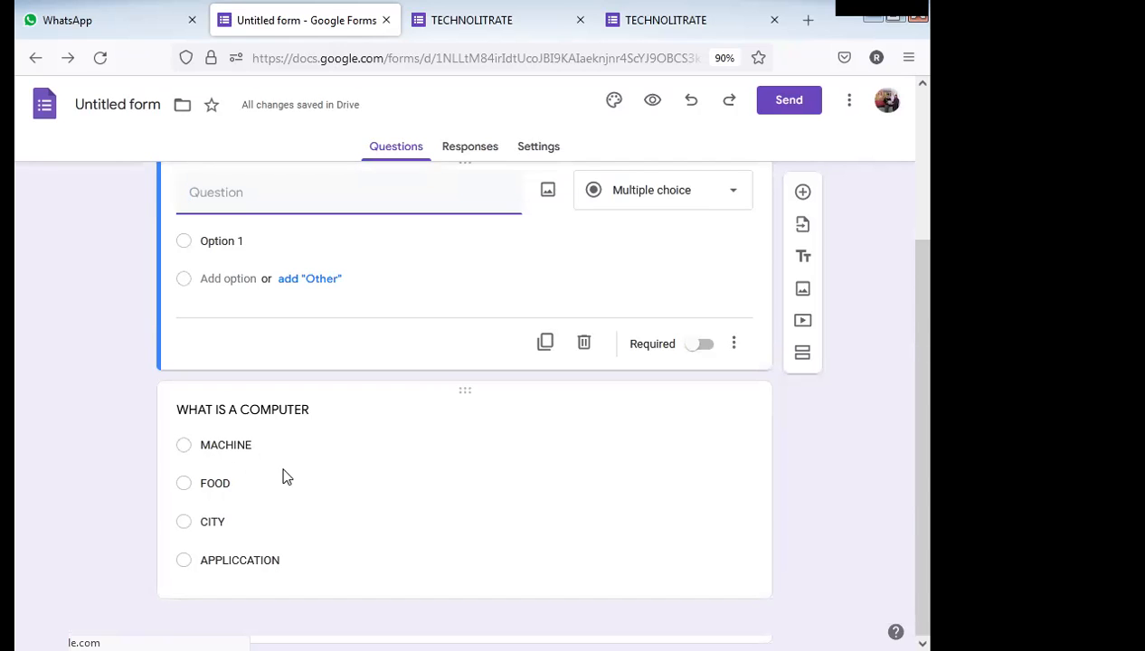
scroll(258, 480, up, 2)
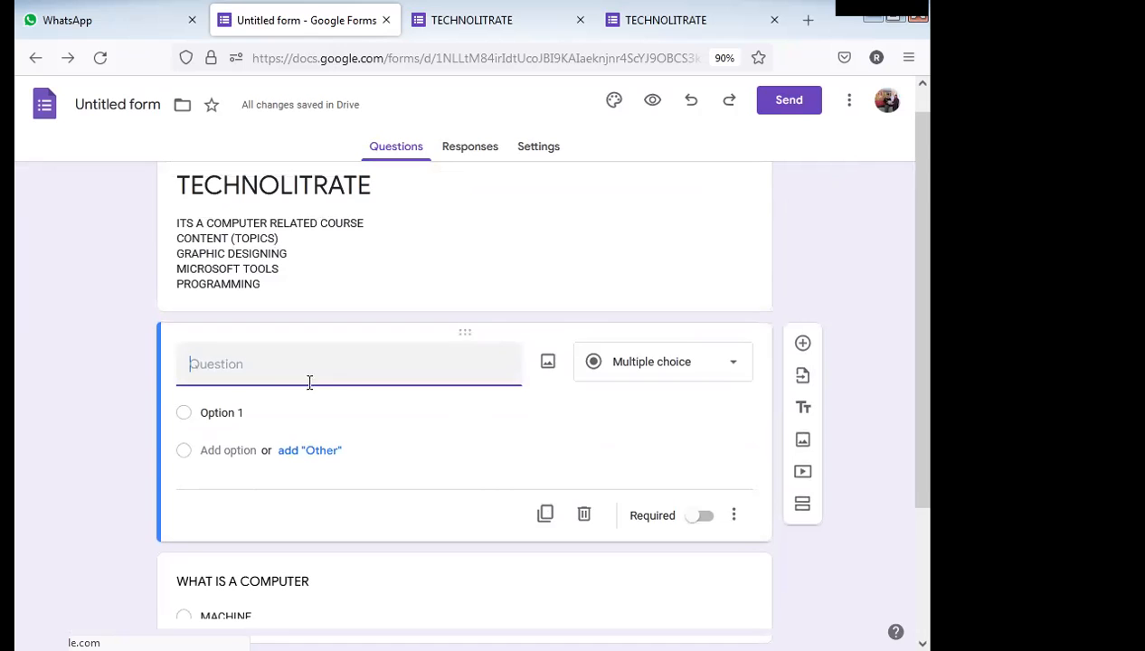
scroll(312, 404, down, 1)
scroll(289, 503, down, 1)
scroll(291, 497, up, 1)
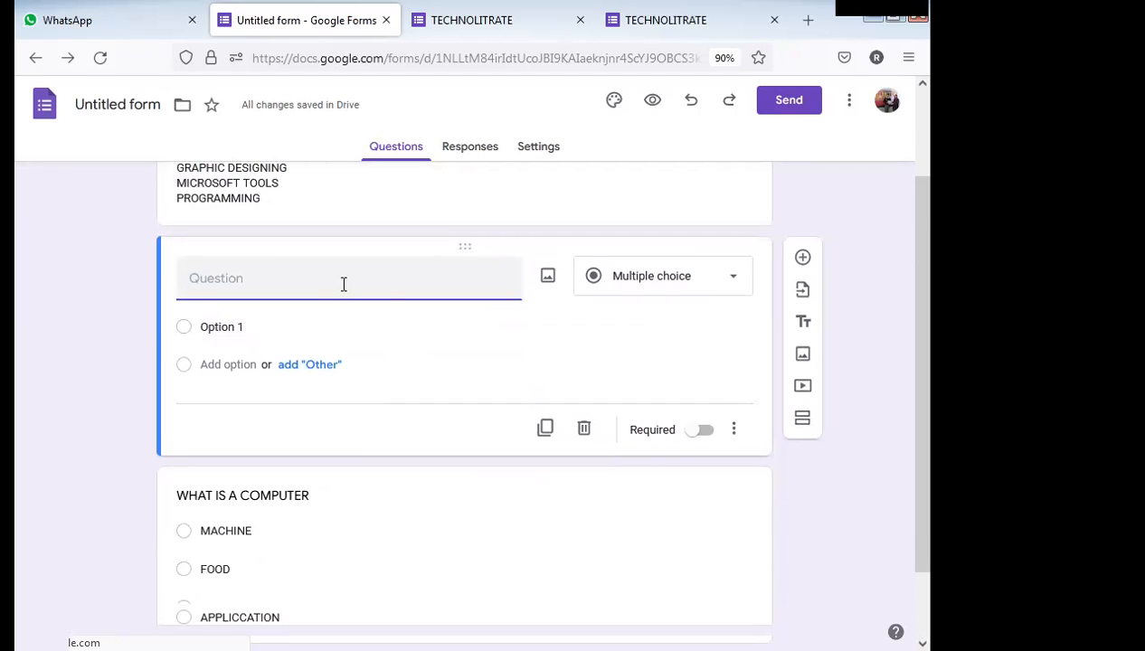
Title the new question "WHAT IS A MACHINE" and set its type to Paragraph.
click(642, 279)
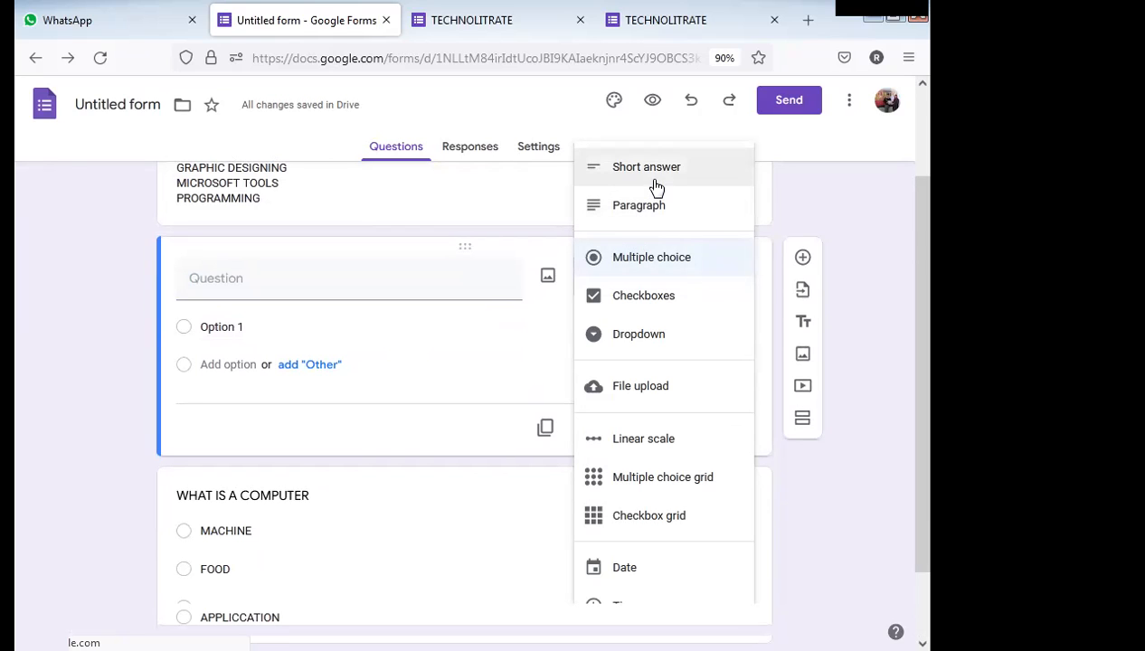
click(404, 278)
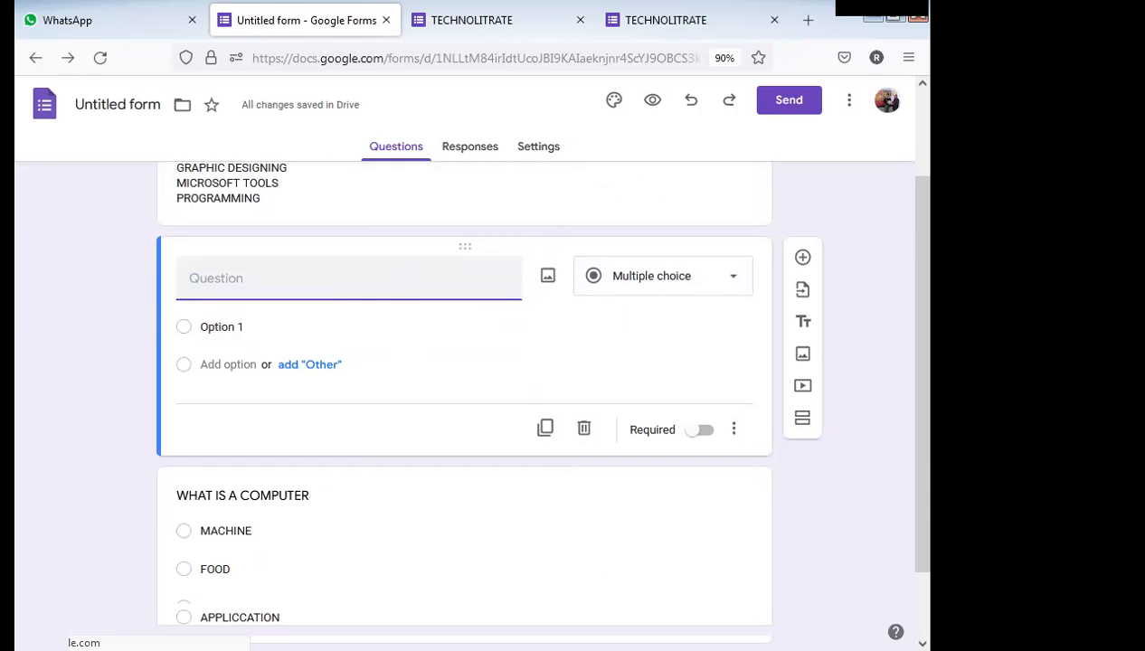
text(WHAT IS)
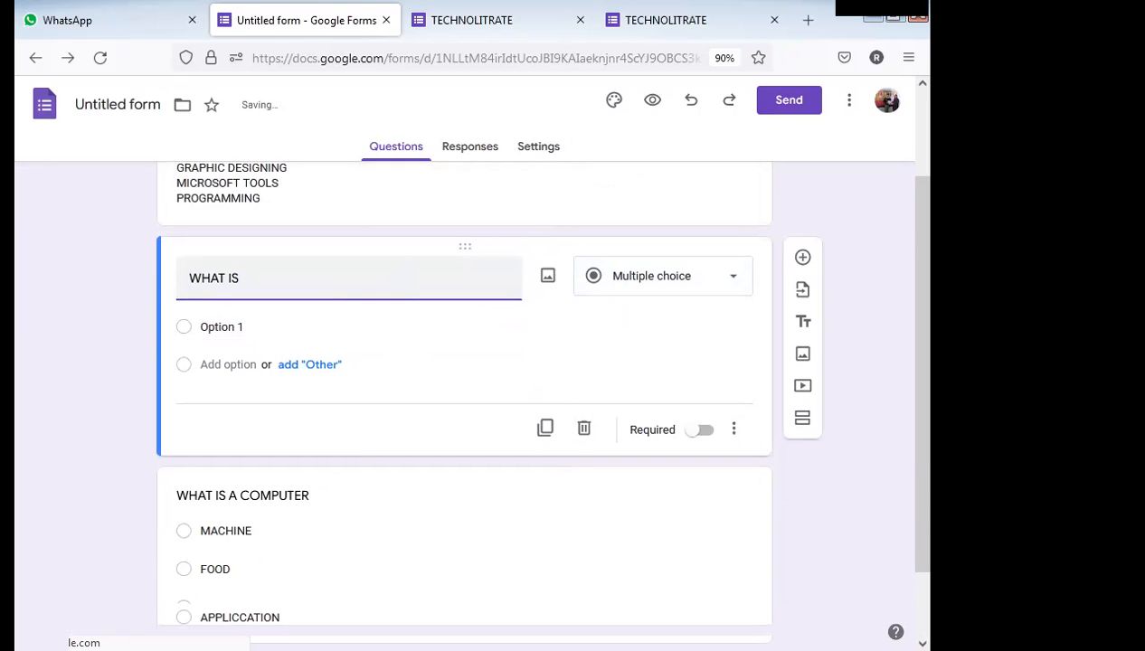
text( A MACHINE)
click(665, 286)
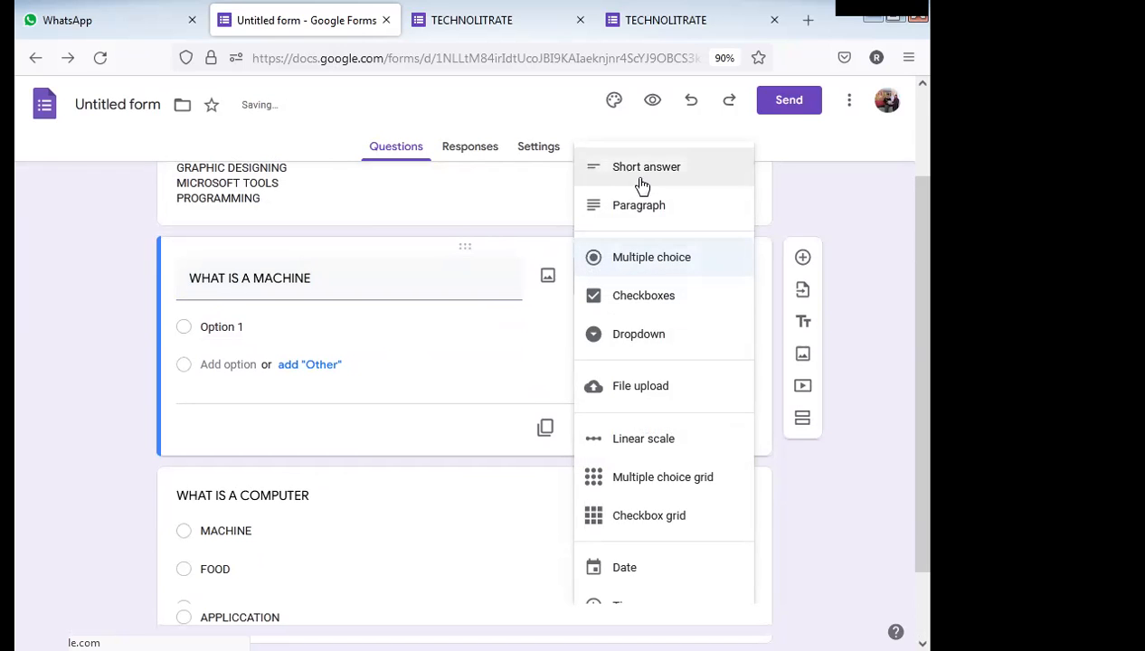
click(644, 211)
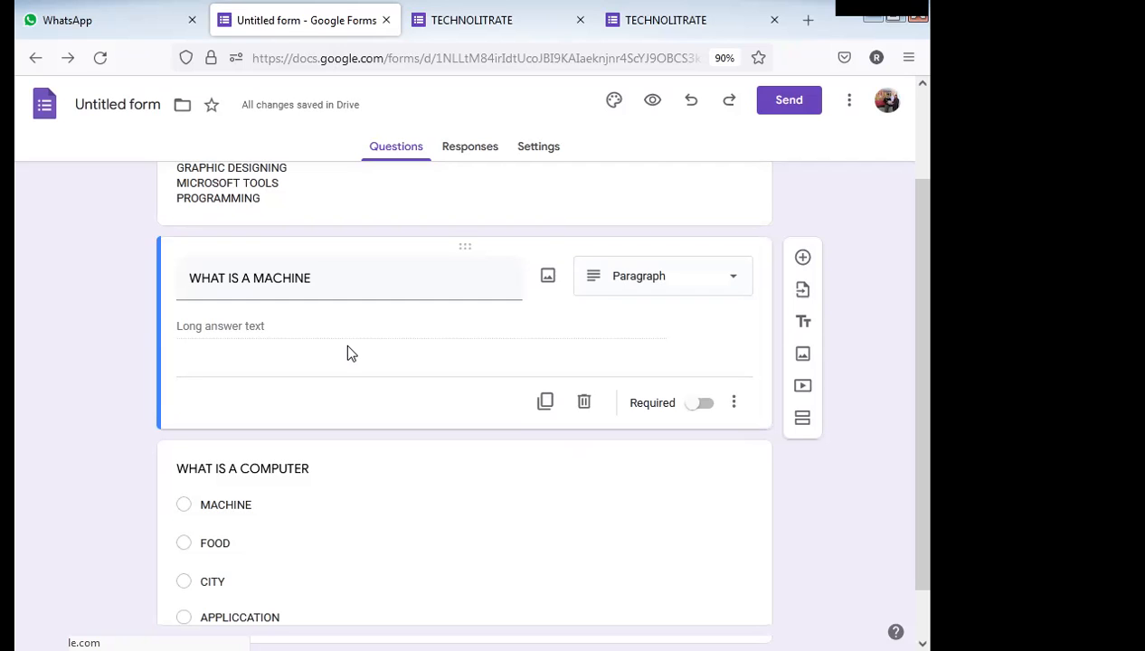
scroll(347, 352, down, 1)
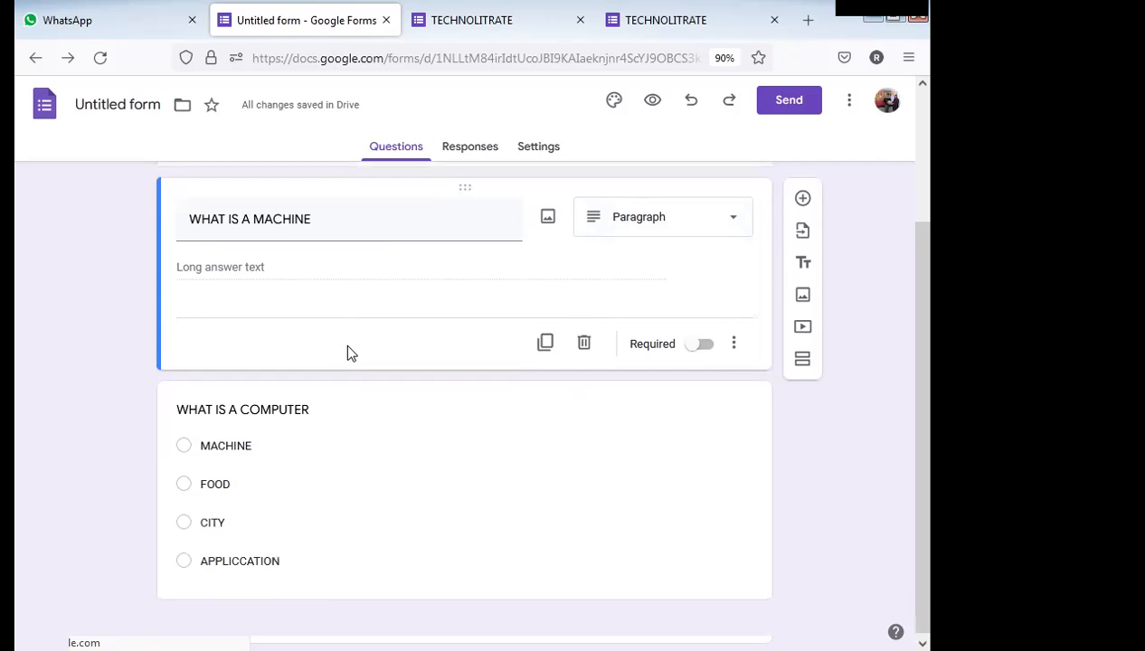
scroll(381, 320, up, 1)
scroll(379, 317, down, 1)
scroll(378, 323, up, 1)
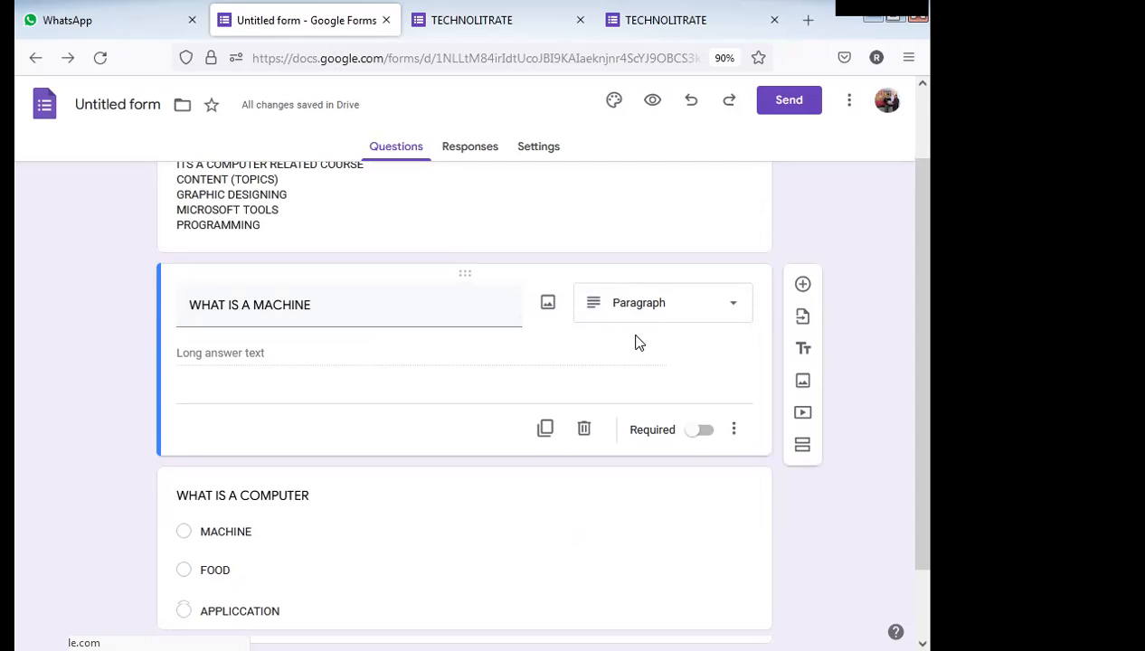
scroll(635, 342, down, 1)
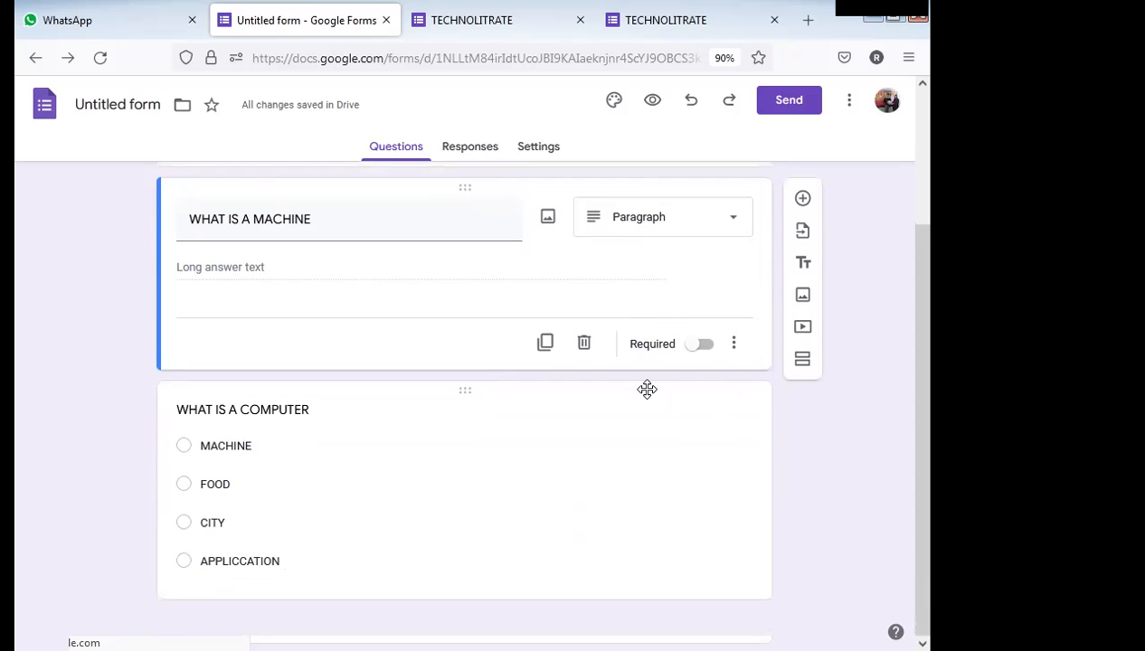
scroll(556, 432, up, 2)
scroll(556, 433, down, 1)
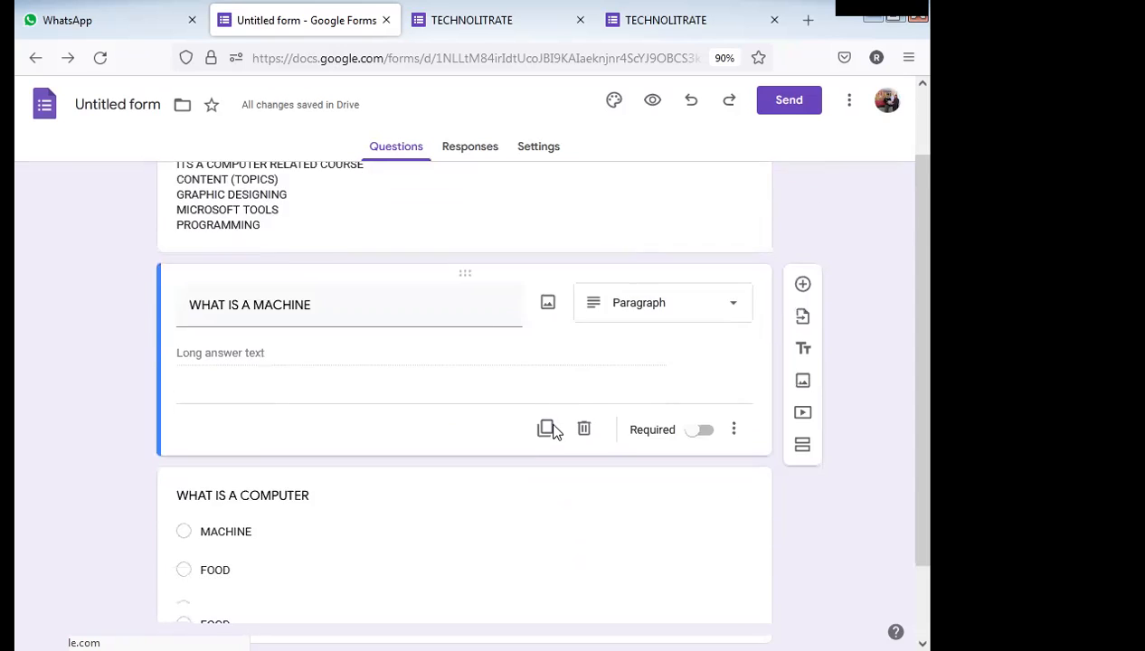
scroll(557, 433, up, 1)
scroll(556, 432, down, 2)
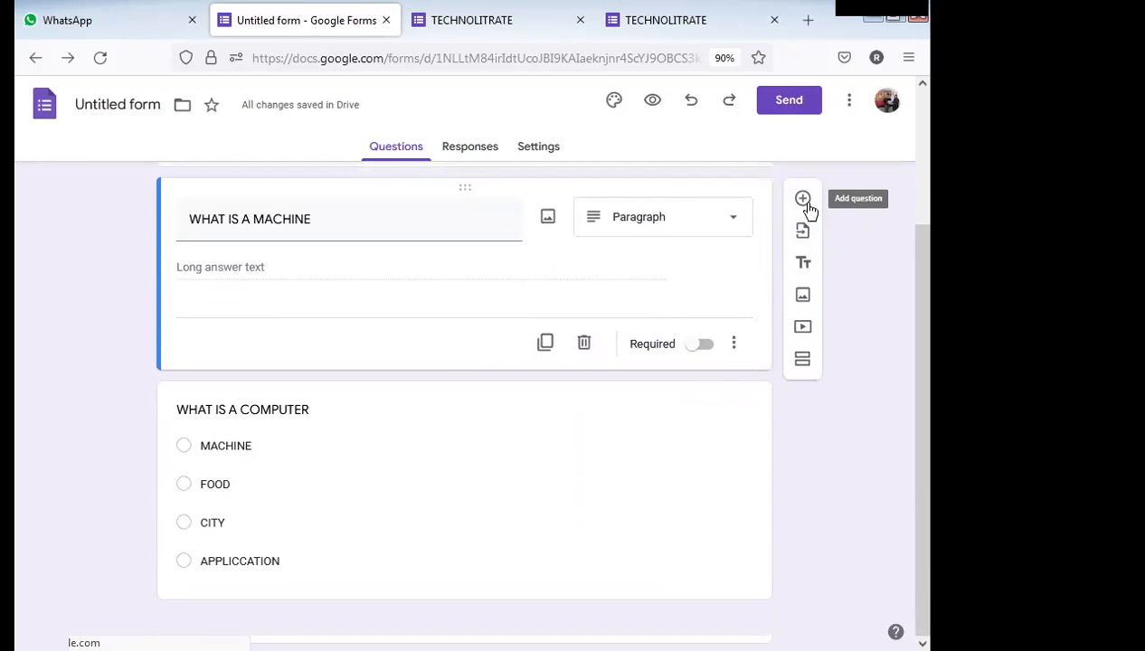
Add another new question directly below the "WHAT IS A MACHINE" question.
scroll(801, 326, up, 1)
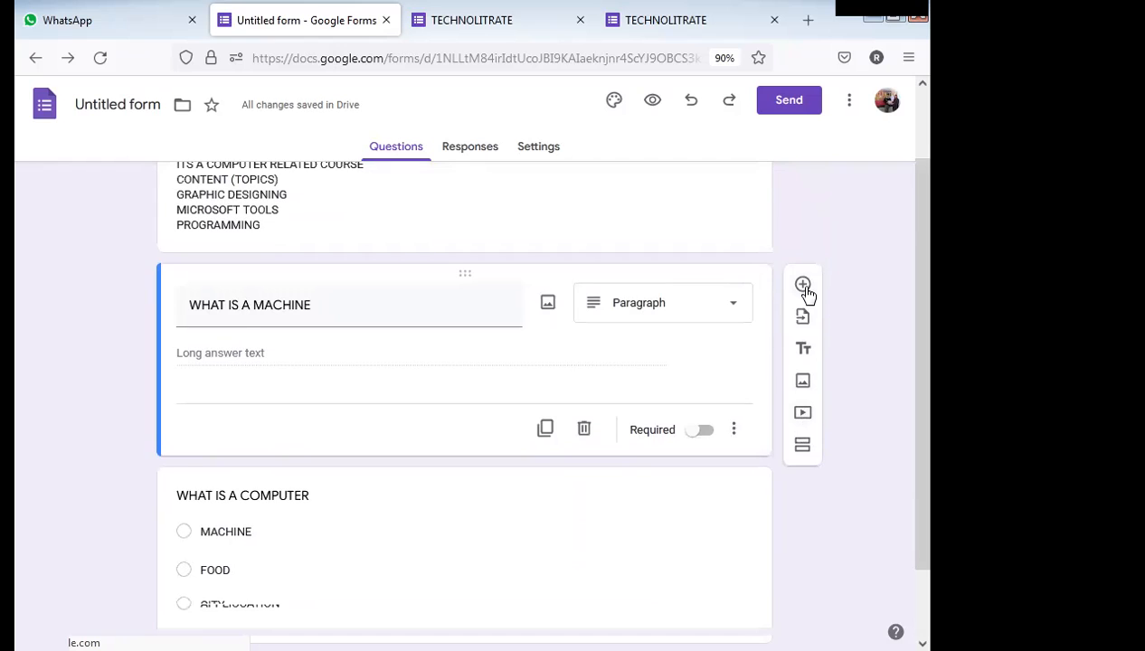
click(804, 285)
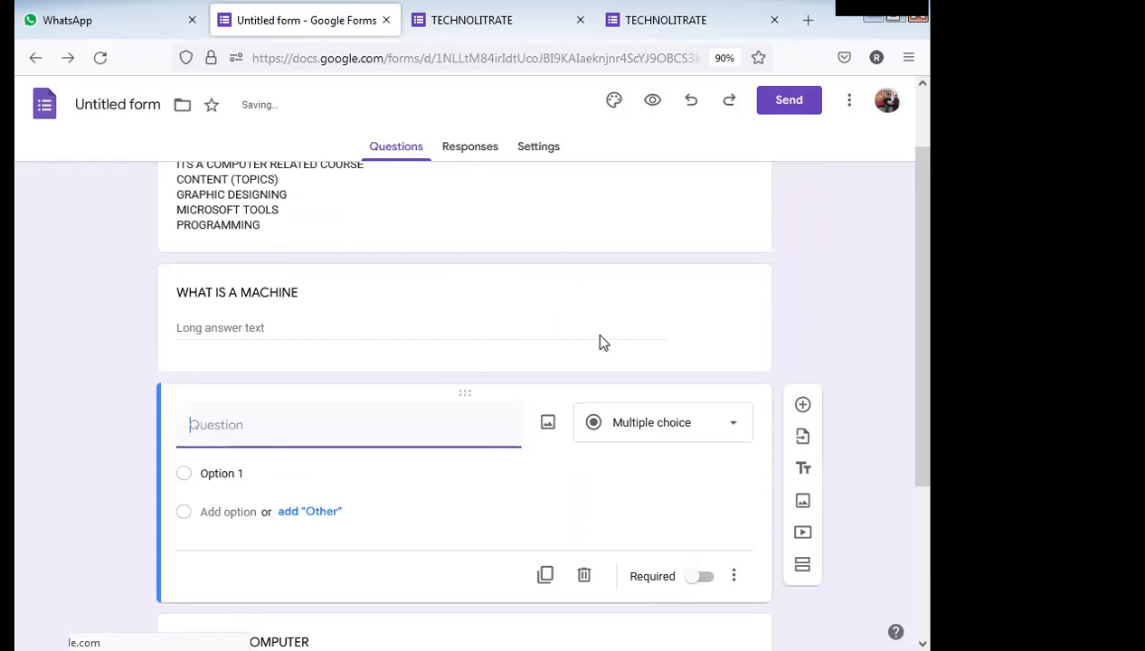
scroll(461, 396, up, 1)
scroll(444, 387, down, 3)
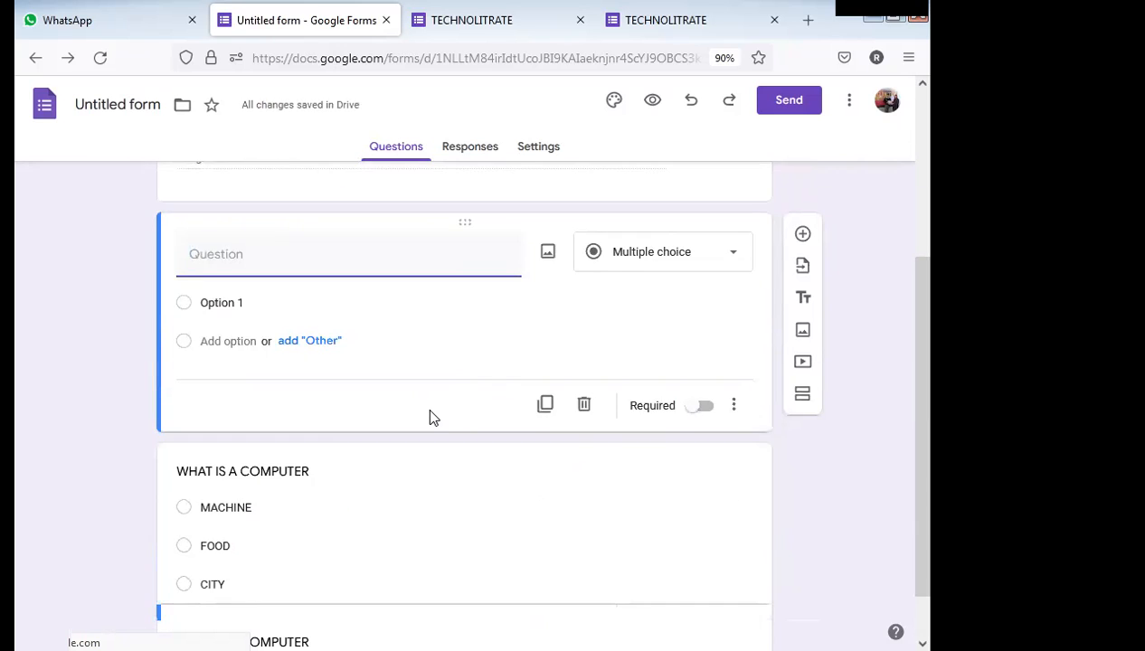
Make the "WHAT IS A MACHINE" question required and check which additional options it offers.
scroll(429, 414, down, 1)
scroll(430, 411, up, 1)
scroll(435, 273, up, 1)
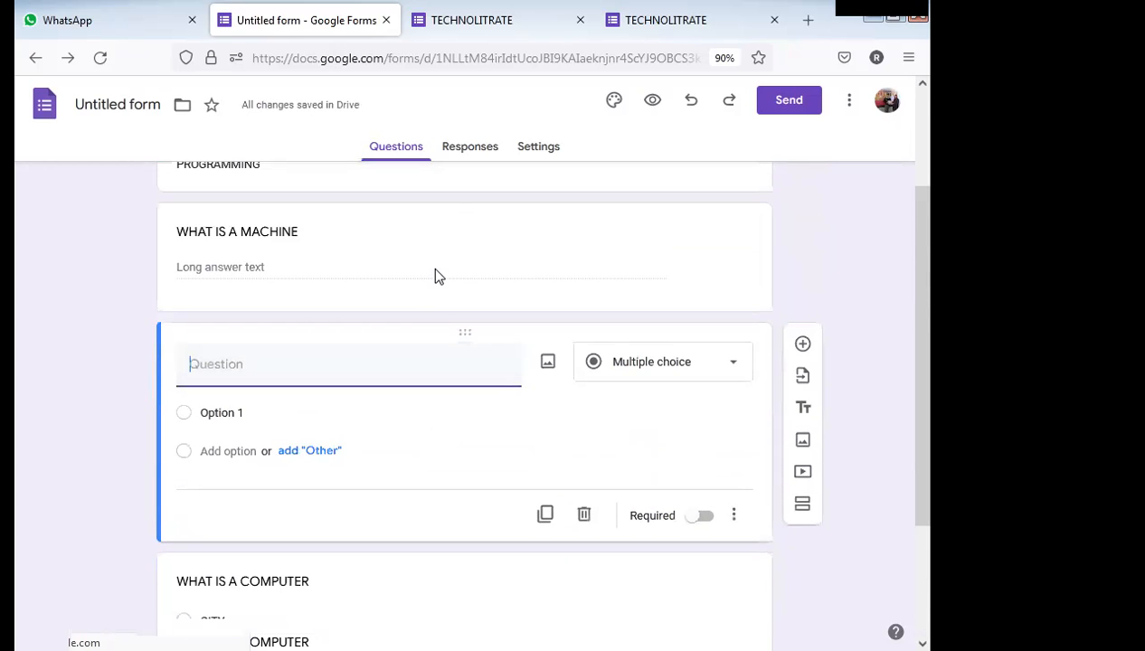
scroll(438, 277, down, 1)
scroll(438, 278, up, 1)
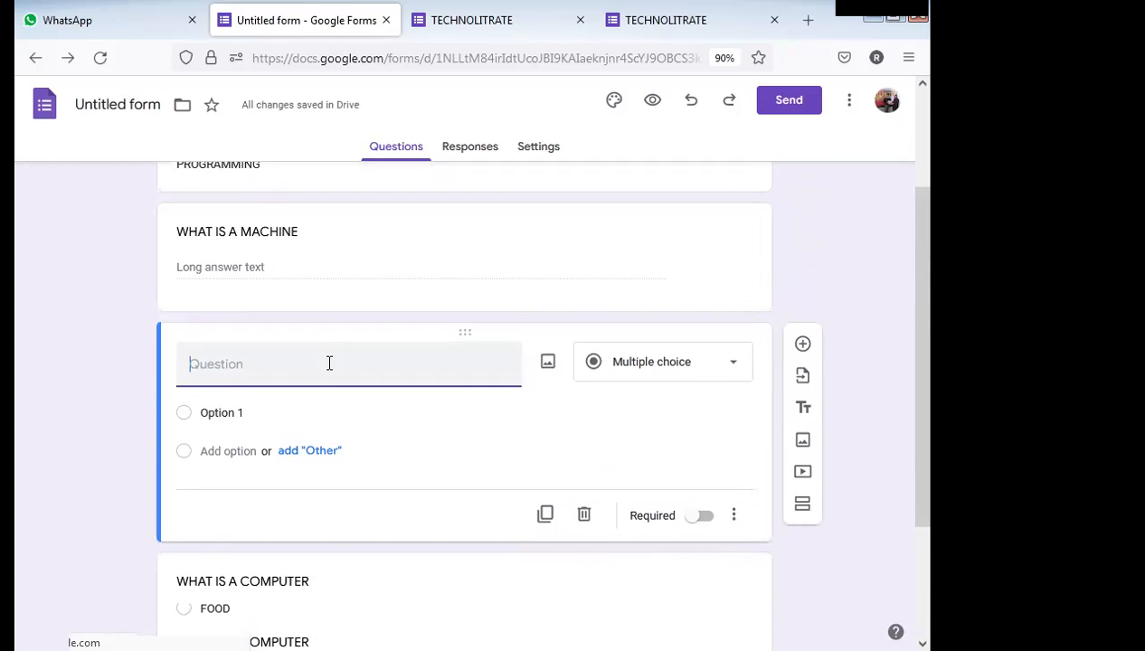
scroll(393, 350, up, 1)
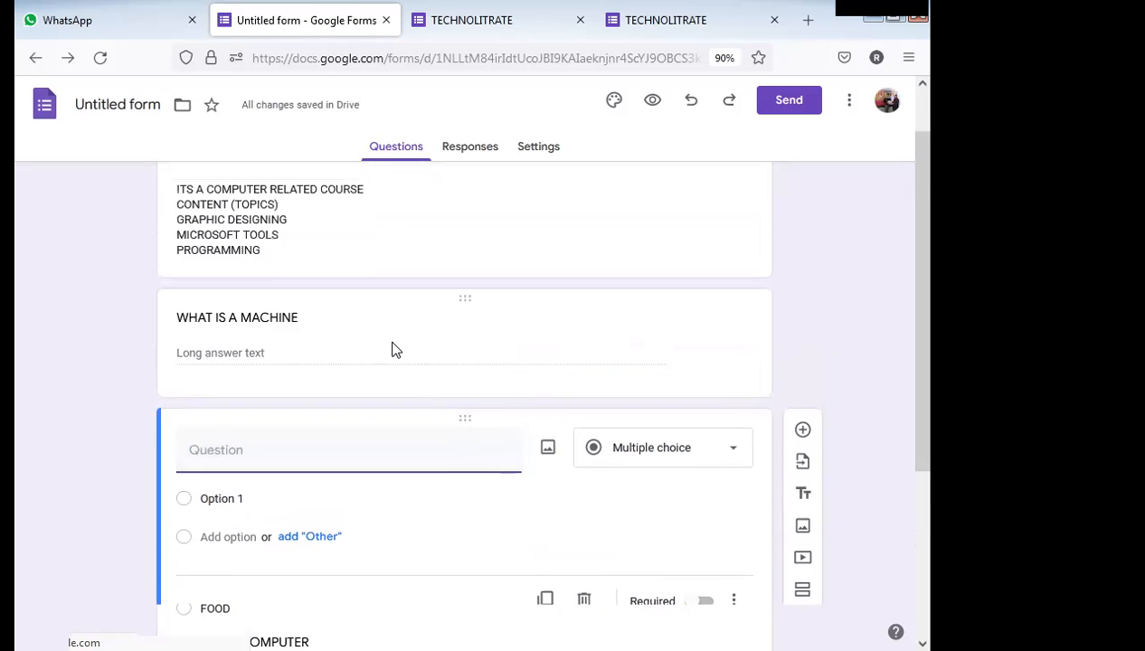
click(407, 327)
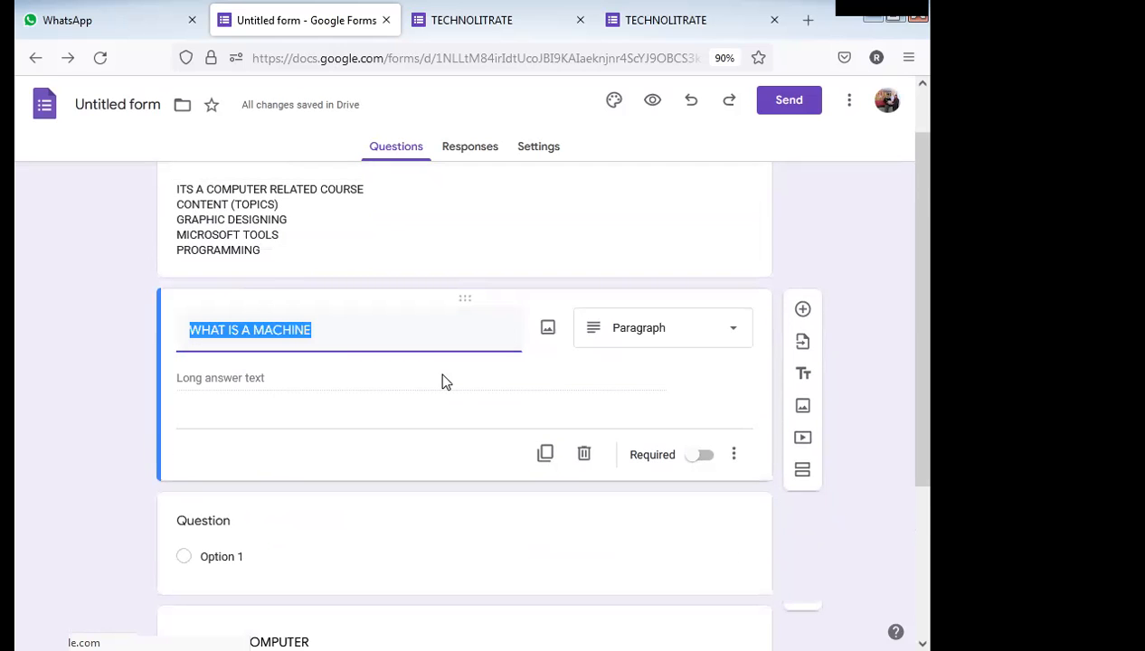
click(547, 369)
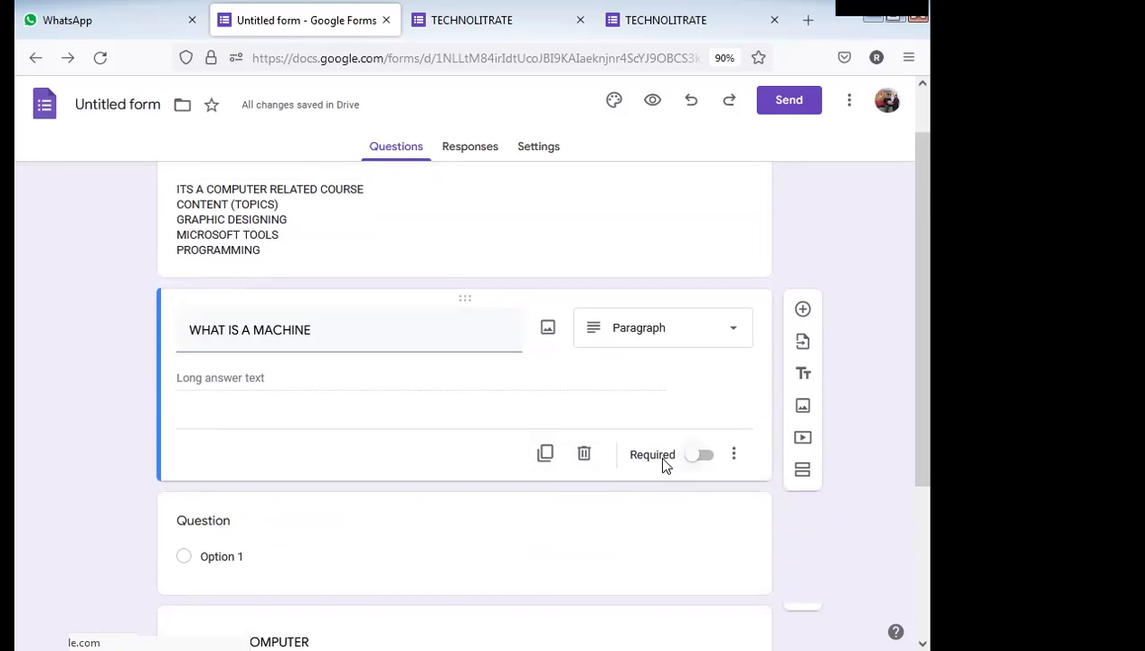
click(702, 461)
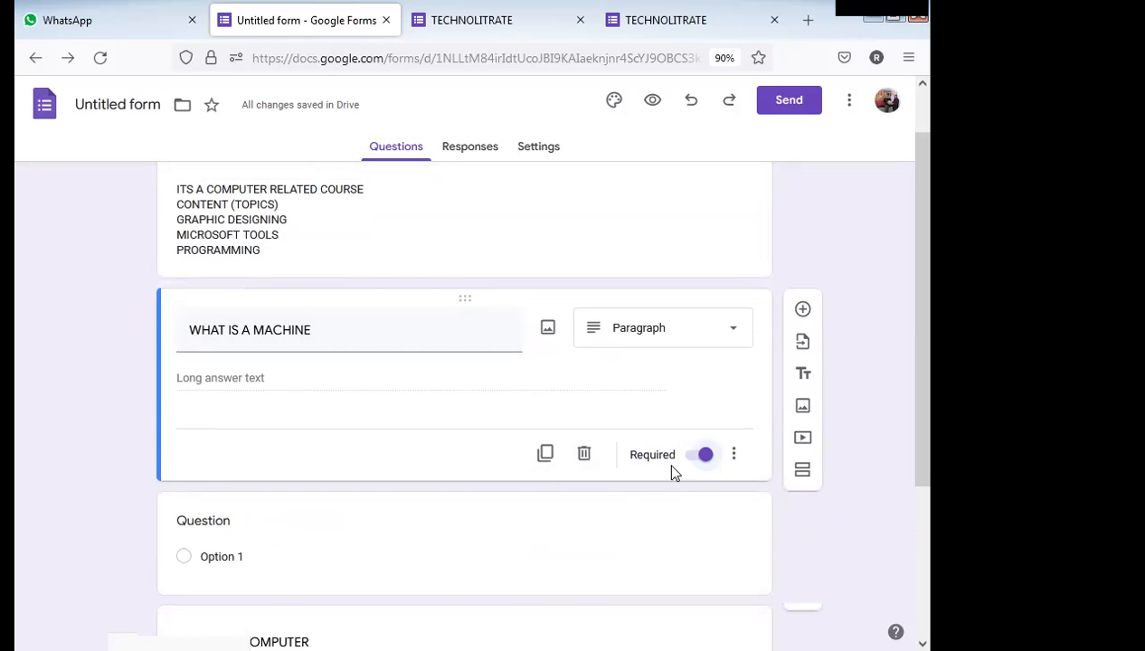
click(734, 456)
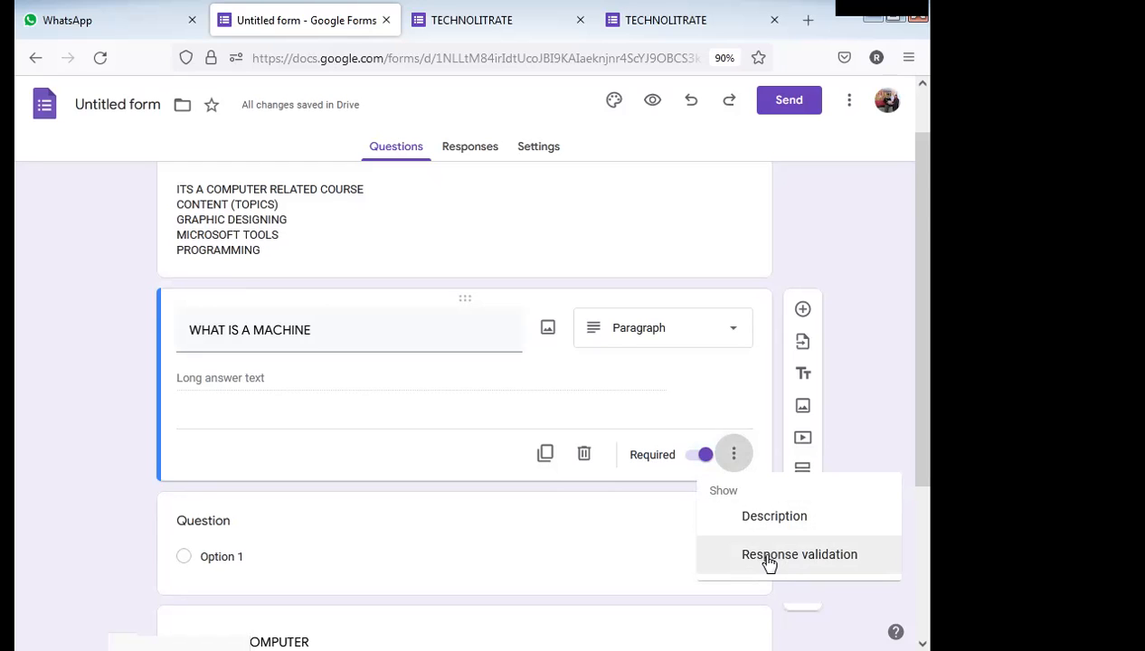
click(632, 495)
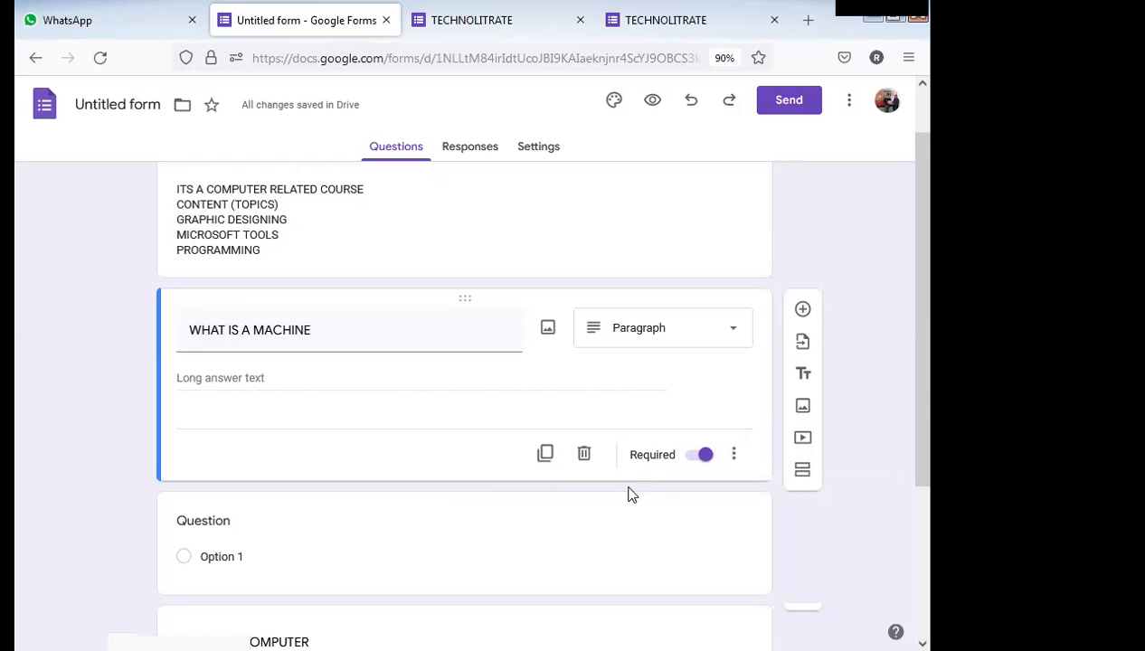
Look through the existing forms available for importing questions, and close the selection without importing any.
scroll(626, 465, up, 1)
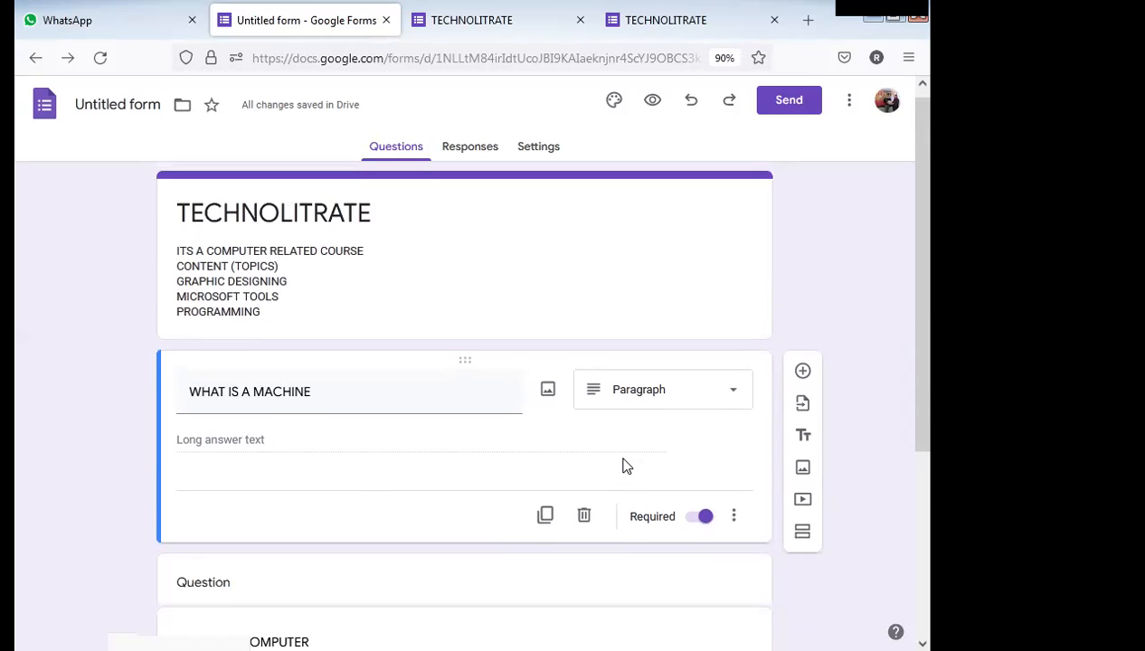
scroll(626, 465, down, 1)
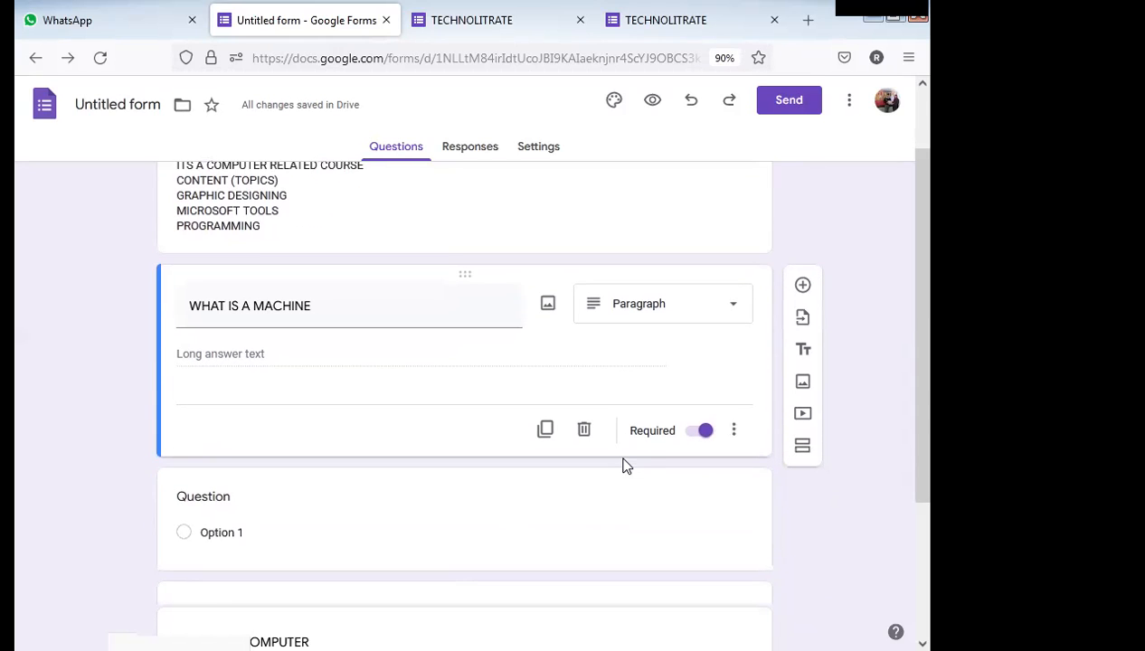
click(808, 323)
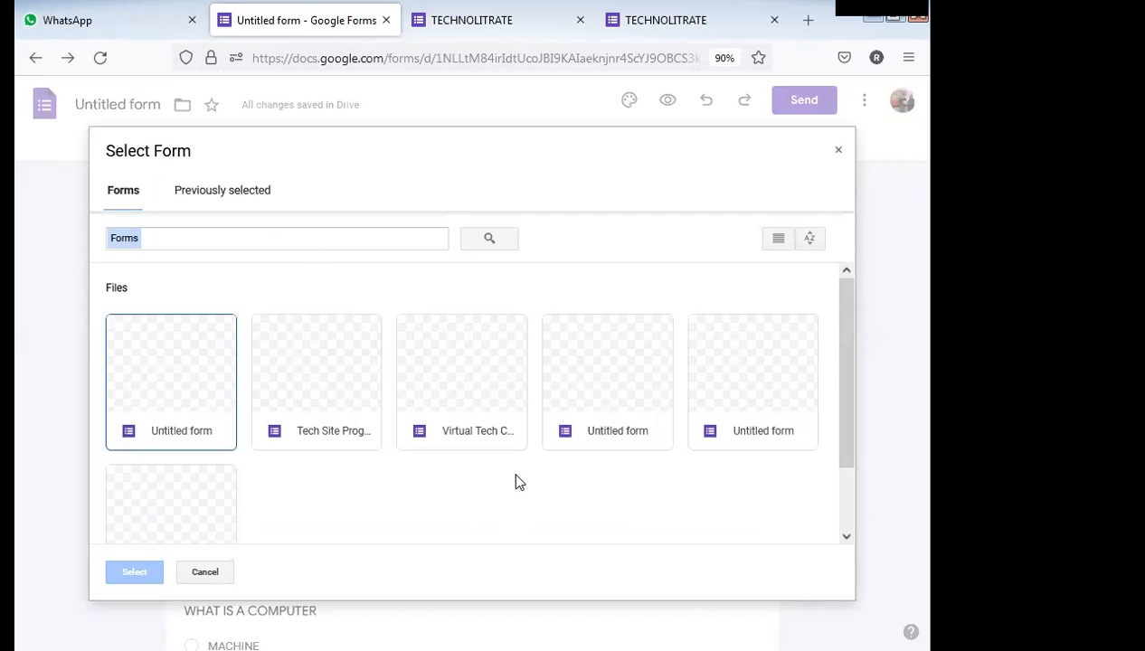
scroll(507, 486, down, 1)
scroll(276, 457, up, 1)
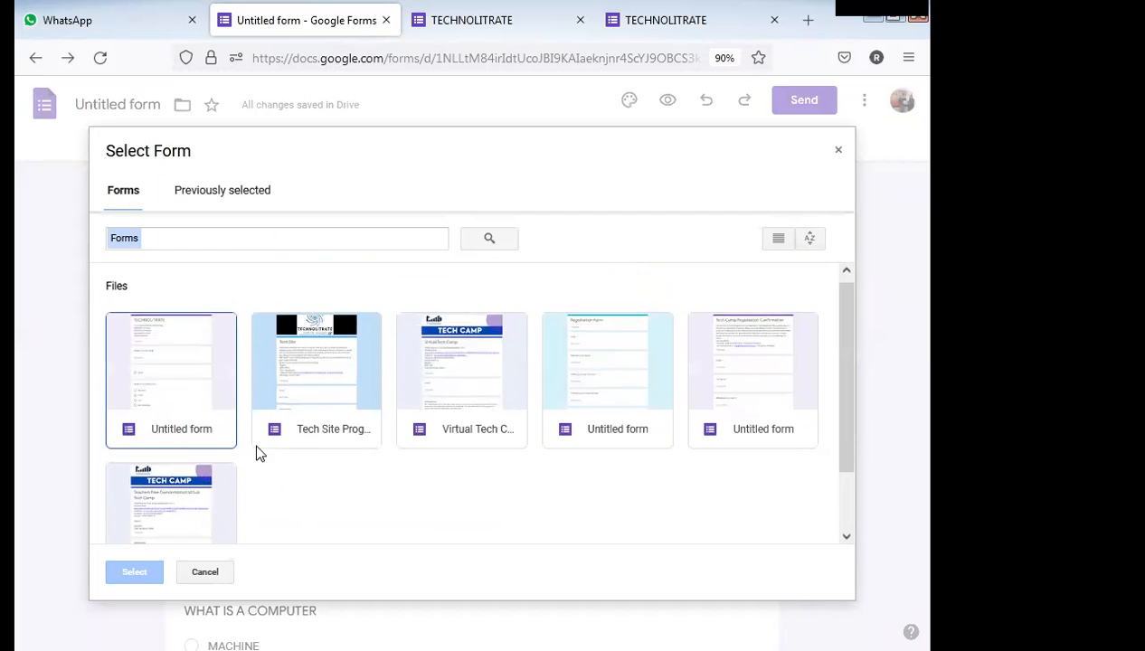
scroll(723, 421, down, 1)
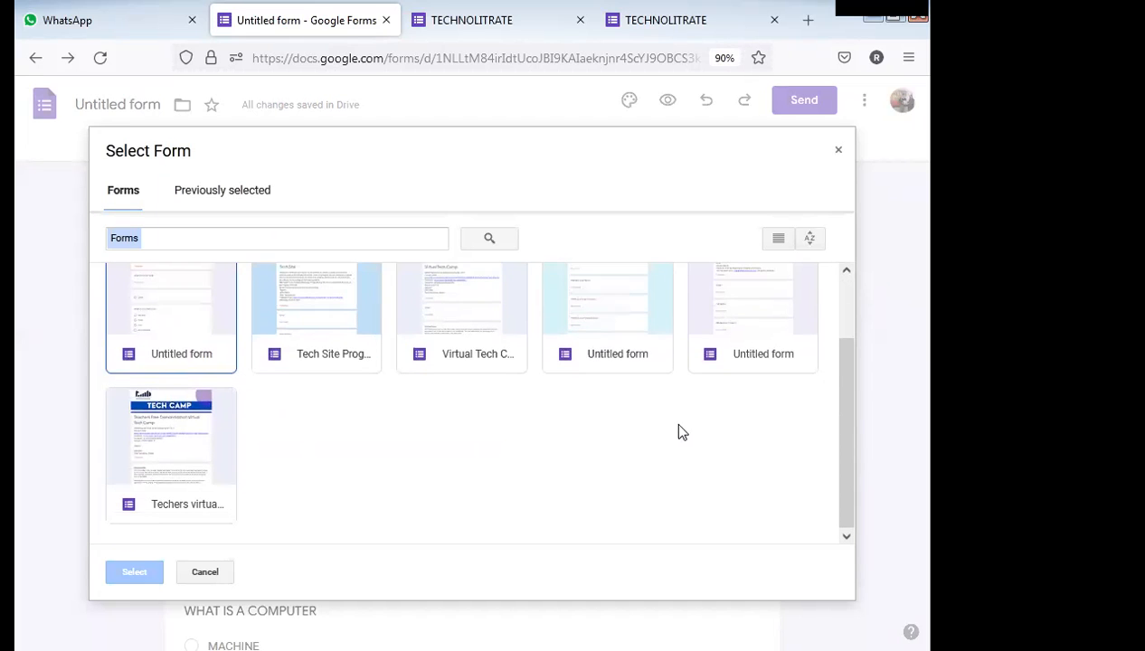
scroll(673, 432, up, 1)
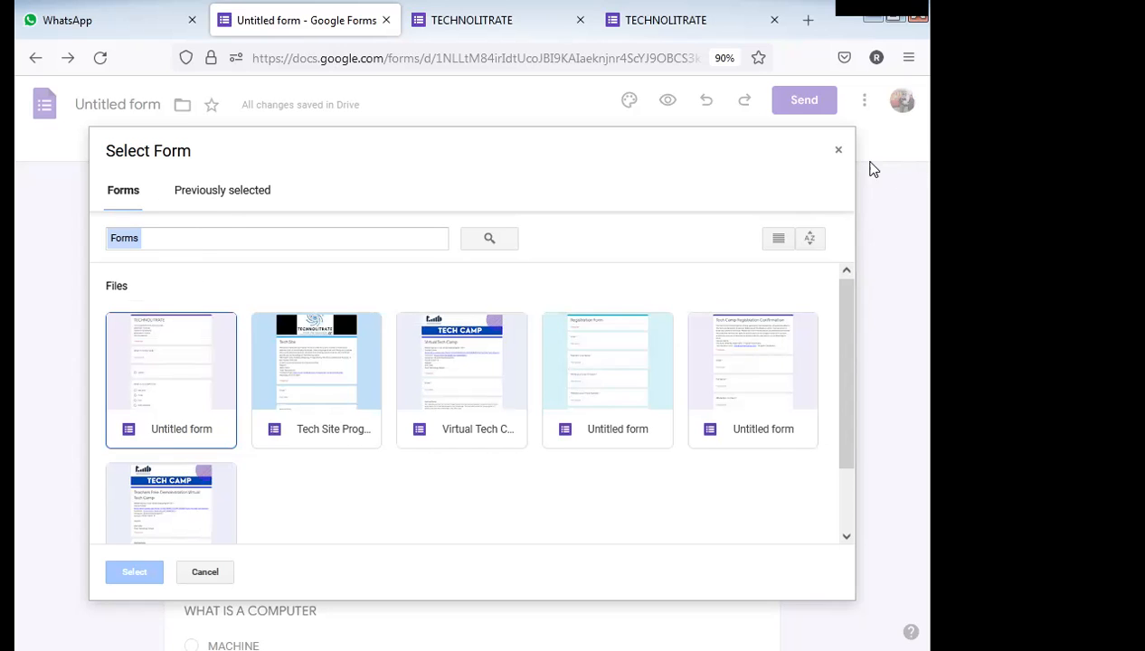
click(839, 151)
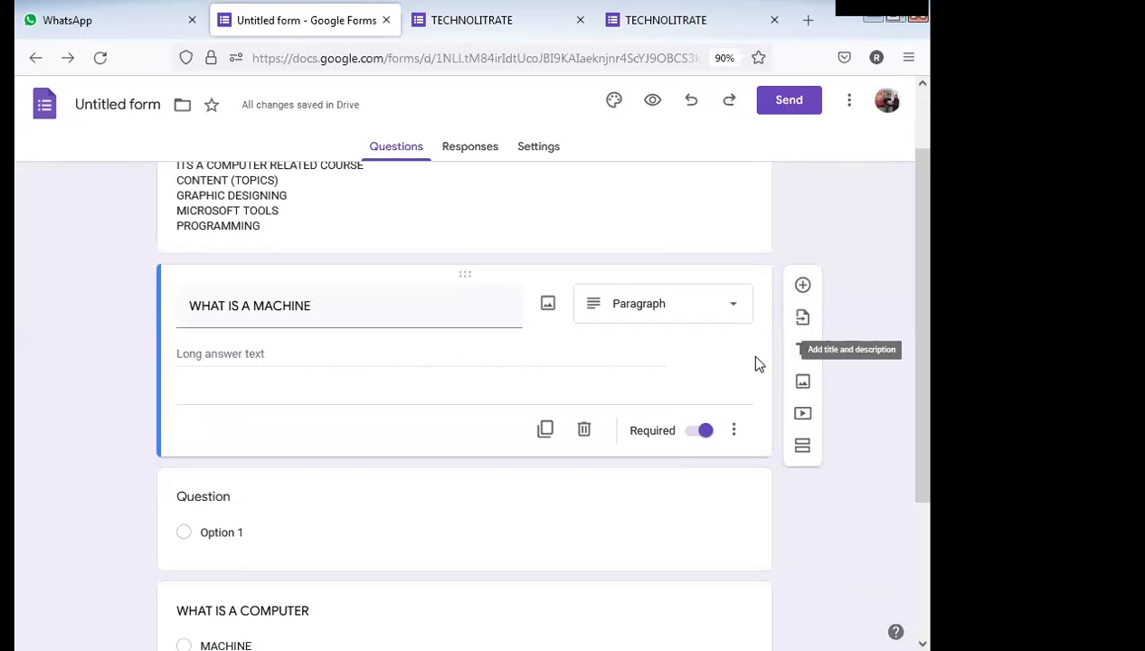
Add a title and description block below the "WHAT IS A MACHINE" question, with the title TECHNOLOGY and the description AI.
click(805, 358)
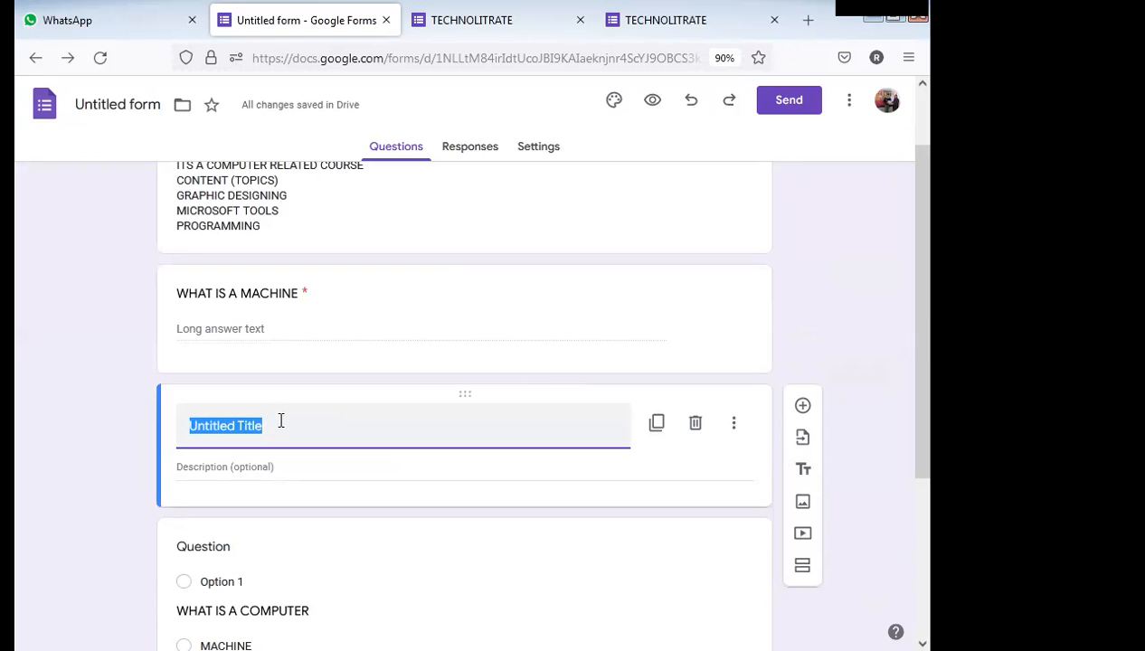
scroll(283, 424, up, 2)
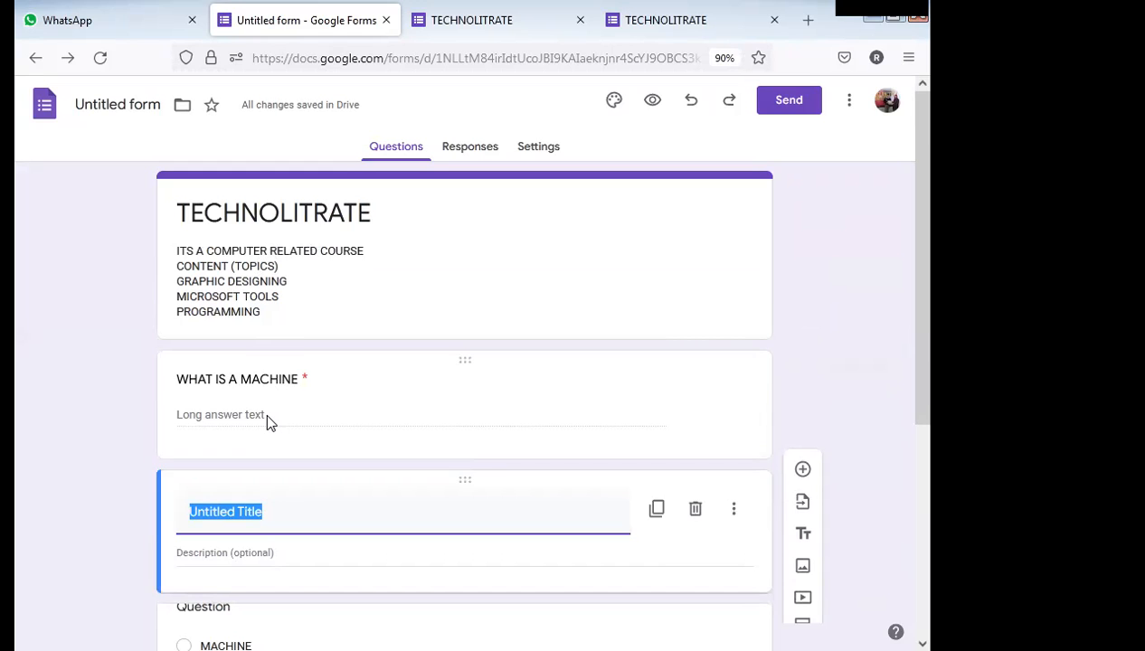
scroll(269, 420, down, 2)
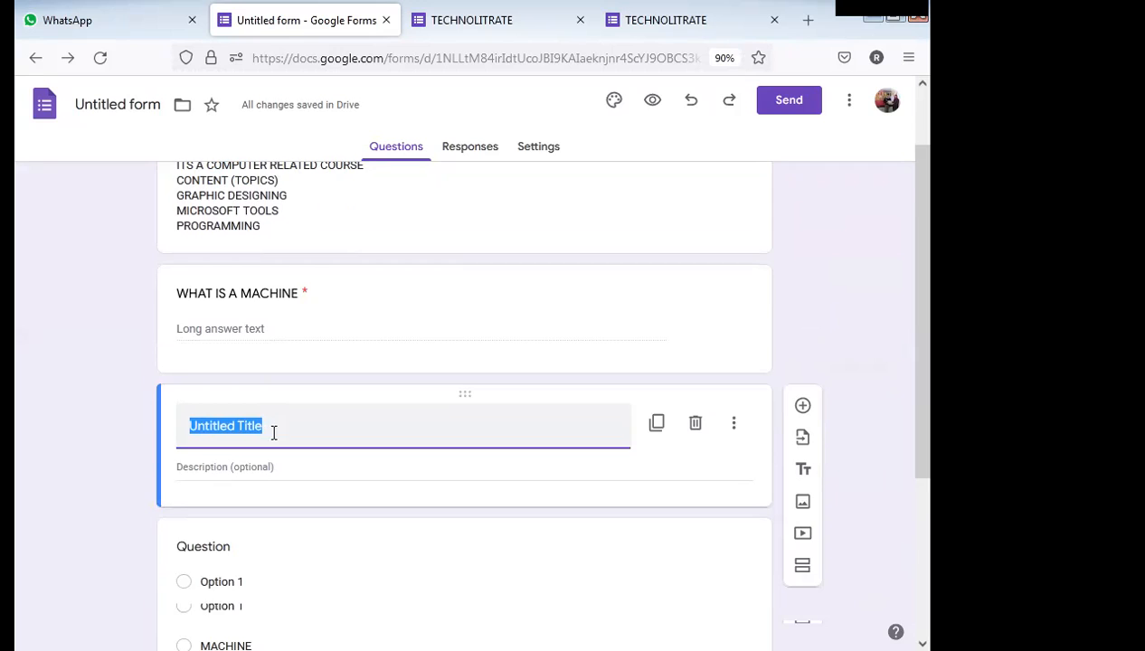
scroll(274, 432, down, 2)
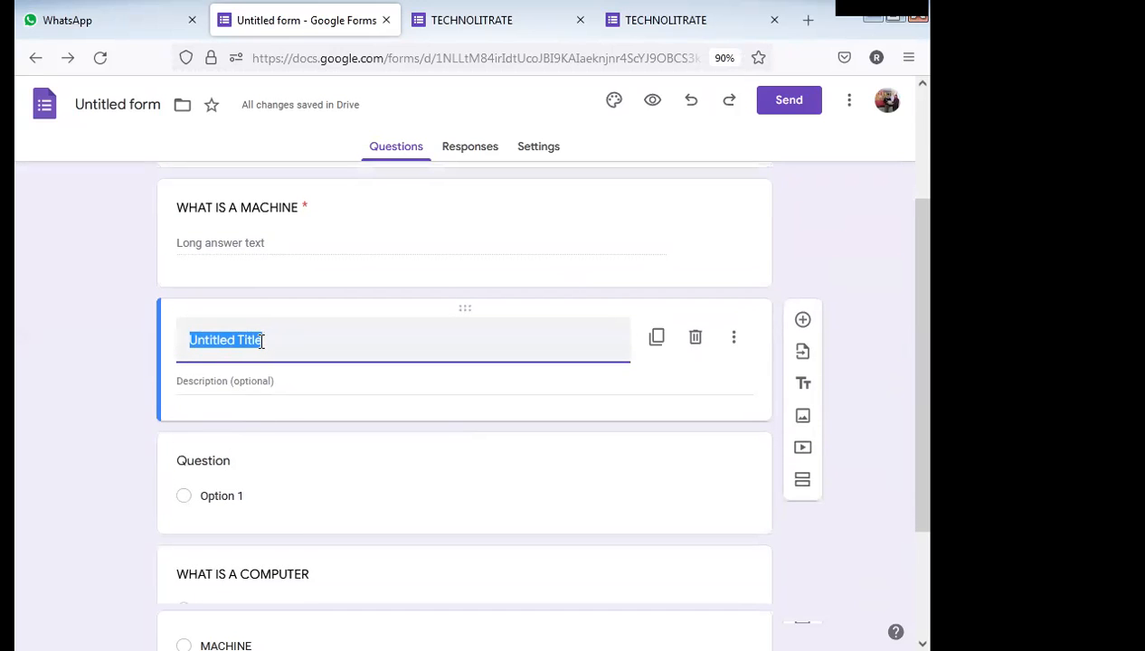
text(TEC)
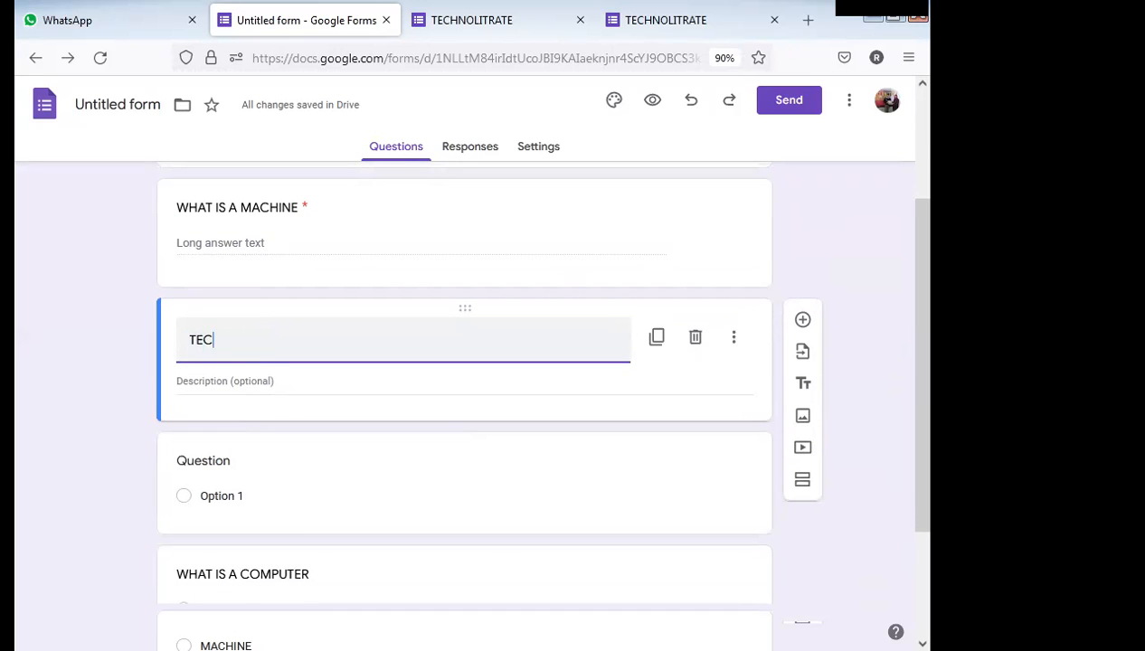
text(HNOLOGY)
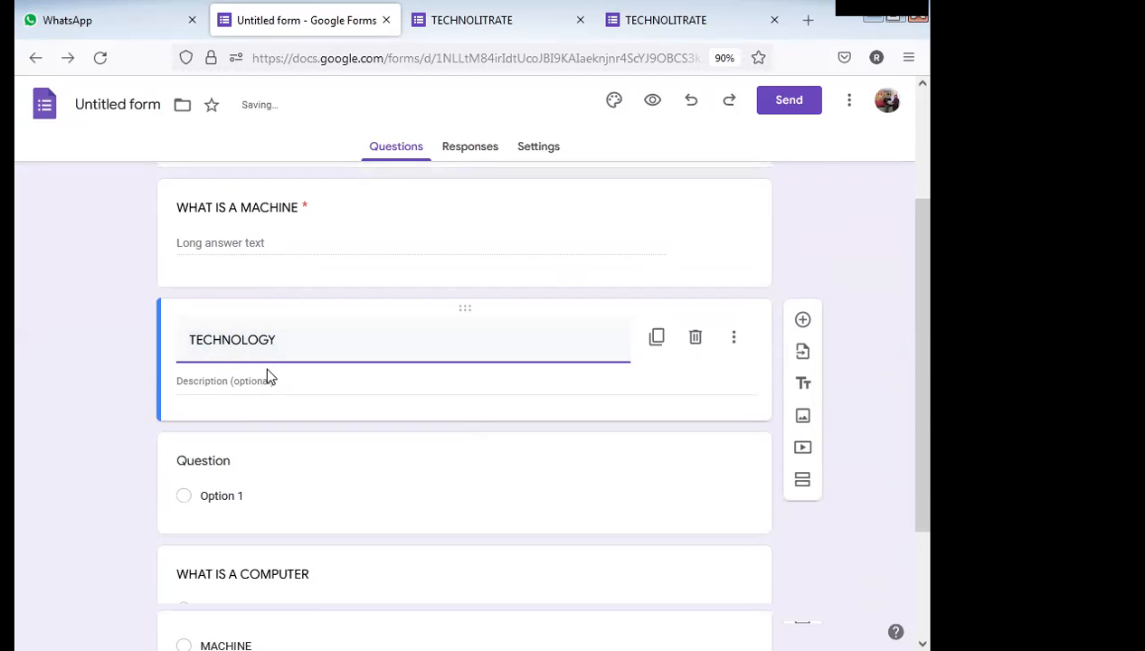
click(268, 384)
text(AI)
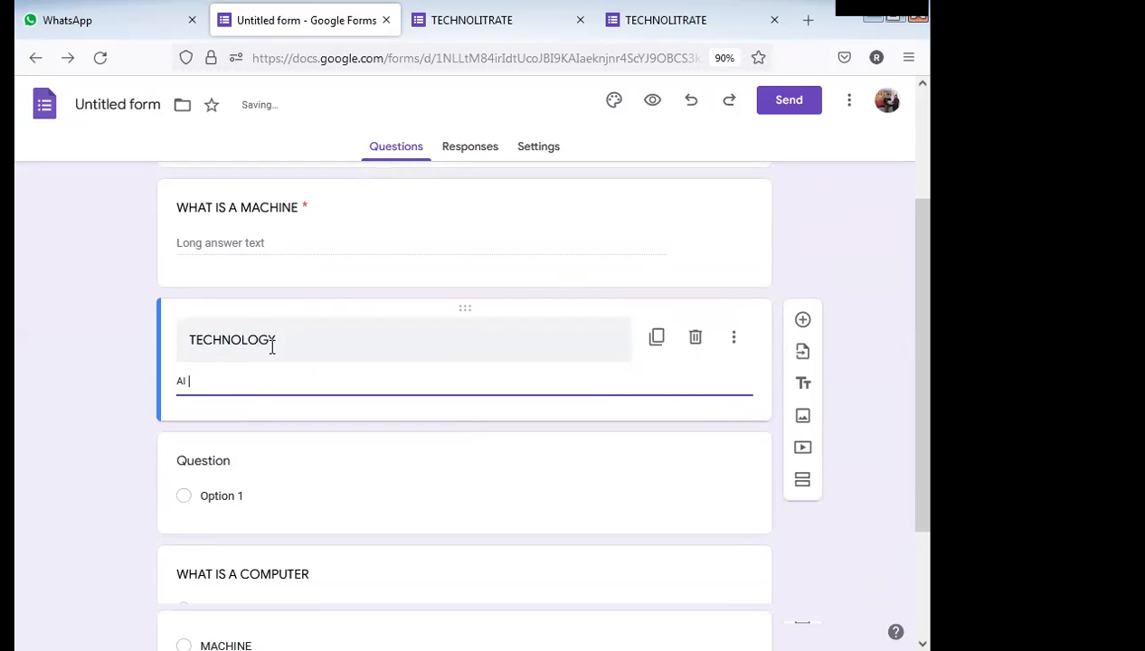
scroll(272, 366, up, 1)
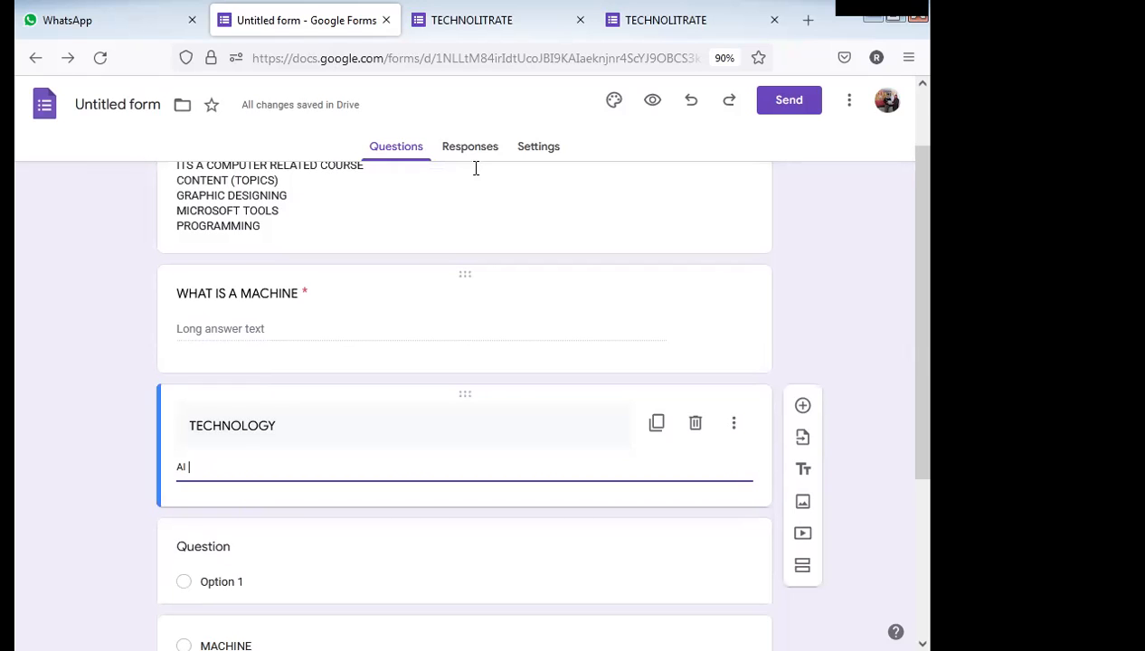
click(505, 125)
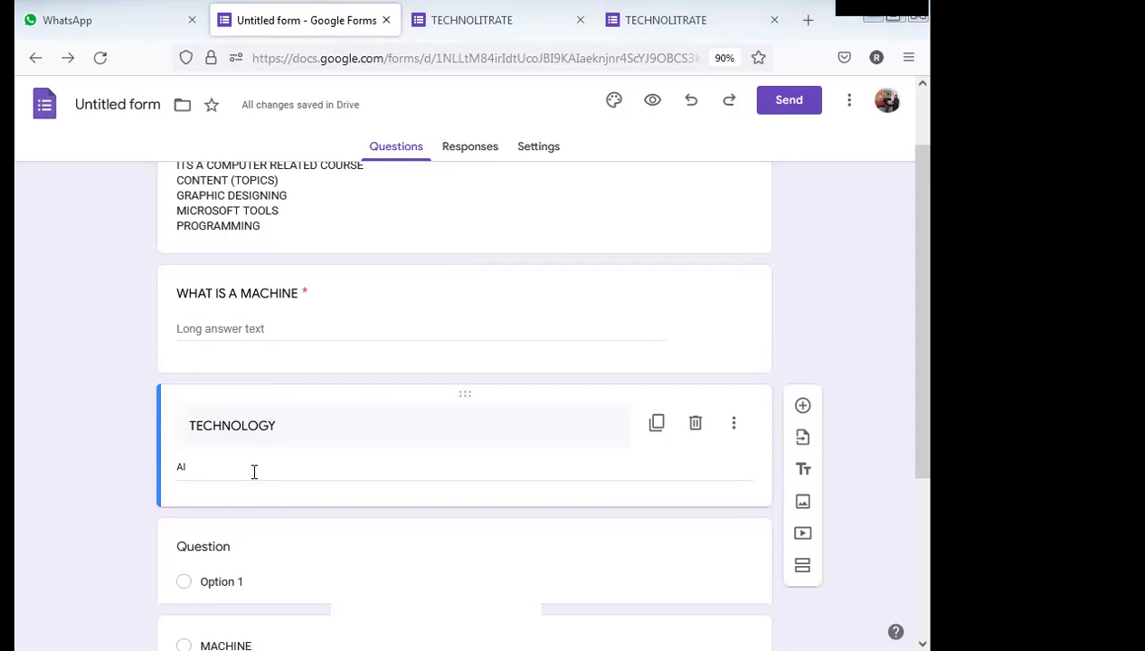
Insert the TECHNOLITRATE logo image from the computer below the TECHNOLOGY block.
scroll(422, 450, up, 2)
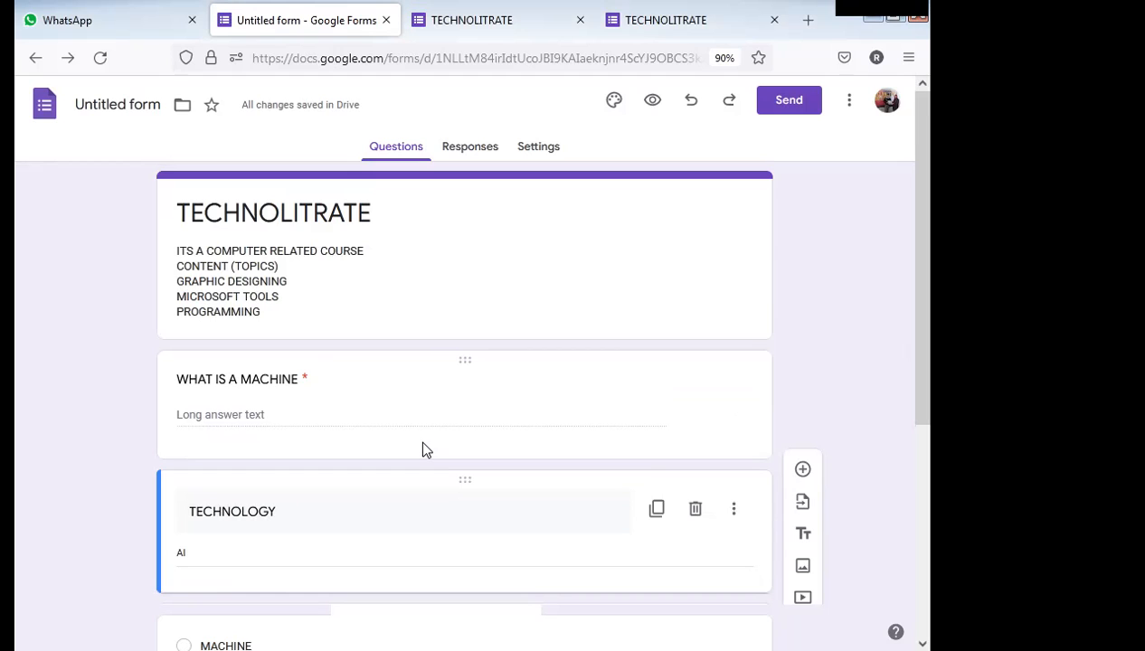
scroll(426, 448, down, 1)
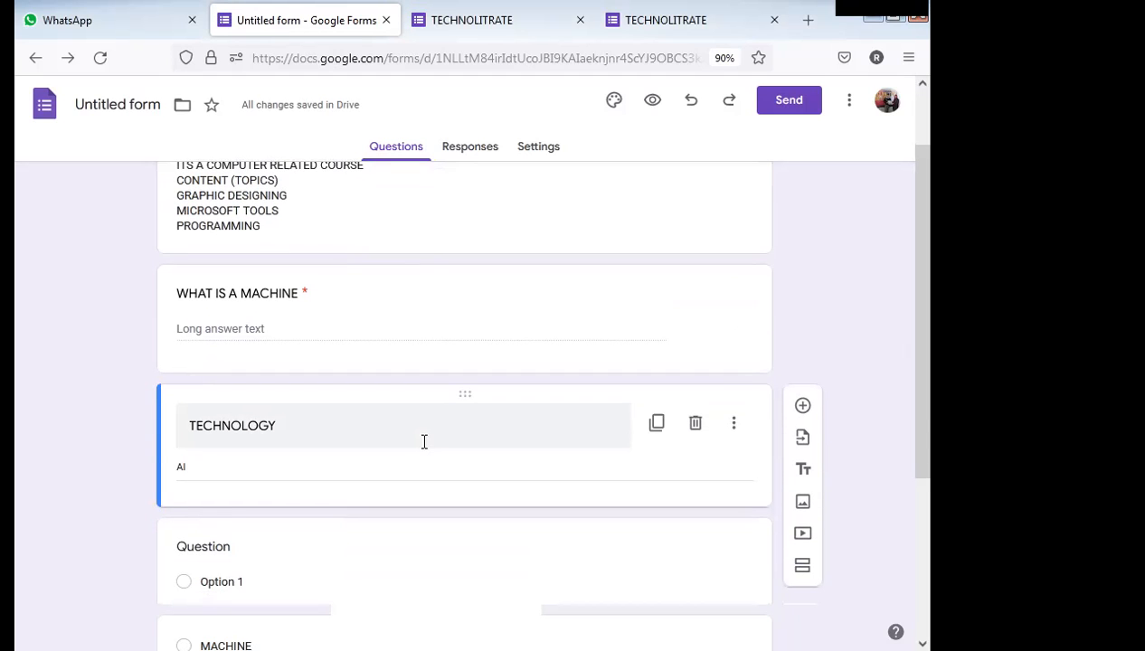
scroll(424, 442, up, 2)
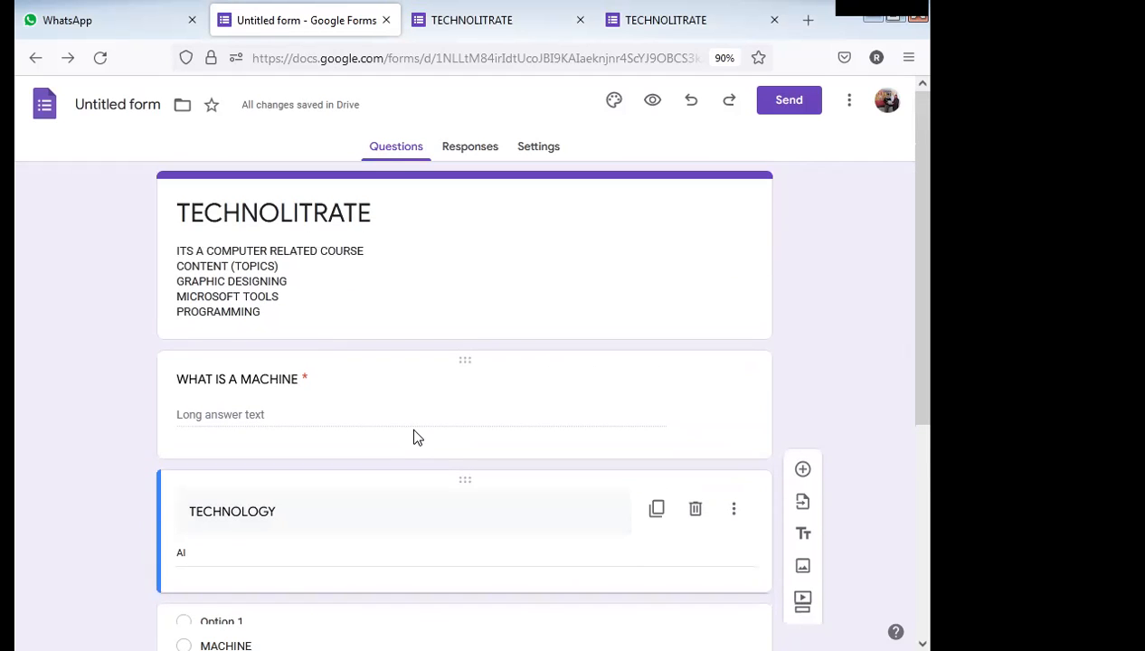
scroll(422, 429, down, 1)
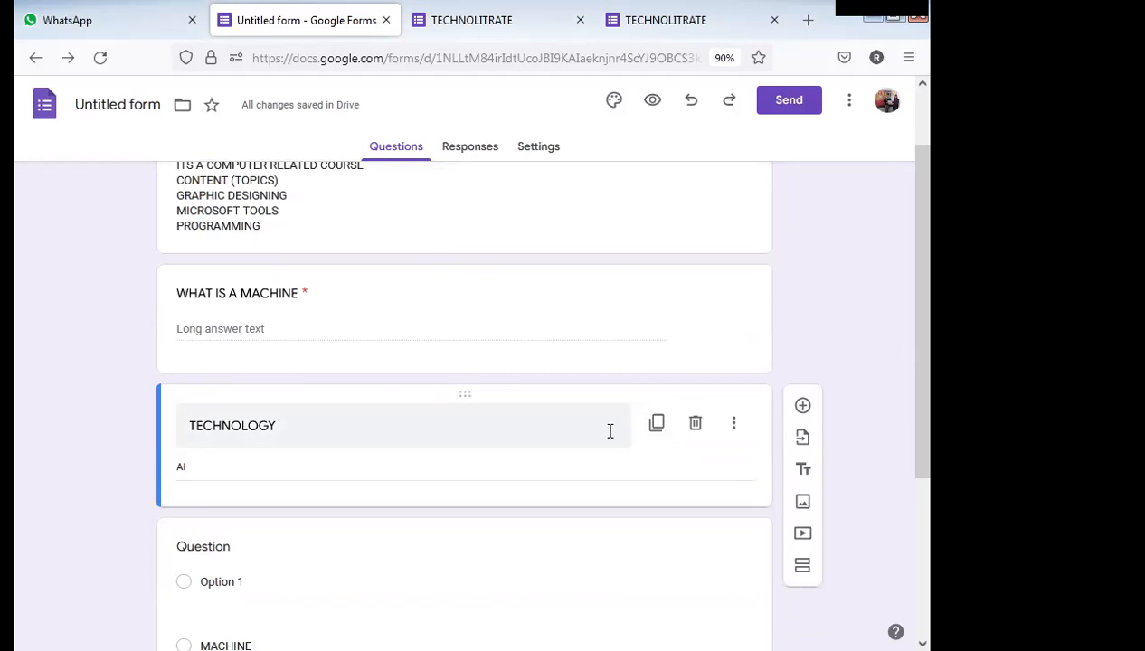
scroll(608, 430, down, 1)
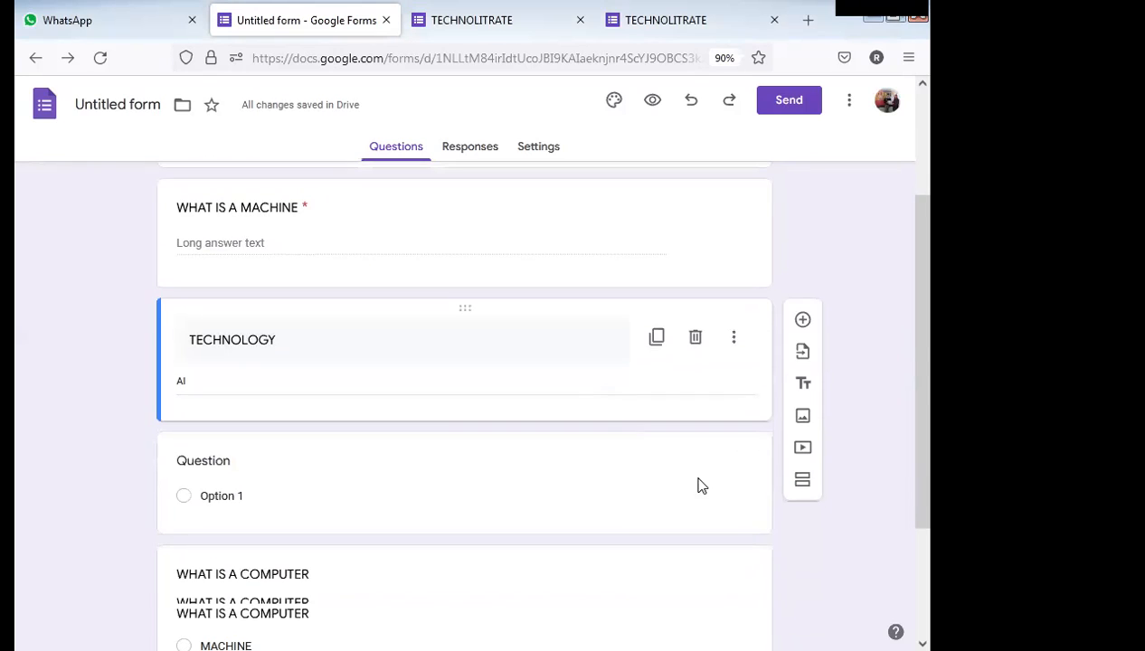
click(804, 421)
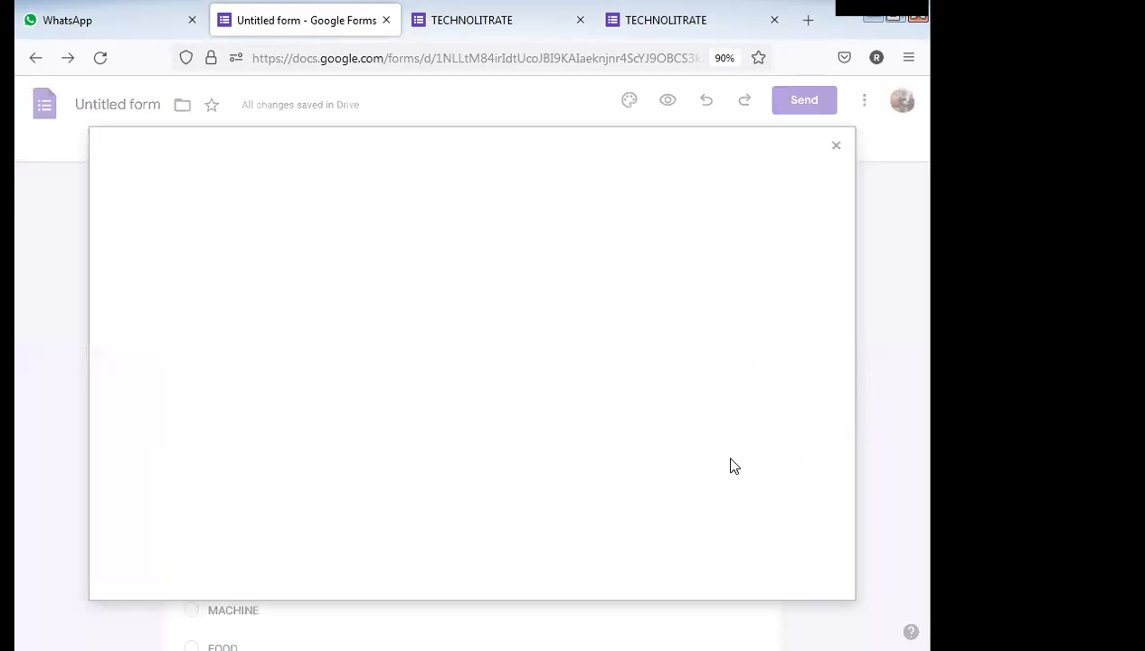
click(466, 464)
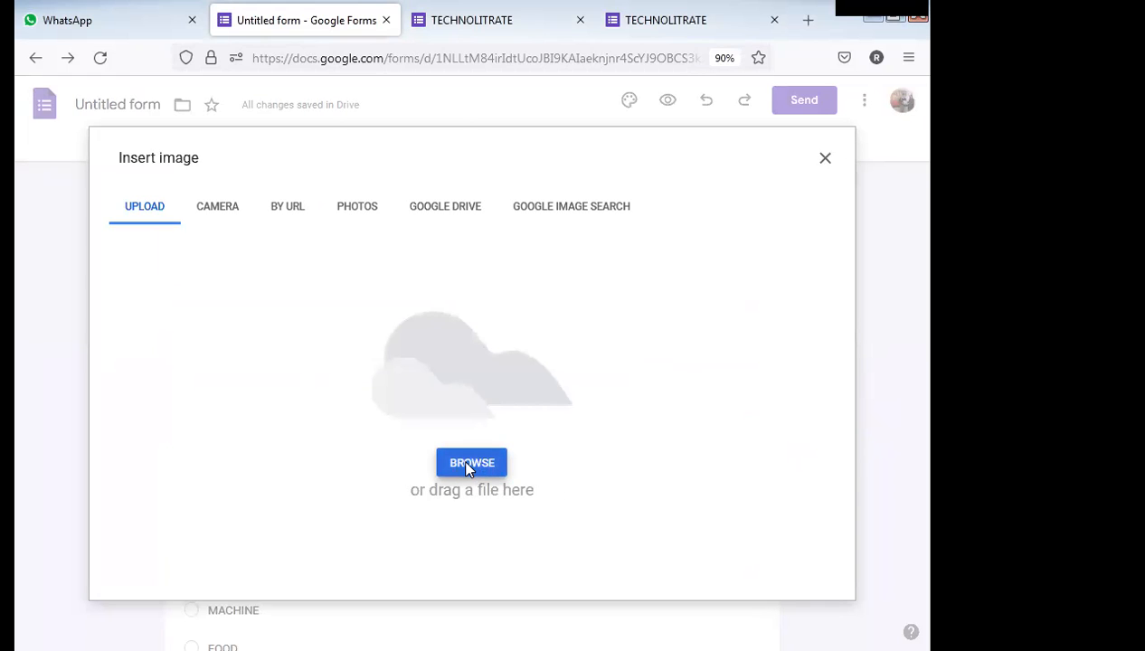
click(231, 286)
click(423, 423)
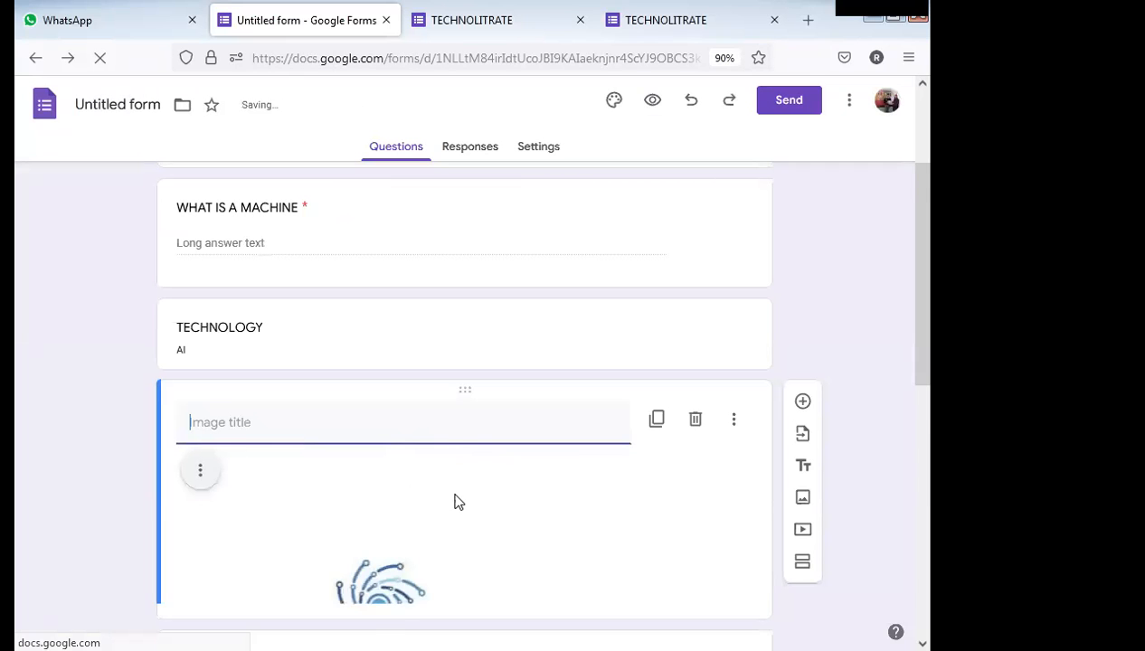
Title the inserted logo image "LOGO OF TECHNOLITRTAE".
scroll(452, 503, down, 1)
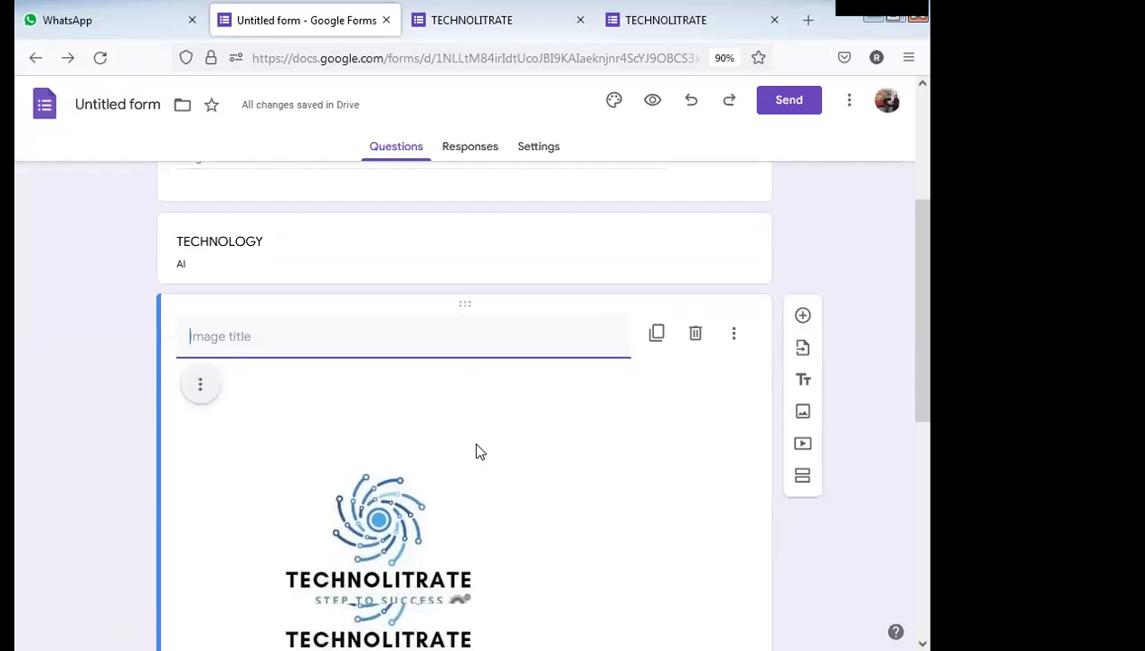
scroll(476, 448, down, 2)
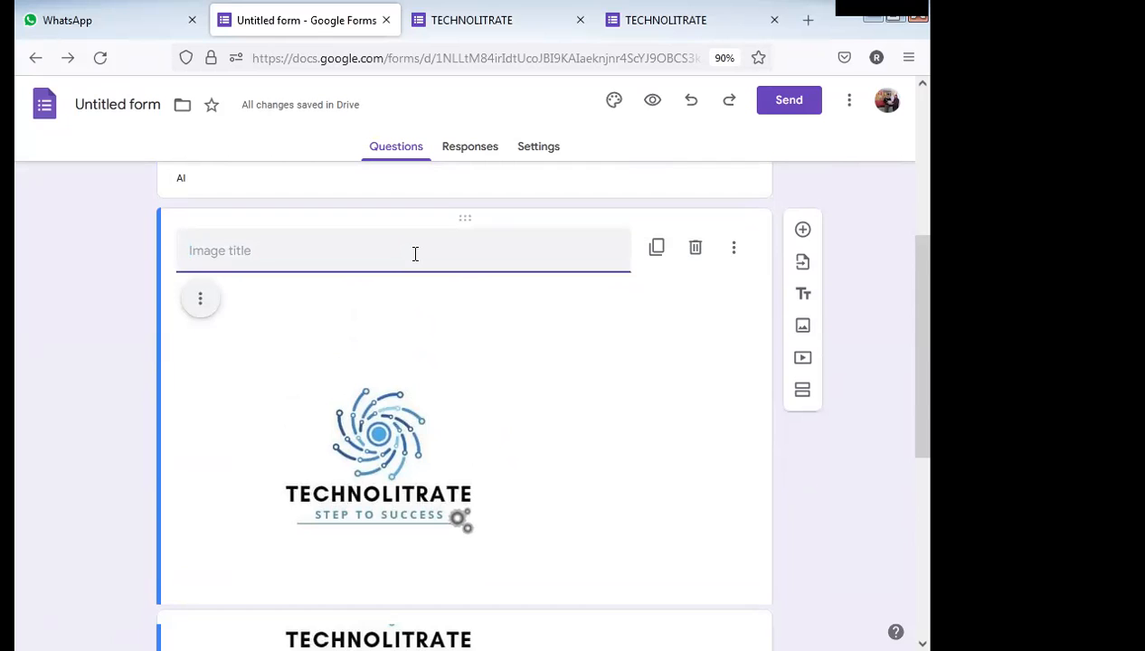
text(LOGO OF TECHN)
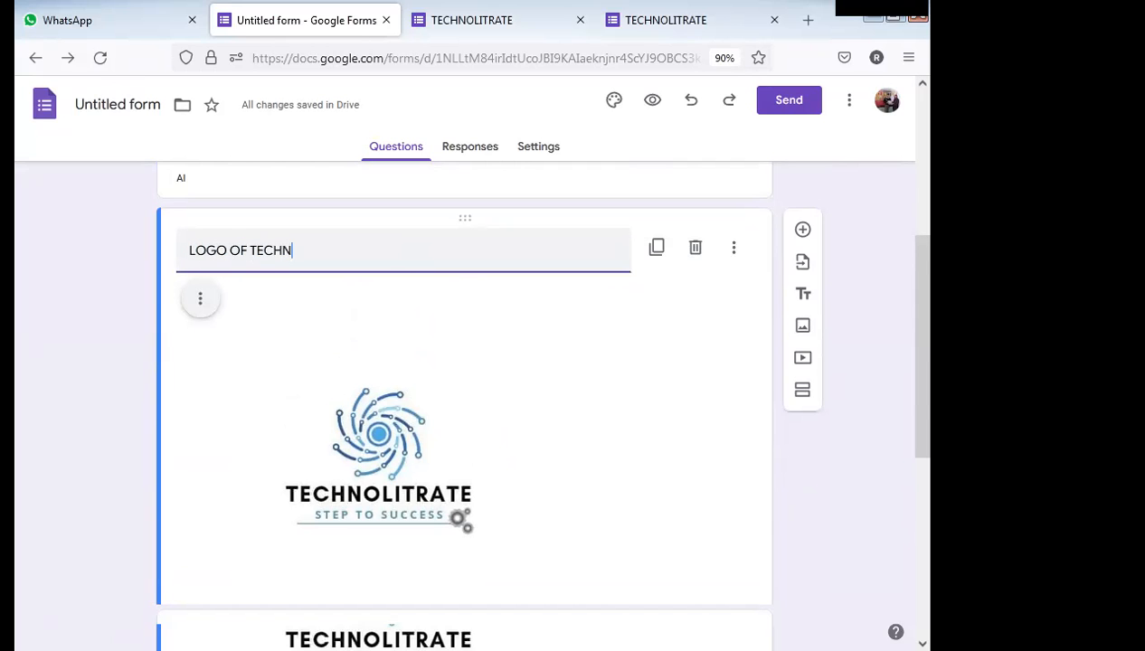
text(OLITRTAE)
scroll(371, 281, down, 1)
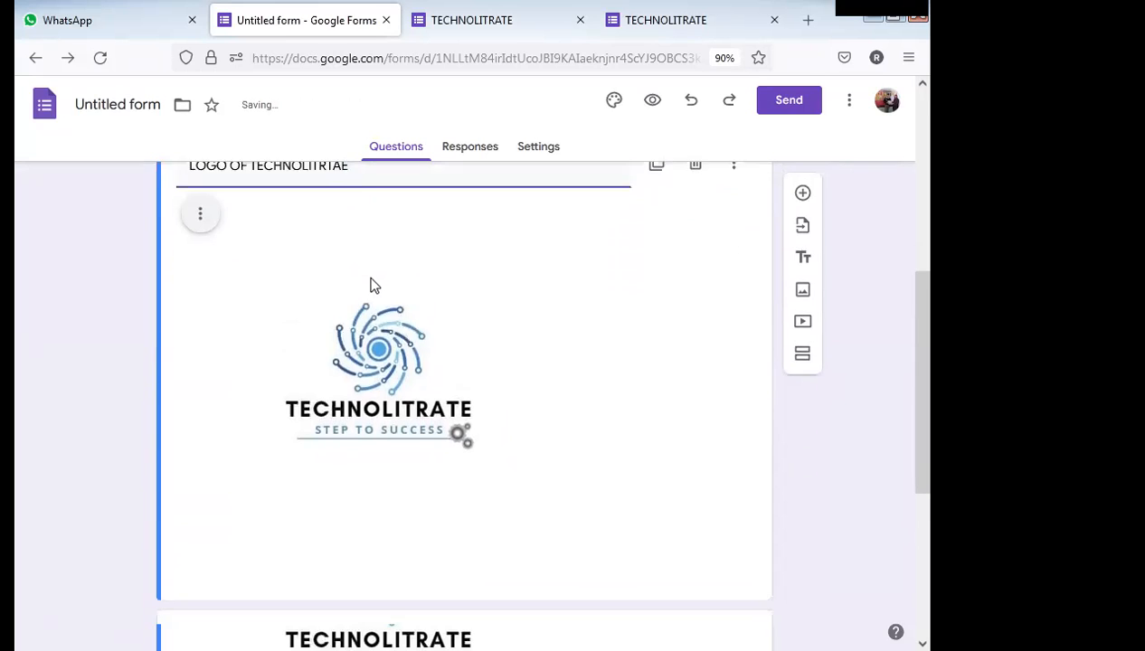
Enter "WHAT IS THE TYPE OF THIS IMAGE" as the text of the untitled multiple-choice question below the logo image.
scroll(246, 256, up, 1)
scroll(263, 264, down, 4)
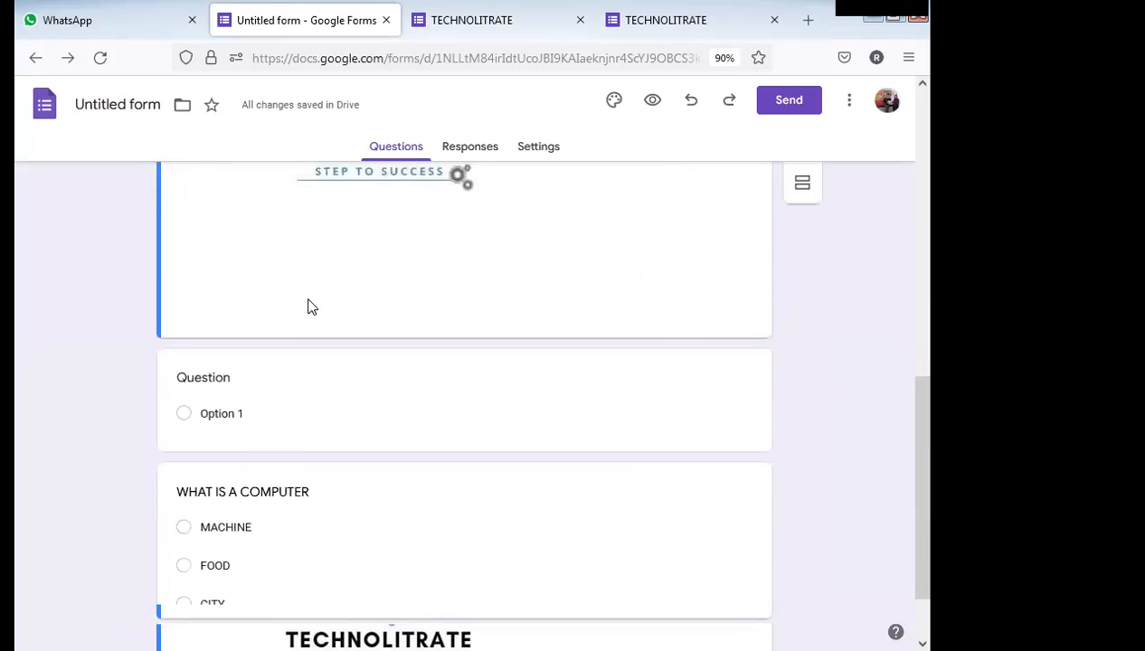
scroll(274, 414, up, 2)
scroll(274, 416, down, 2)
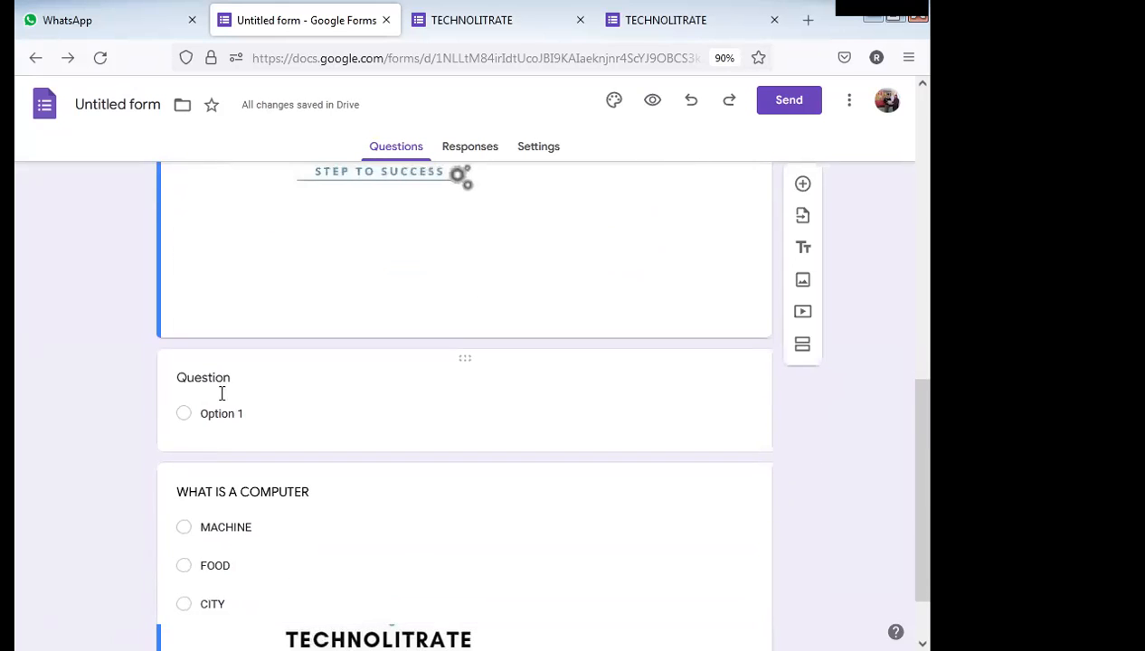
scroll(230, 421, up, 2)
scroll(228, 444, down, 1)
click(226, 452)
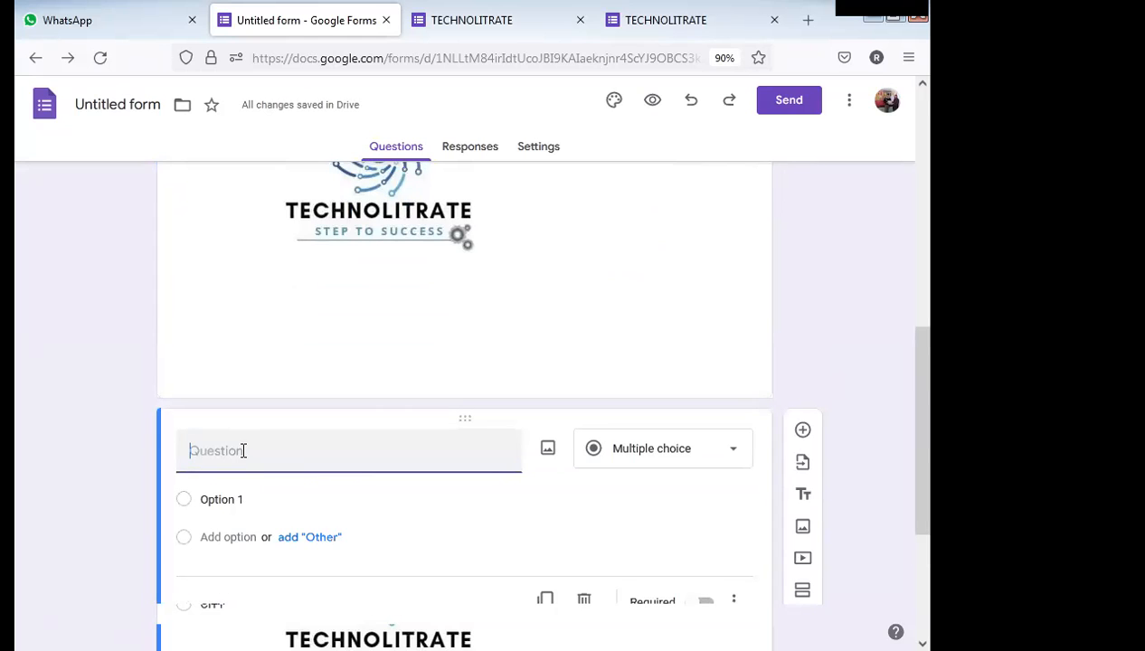
text(WHAT)
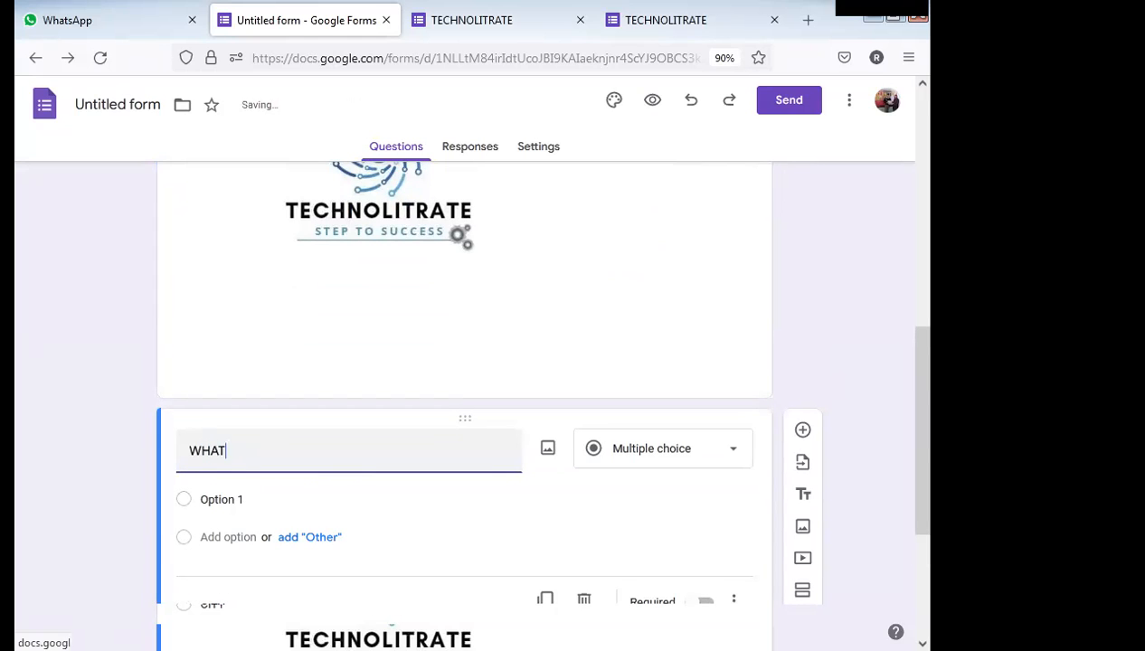
text( IS TH)
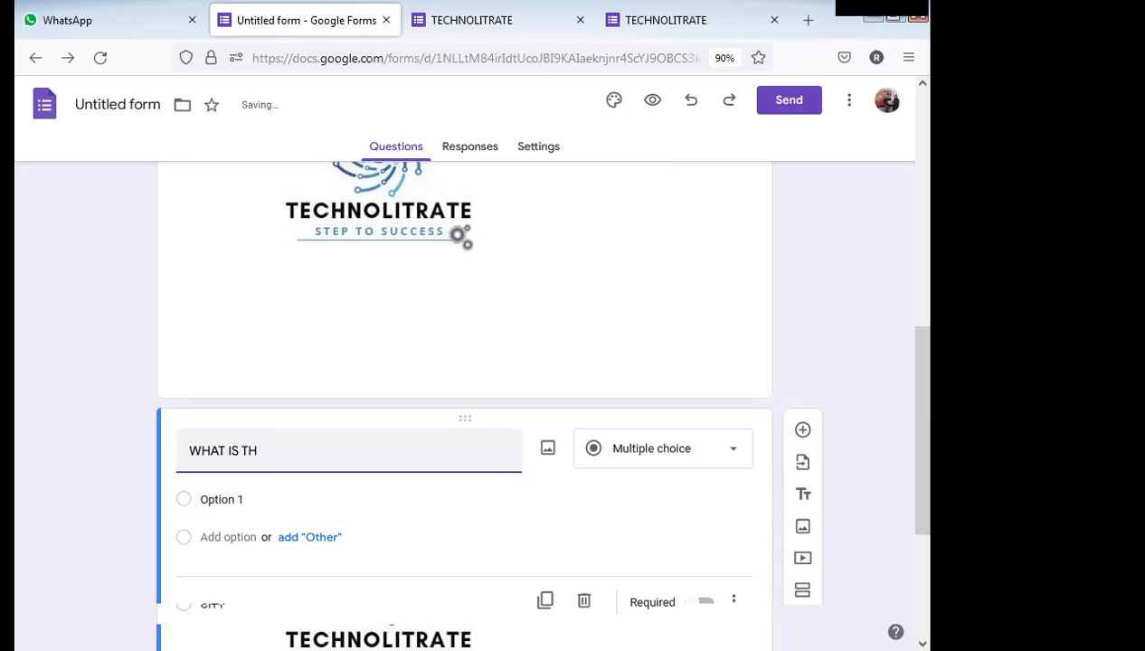
text(E THE TYPE OF THIS)
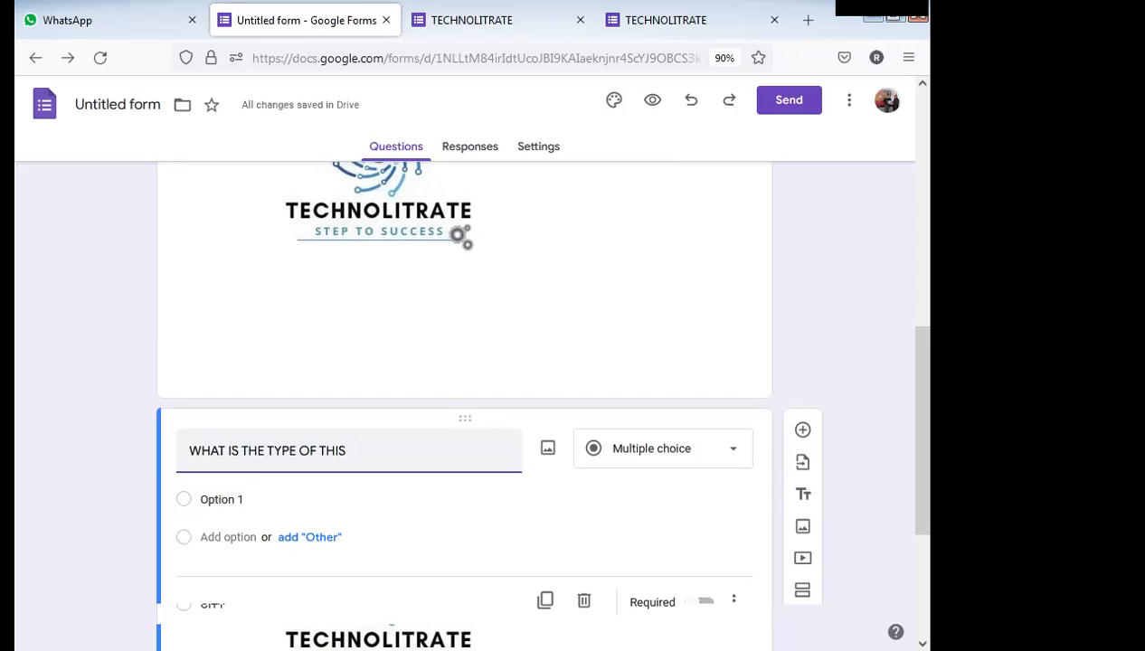
text( IMAGE)
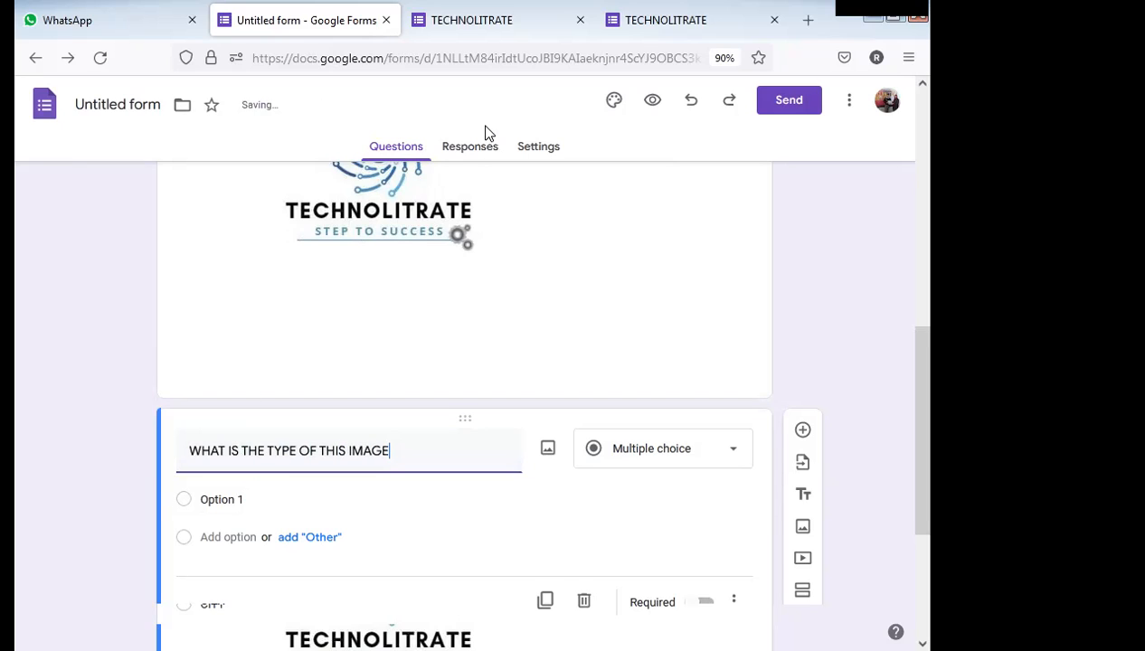
click(403, 371)
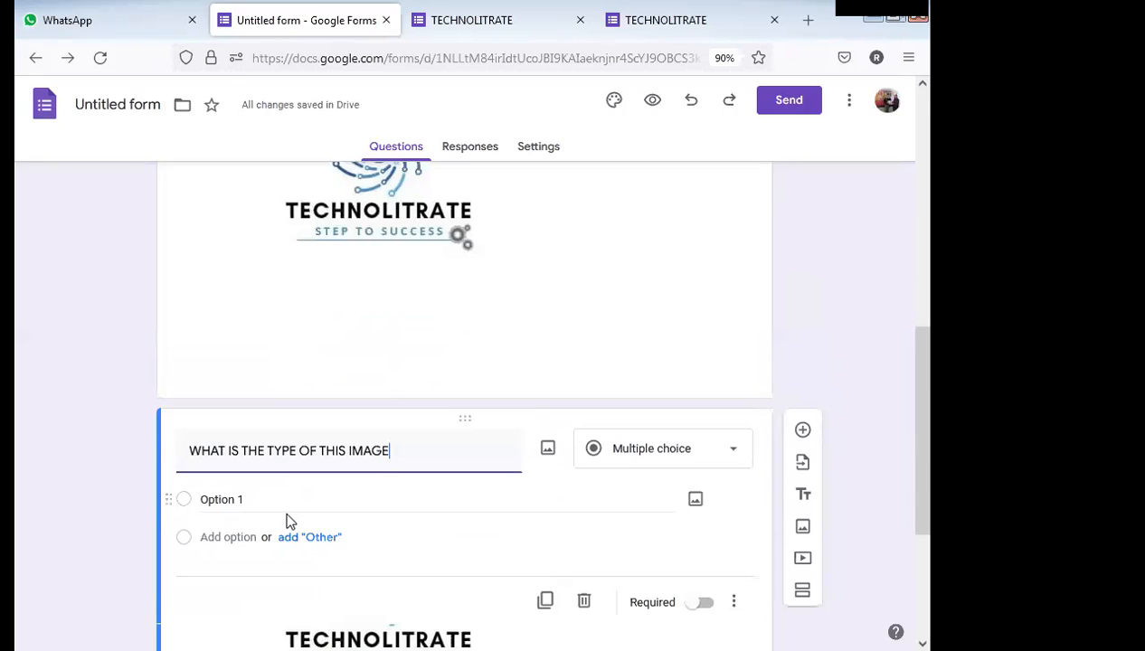
Check the answer types available for the image question without changing its multiple-choice type.
scroll(273, 479, down, 1)
click(662, 367)
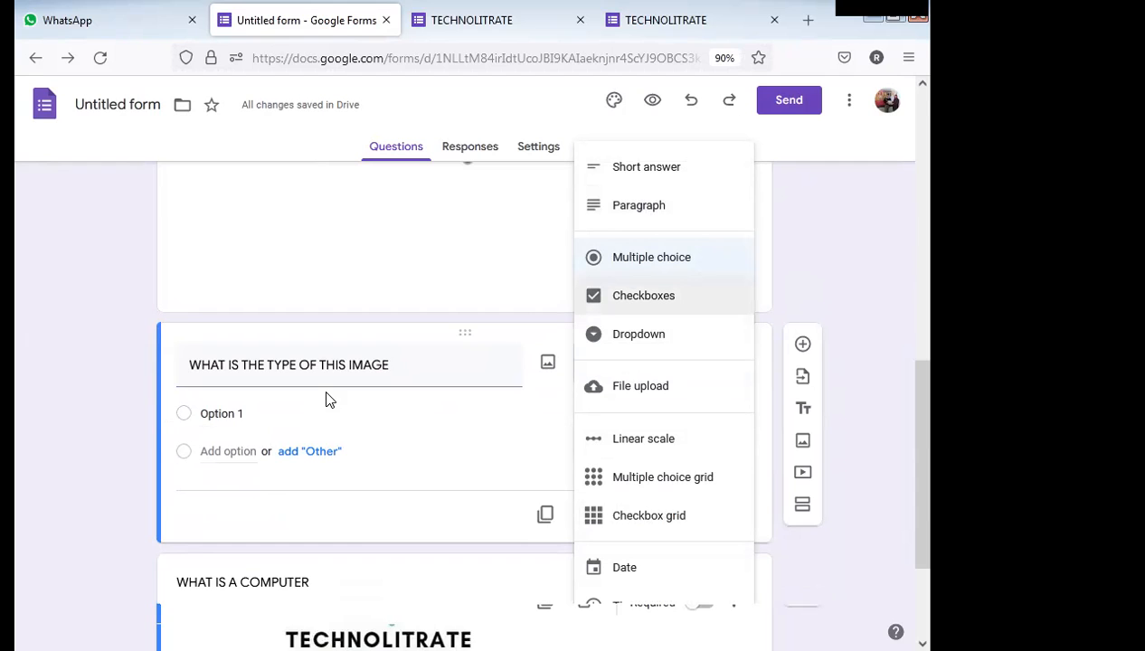
click(405, 488)
Review the form's contents from the TECHNOLITRATE header through to the "WHAT IS A COMPUTER" question.
scroll(409, 507, up, 5)
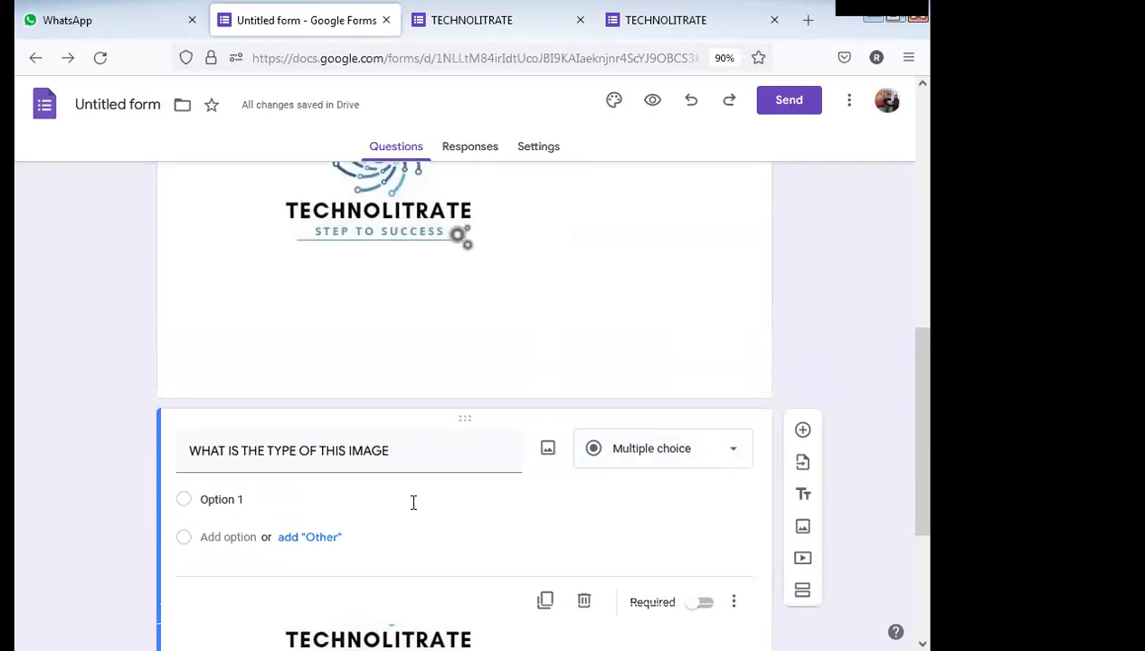
scroll(408, 509, up, 4)
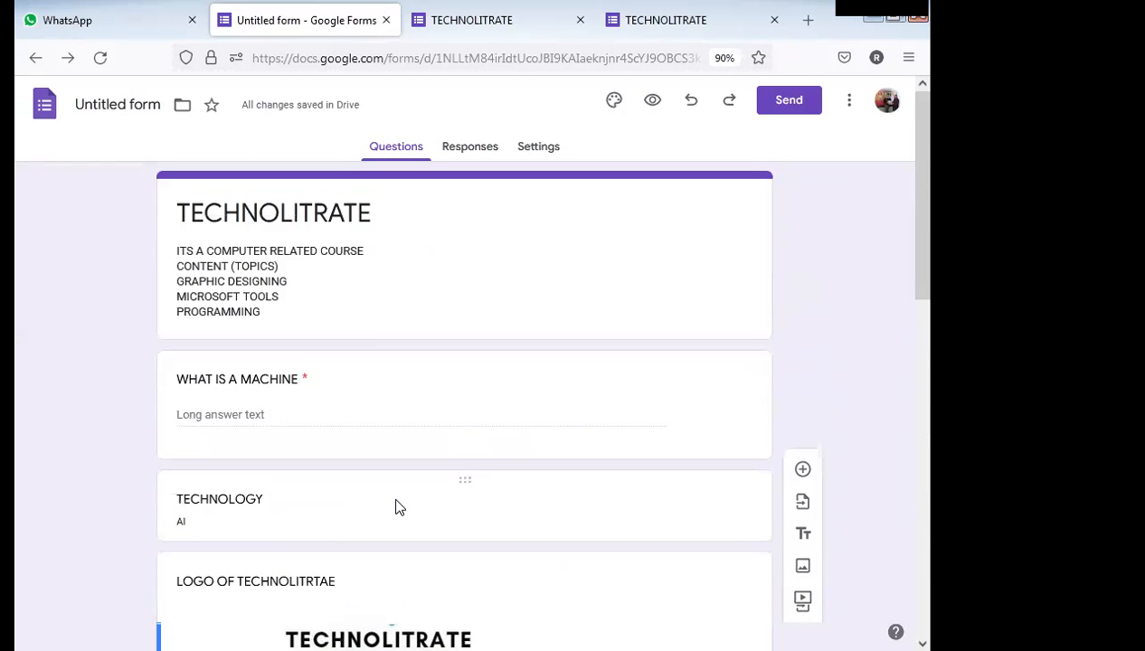
scroll(393, 497, down, 3)
scroll(392, 491, up, 1)
scroll(392, 499, up, 2)
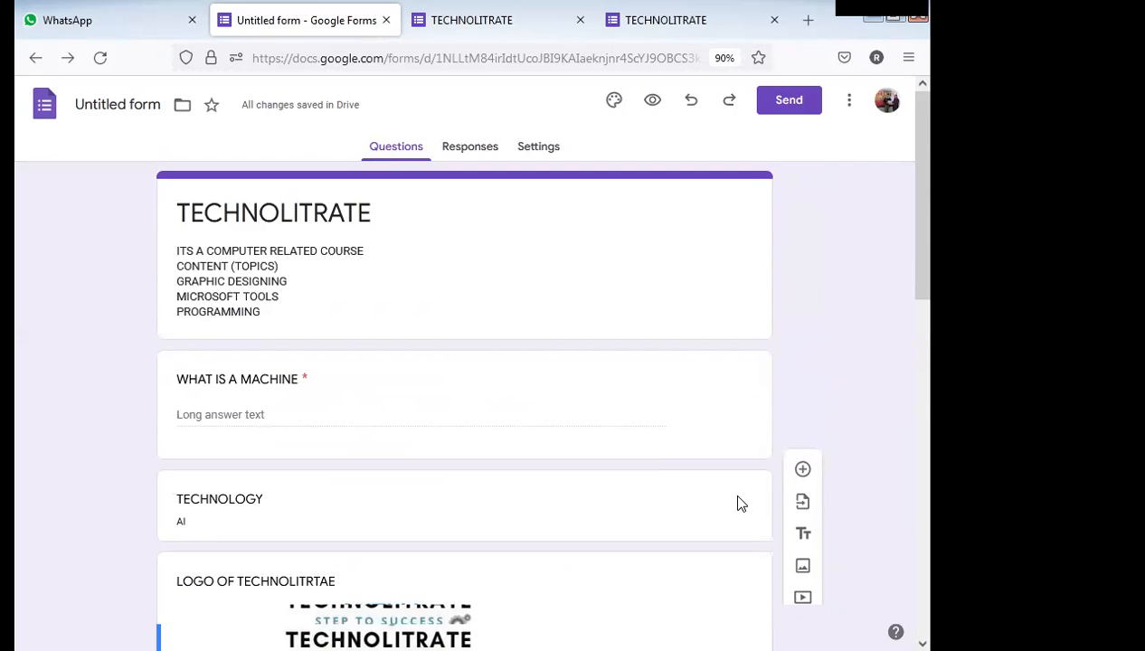
scroll(729, 502, down, 2)
scroll(774, 501, down, 8)
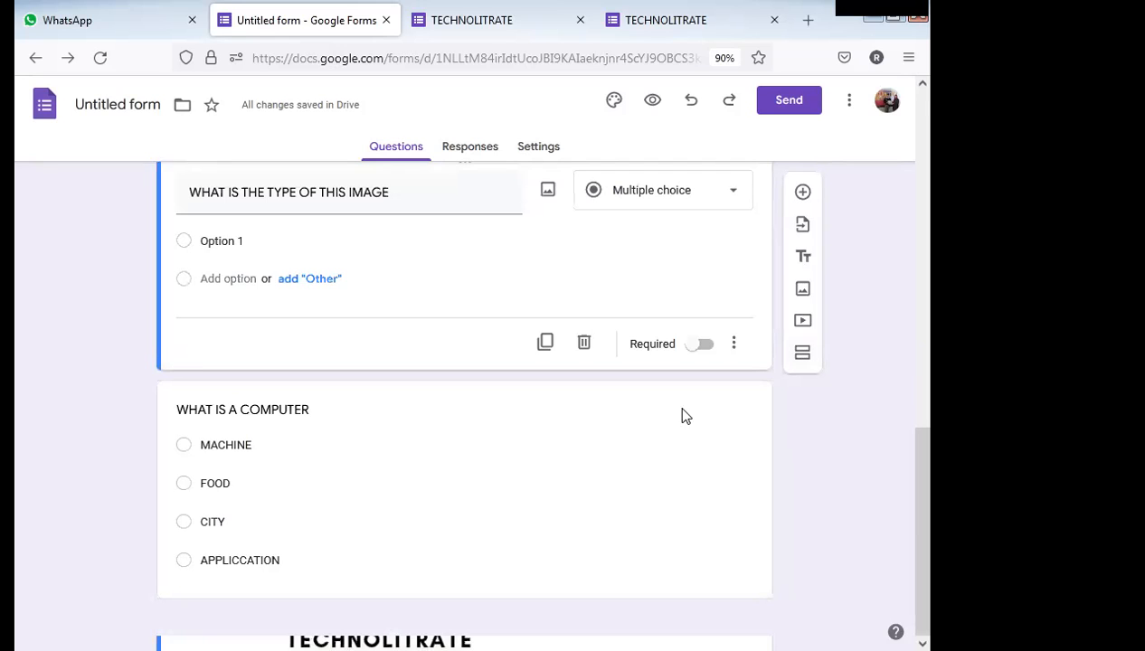
scroll(658, 430, up, 5)
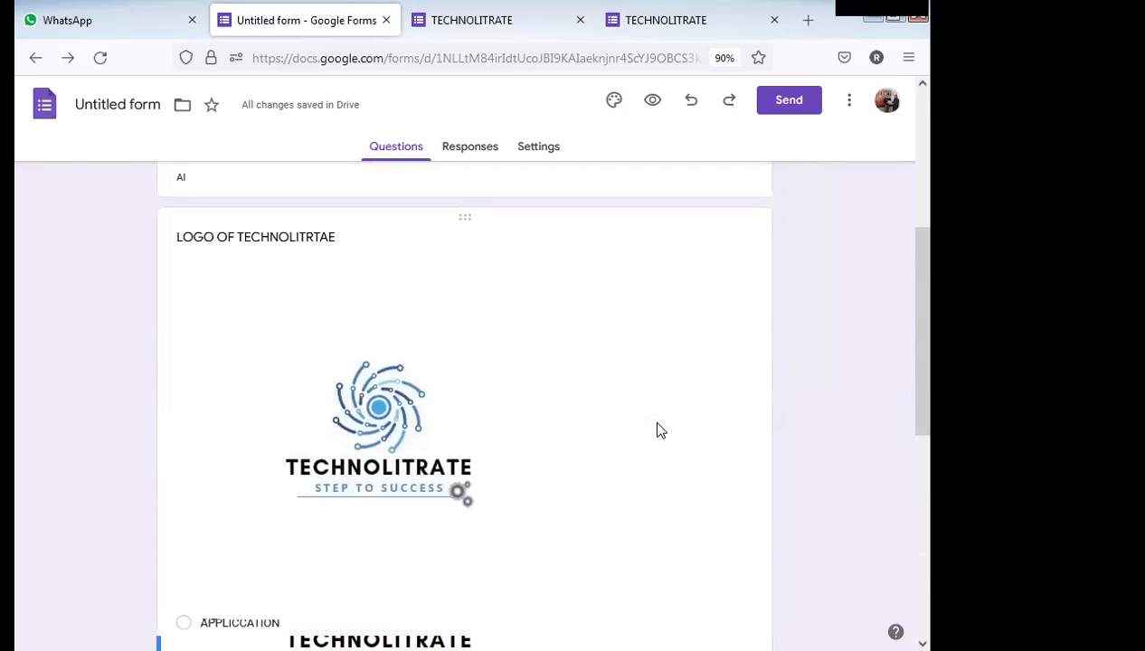
scroll(557, 344, up, 4)
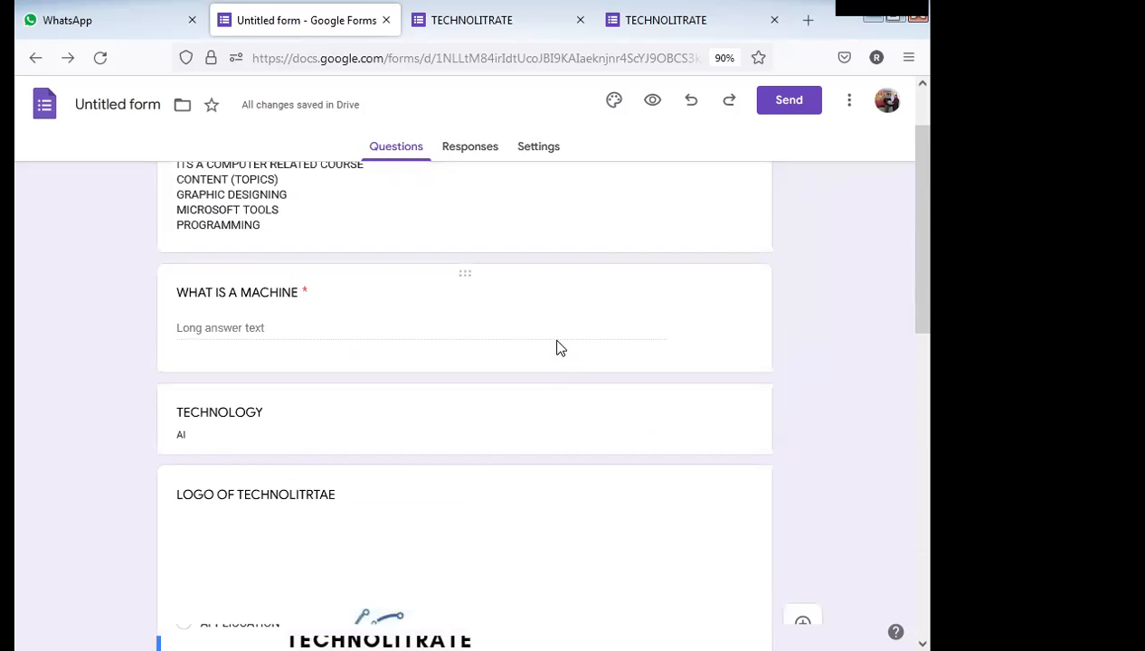
scroll(557, 347, down, 8)
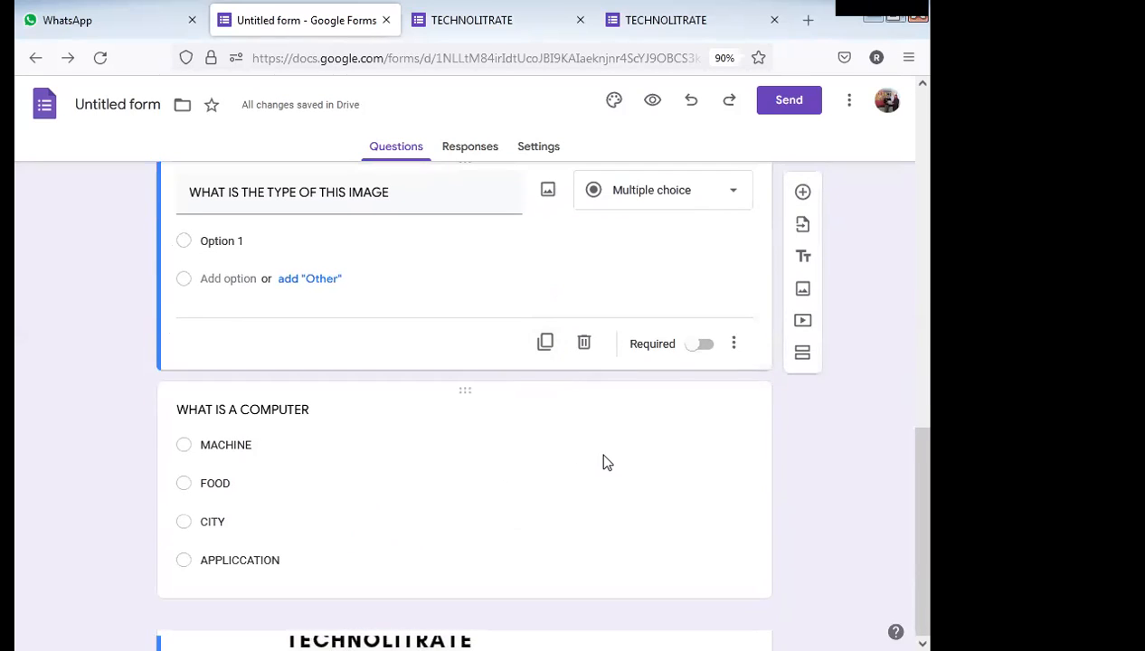
Add a new section between the "WHAT IS THE TYPE OF THIS IMAGE" and "WHAT IS A COMPUTER" questions and go to its description.
click(807, 361)
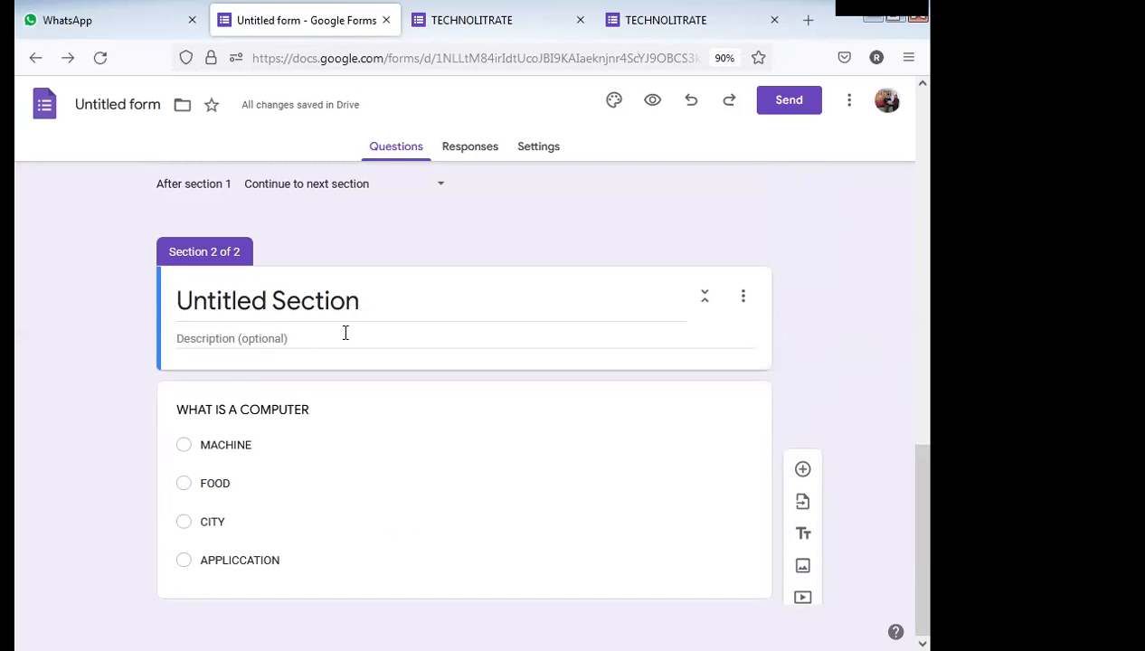
scroll(345, 337, up, 4)
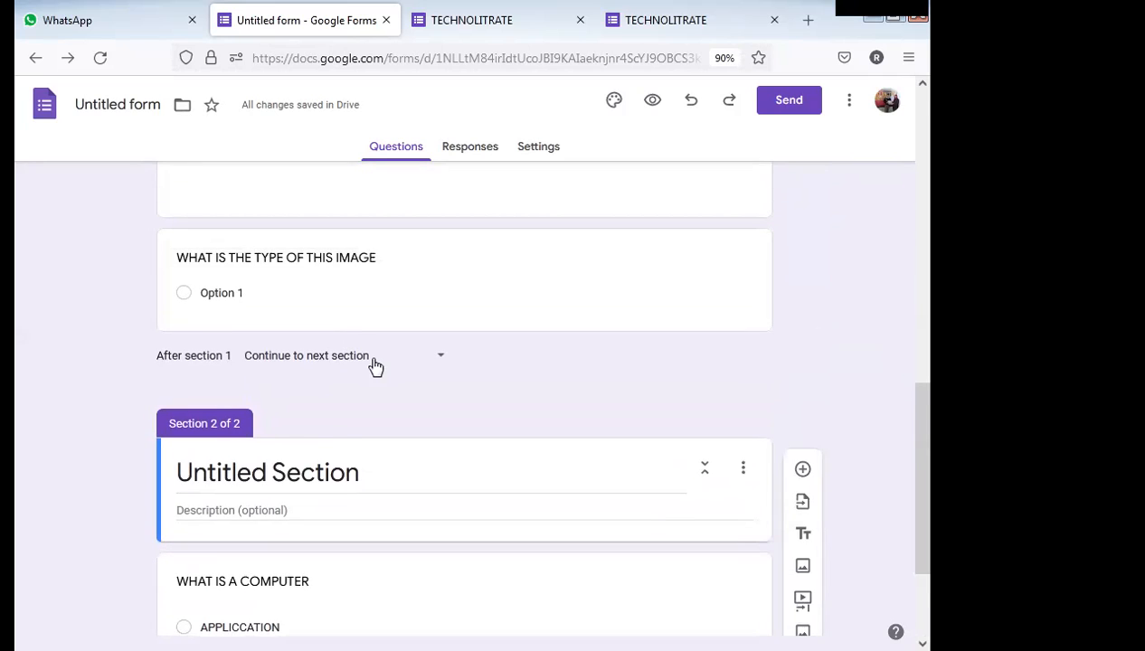
scroll(376, 366, down, 2)
double_click(304, 381)
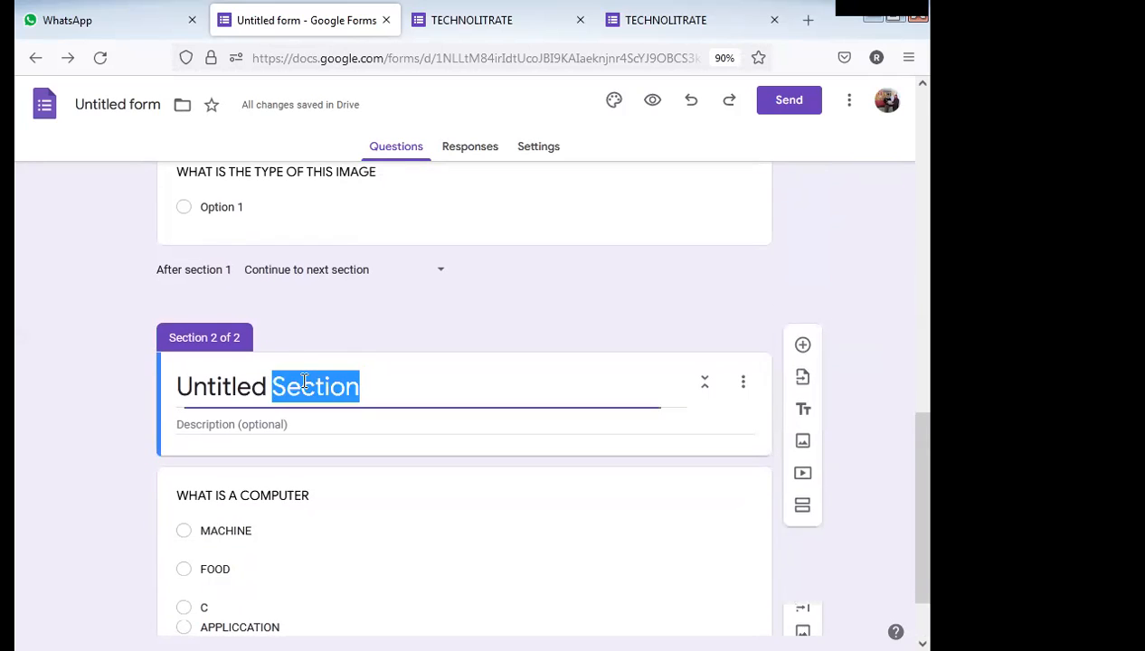
key(ctrl+a)
click(279, 423)
scroll(274, 419, down, 2)
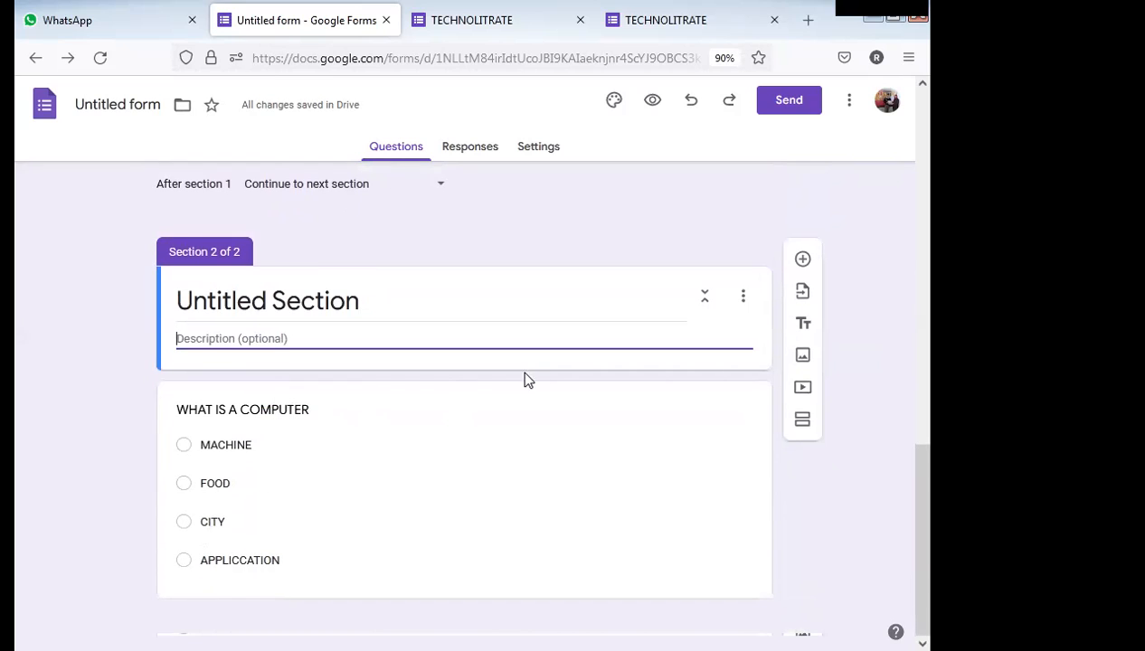
Start adding a video to the new section and search YouTube for TECHNOLITRATE.
click(803, 389)
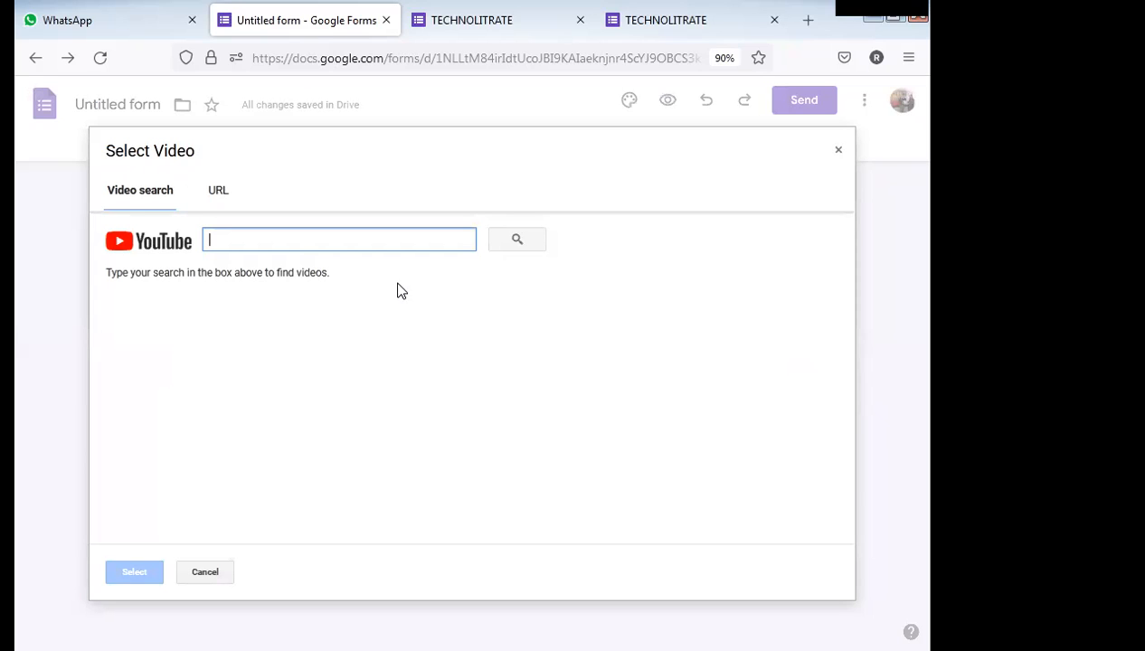
text(TECHNOLITRAT)
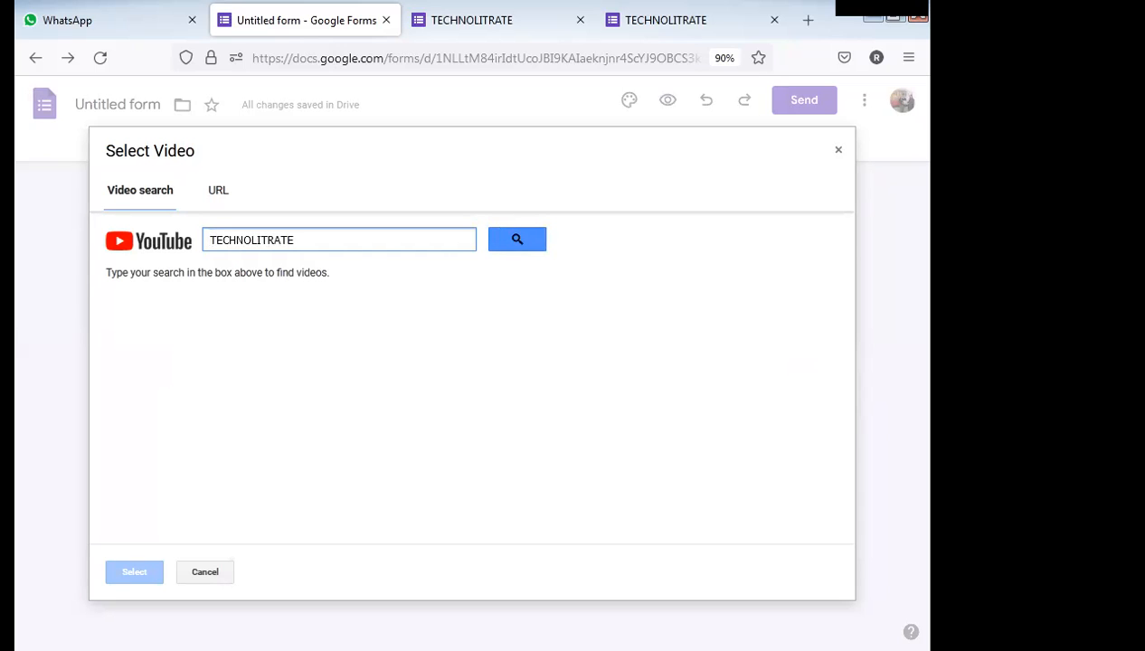
text(E)
click(533, 241)
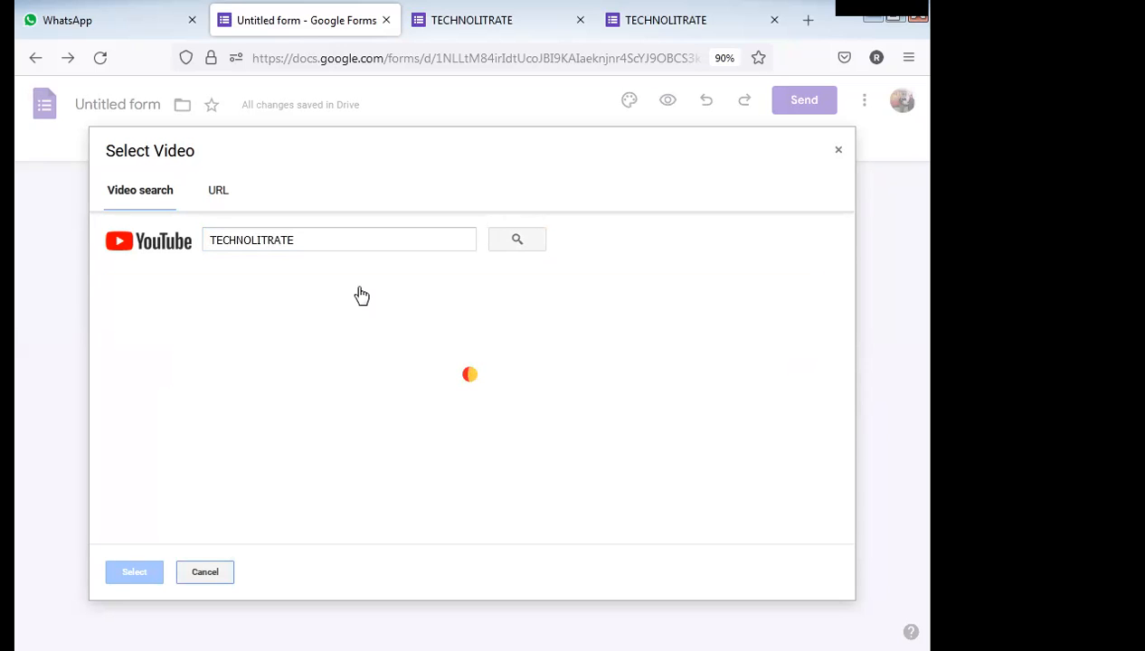
Insert the 18 June 2022 TECHNOLITRATE video "Creating Report, Resumes, Brouchers" from the results below the section header.
scroll(352, 404, down, 2)
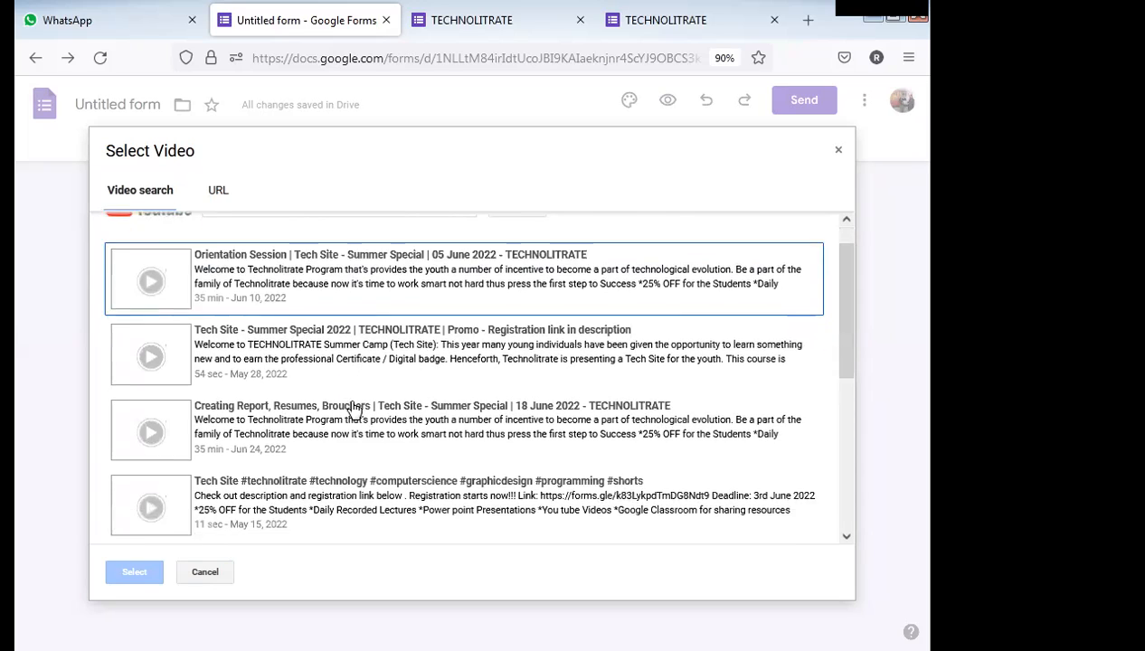
scroll(352, 404, down, 4)
scroll(354, 409, up, 4)
scroll(354, 409, down, 3)
scroll(353, 409, down, 1)
scroll(353, 409, up, 6)
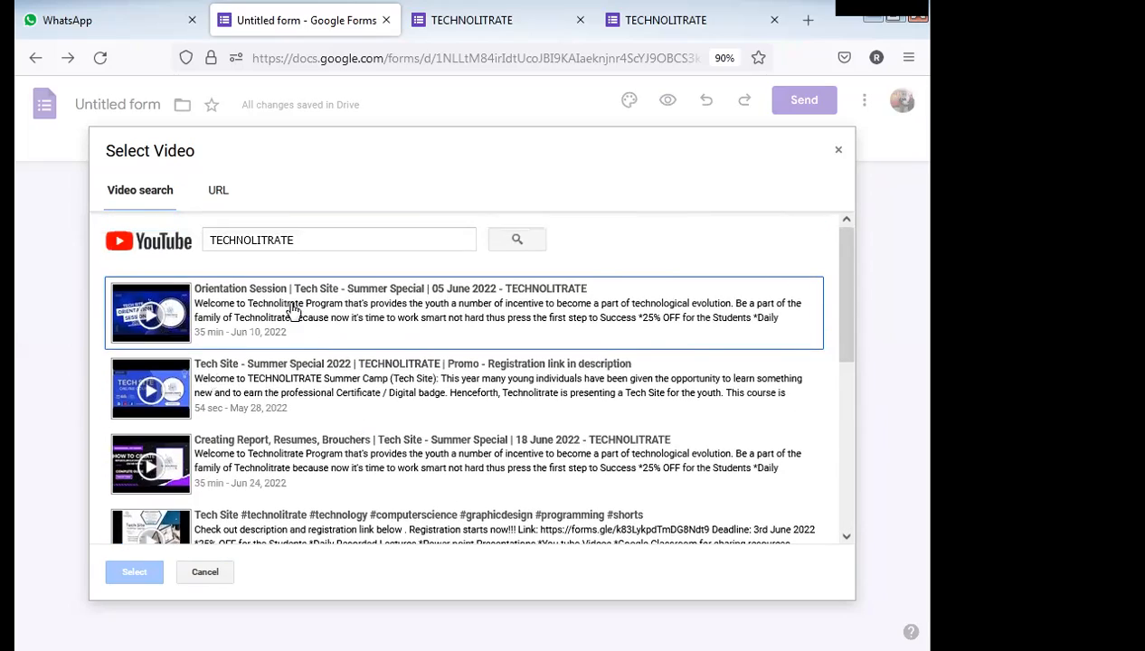
scroll(293, 311, down, 3)
scroll(293, 310, up, 3)
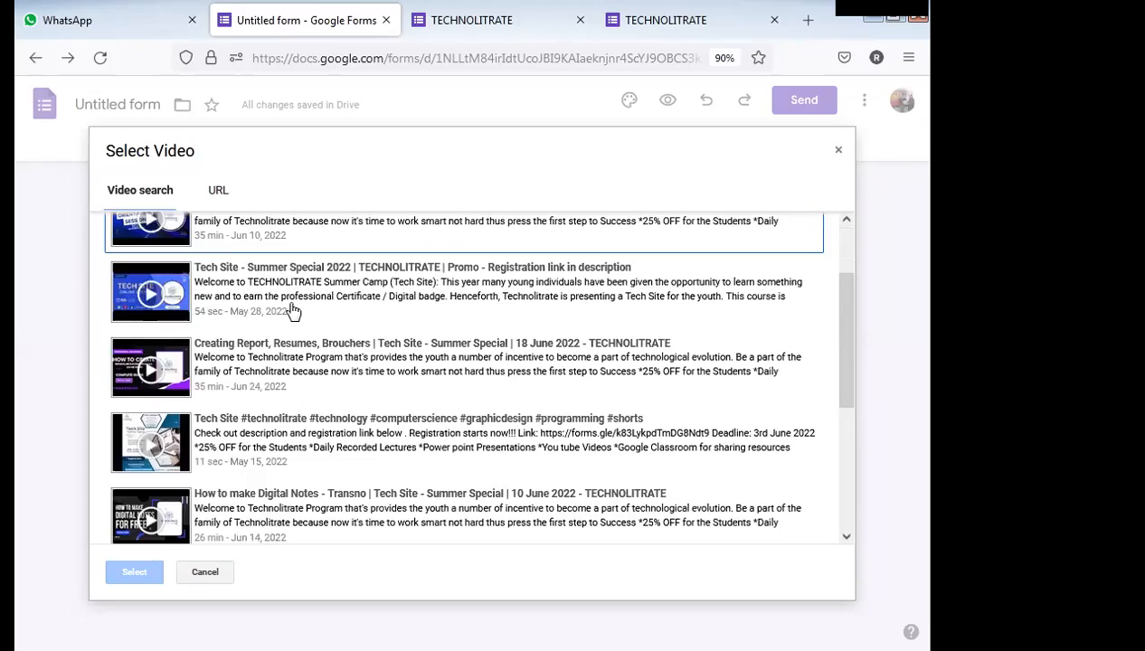
scroll(284, 415, down, 3)
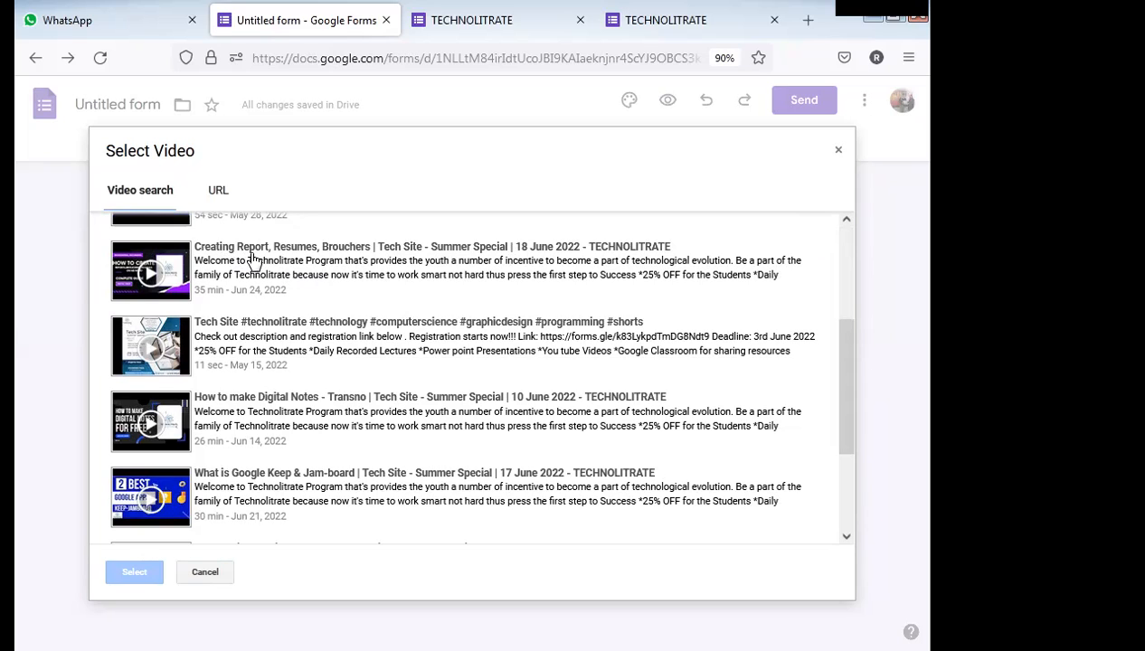
click(358, 269)
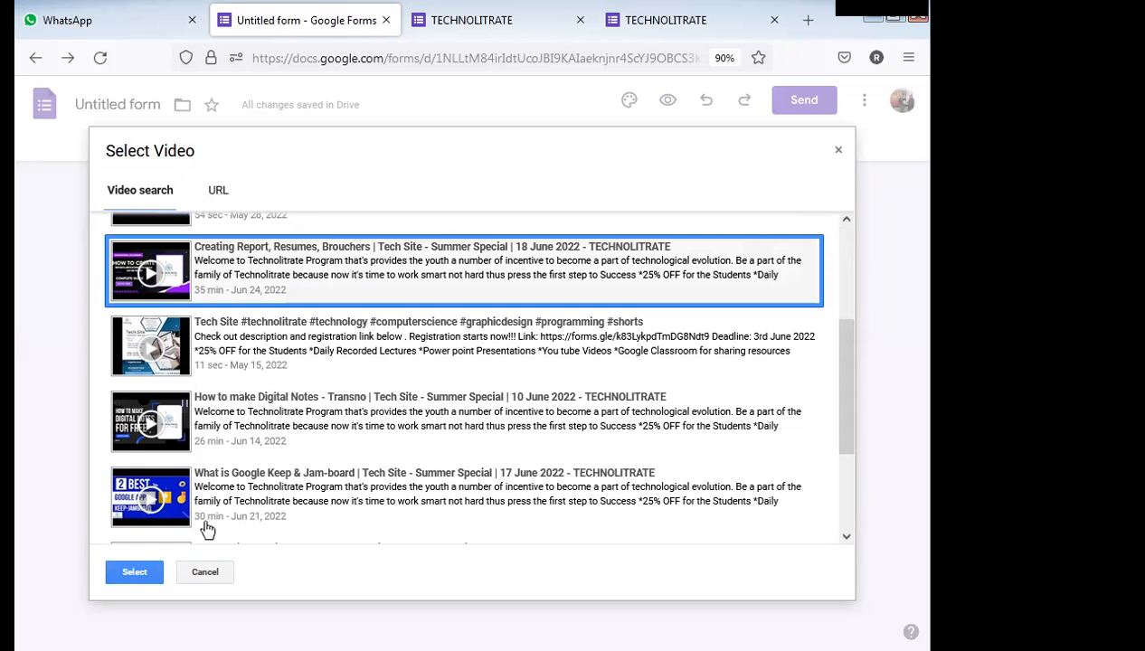
click(134, 572)
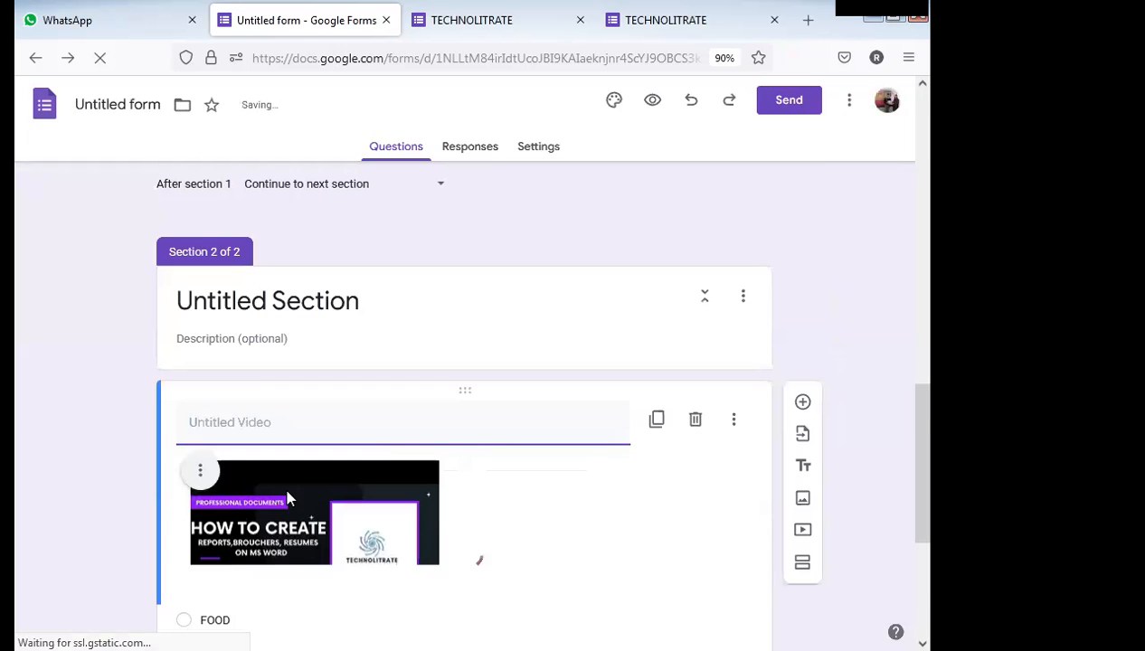
scroll(333, 499, down, 2)
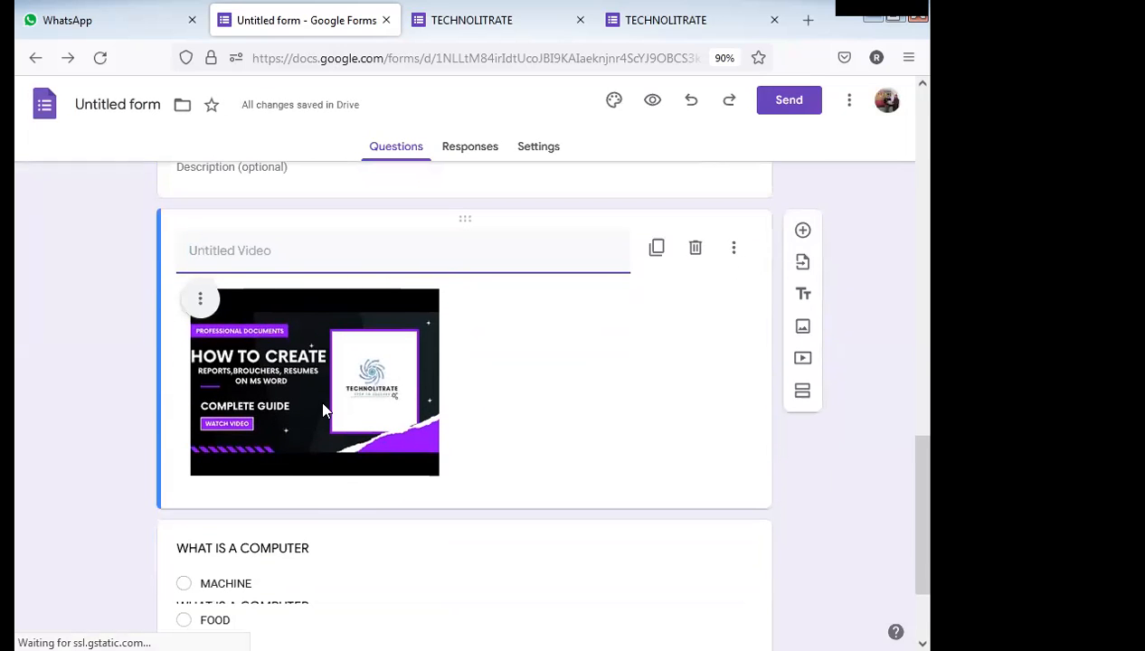
scroll(318, 398, up, 1)
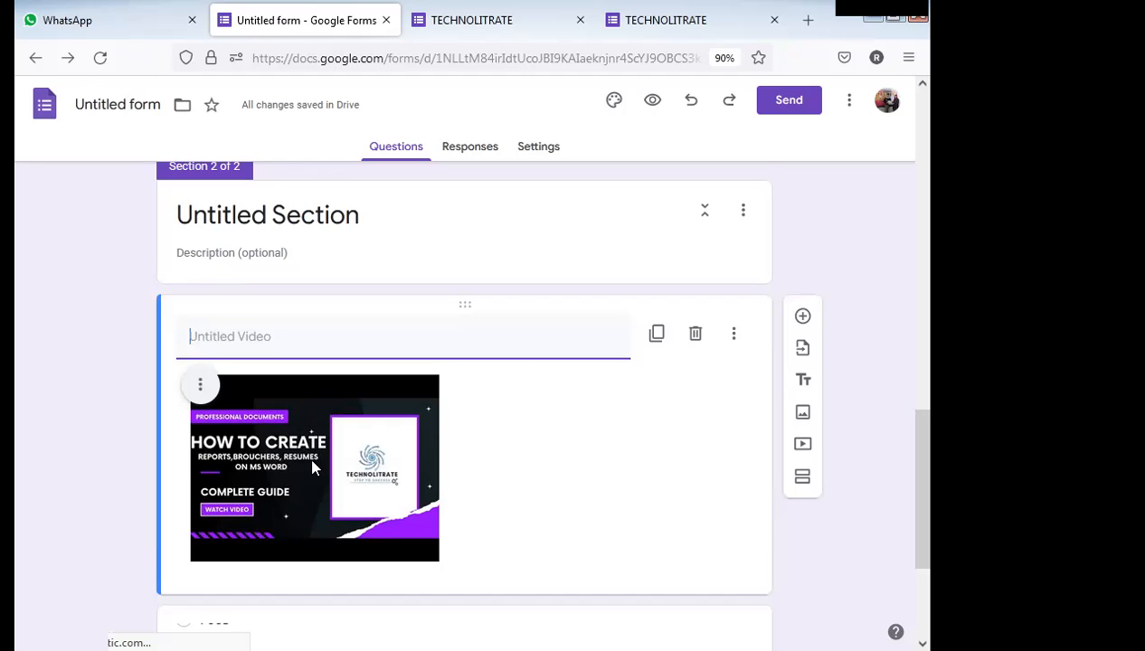
Title the embedded YouTube video in section 2 HOW TO CREATE LETTER.
scroll(312, 468, down, 1)
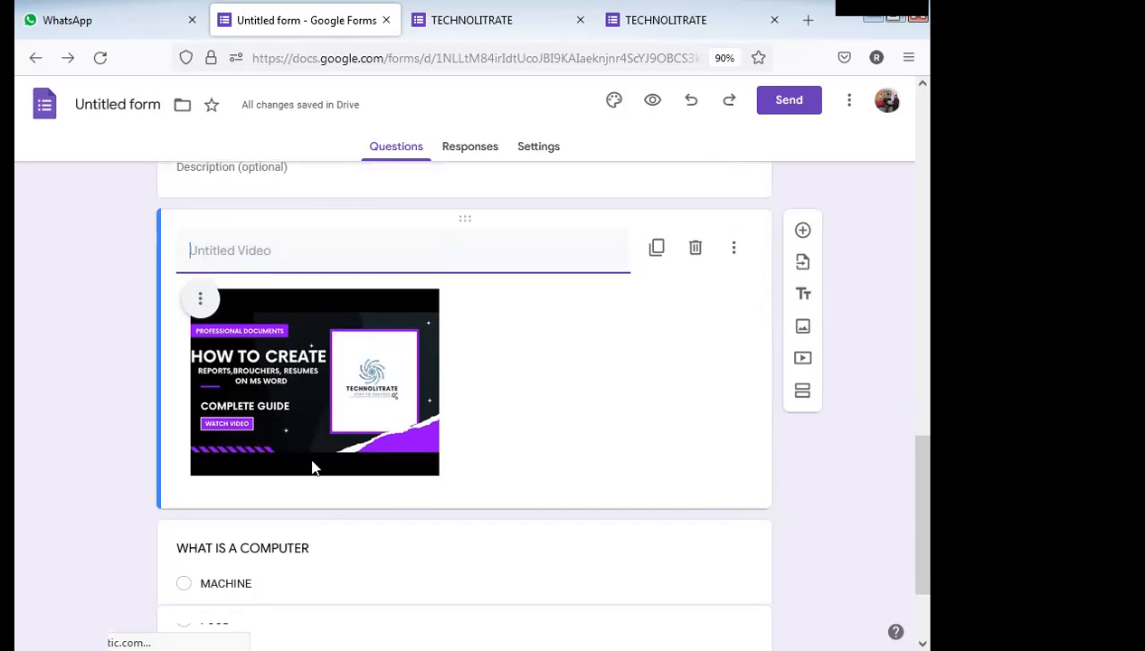
scroll(313, 468, down, 1)
scroll(289, 511, down, 1)
scroll(289, 511, up, 1)
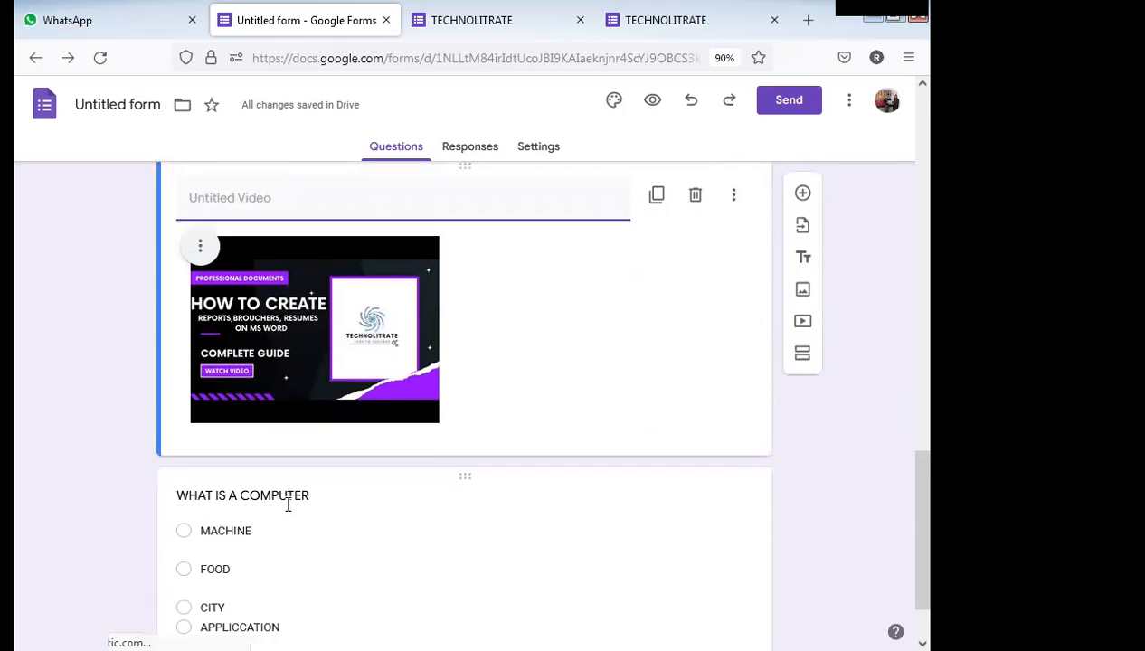
scroll(288, 509, up, 2)
click(261, 372)
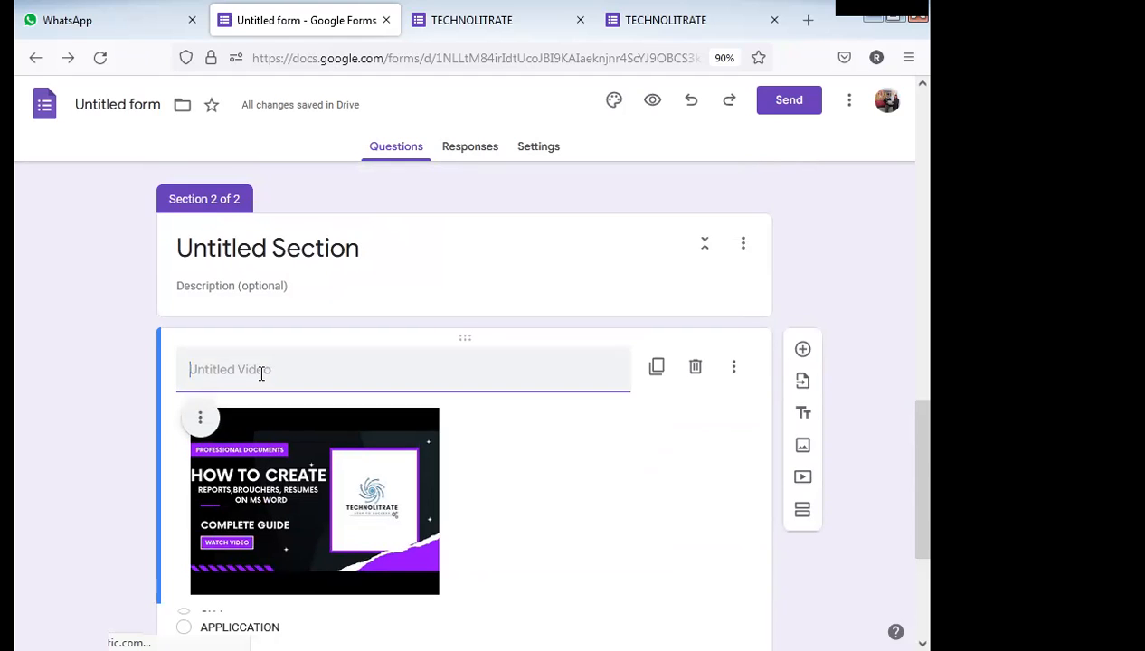
text(HOW TO CREATE LETTER)
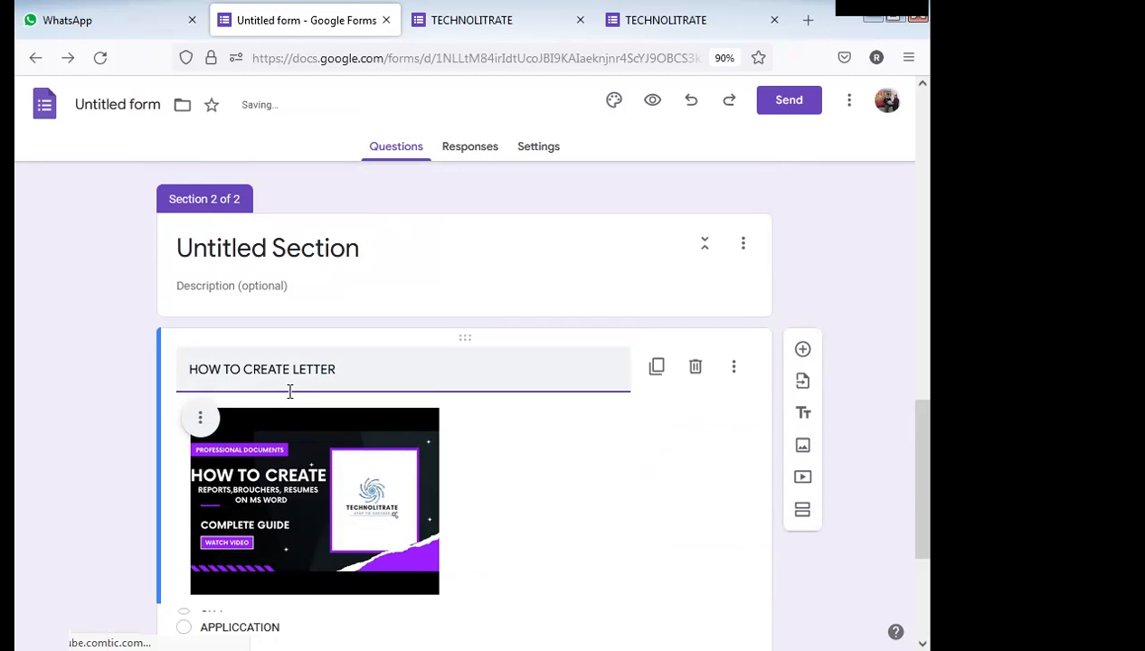
Return to the list of forms and open the existing Tech Site Program Form from May 29, 2022.
scroll(290, 391, down, 2)
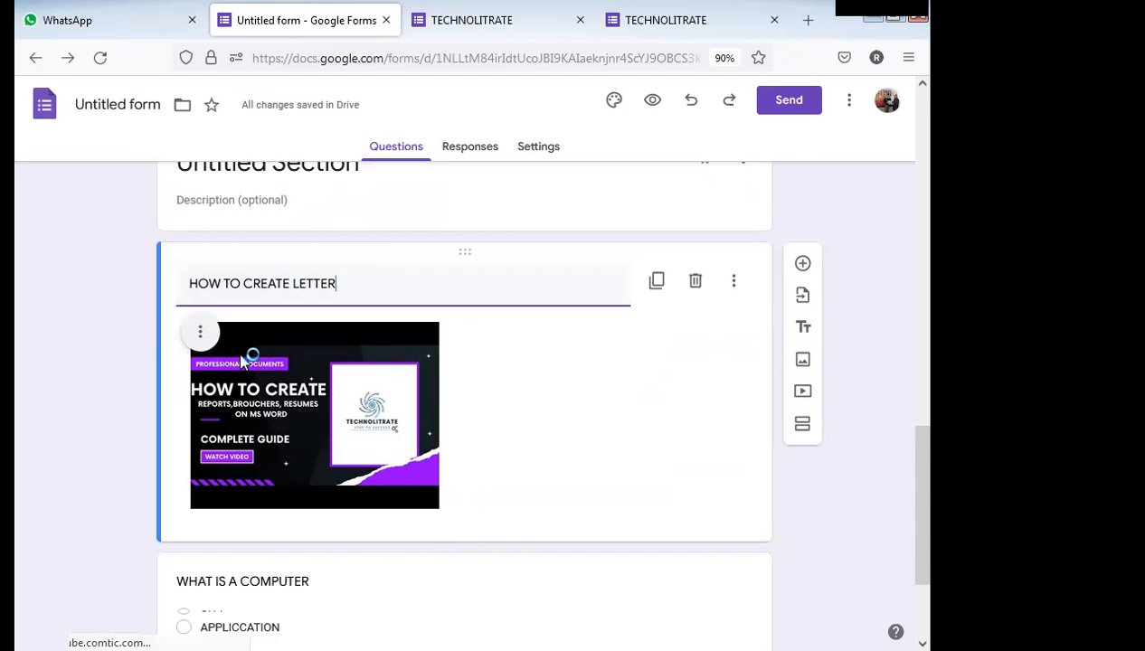
scroll(531, 391, down, 4)
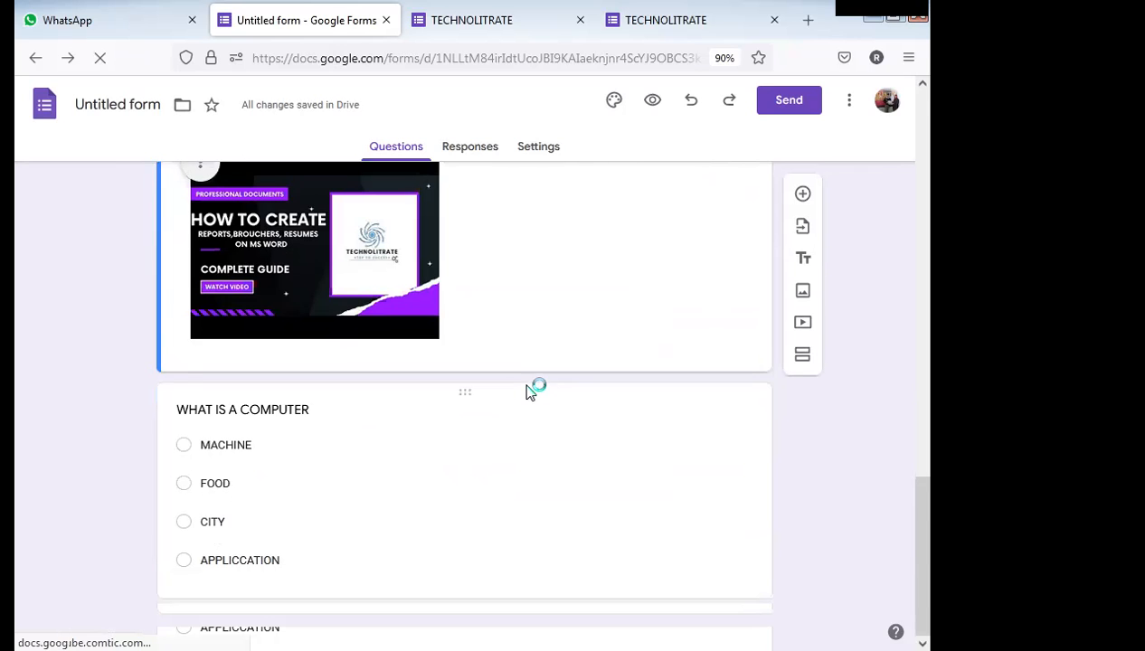
scroll(527, 387, up, 10)
scroll(507, 294, up, 1)
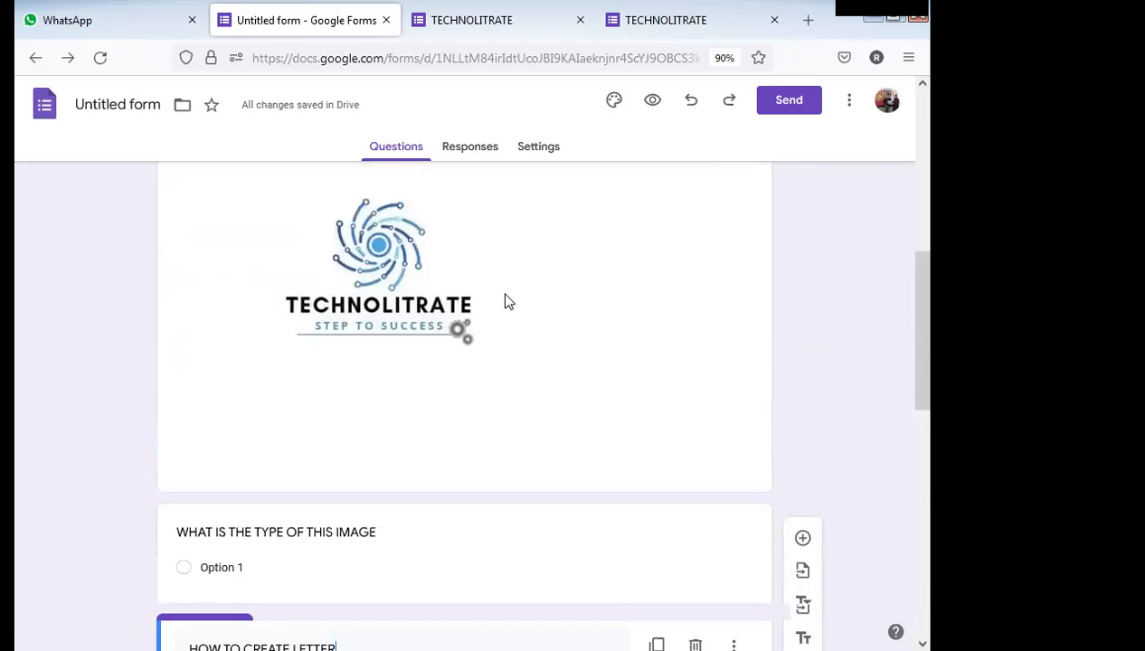
scroll(329, 264, up, 6)
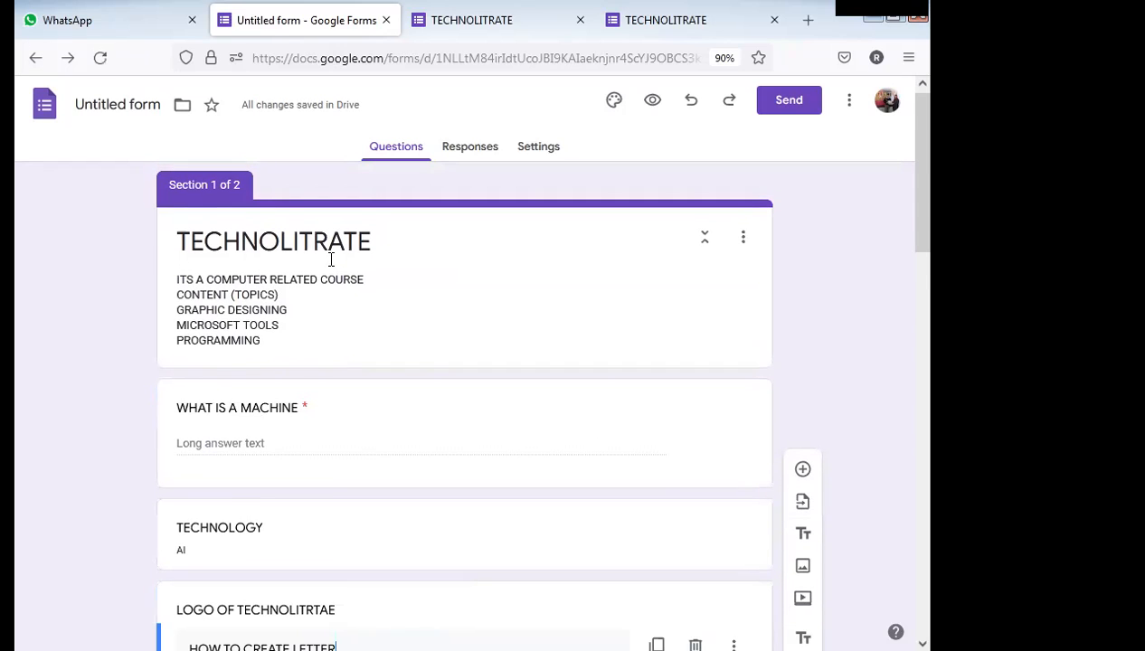
click(34, 59)
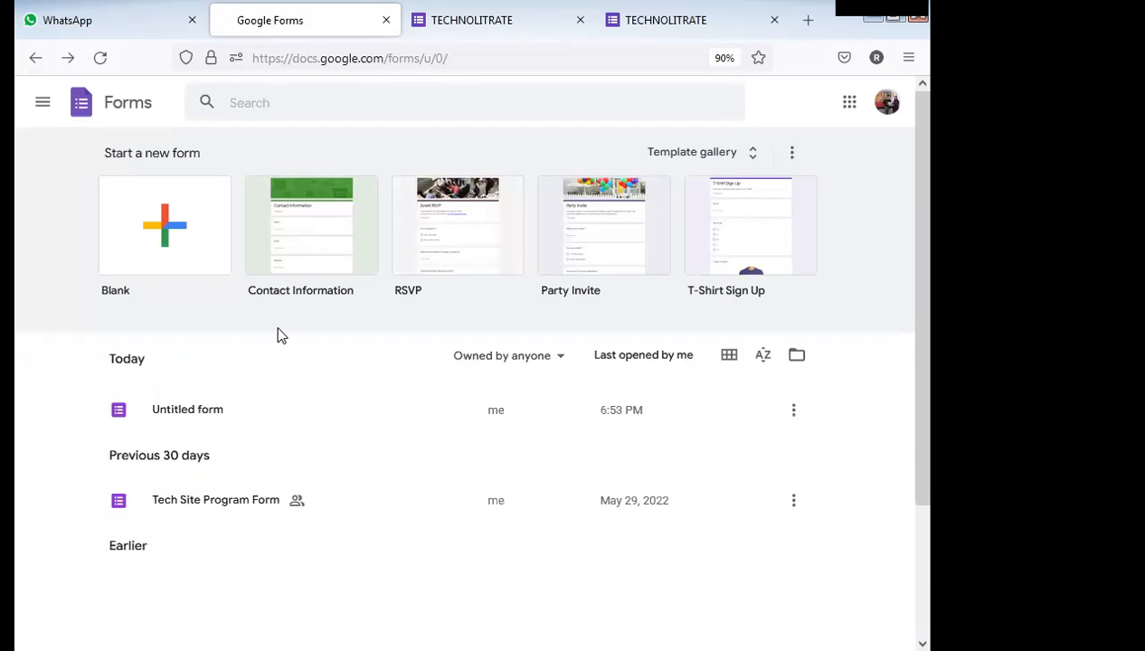
scroll(280, 336, down, 2)
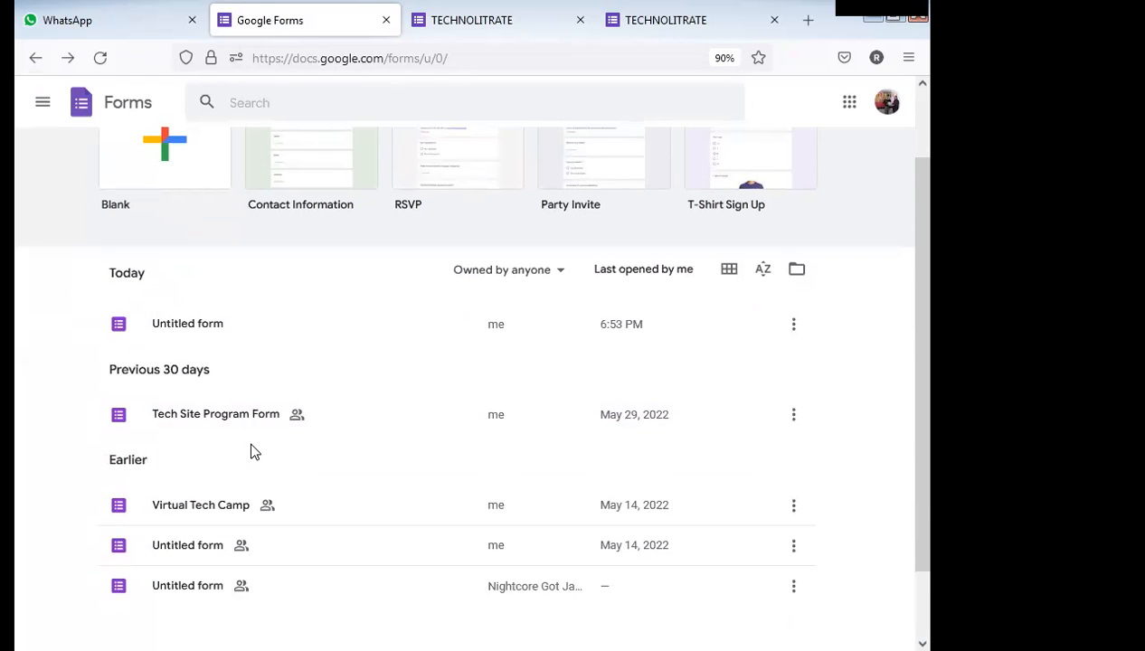
click(351, 423)
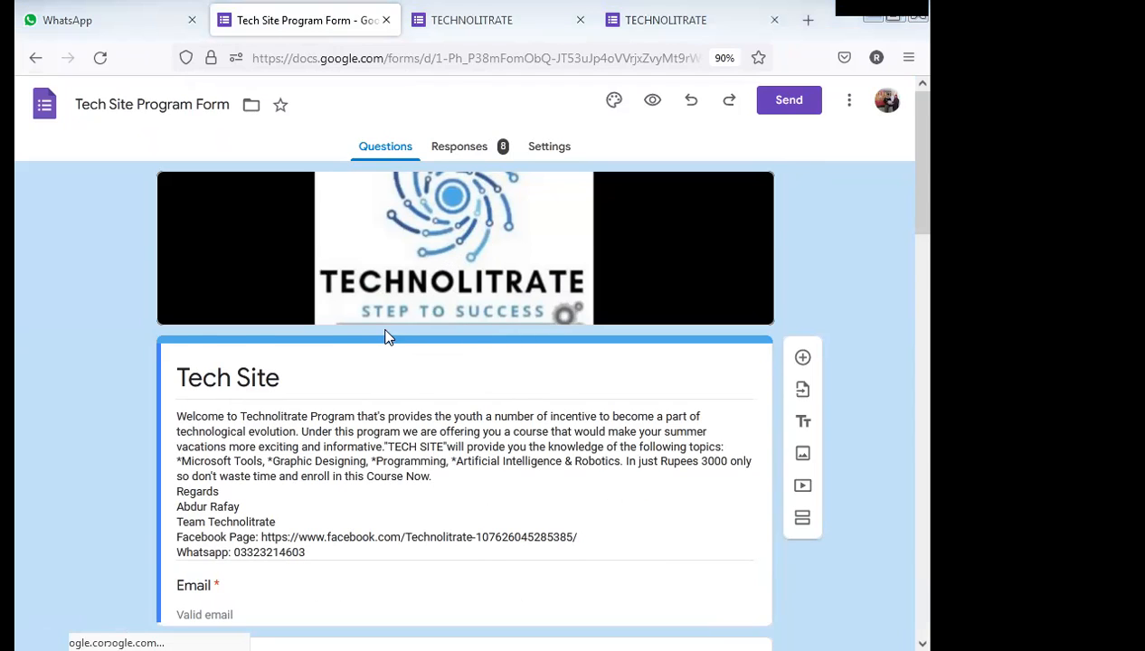
Examine the Tech Site form's title, its program description and the required Email field in the header.
scroll(384, 337, down, 2)
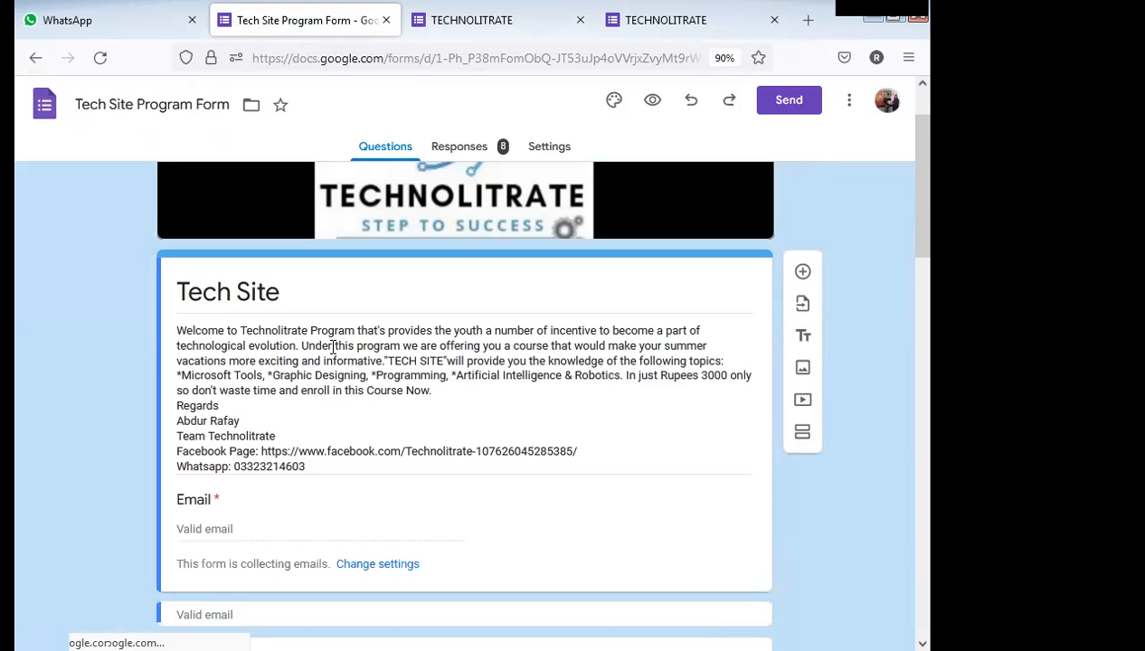
click(263, 298)
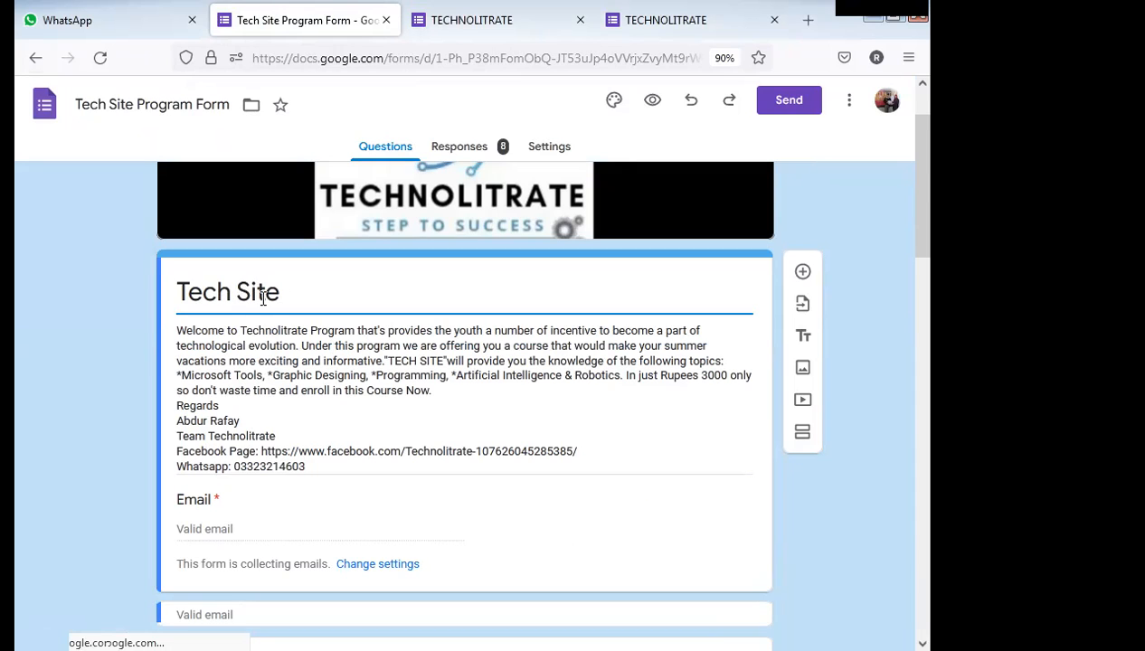
triple_click(294, 373)
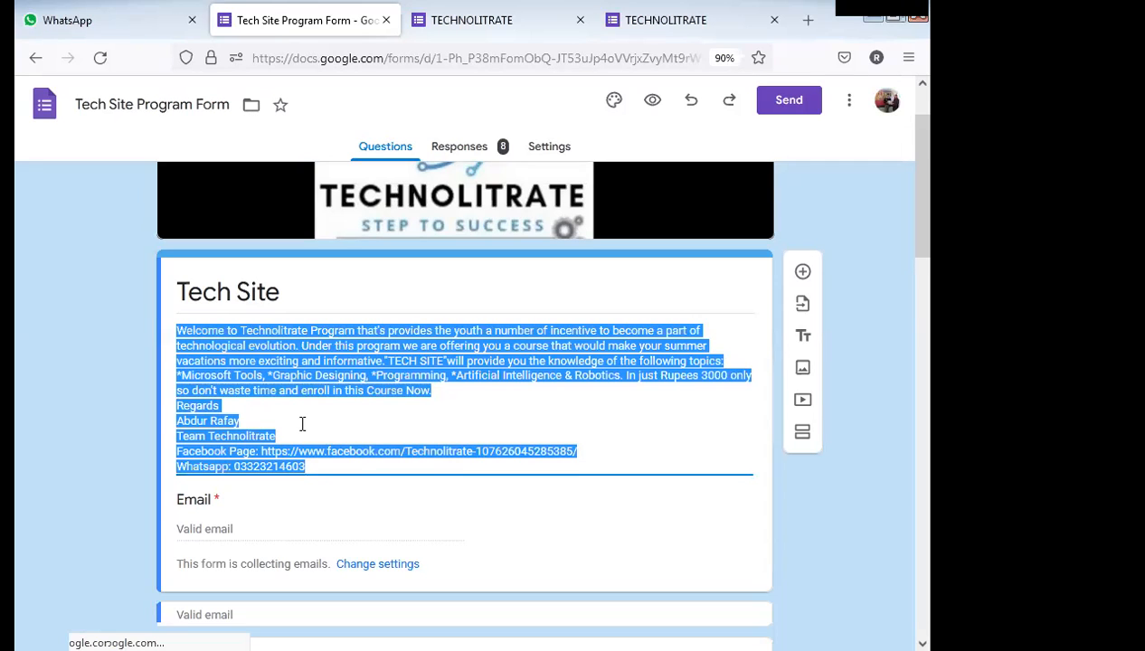
click(302, 424)
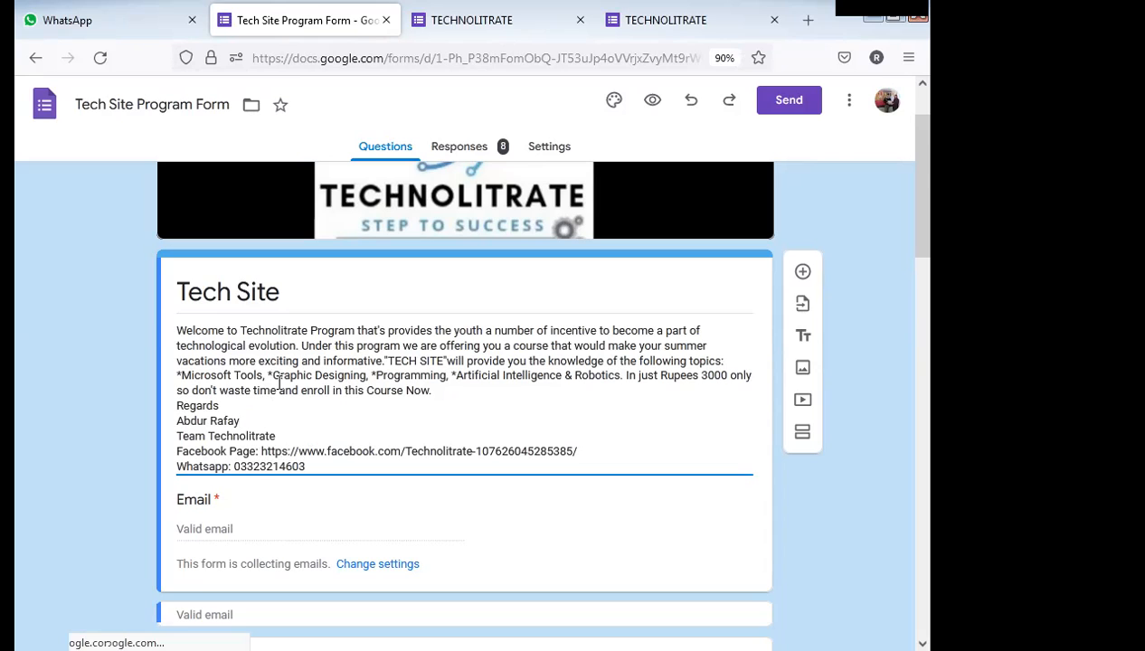
scroll(280, 383, down, 2)
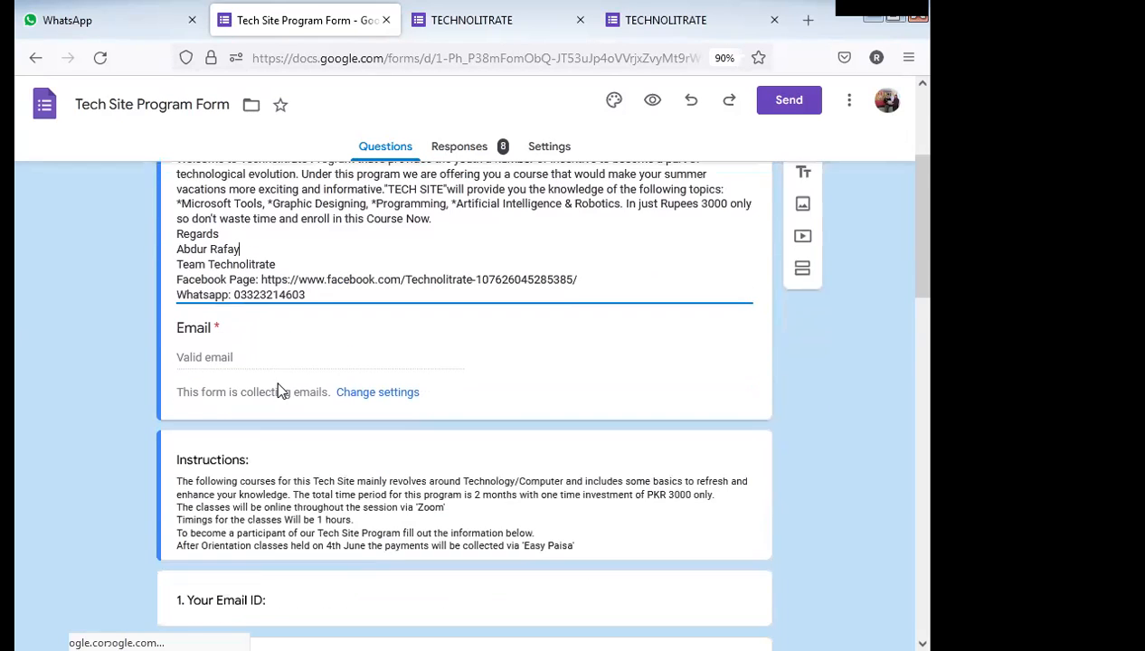
click(222, 328)
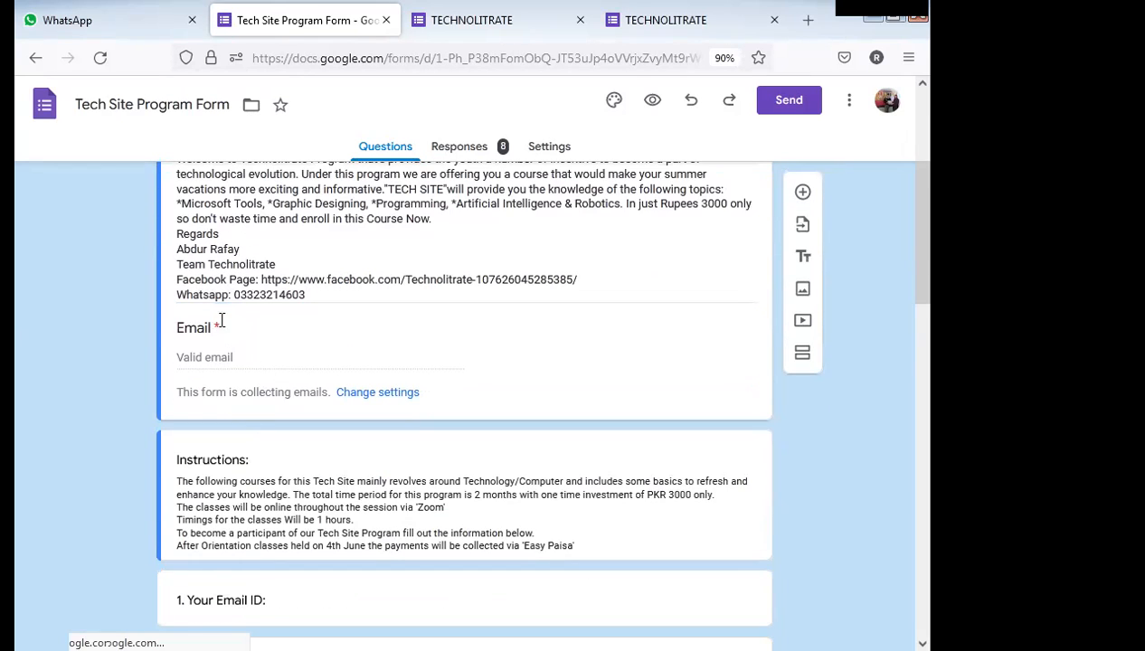
double_click(212, 329)
click(238, 331)
scroll(268, 373, down, 2)
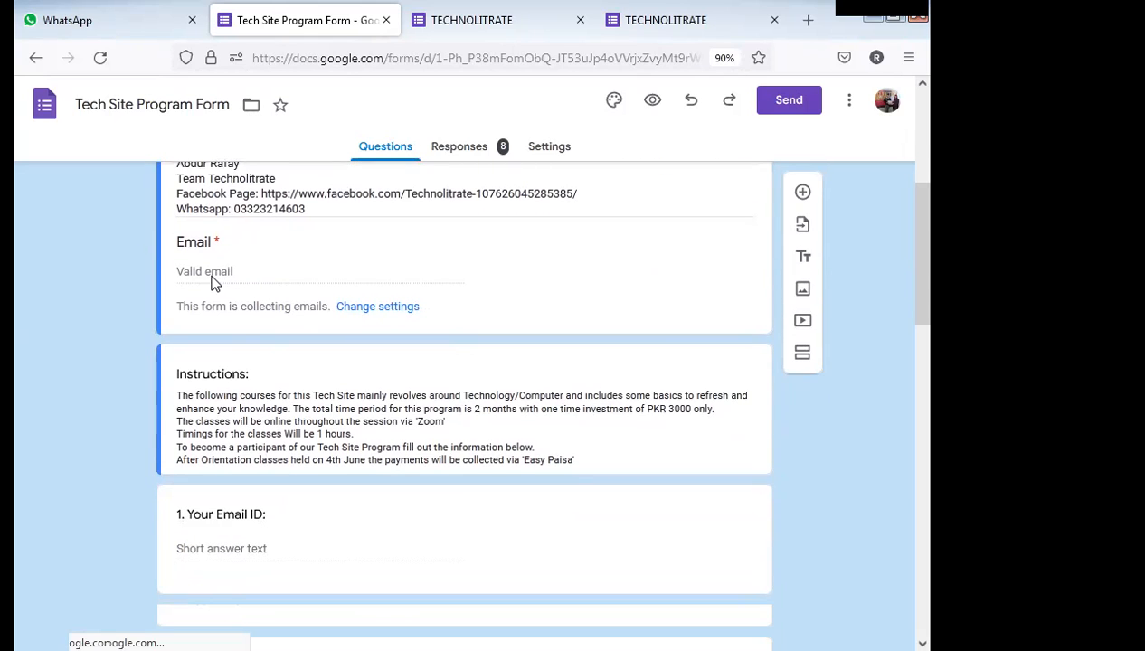
Examine the Instructions block's title and description text, and check its description display option.
scroll(217, 284, down, 2)
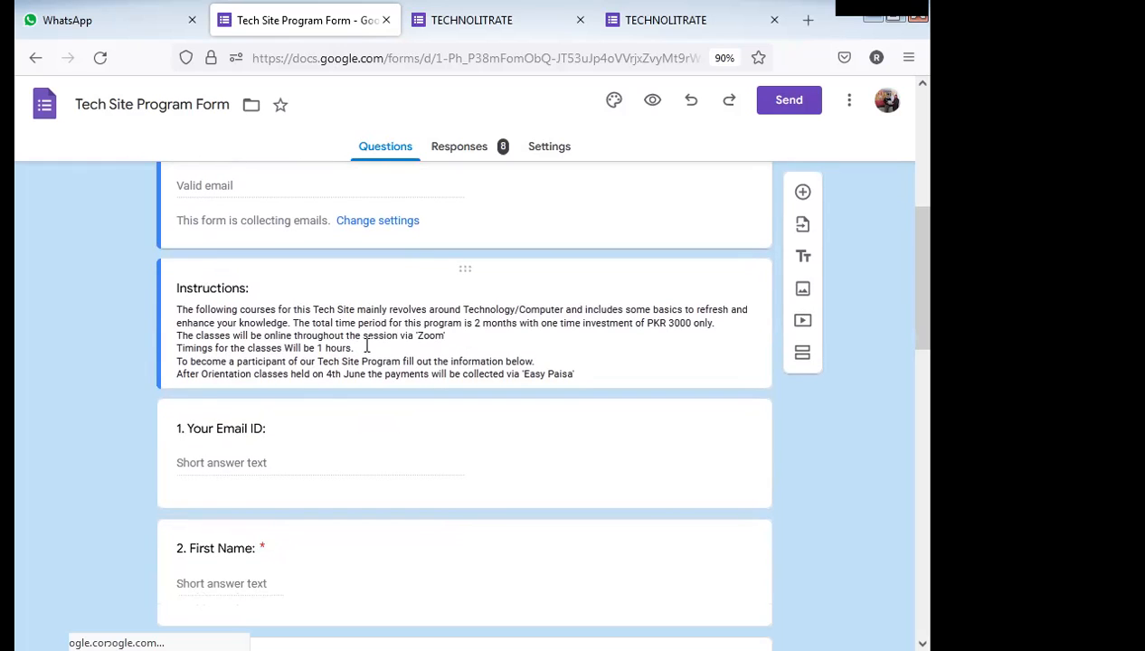
click(476, 306)
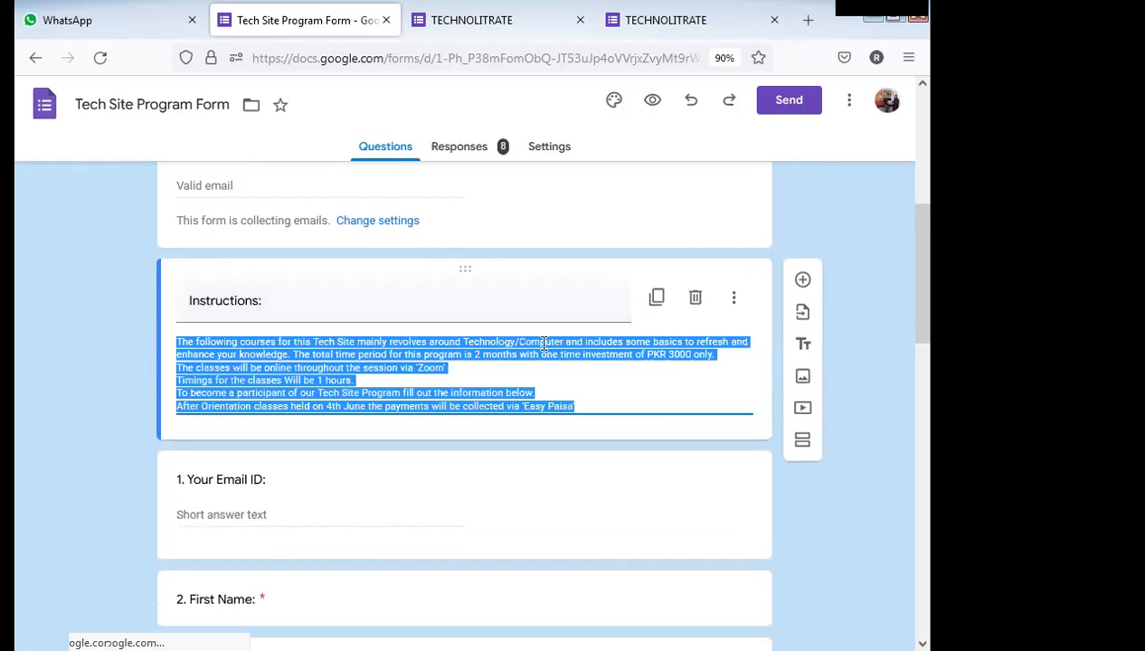
click(348, 363)
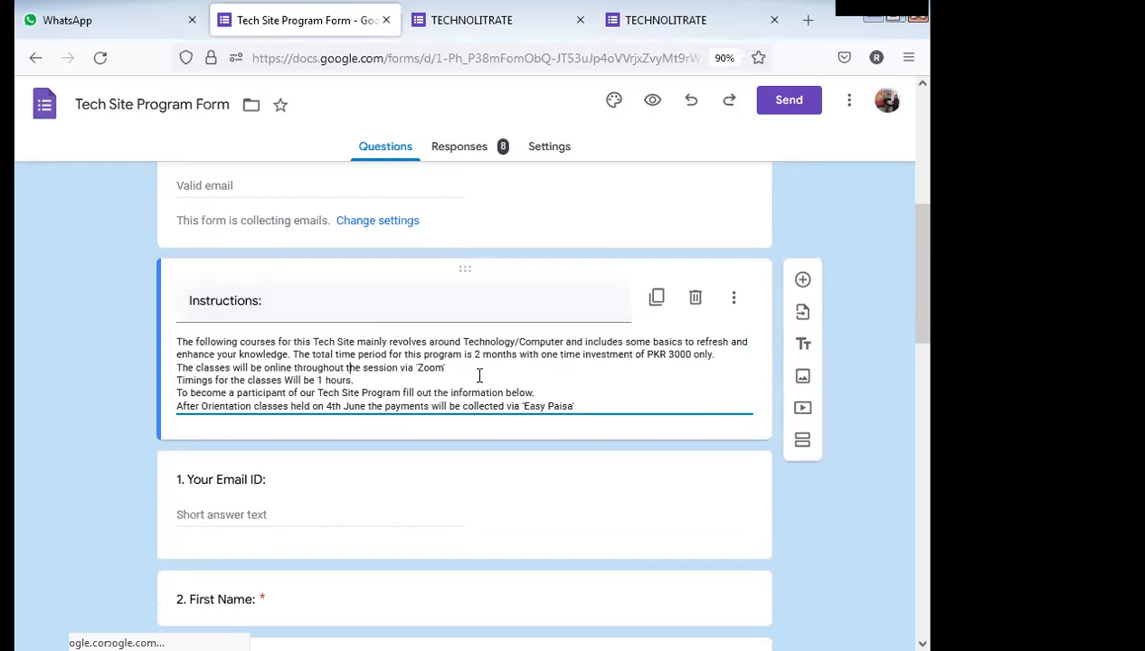
click(281, 300)
click(281, 301)
click(306, 369)
key(ctrl+a)
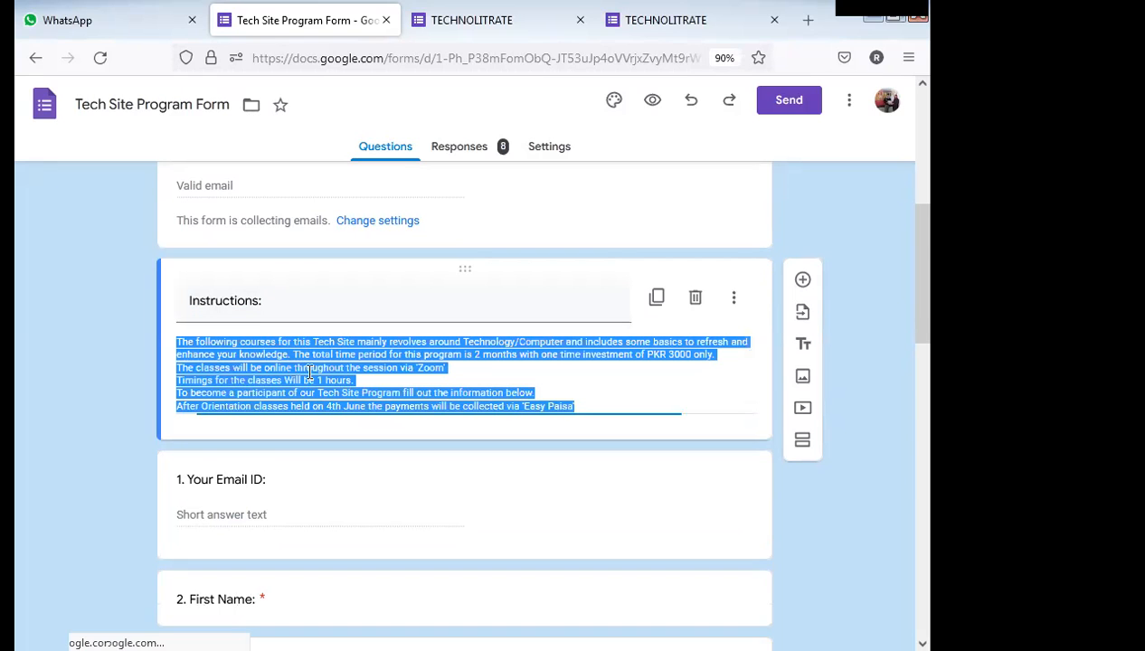
click(366, 379)
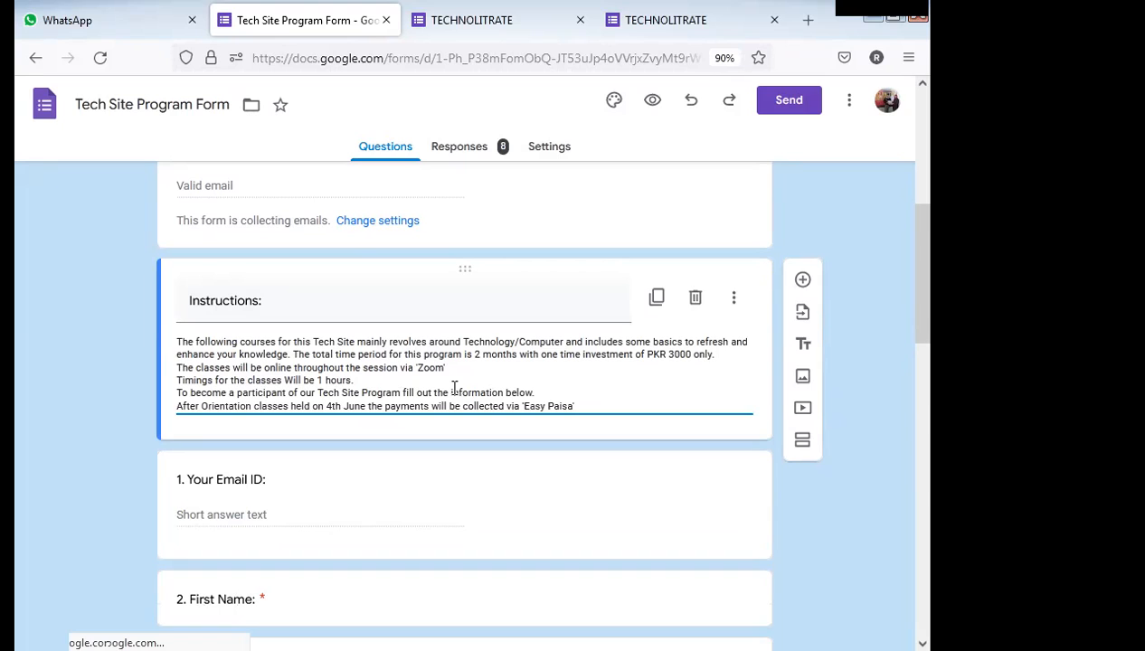
click(734, 298)
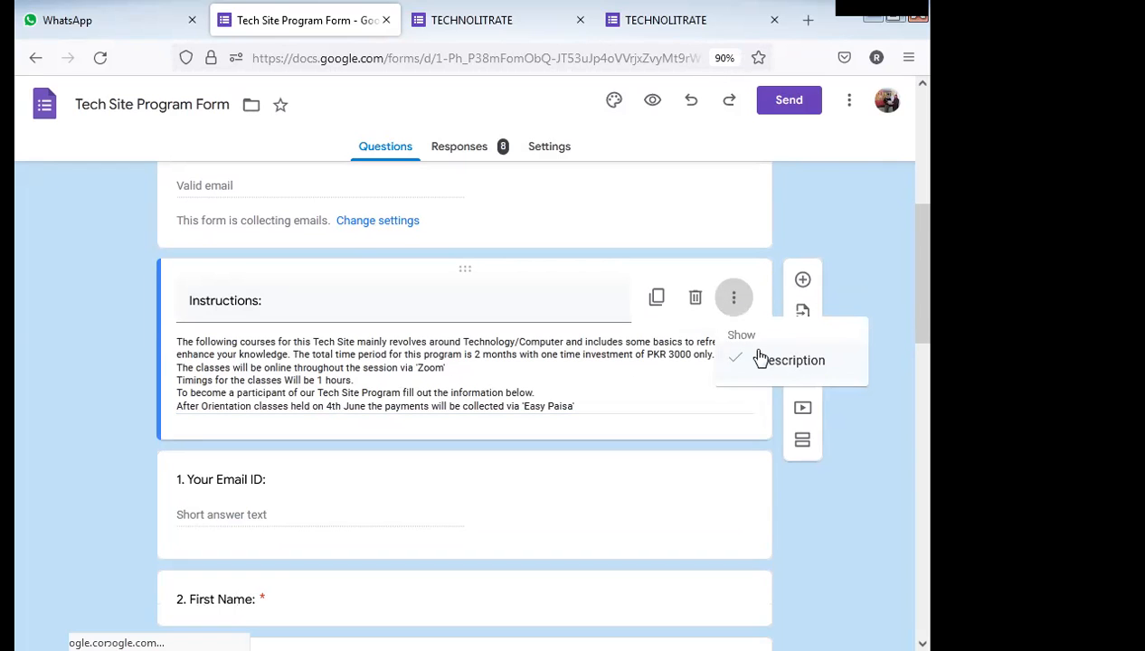
click(580, 373)
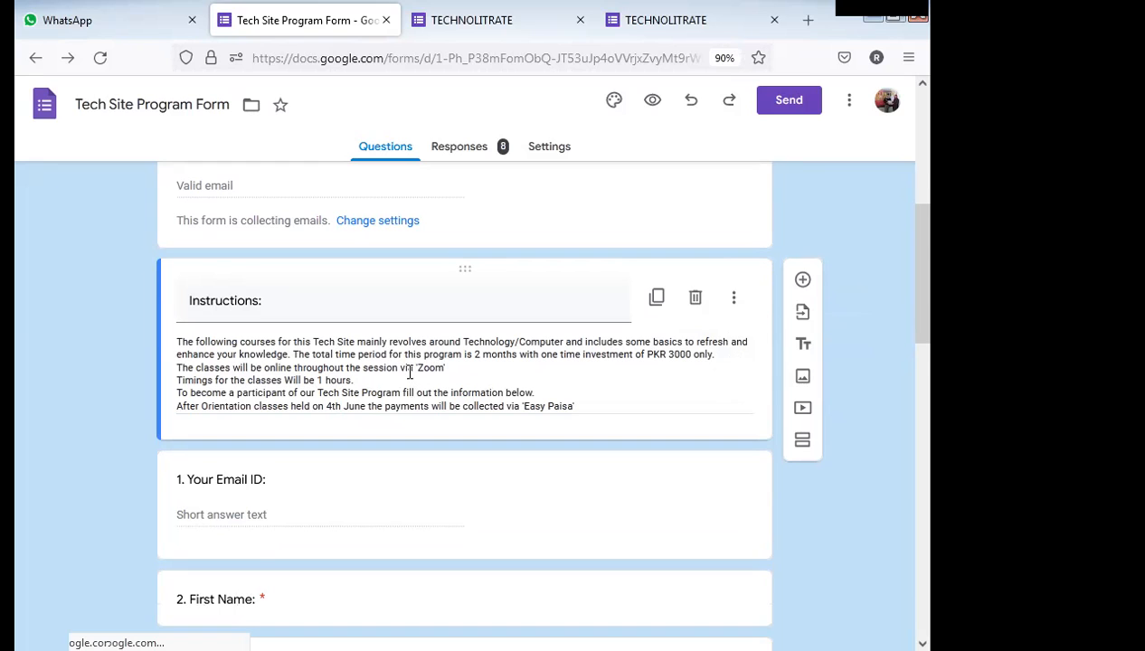
Check the answer types offered for the "1. Your Email ID:" question and keep it as Short answer.
scroll(409, 373, down, 1)
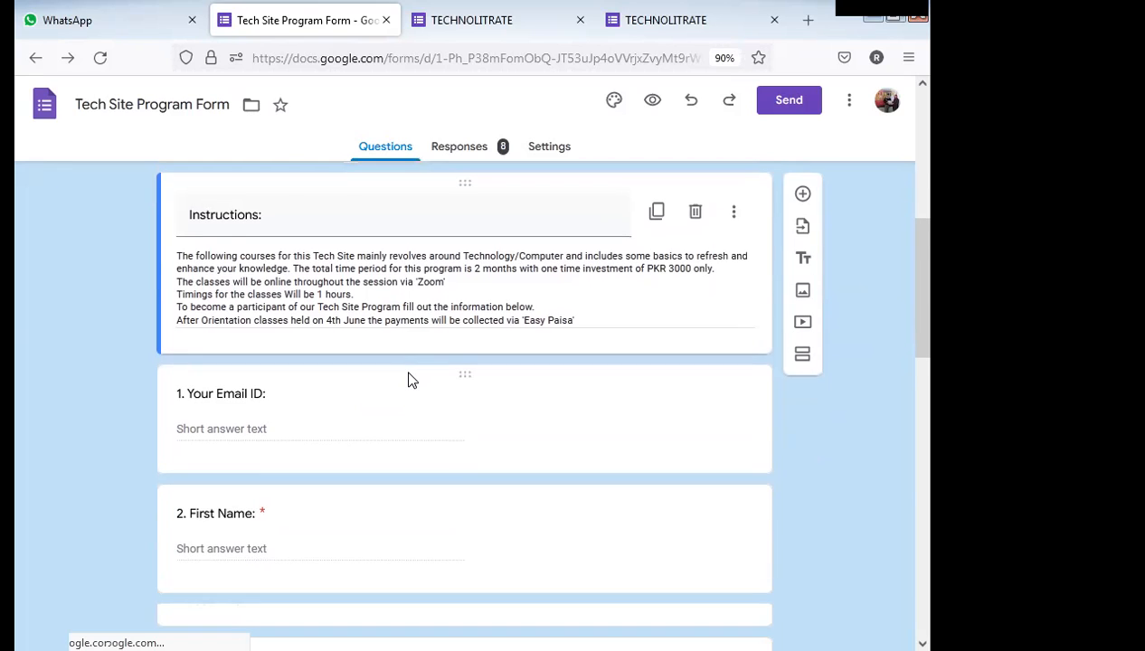
scroll(409, 381, down, 1)
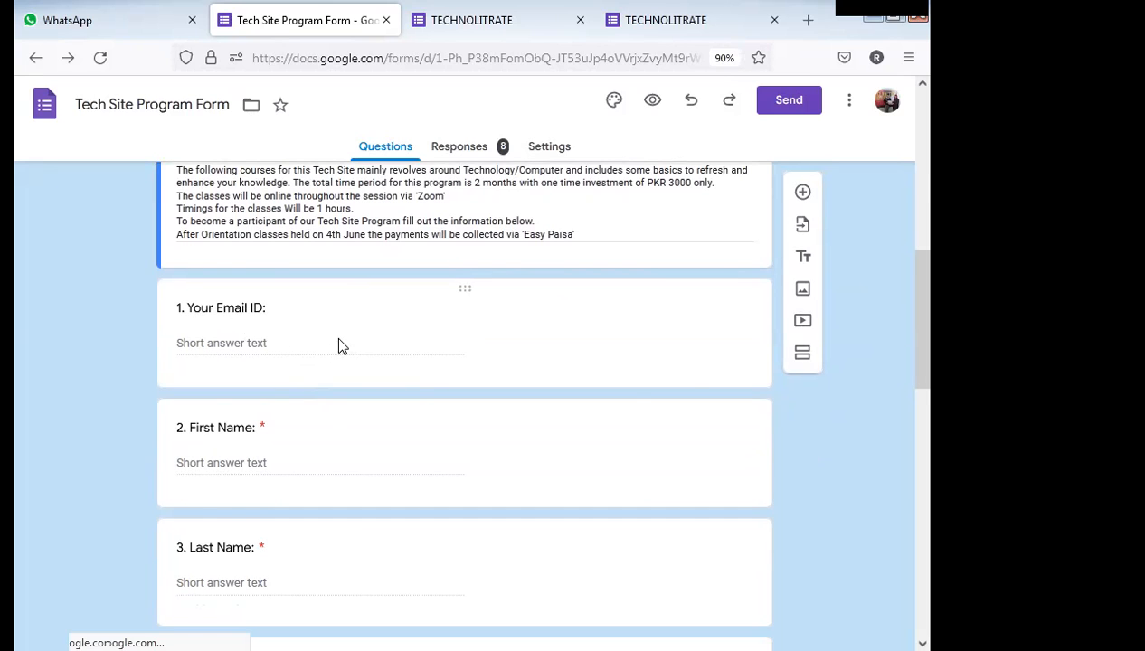
click(447, 330)
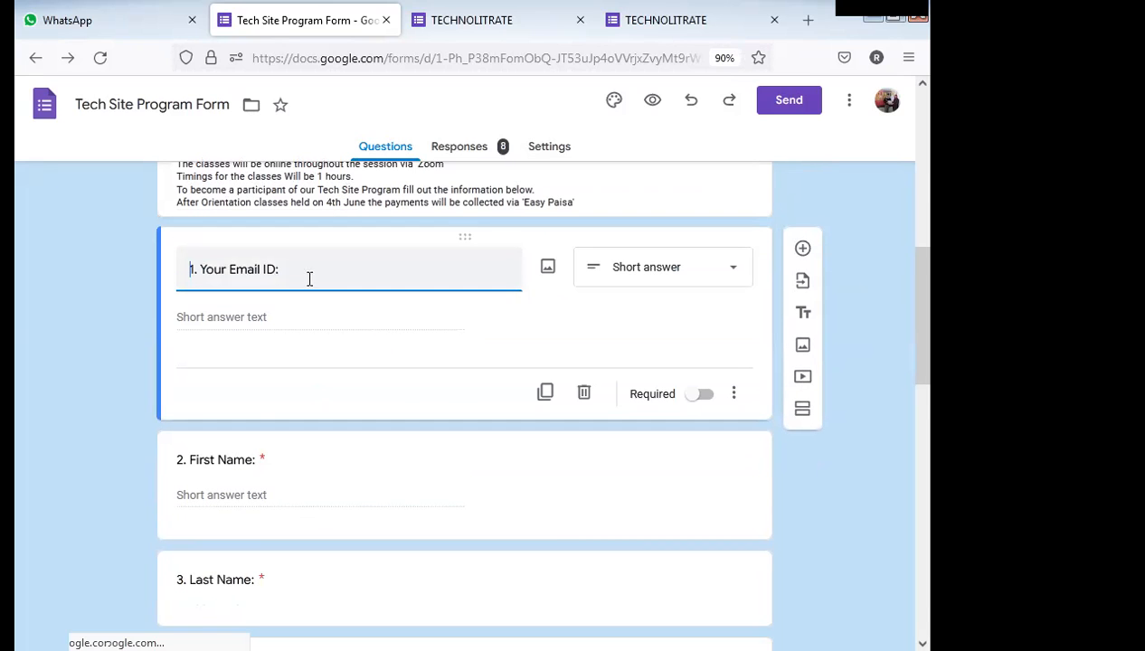
click(676, 273)
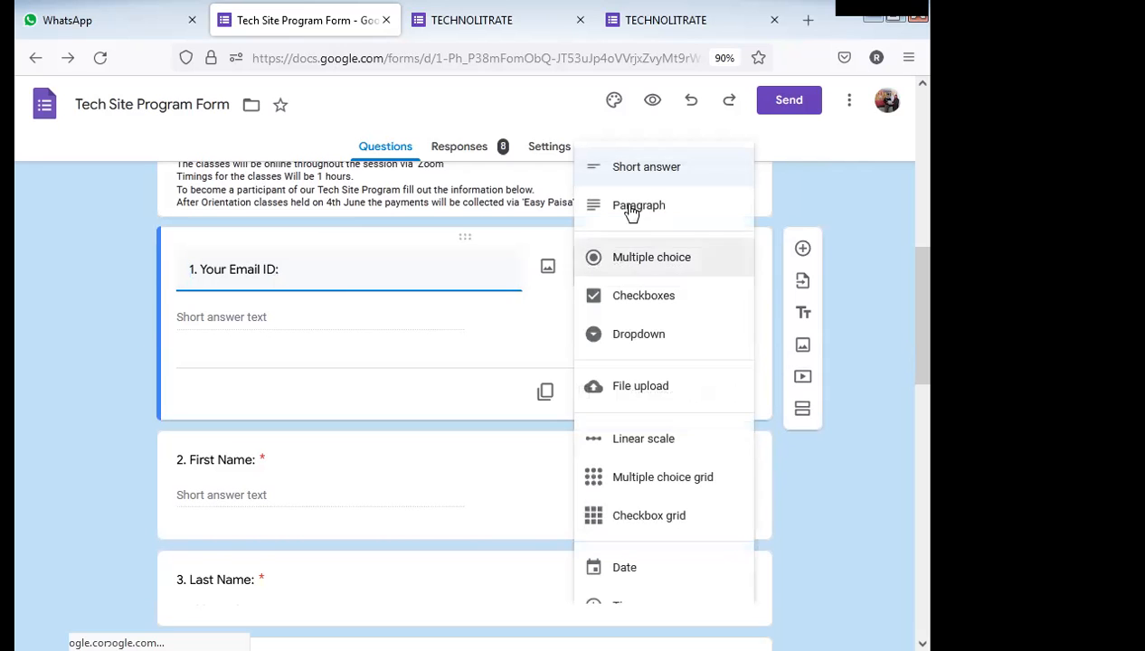
click(672, 181)
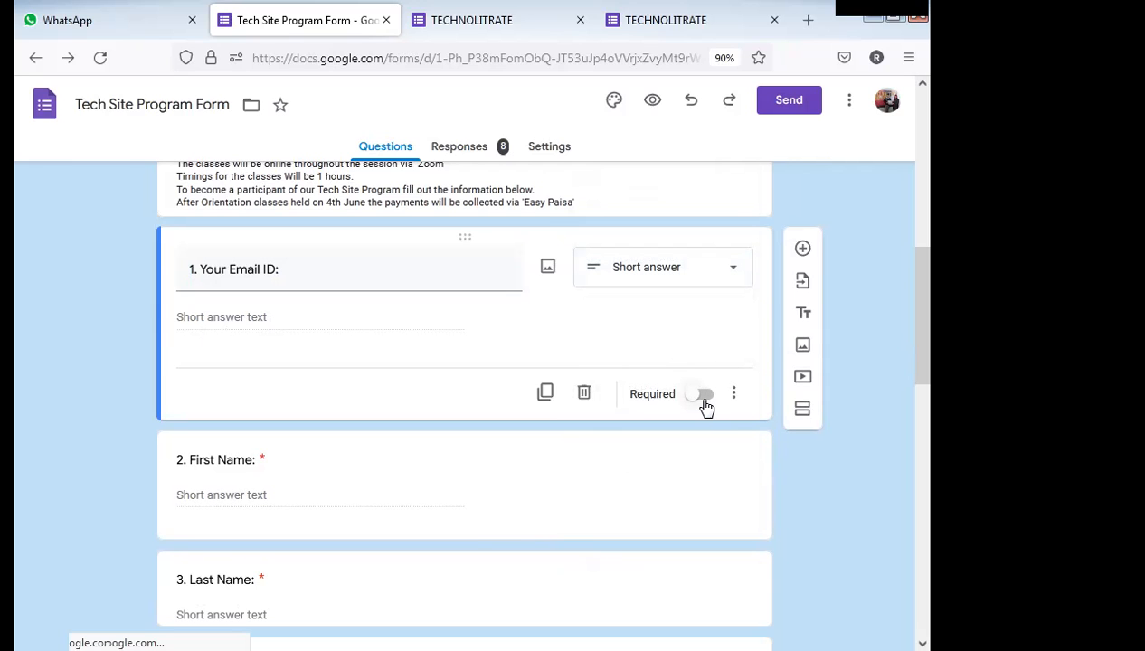
Inspect the "2. First Name:" question's settings and available answer types without changing them.
scroll(697, 406, down, 2)
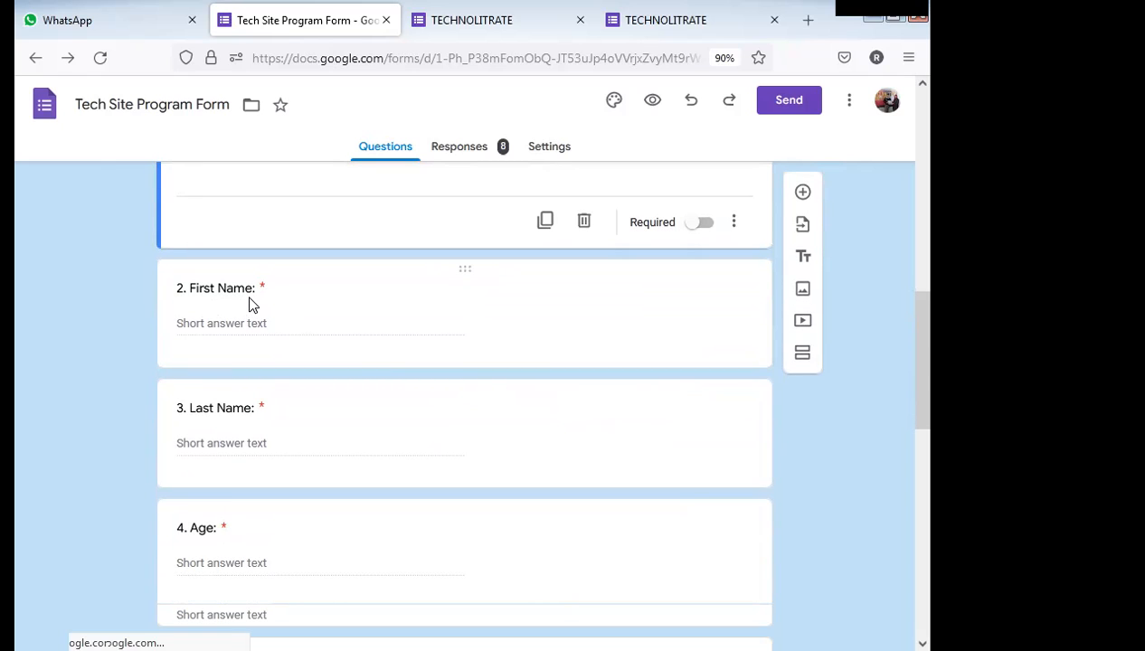
click(253, 305)
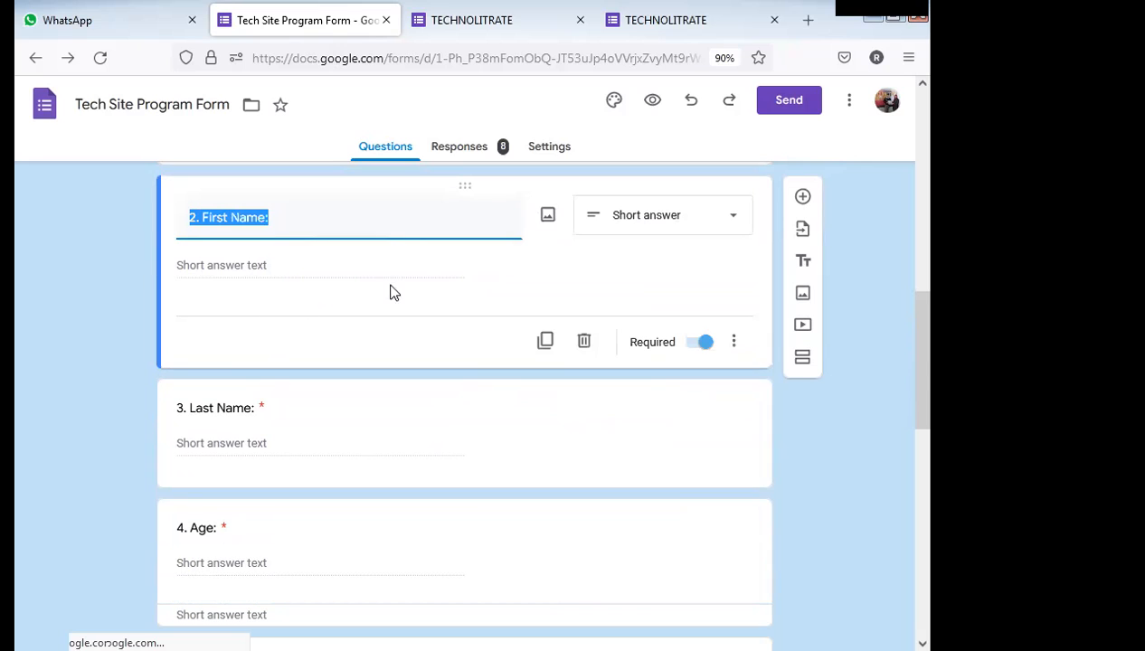
click(674, 224)
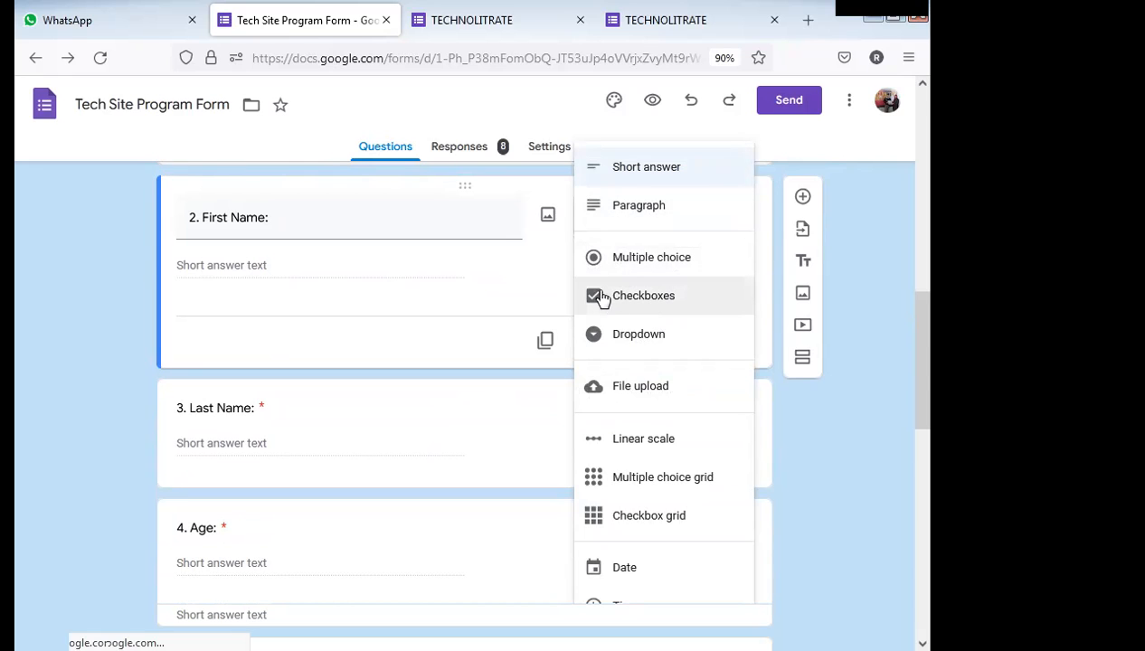
click(440, 301)
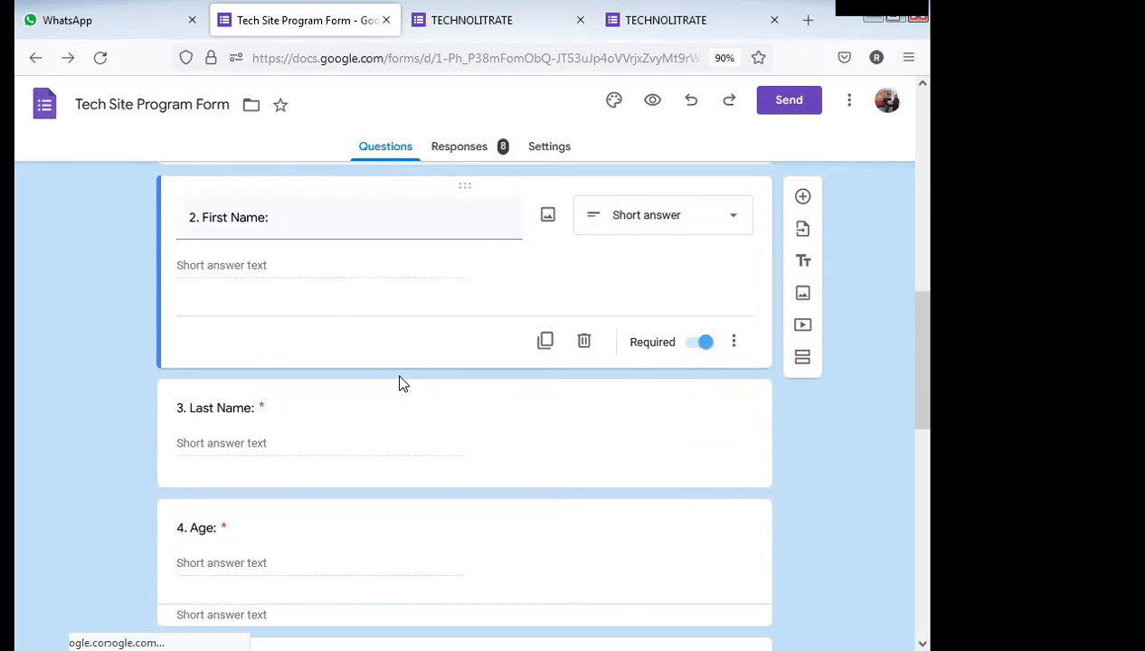
scroll(402, 385, down, 2)
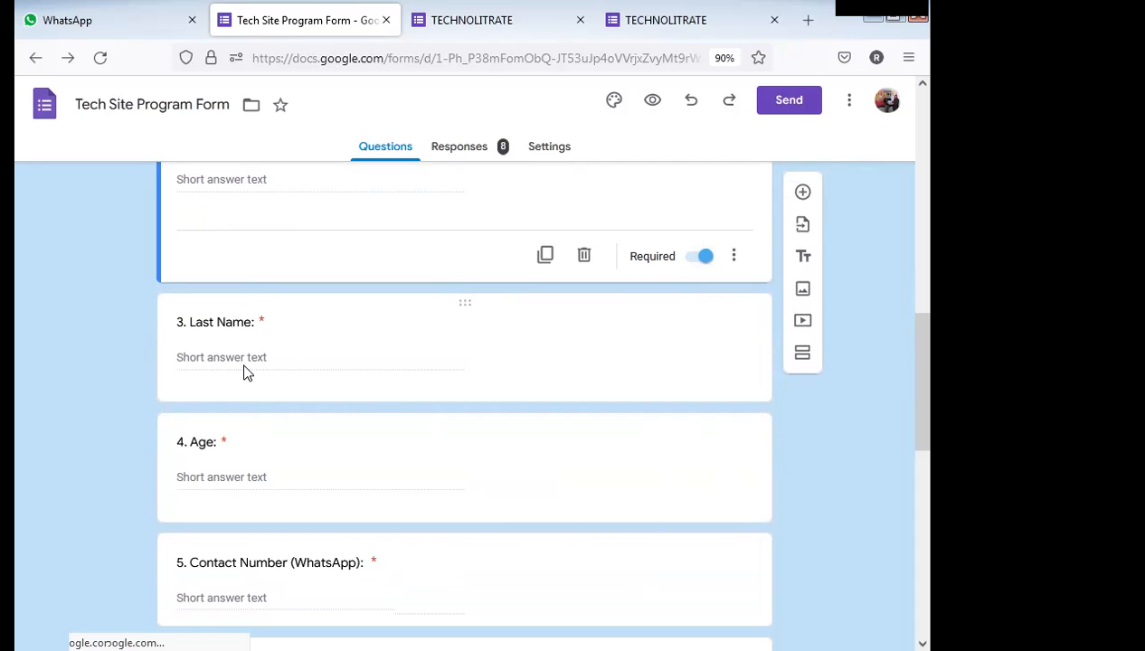
Inspect the "3. Last Name:" question's answer type and Required setting, comparing it with the "2. First Name:" question.
click(265, 324)
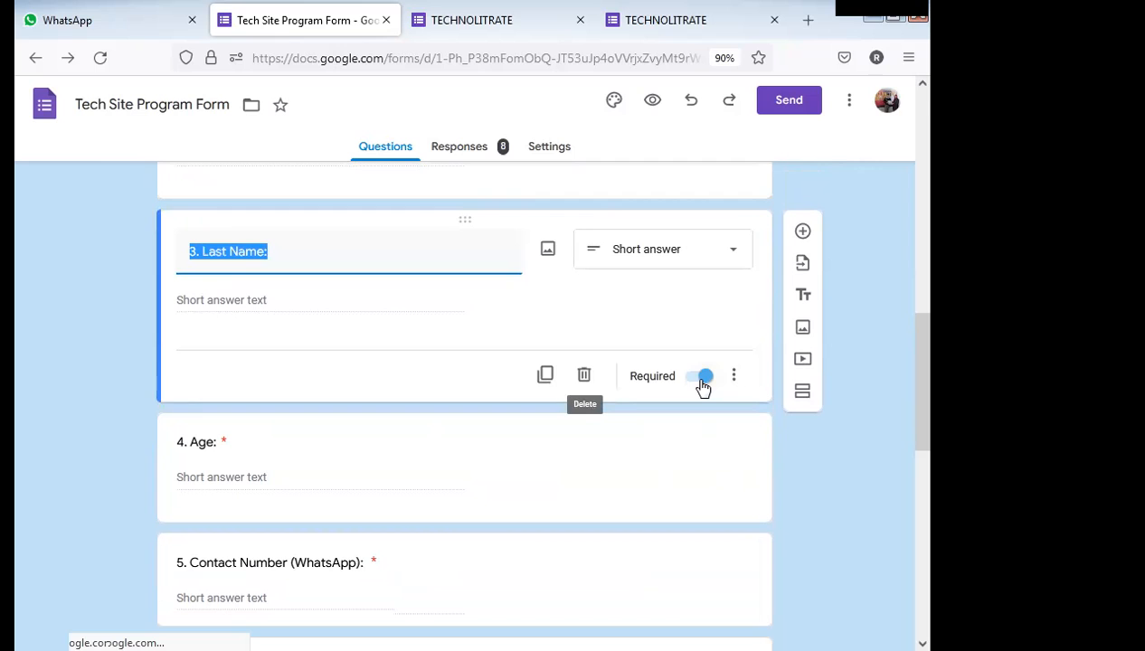
scroll(703, 389, up, 4)
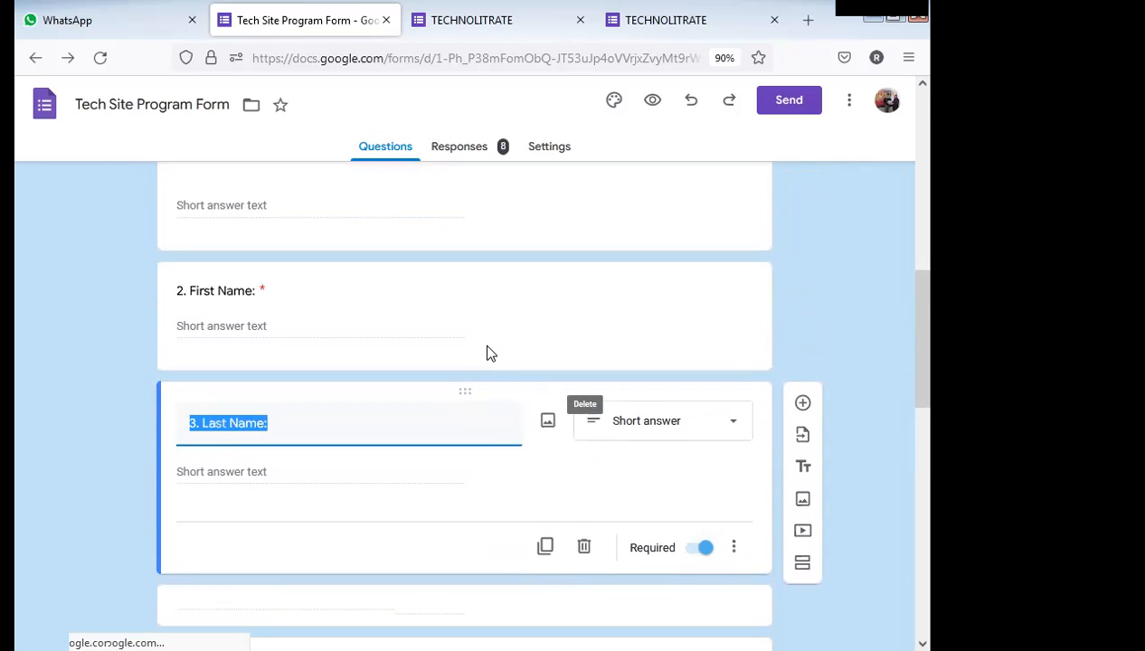
scroll(484, 344, down, 2)
scroll(272, 362, up, 2)
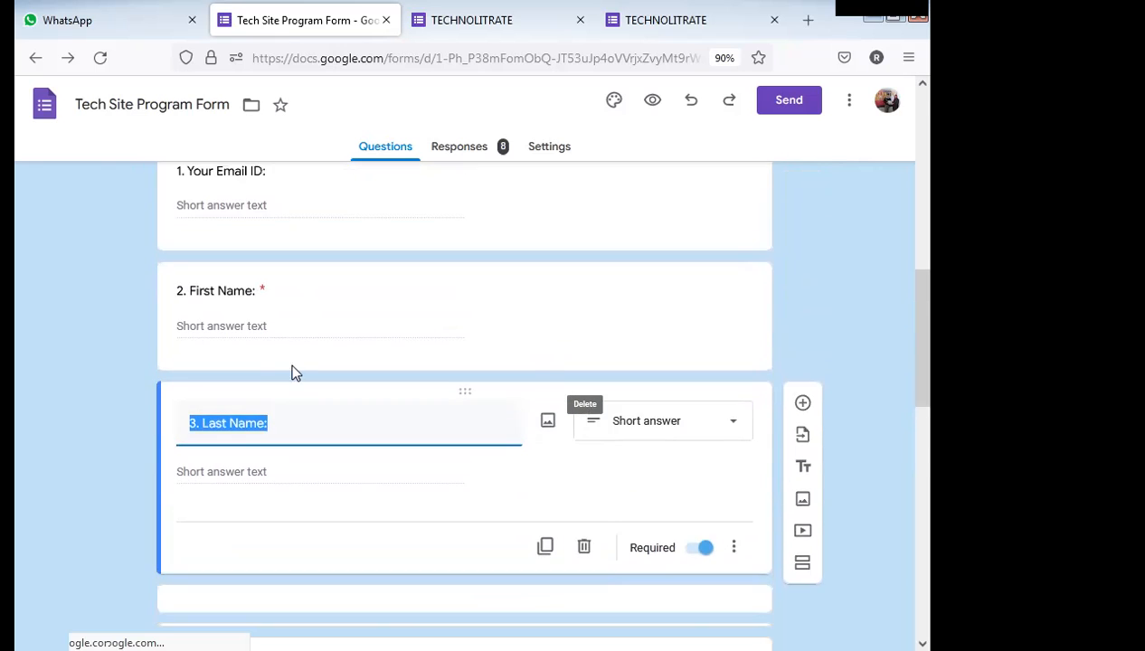
click(302, 369)
scroll(286, 378, down, 2)
click(256, 326)
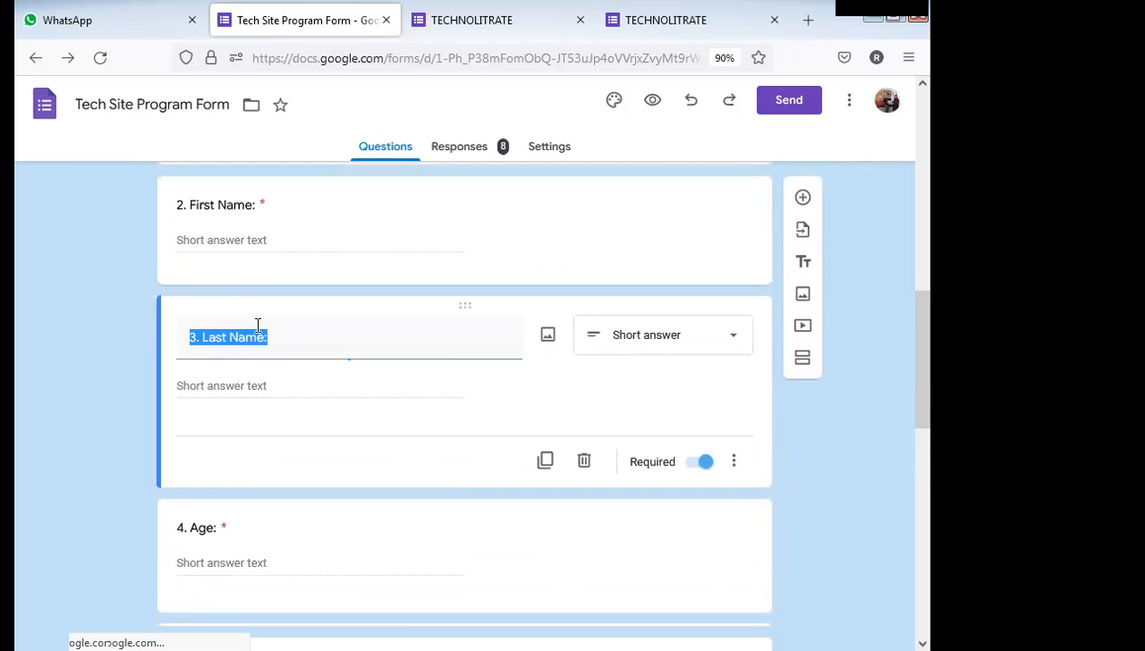
click(111, 358)
Inspect the "4. Age:" question's answer type and Required setting without changing them.
scroll(110, 358, down, 5)
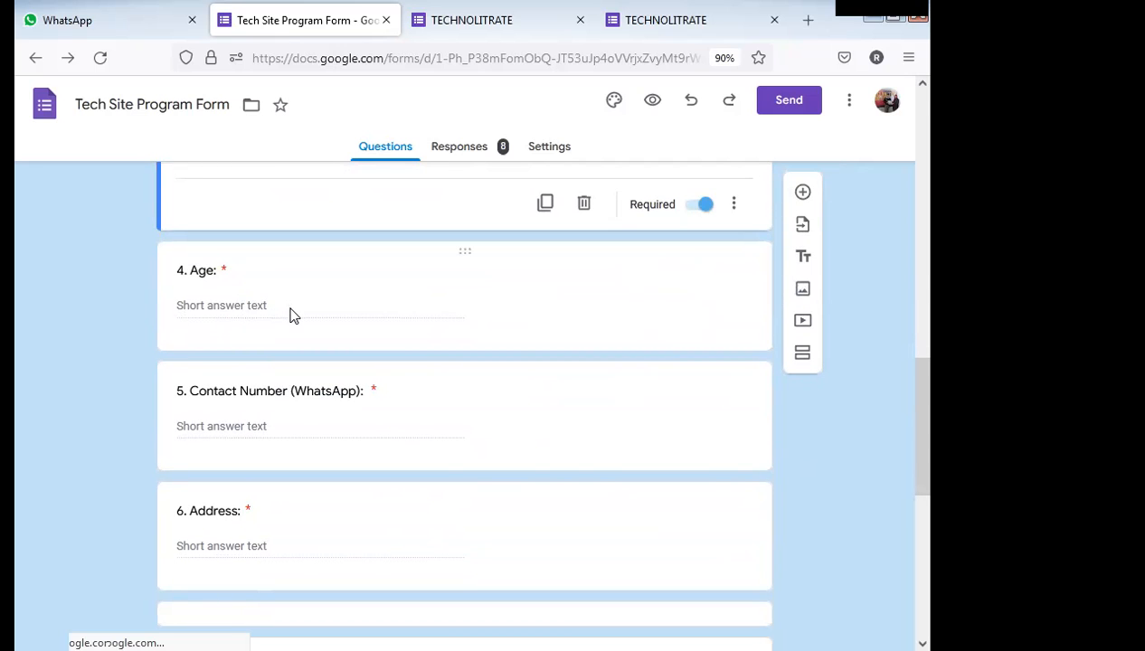
scroll(290, 315, up, 3)
scroll(271, 362, down, 2)
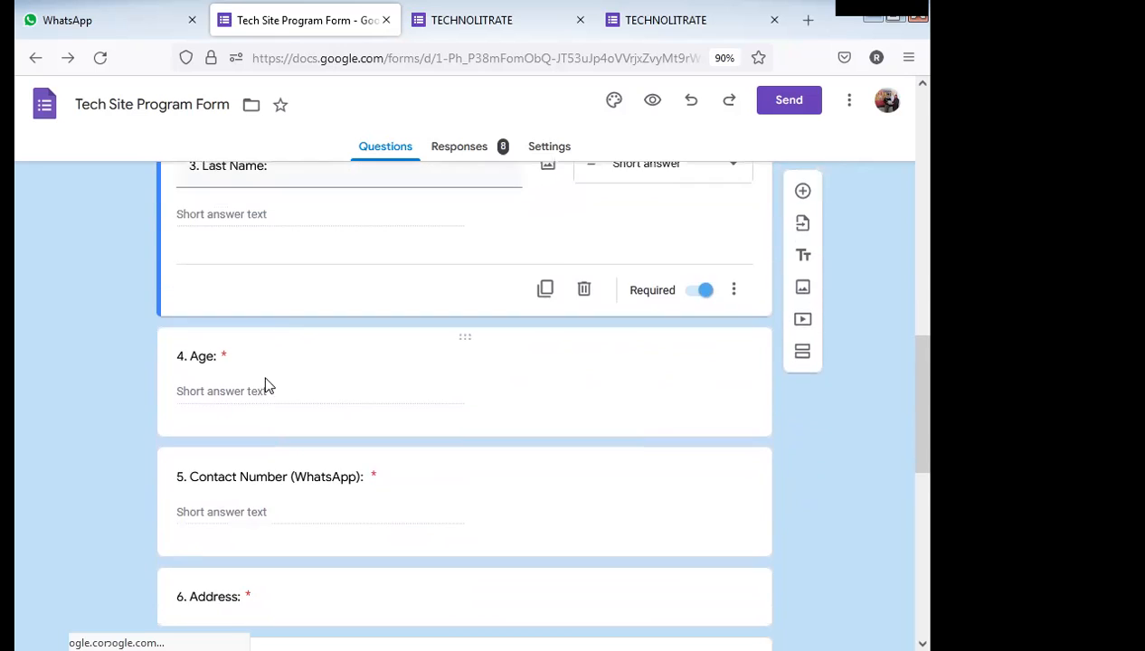
click(250, 367)
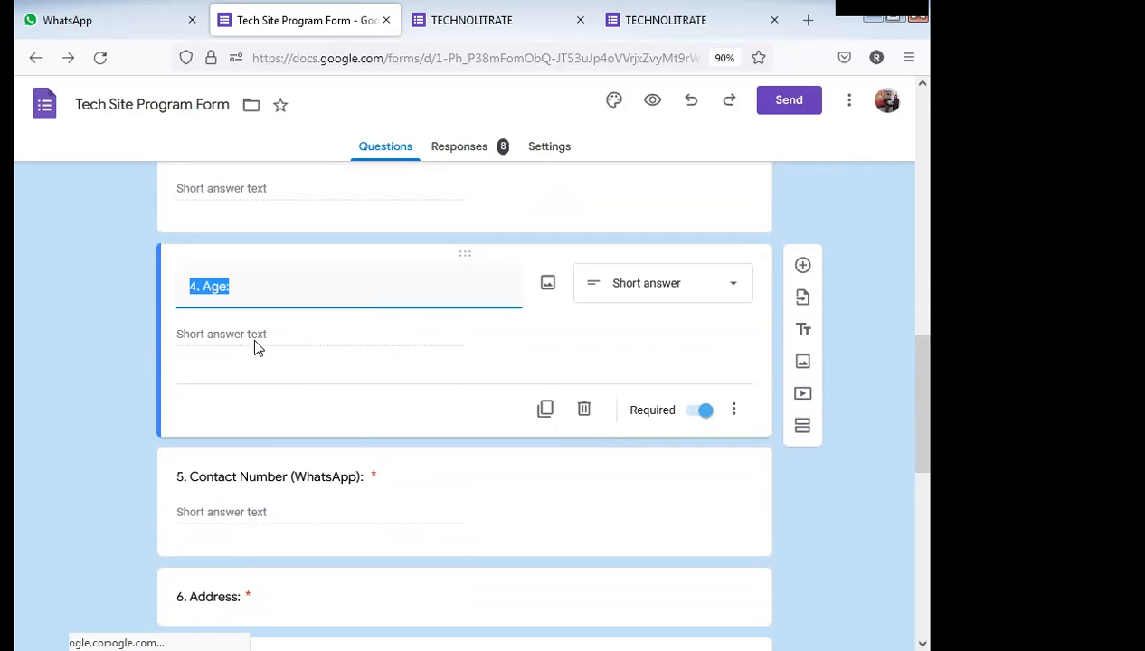
click(140, 399)
Check the settings of the "5. Contact Number (WhatsApp):" question and view the "6. Address:" question below it.
scroll(141, 399, down, 1)
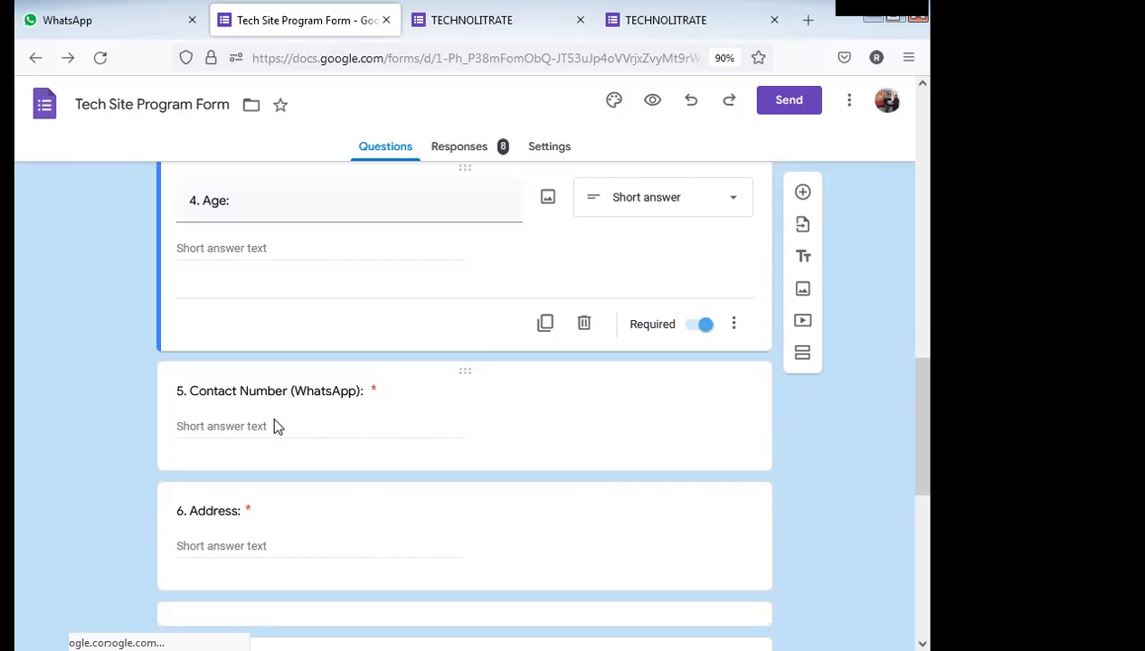
click(237, 431)
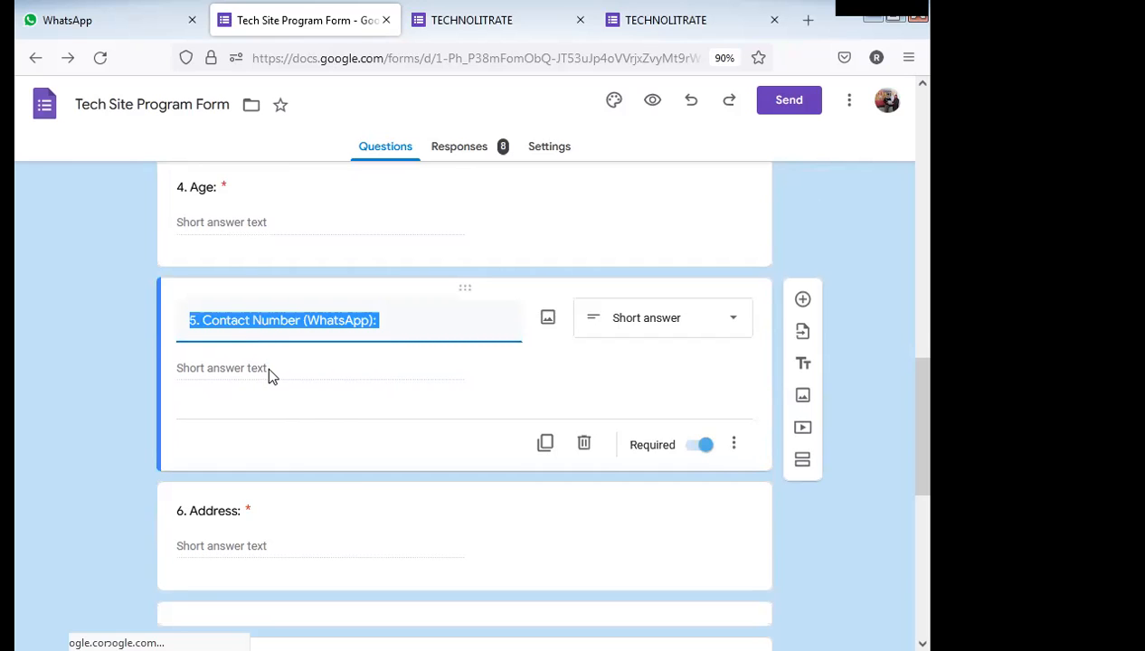
click(491, 490)
click(416, 387)
scroll(417, 394, down, 3)
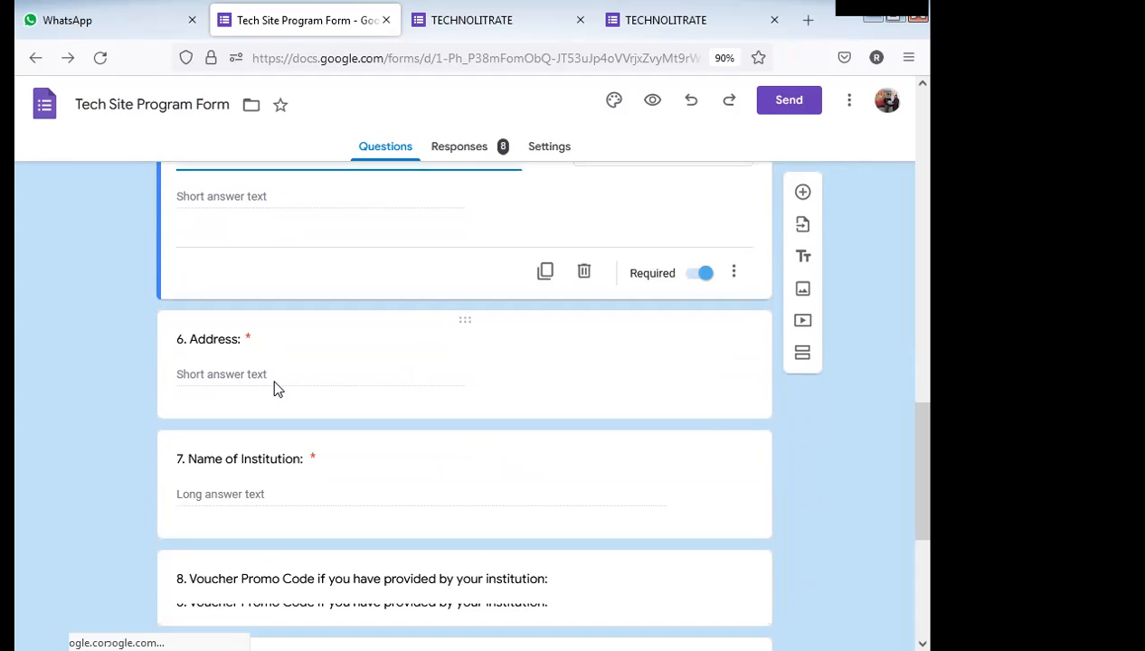
Check the answer types offered for the "7. Name of Institution:" question and keep it as Paragraph.
scroll(276, 387, down, 2)
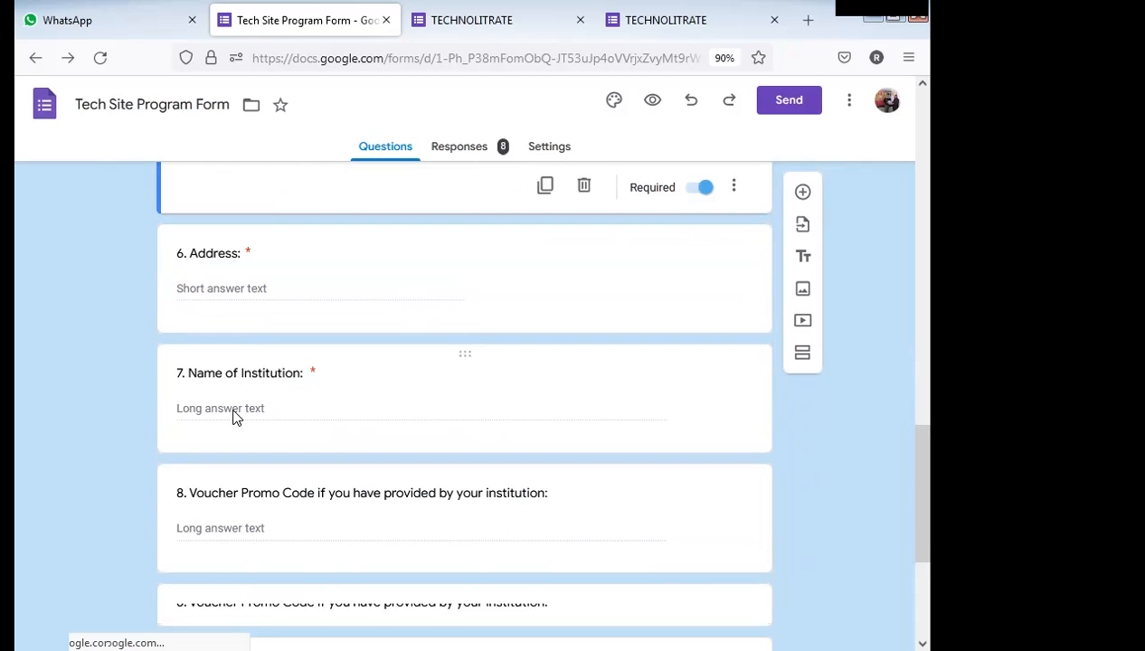
triple_click(281, 375)
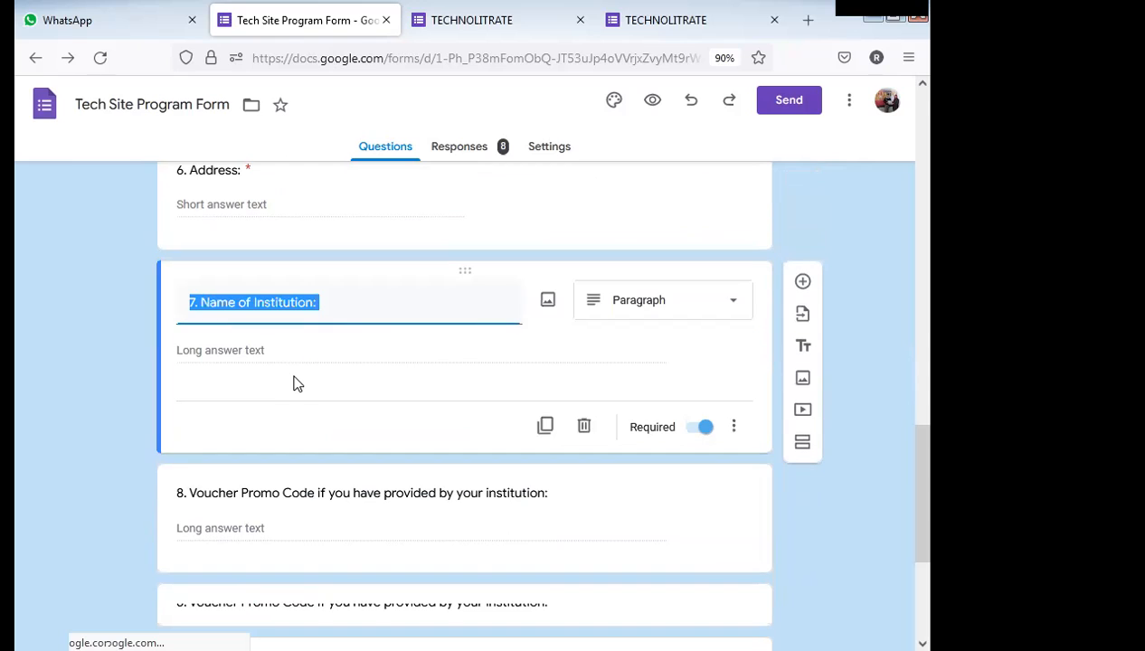
click(269, 354)
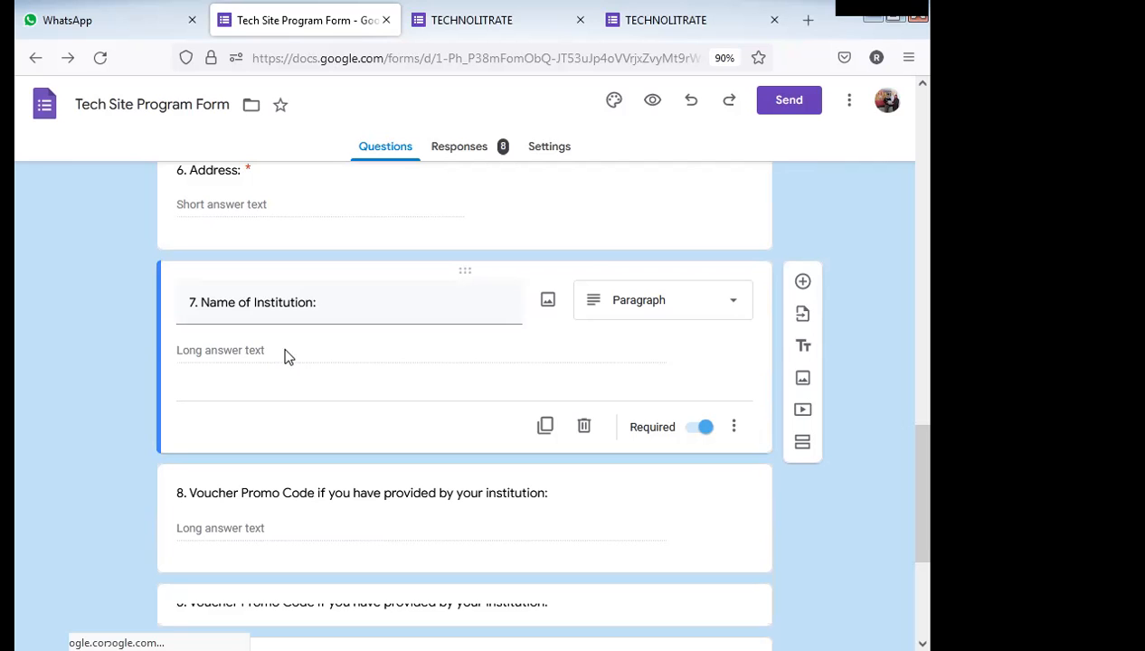
click(671, 312)
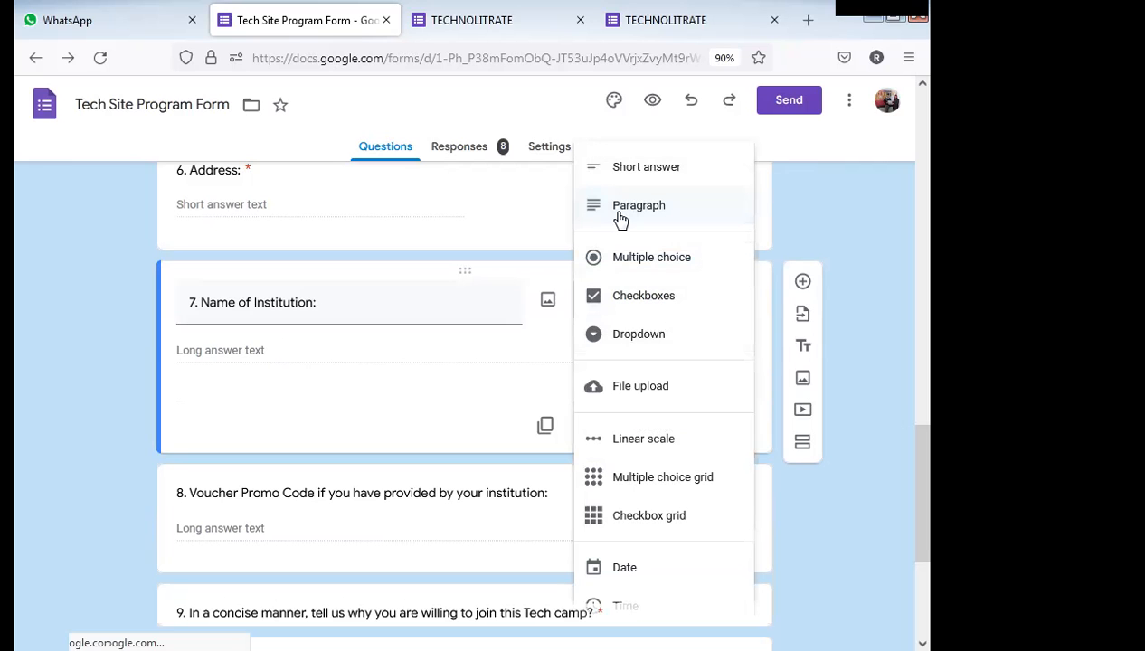
click(348, 374)
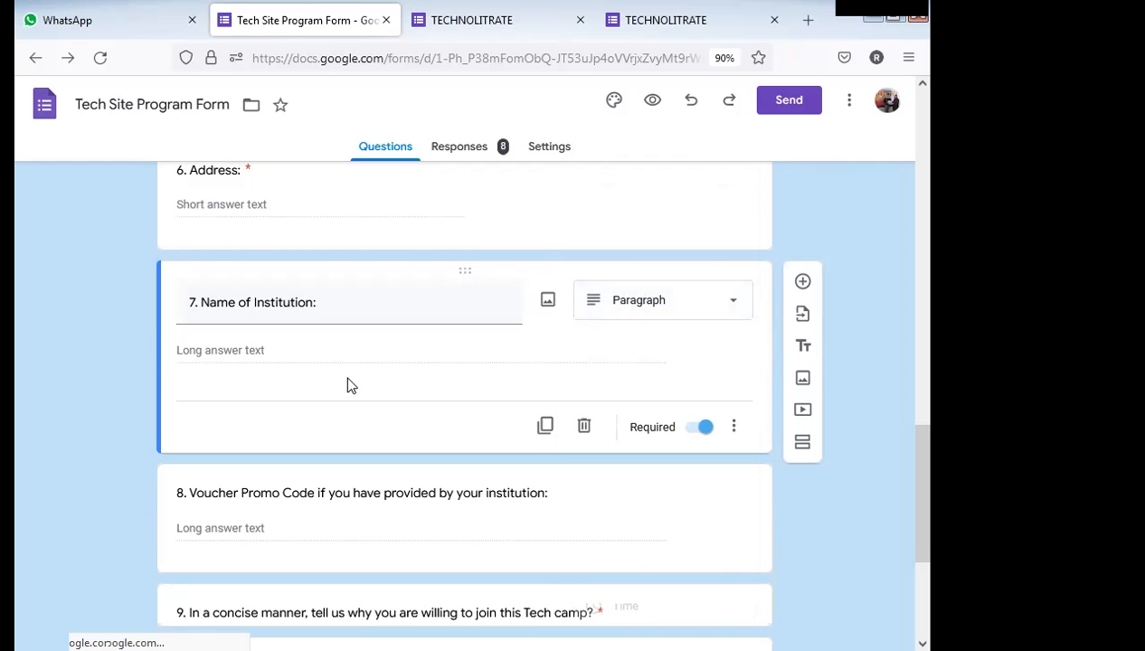
click(651, 317)
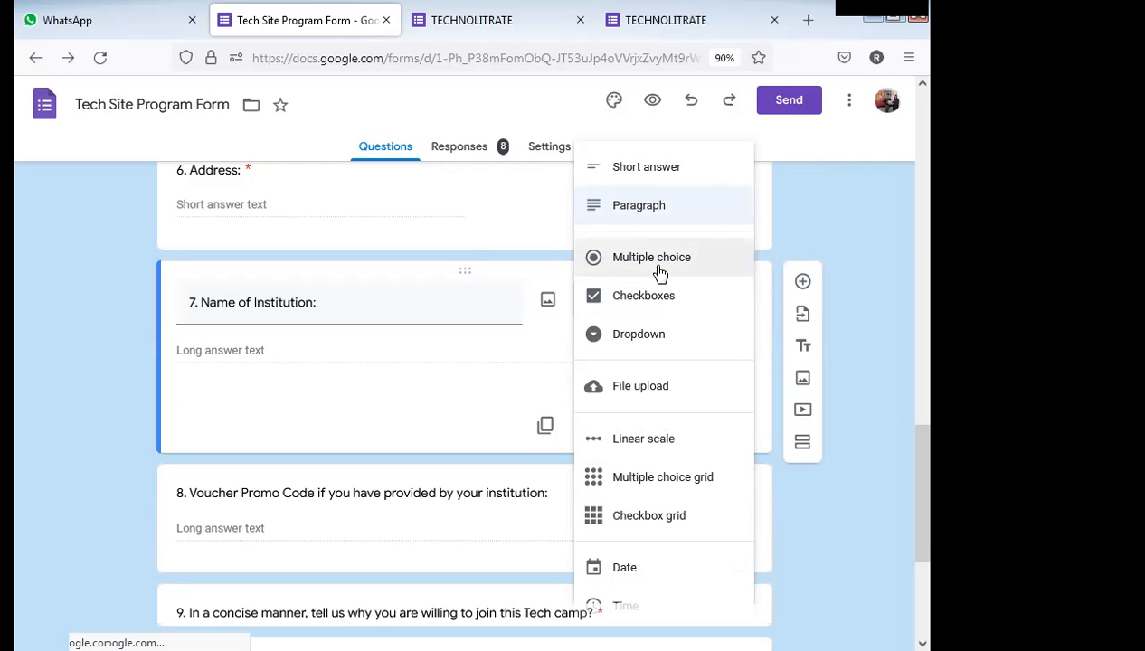
click(76, 466)
Review the voucher promo code and Tech camp motivation questions, and inspect the answer options of question 10 about 100% attendance.
scroll(238, 468, down, 1)
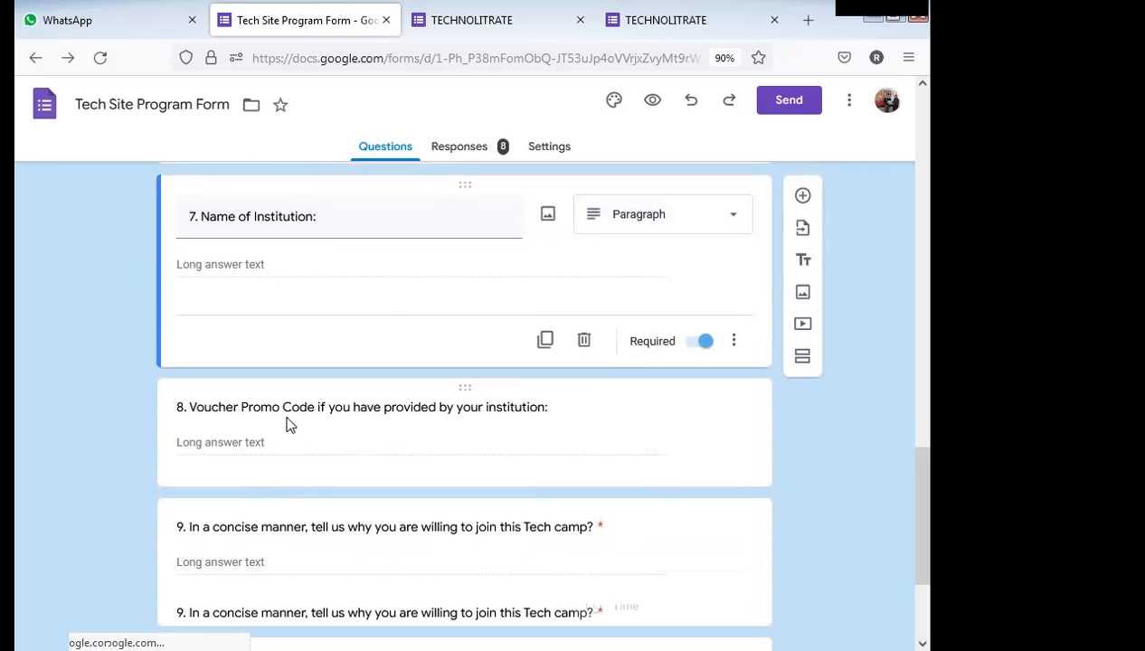
scroll(271, 430, down, 1)
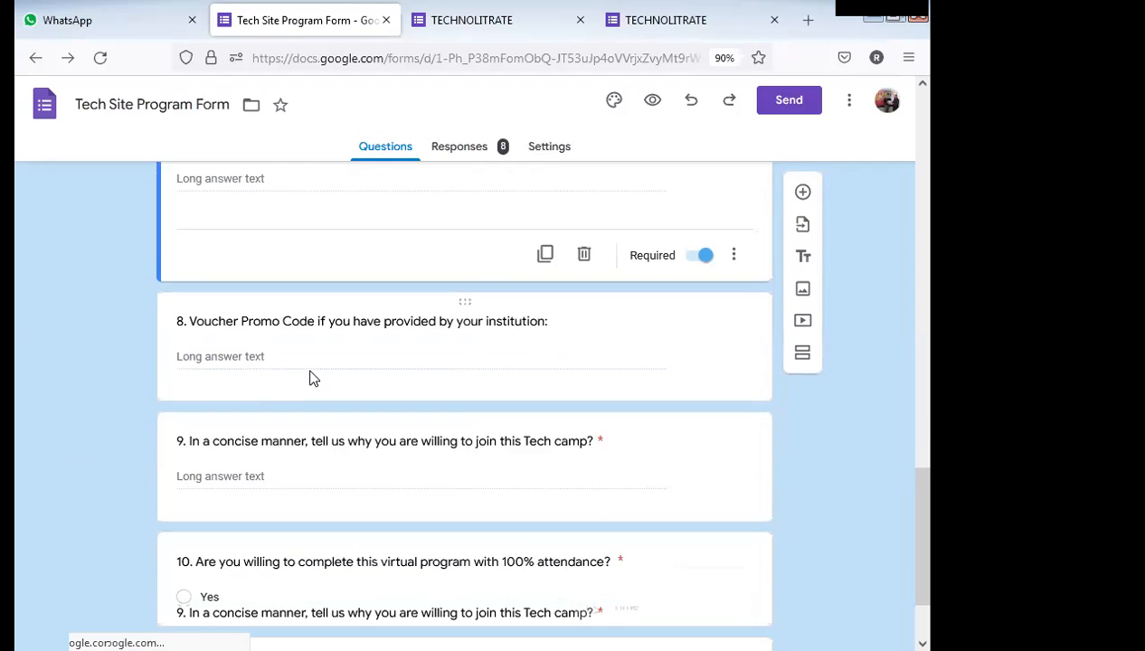
scroll(307, 351, down, 1)
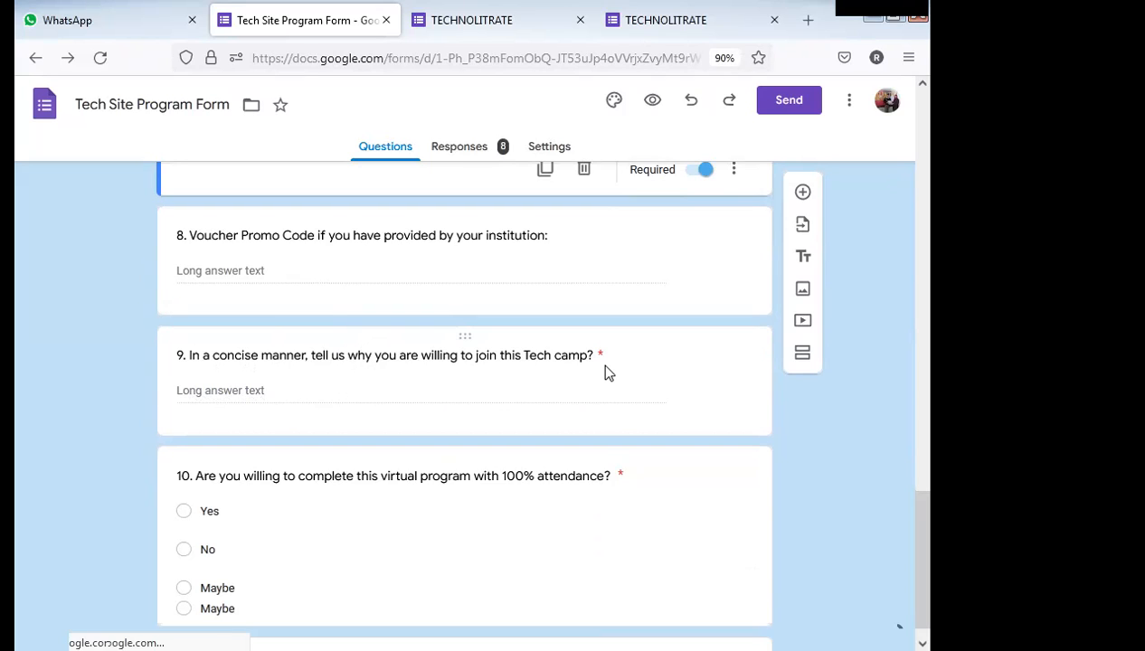
scroll(552, 381, down, 1)
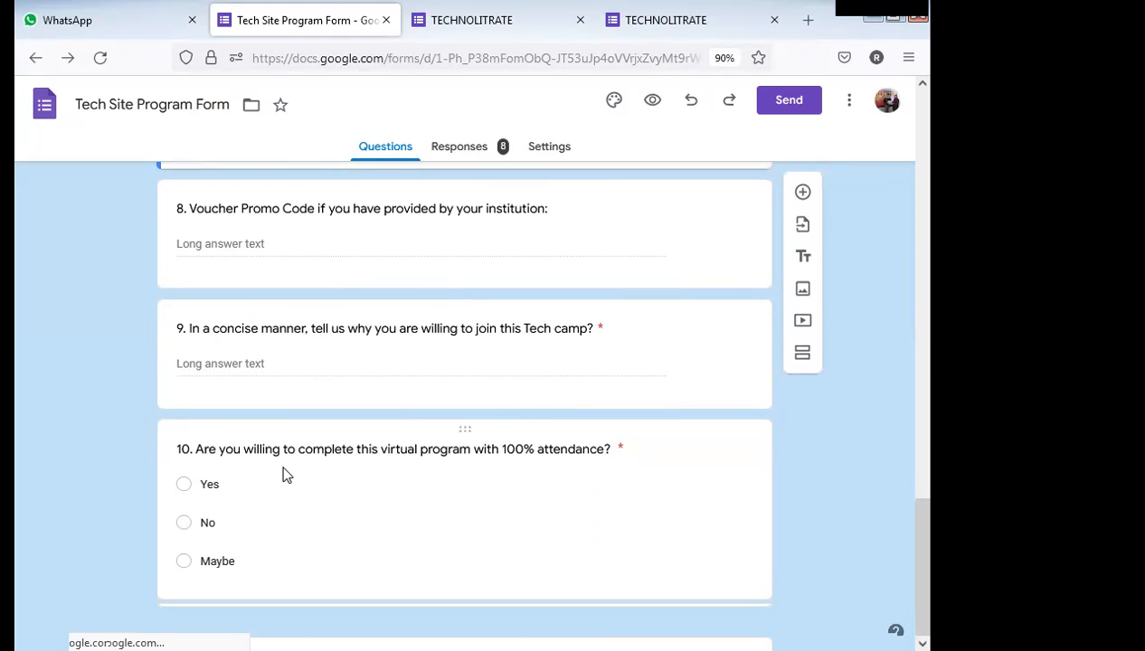
click(370, 453)
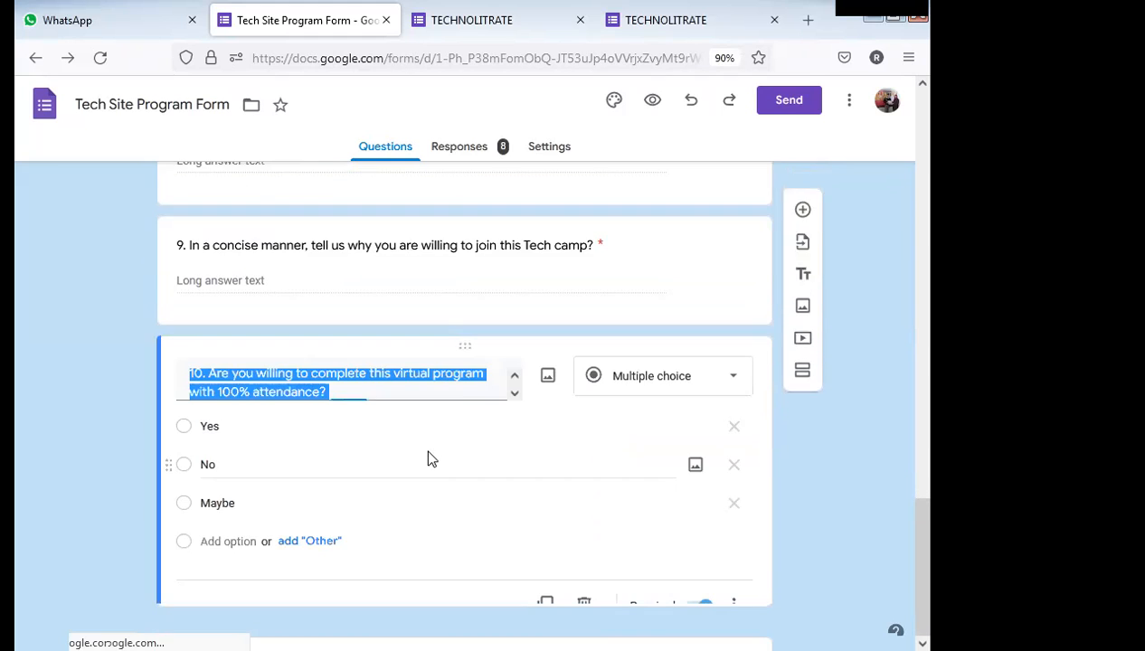
click(445, 394)
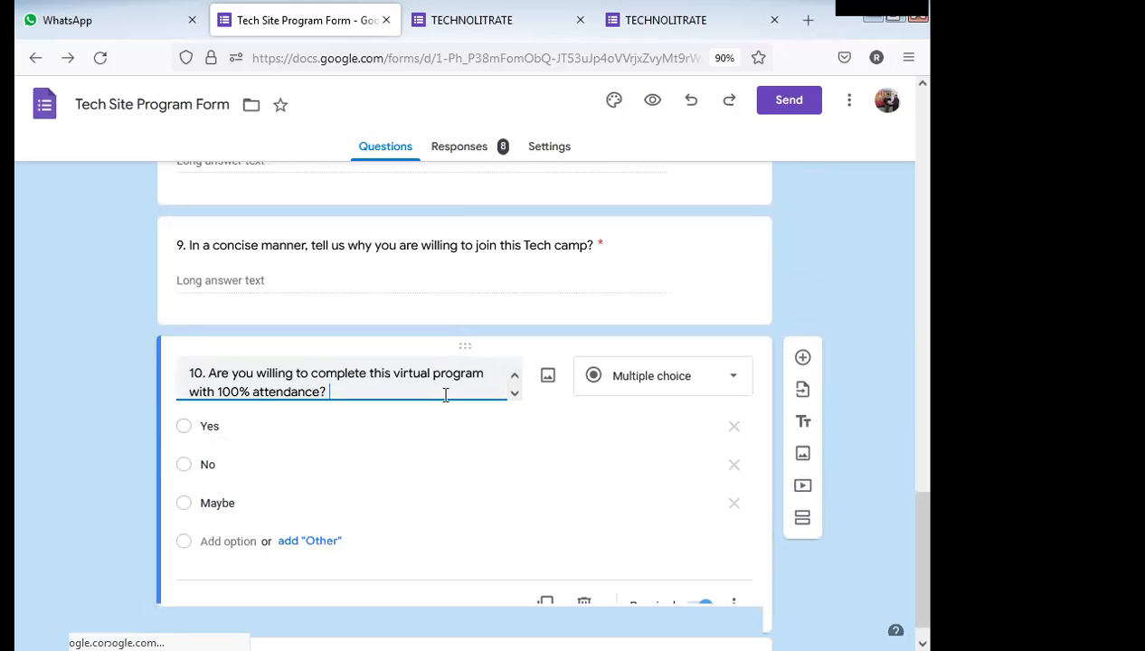
Review the whole question list once more, from the attendance question back up to the form's header image.
scroll(343, 447, up, 6)
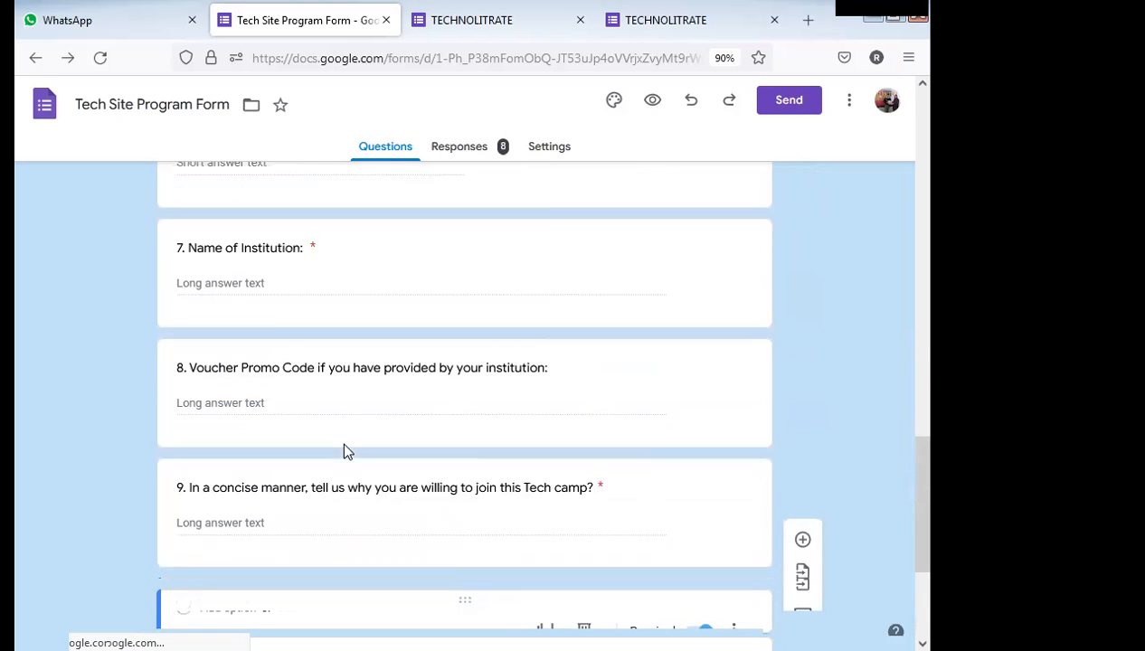
scroll(343, 444, up, 1)
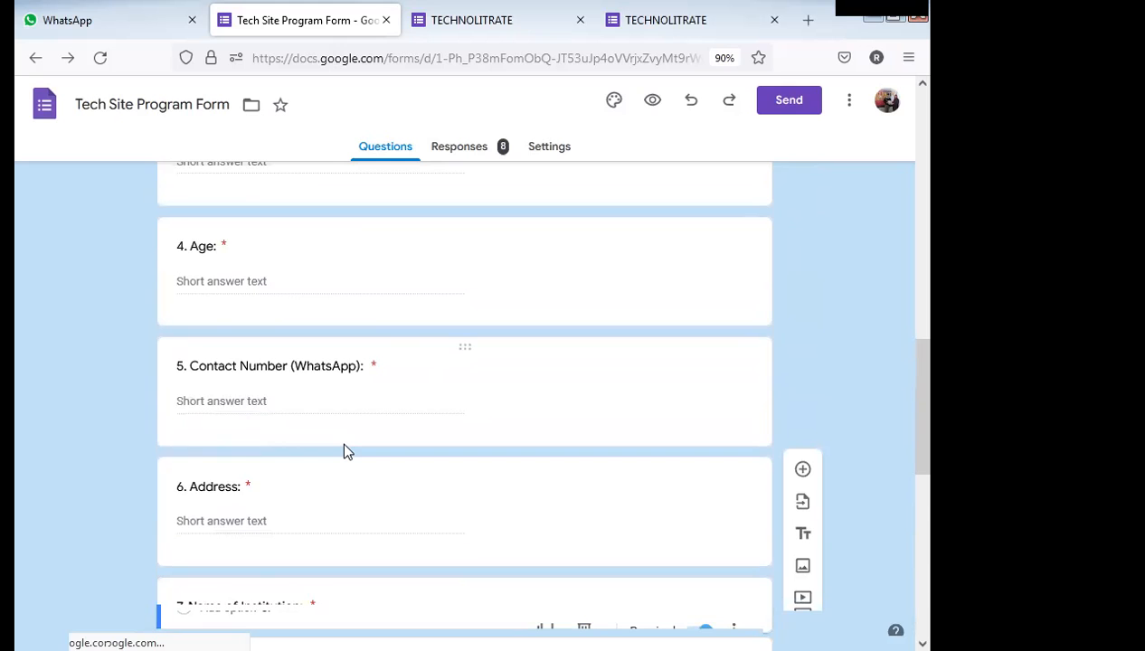
scroll(344, 447, down, 2)
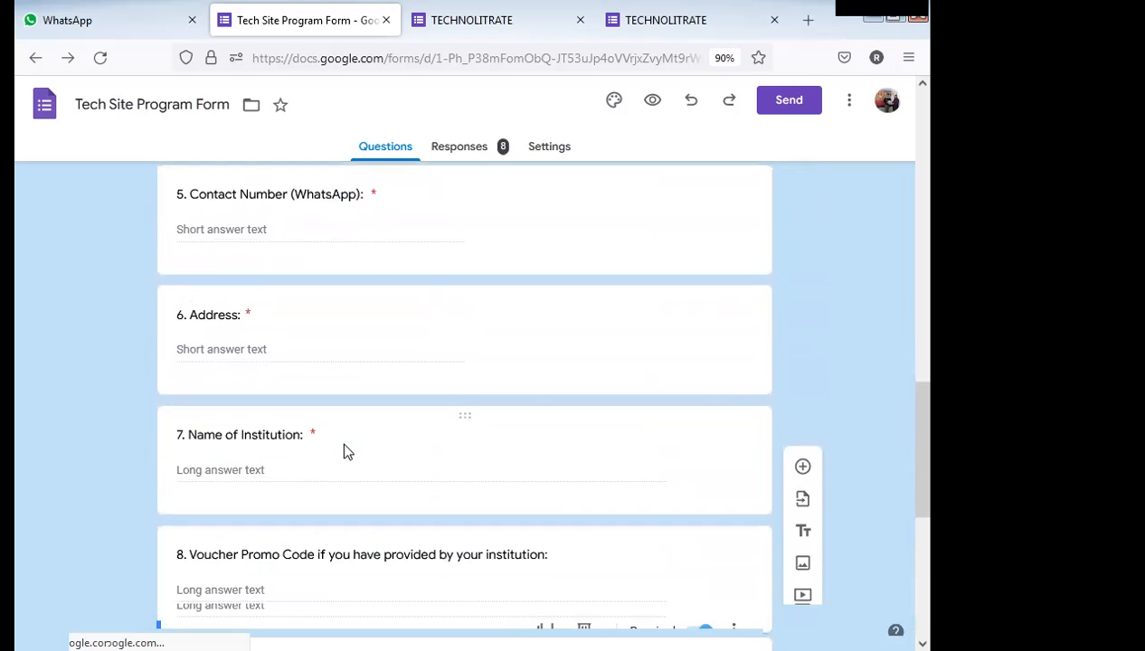
scroll(344, 447, down, 5)
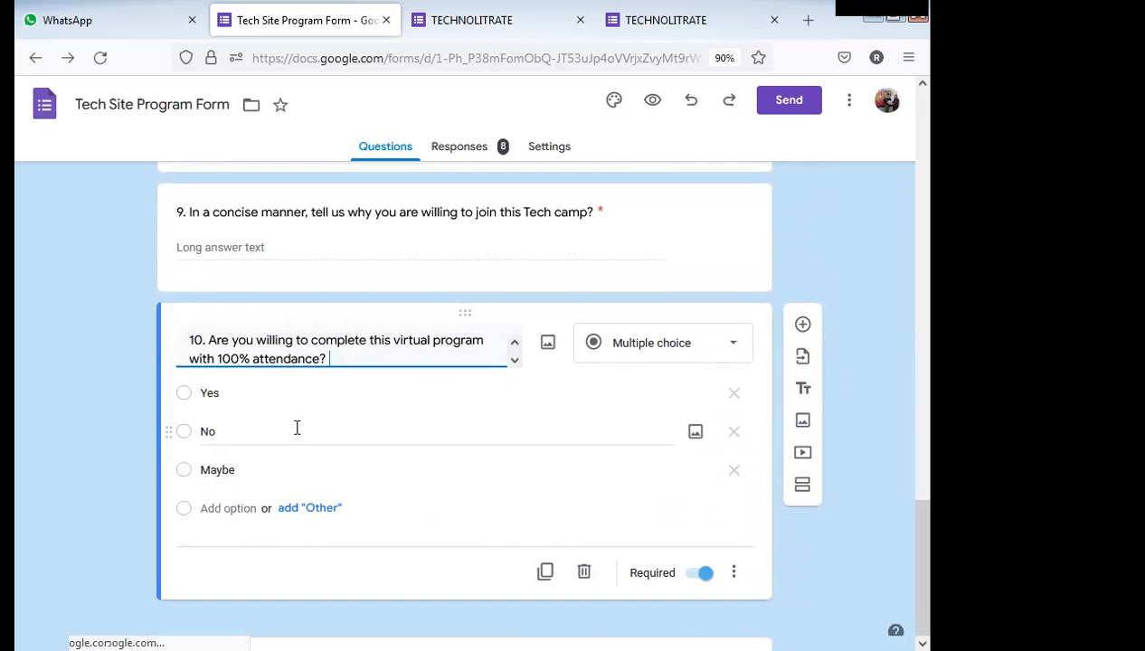
scroll(274, 560, up, 8)
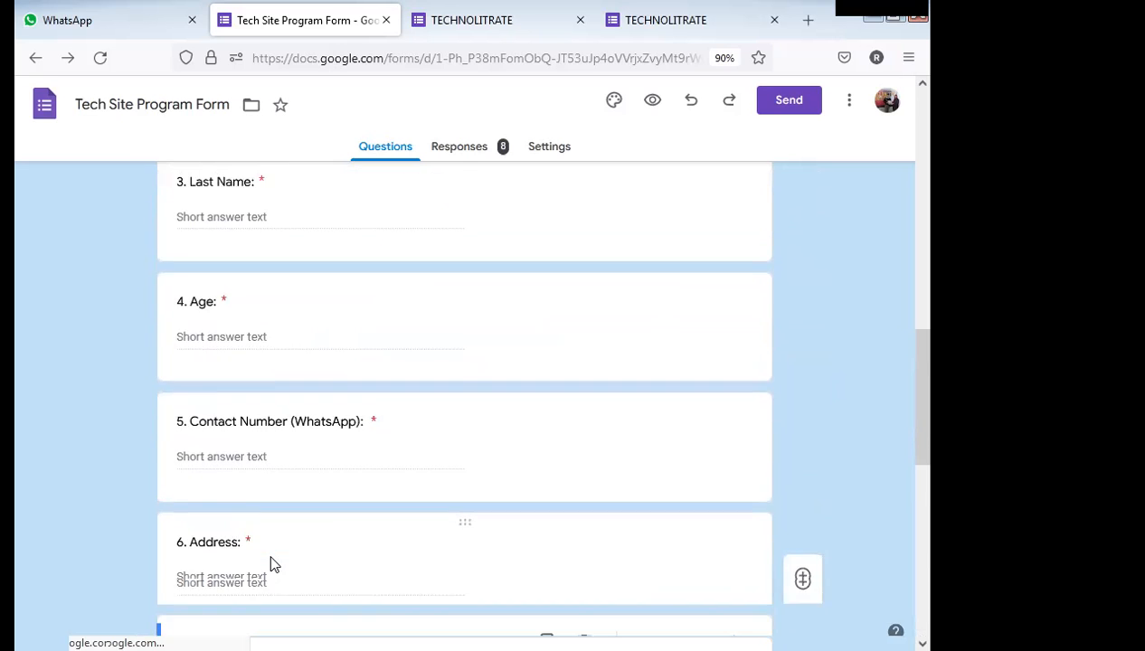
scroll(274, 565, up, 10)
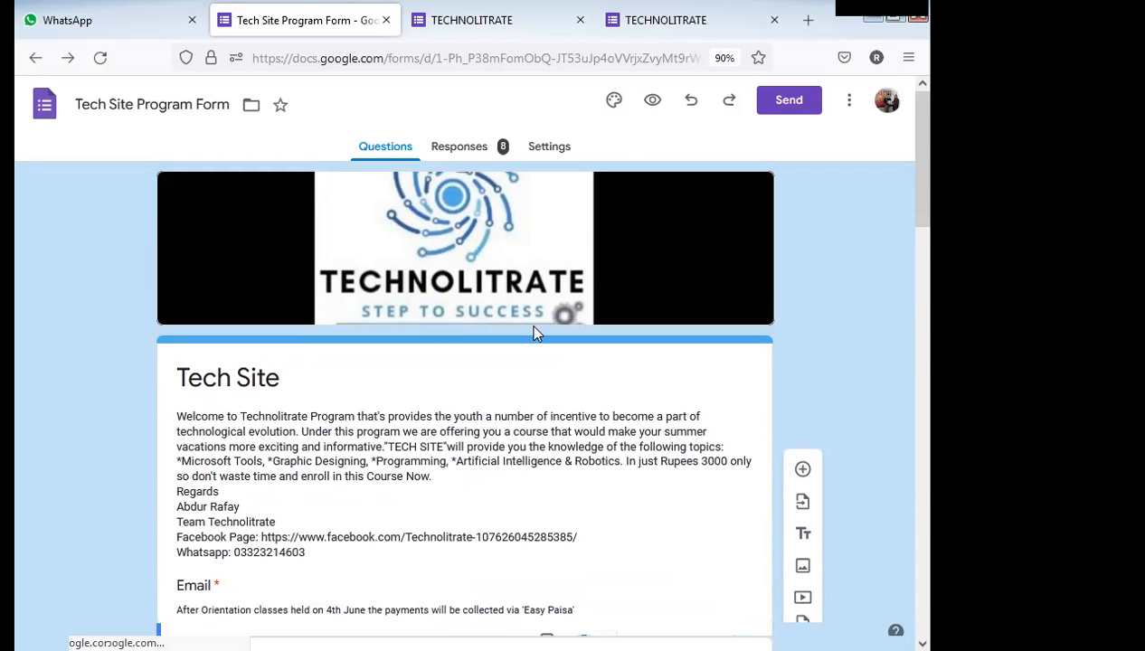
Set the form theme's font style to Decorative and check how the title and questions look.
click(615, 102)
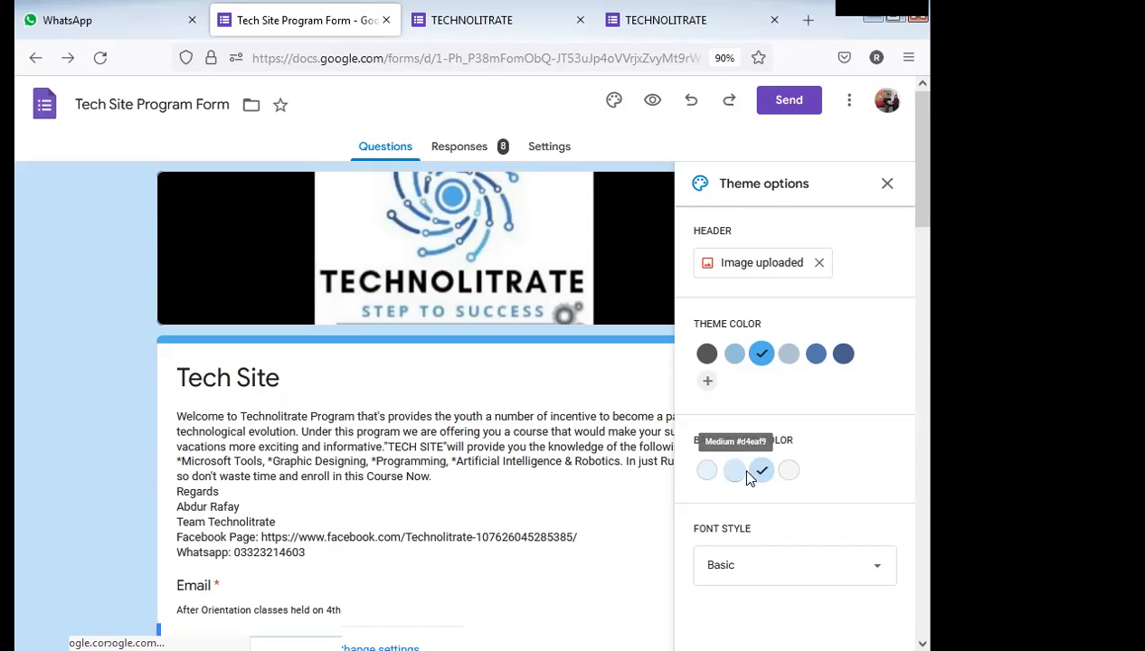
click(759, 562)
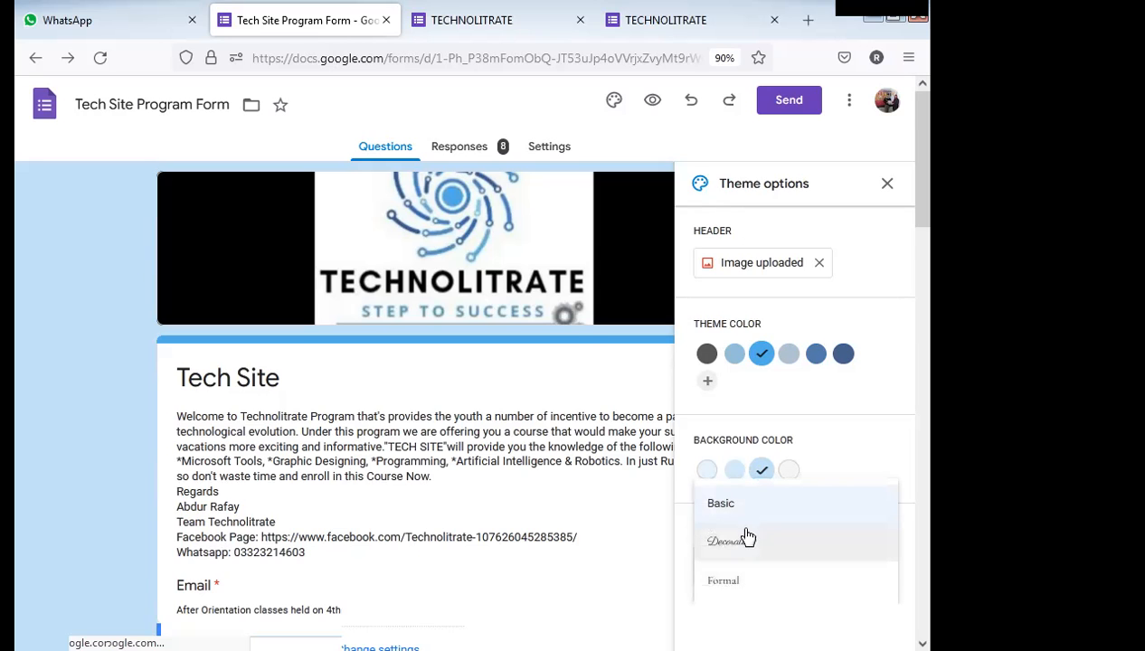
scroll(748, 539, down, 3)
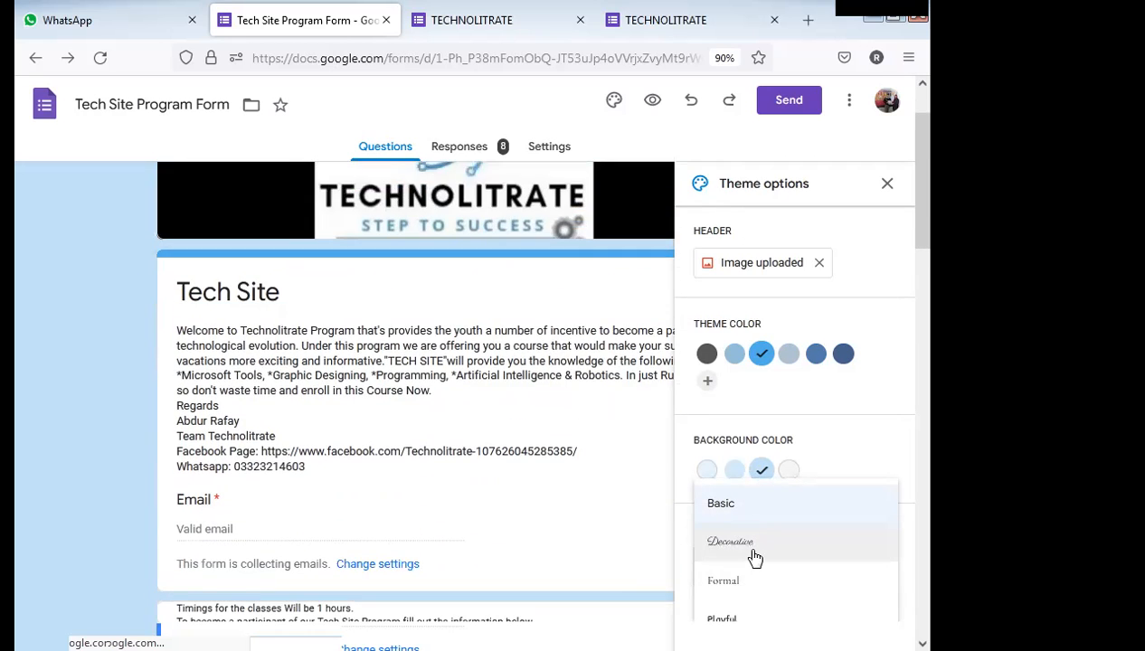
scroll(626, 551, up, 3)
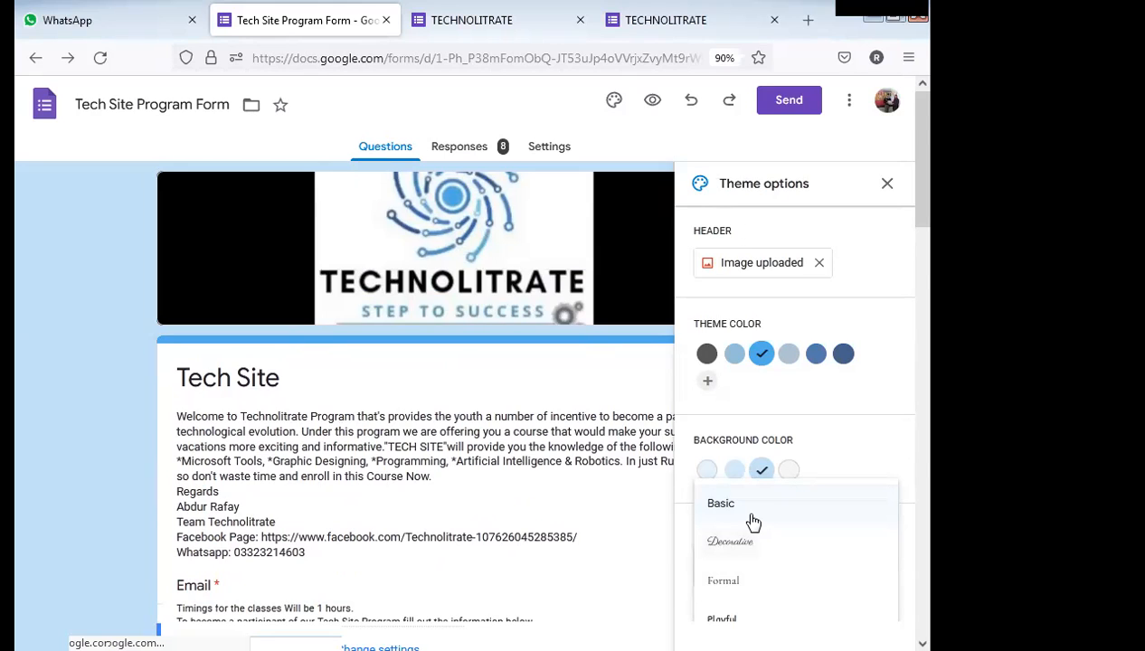
click(755, 555)
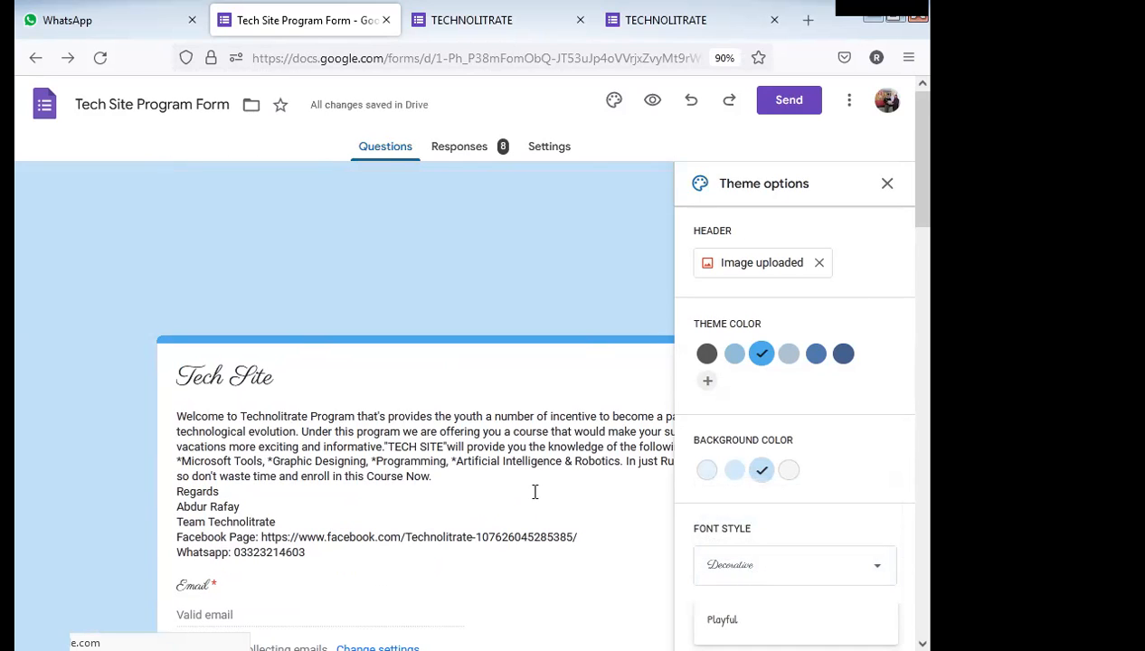
scroll(479, 452, down, 5)
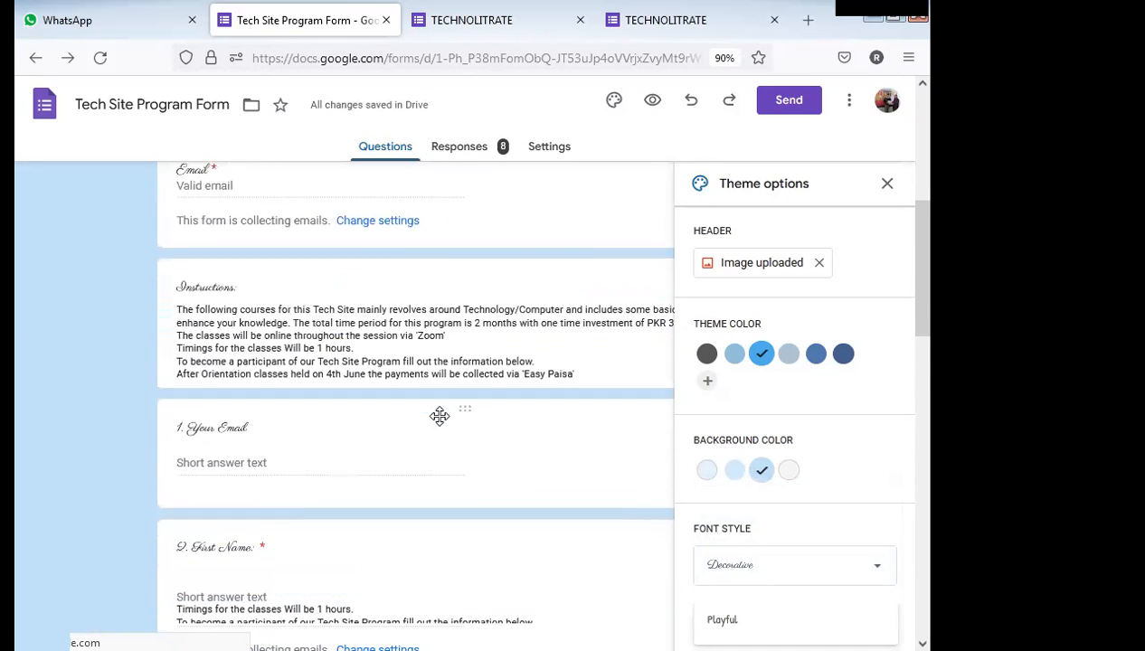
scroll(217, 443, up, 3)
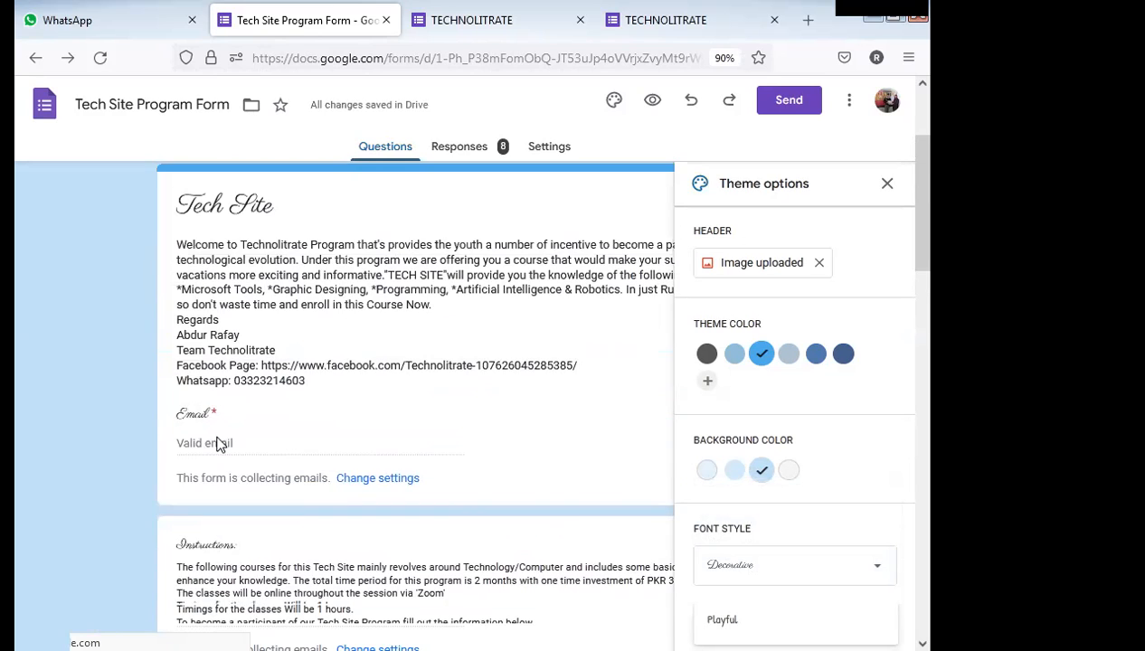
Set the form theme's font style back to Basic and close the theme options.
scroll(218, 444, up, 2)
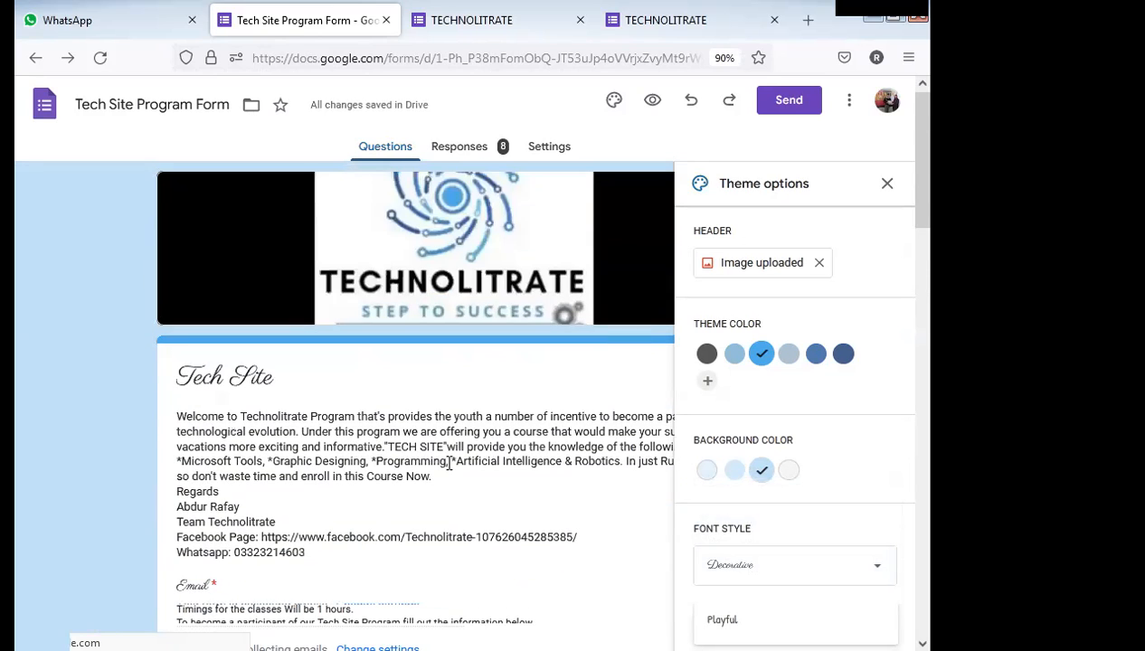
click(774, 570)
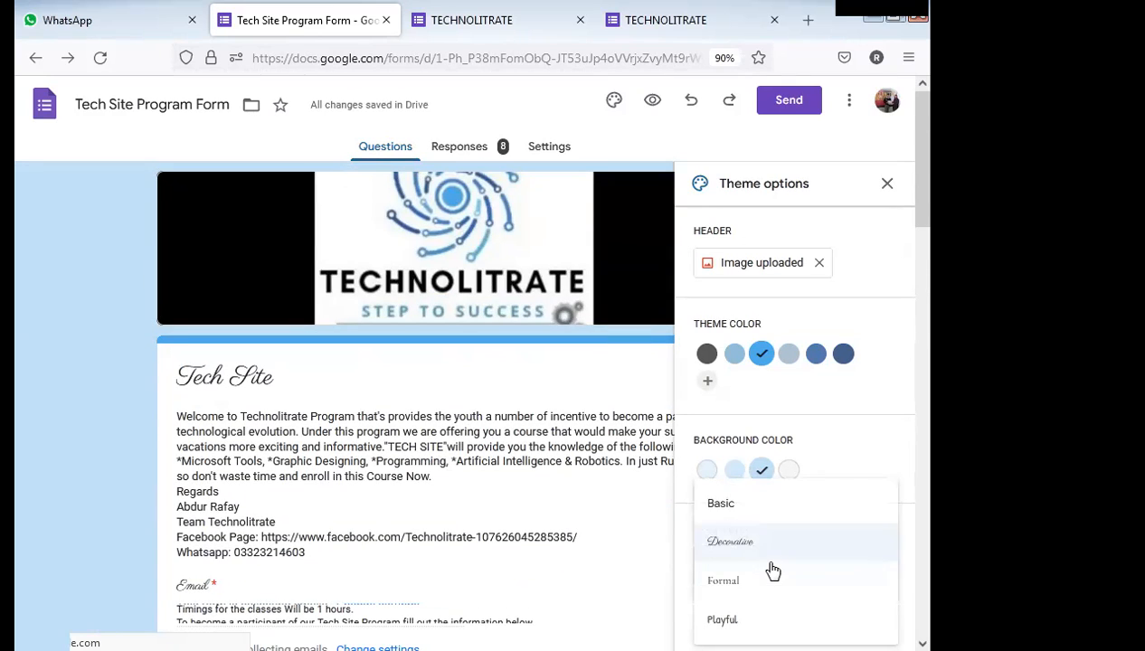
click(776, 507)
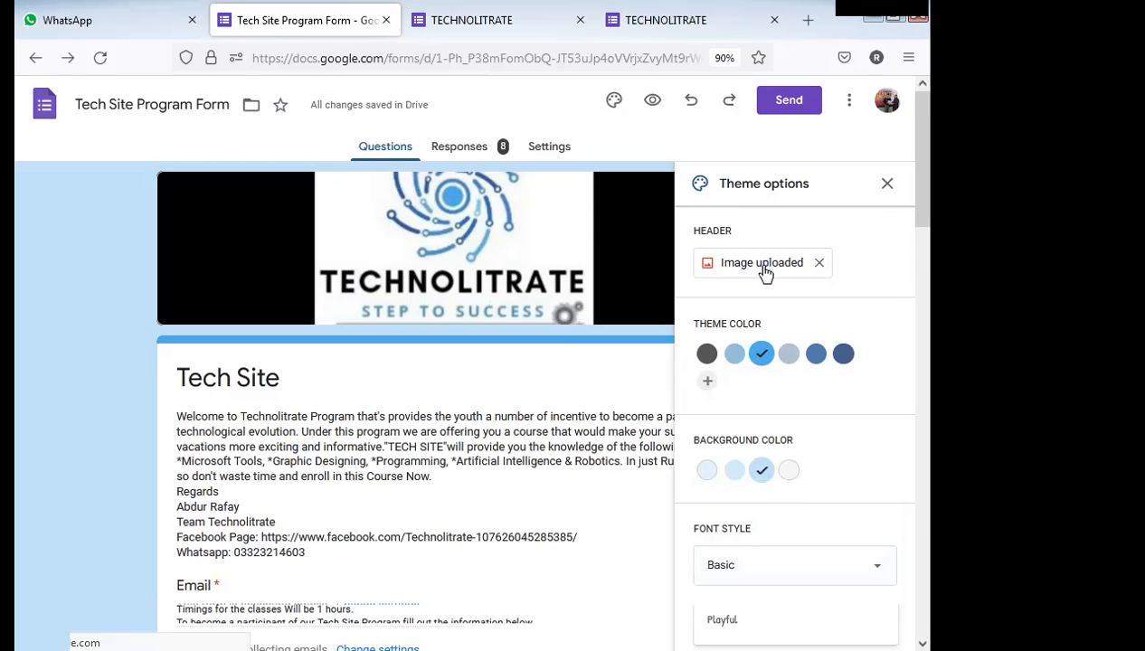
click(887, 184)
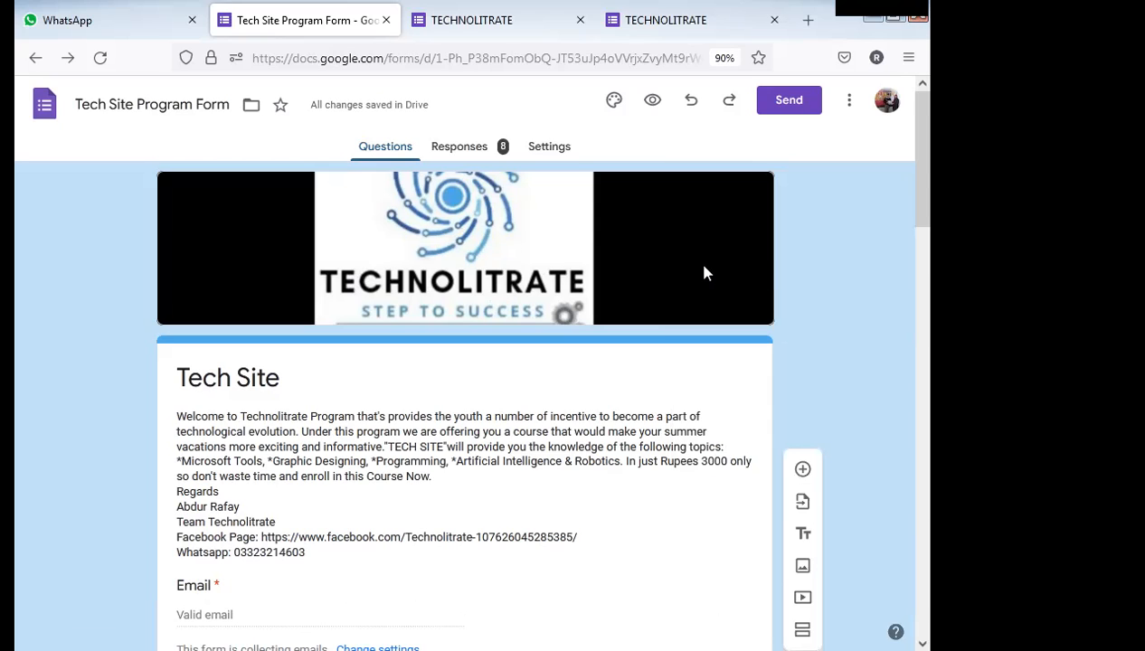
Review the form's collected responses in the summary, then in the individual and per-question views, with the theme options closed.
click(614, 101)
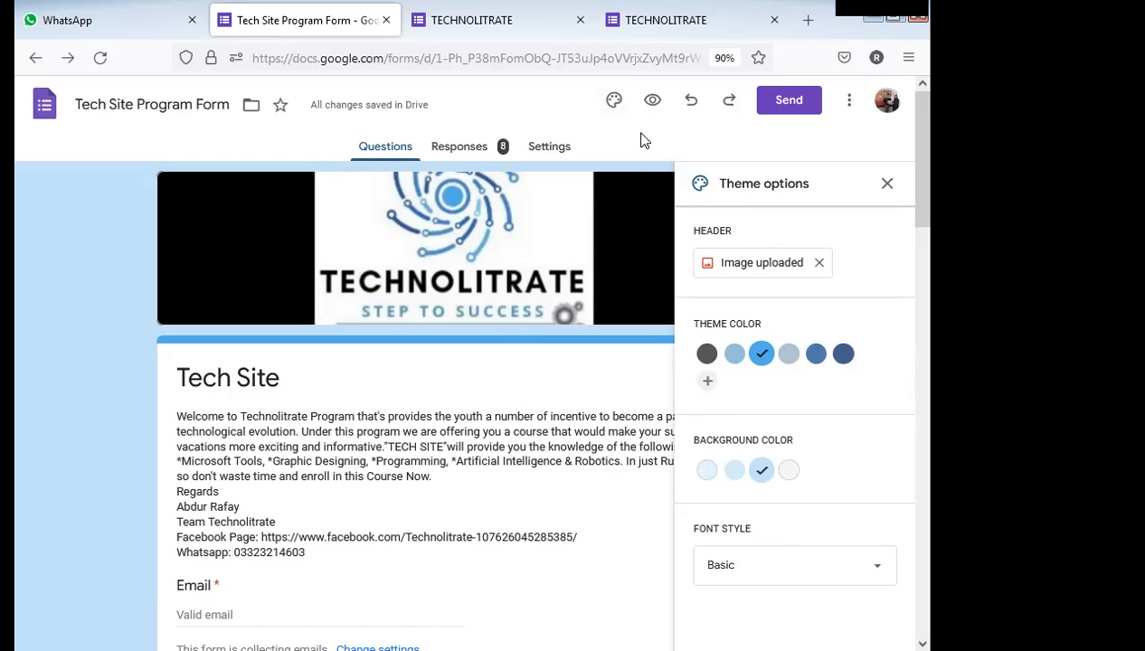
click(466, 155)
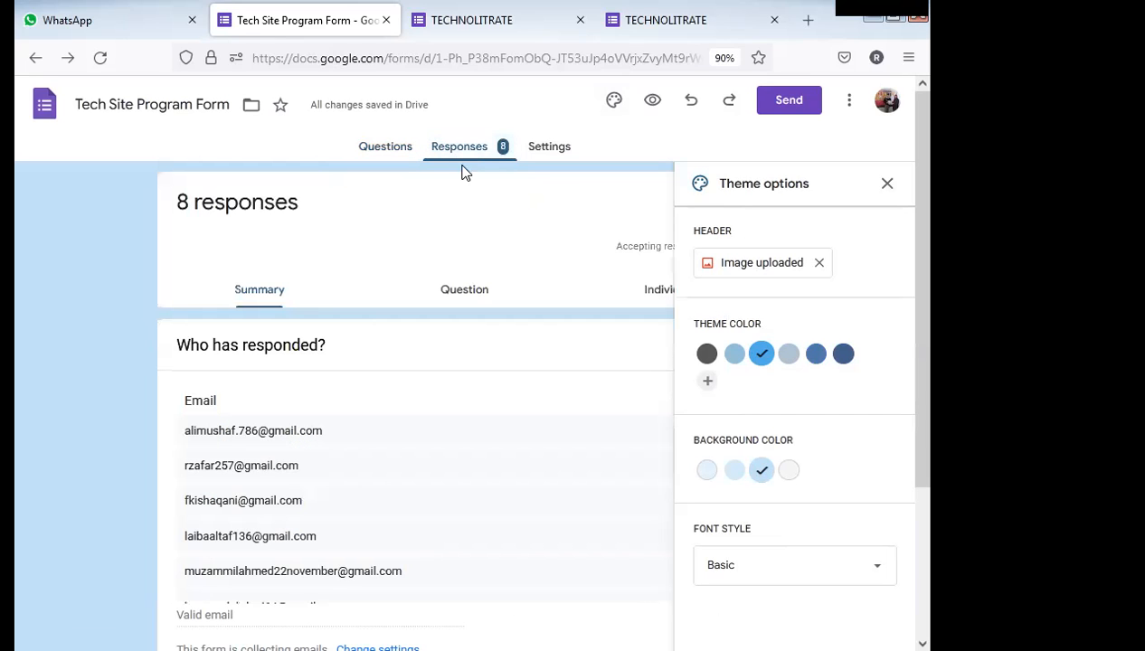
scroll(423, 389, down, 10)
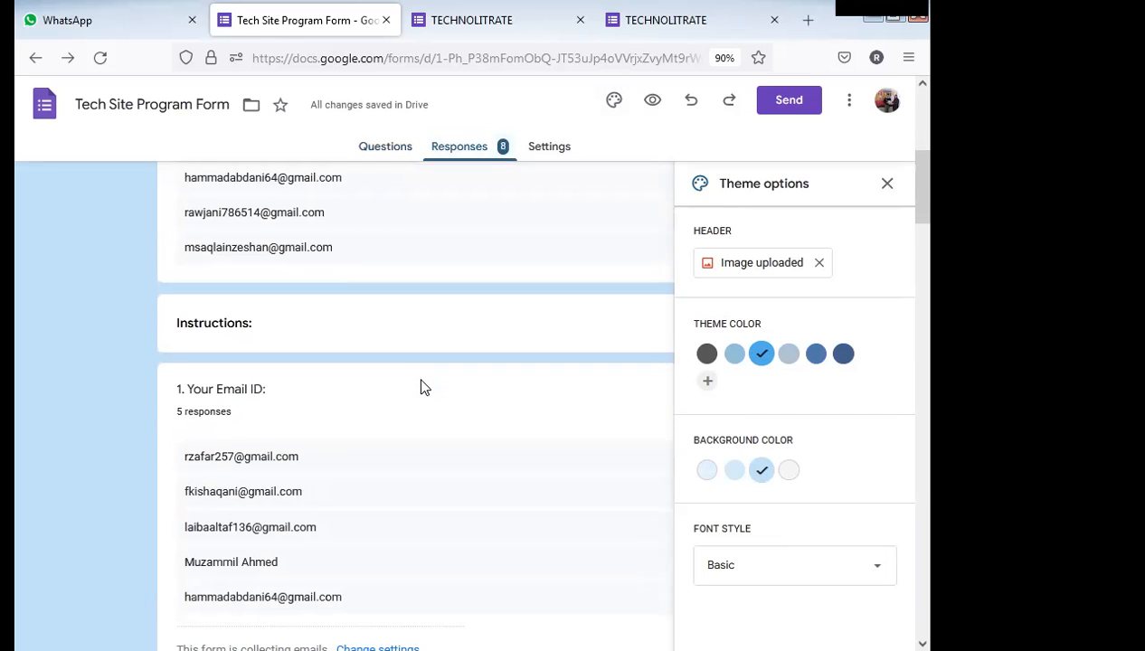
scroll(421, 387, up, 10)
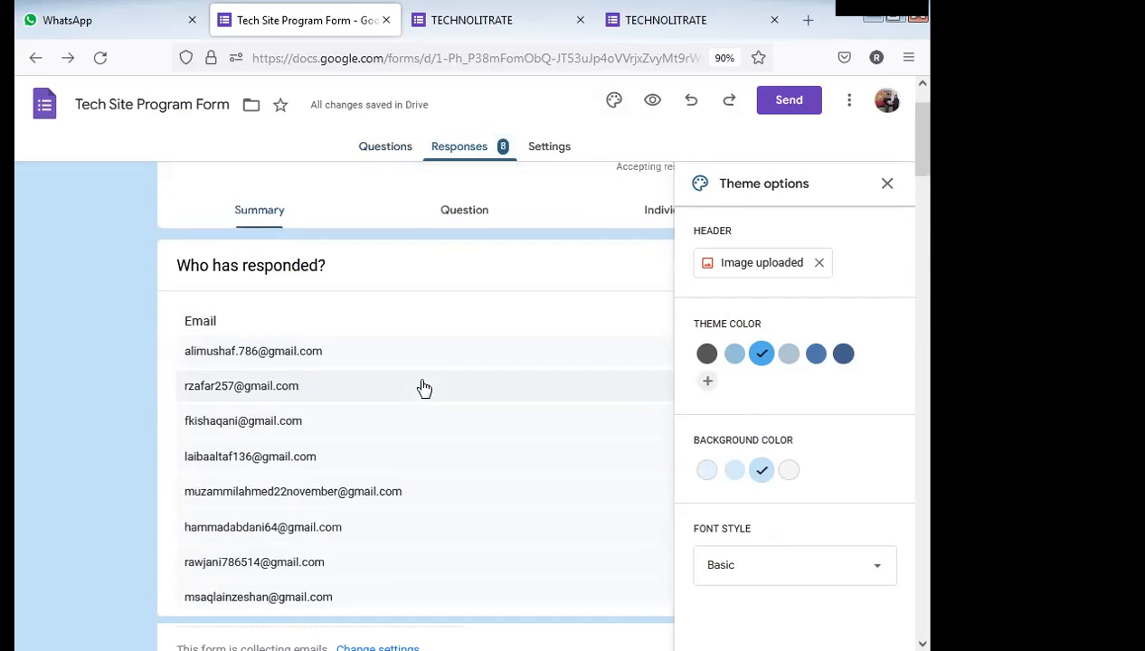
click(642, 287)
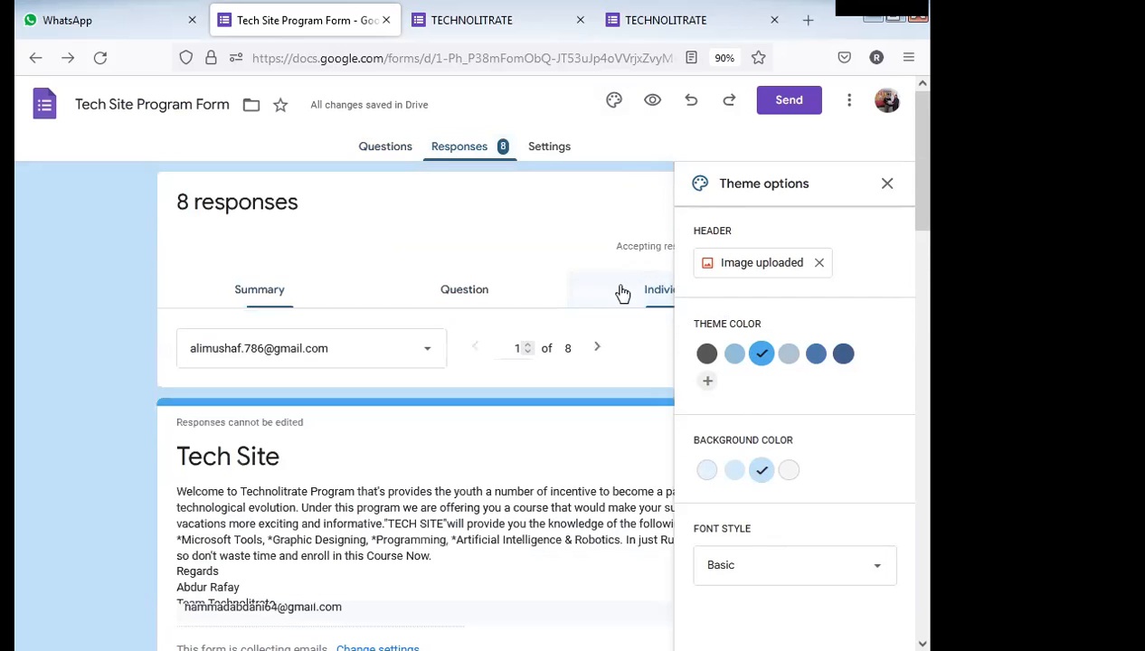
click(883, 188)
click(493, 305)
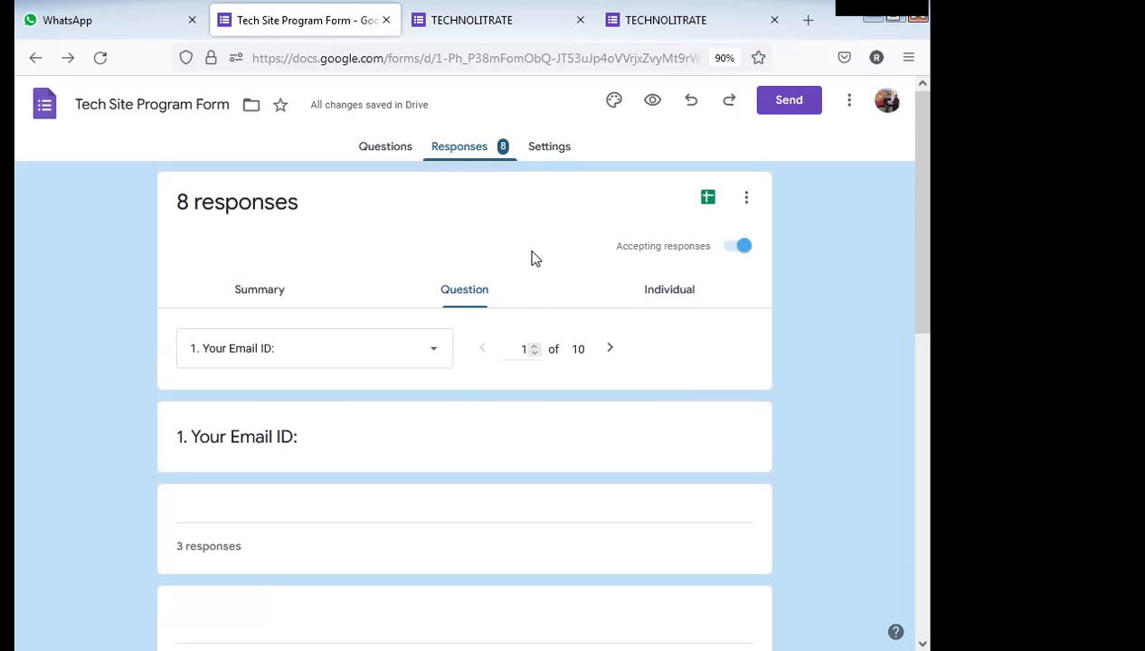
Look over the form's quiz, response, presentation and default settings, then return to the form's questions.
click(551, 150)
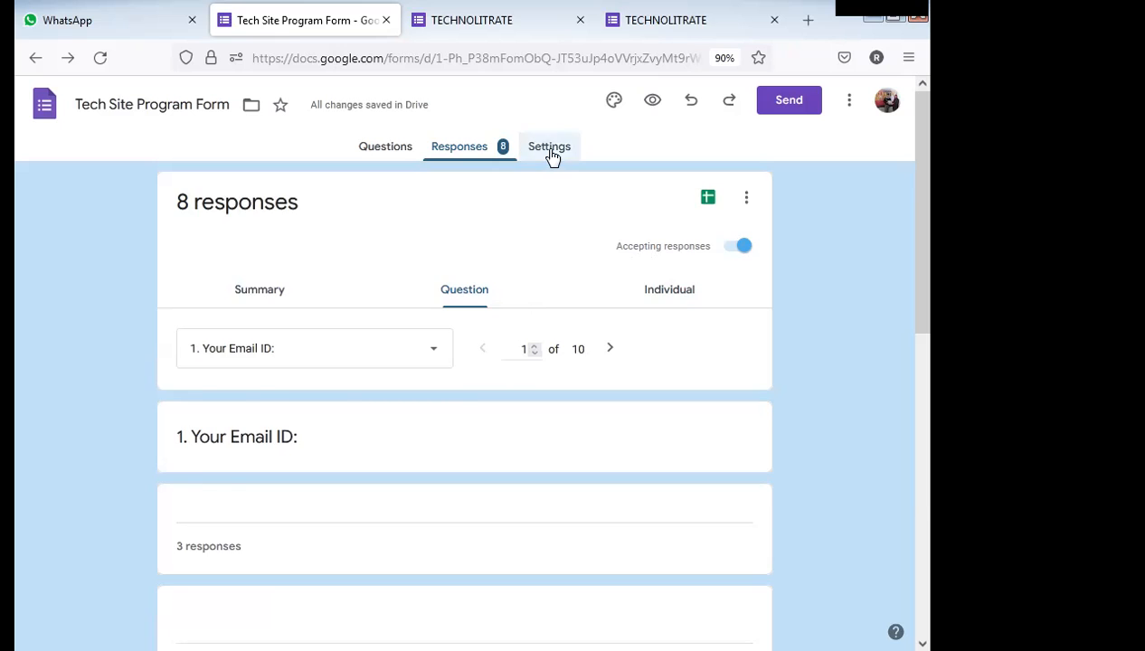
scroll(532, 284, down, 2)
scroll(358, 457, up, 2)
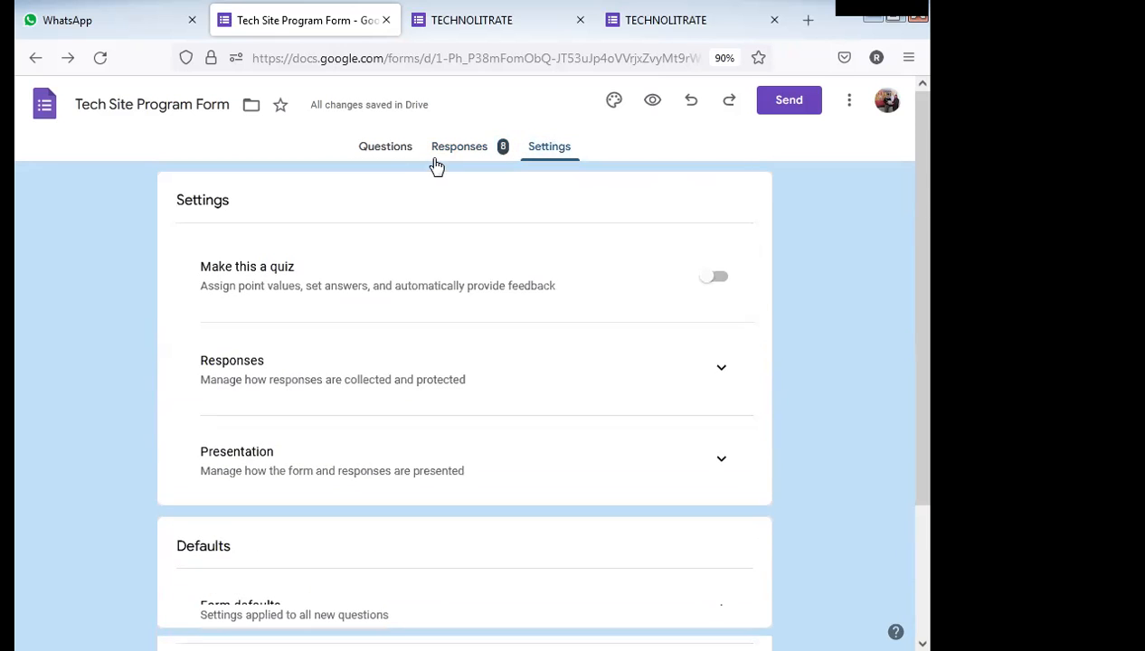
click(398, 148)
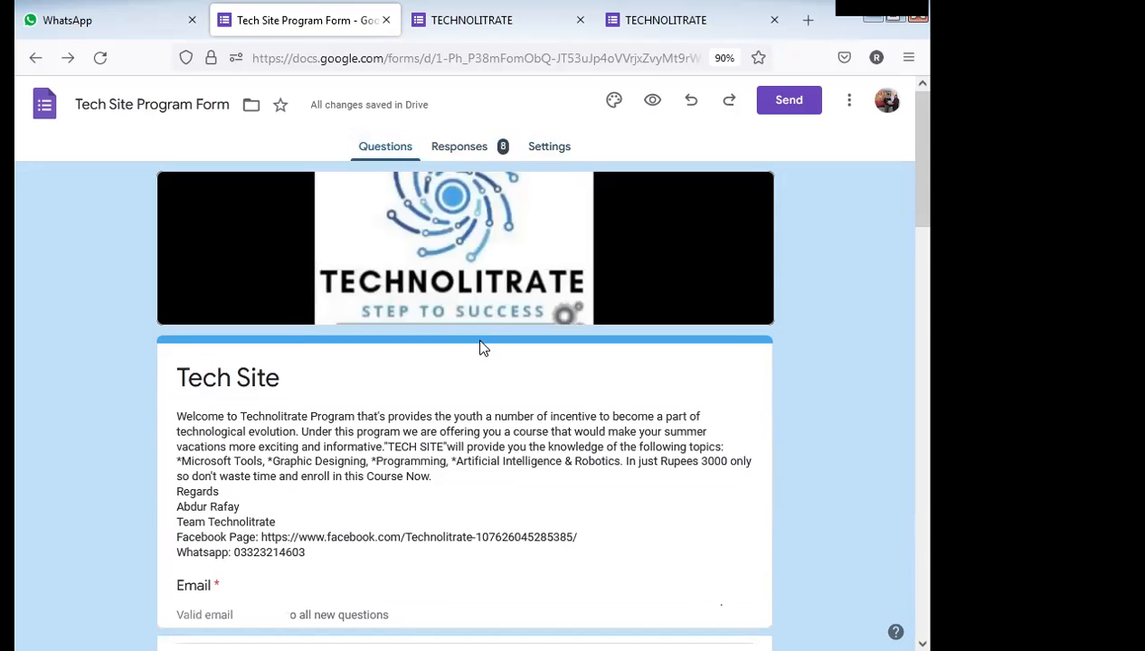